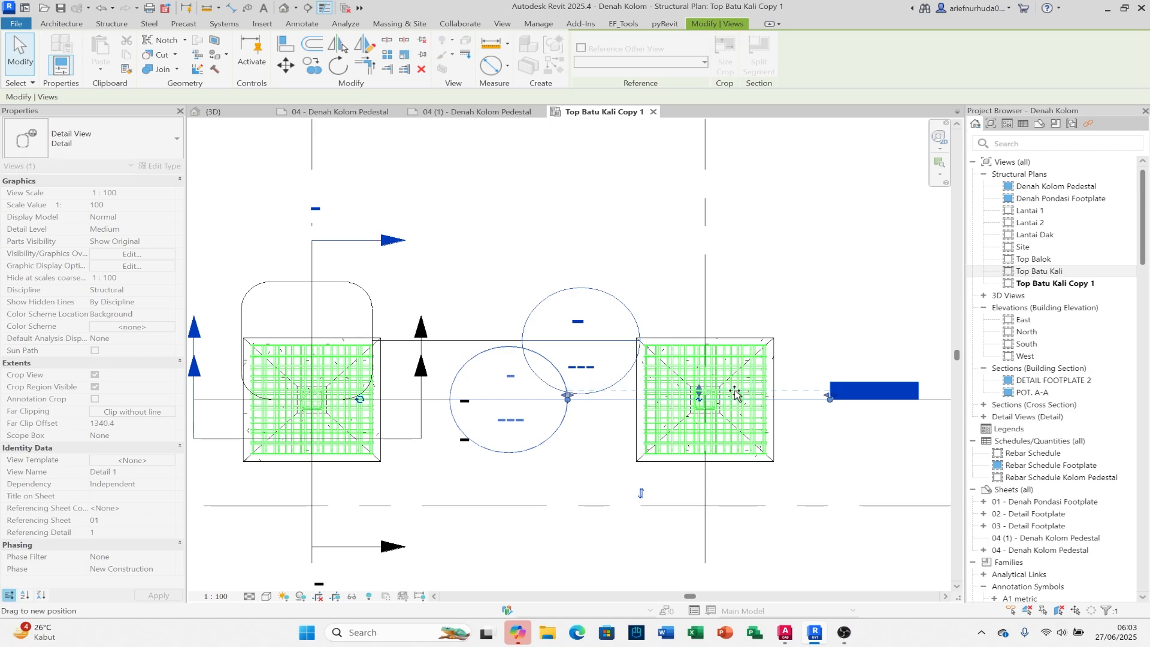
Step: Open the Detail 1 view from its section marker in the Top Batu Kali Copy 1 plan
right_click(806, 400)
click(862, 106)
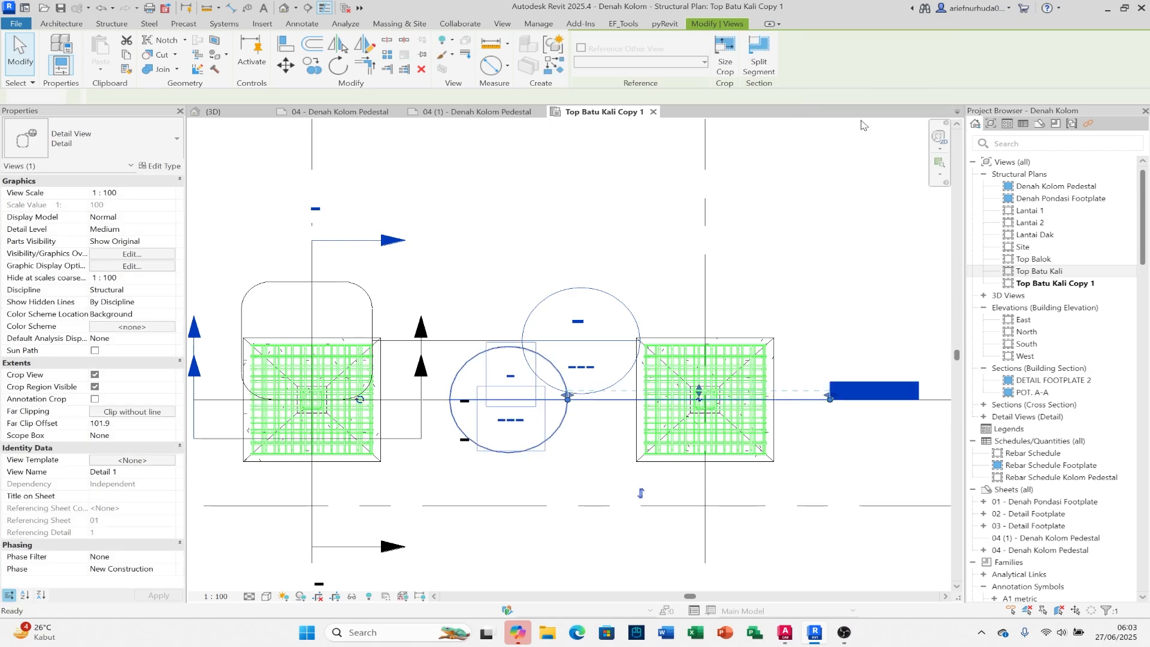
scroll(581, 480, up, 3)
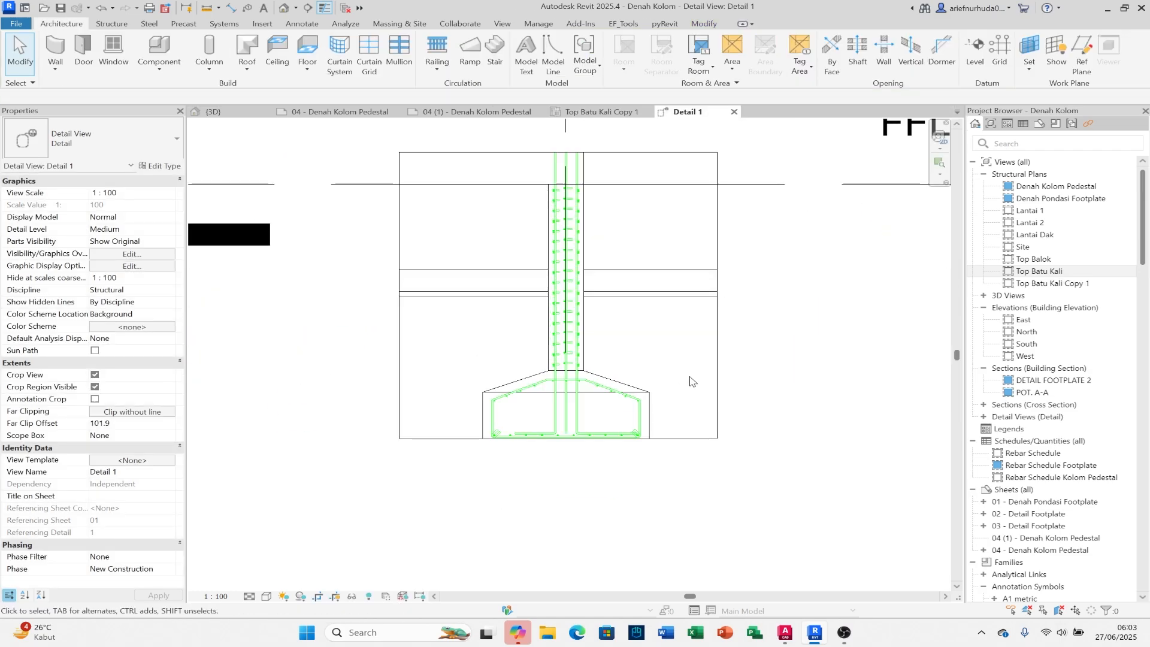
click(617, 225)
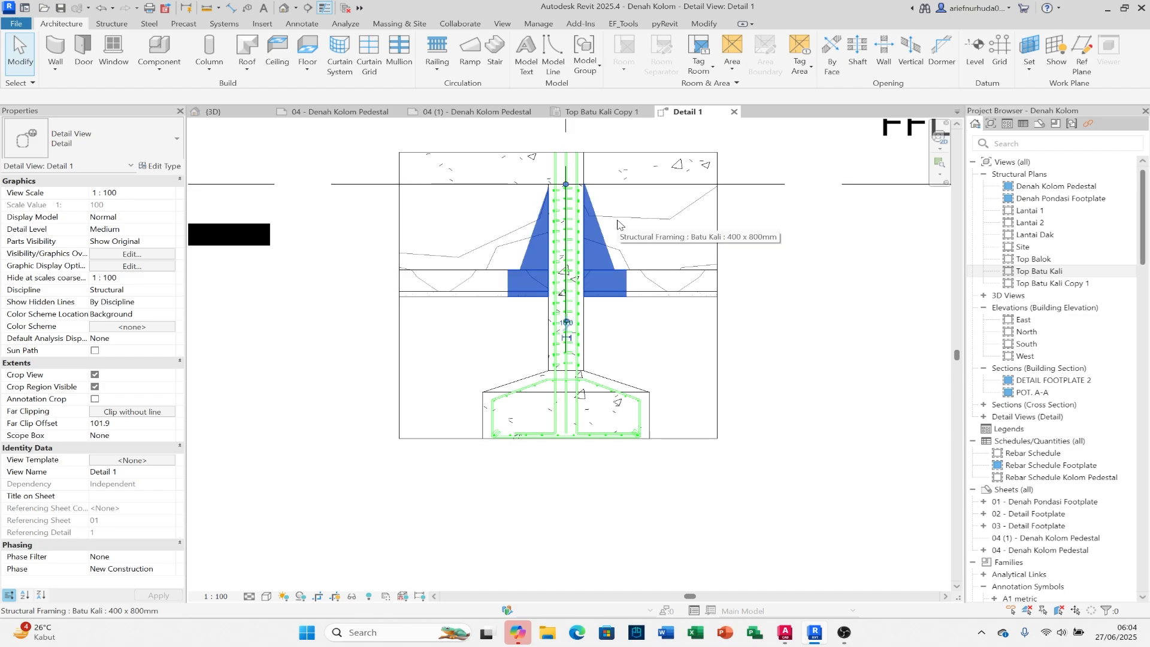
key(Escape)
Step: Extend the Detail 1 crop region upward past the Lantai 1 level and downward below the footing base
middle_drag(631, 151, 630, 211)
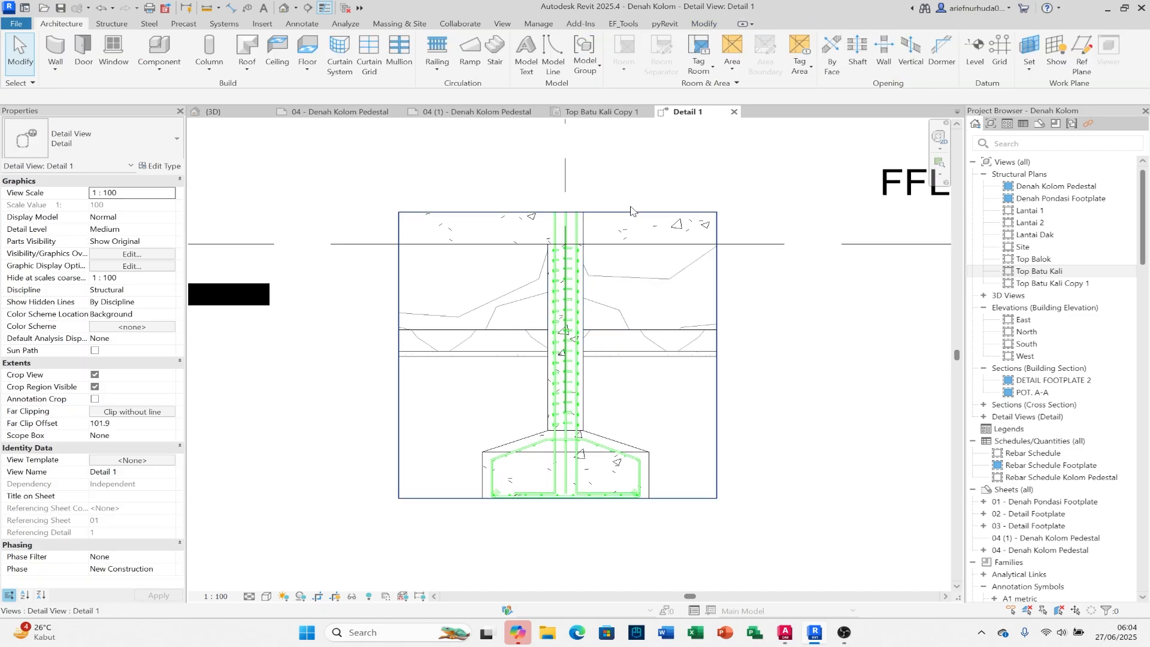
click(608, 213)
middle_drag(555, 185, 575, 236)
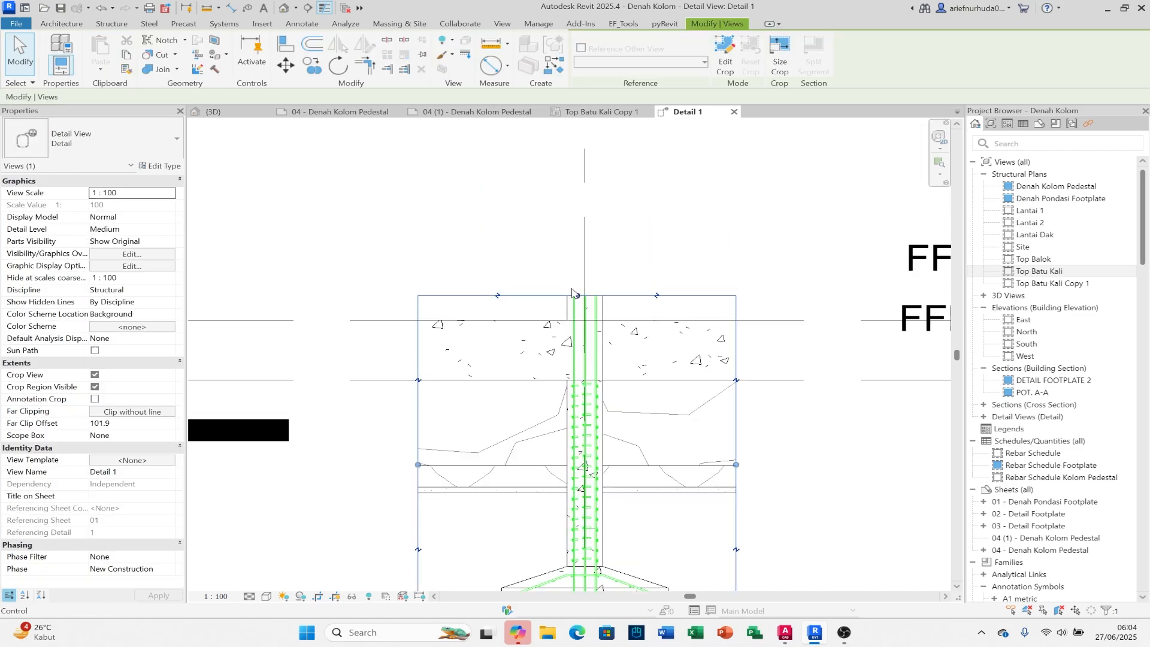
scroll(647, 277, down, 3)
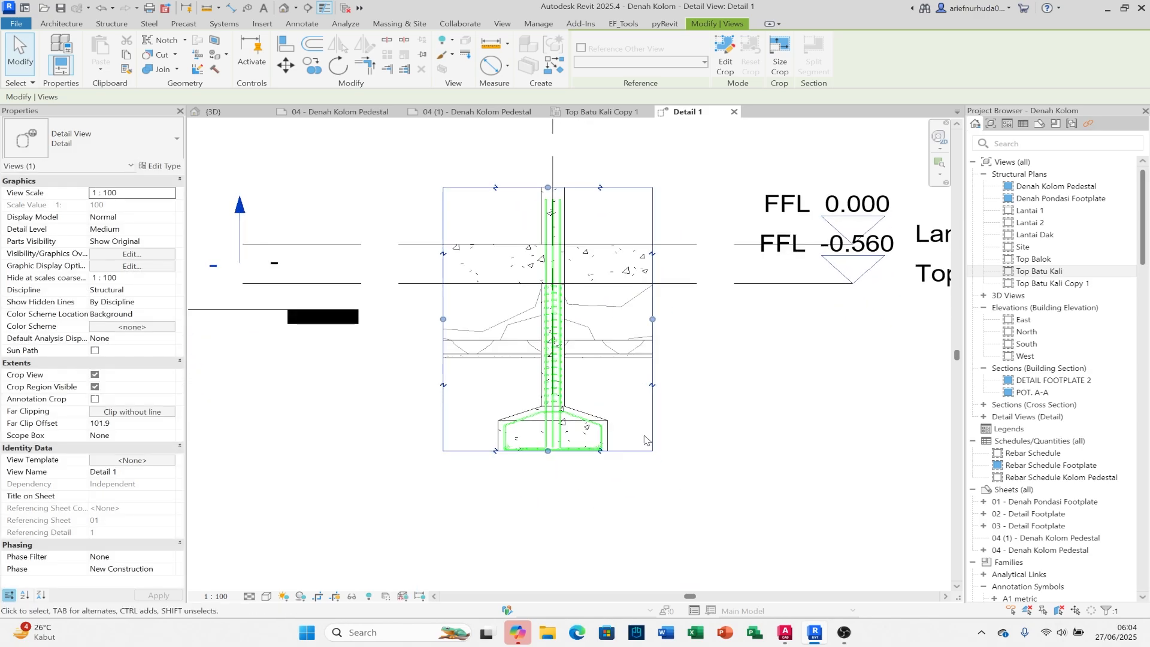
drag(547, 451, 547, 474)
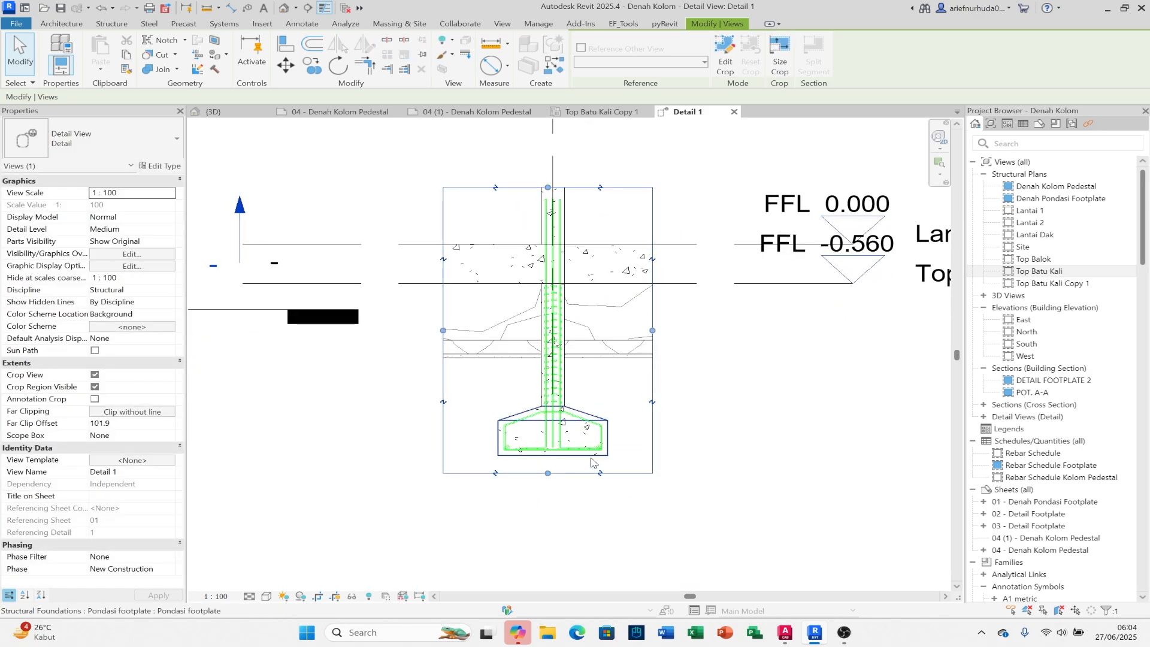
key(Escape)
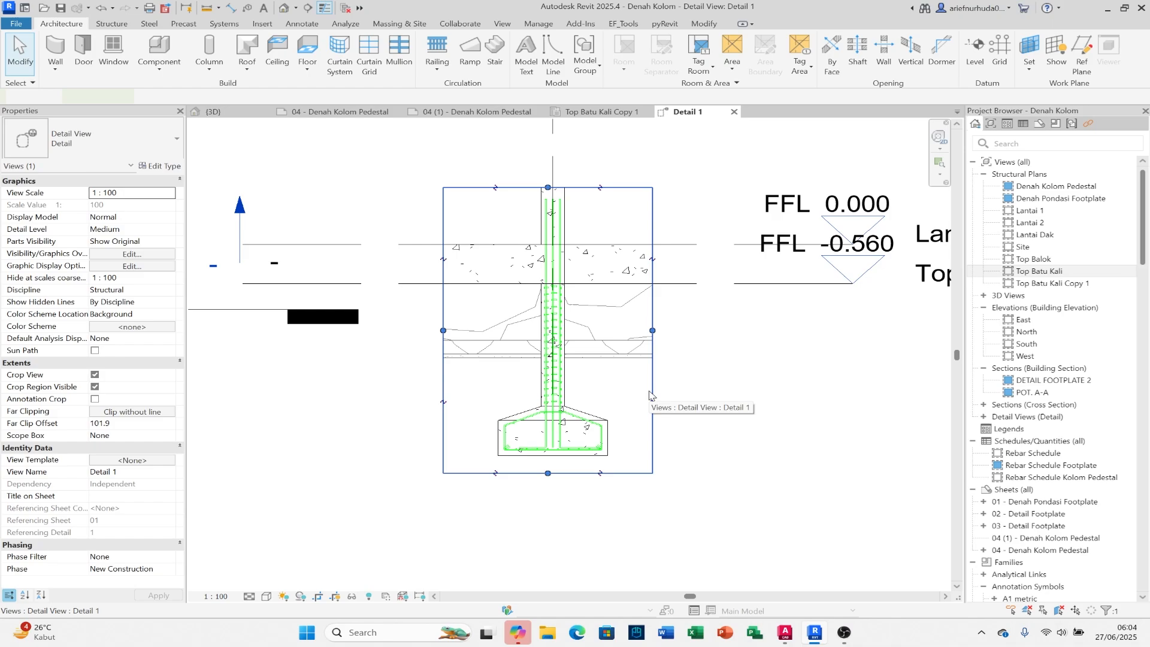
key(Escape)
Step: Add the Detail 1 detail view to sheet 04 (1) - Denah Kolom Pedestal and place it on the sheet
click(341, 116)
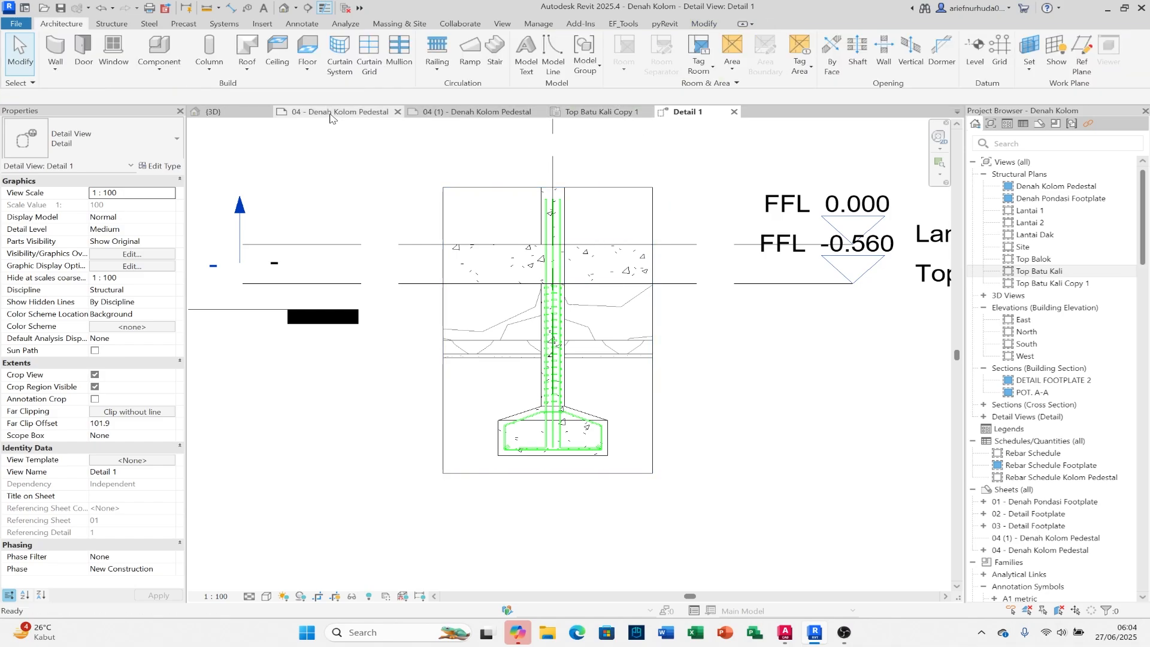
click(496, 112)
scroll(1054, 299, down, 5)
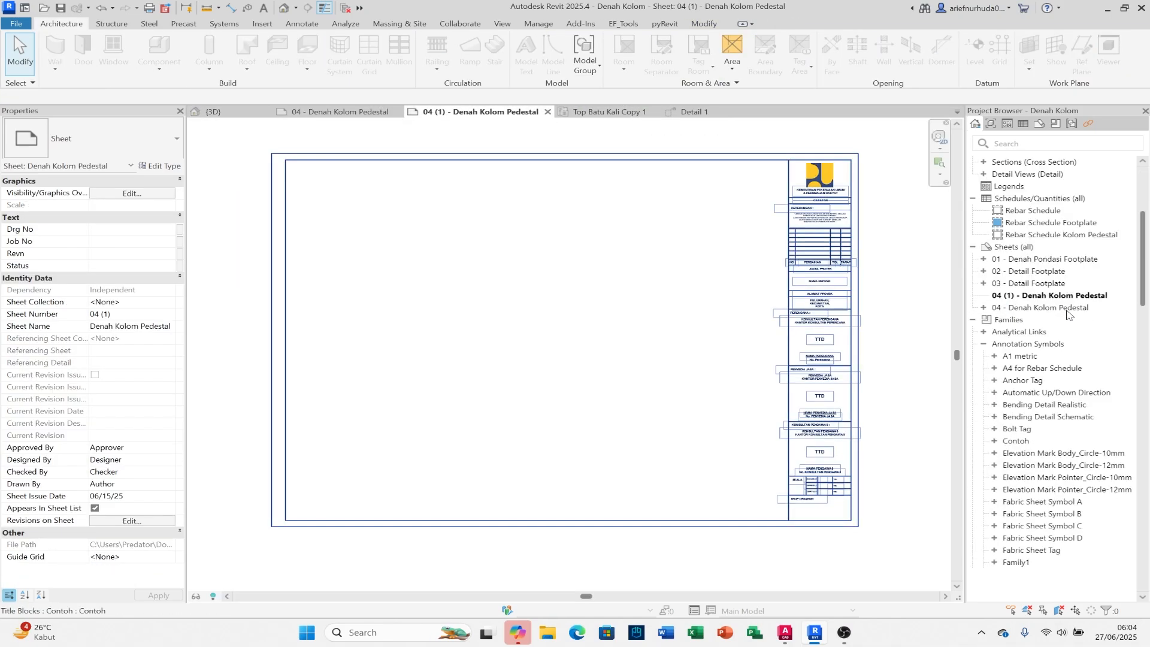
right_click(1086, 298)
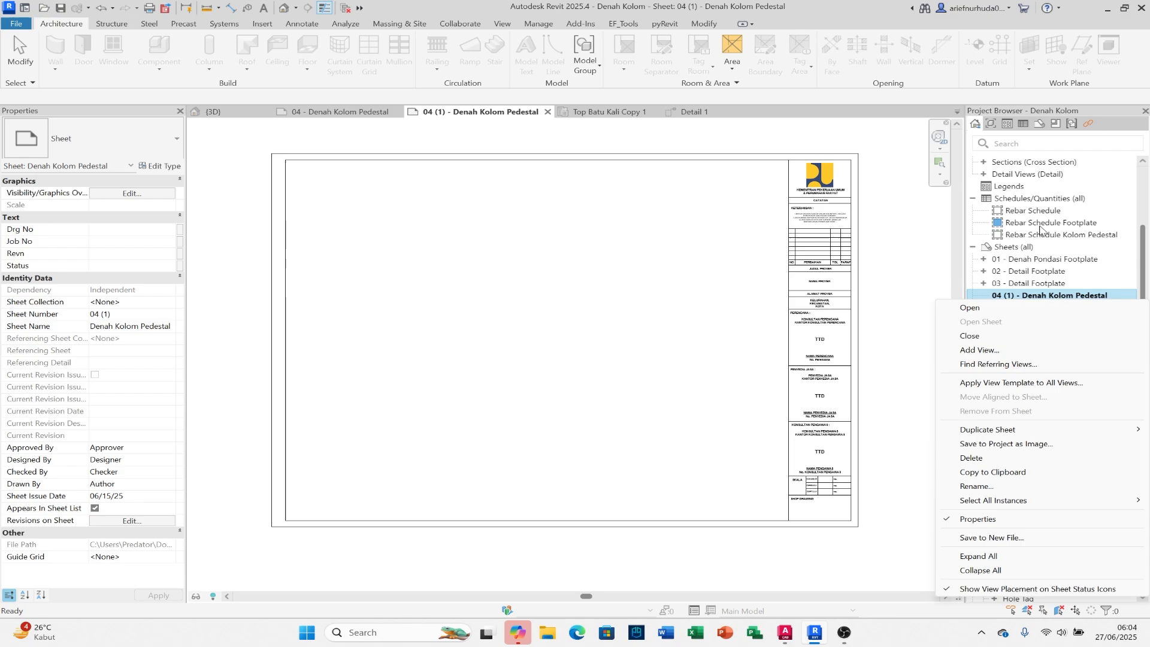
click(980, 350)
text(de)
click(559, 254)
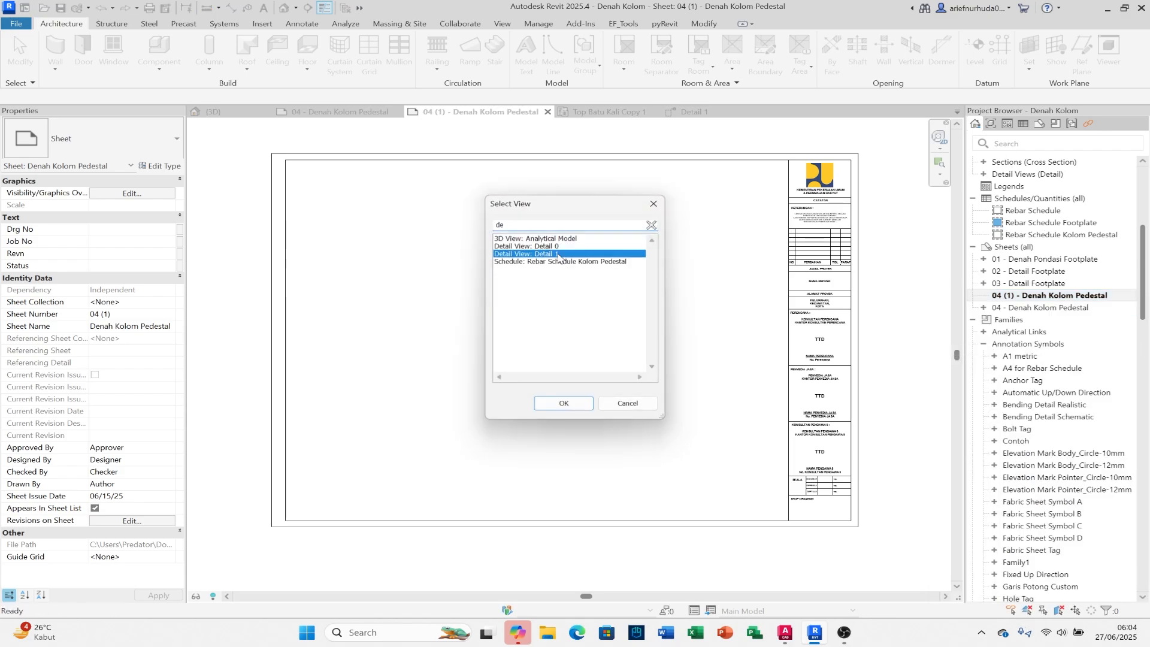
double_click(559, 255)
click(557, 353)
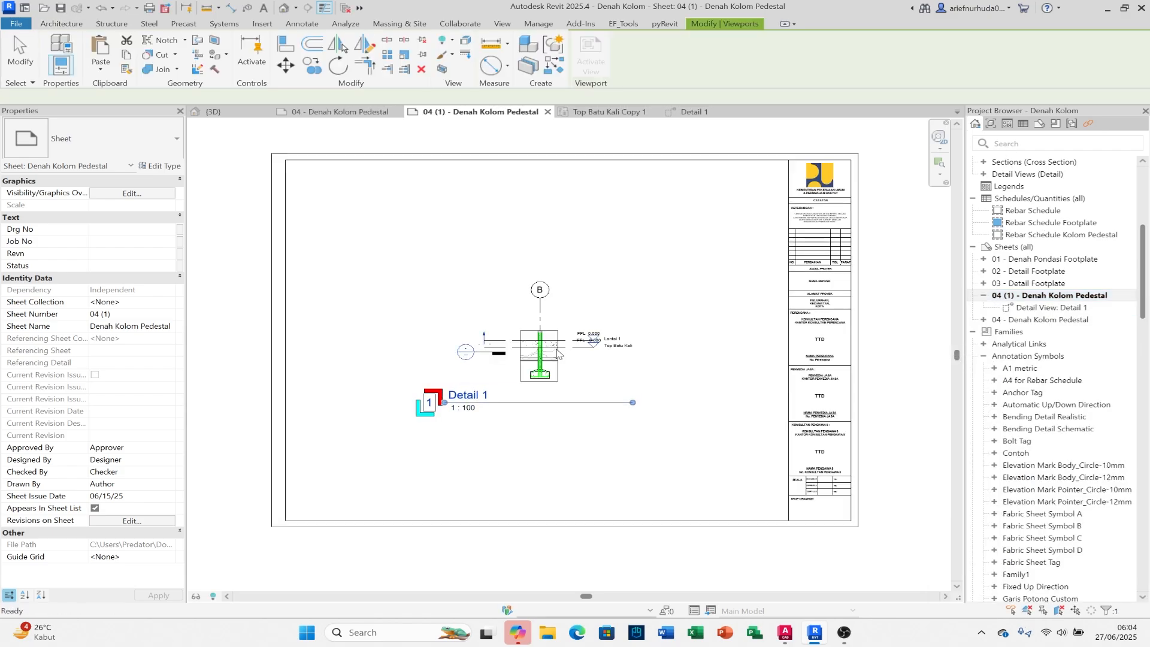
Step: Set the scale of the placed Detail 1 view to 1:20 and move its viewport back onto the sheet
scroll(556, 351, up, 2)
double_click(592, 364)
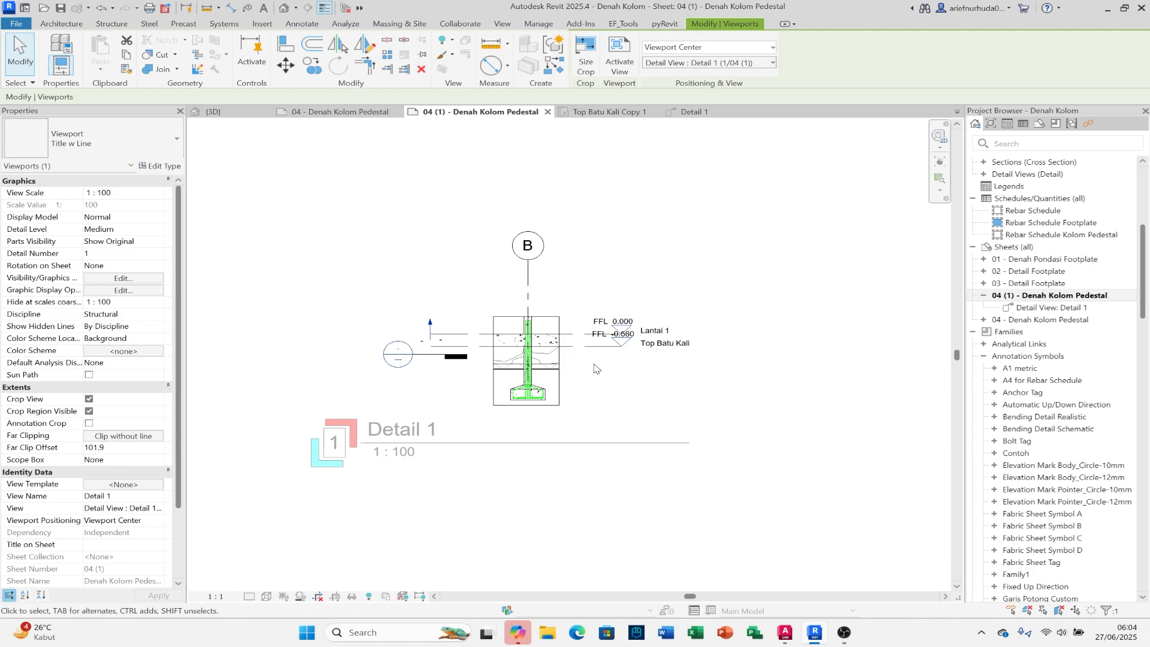
click(237, 596)
click(271, 471)
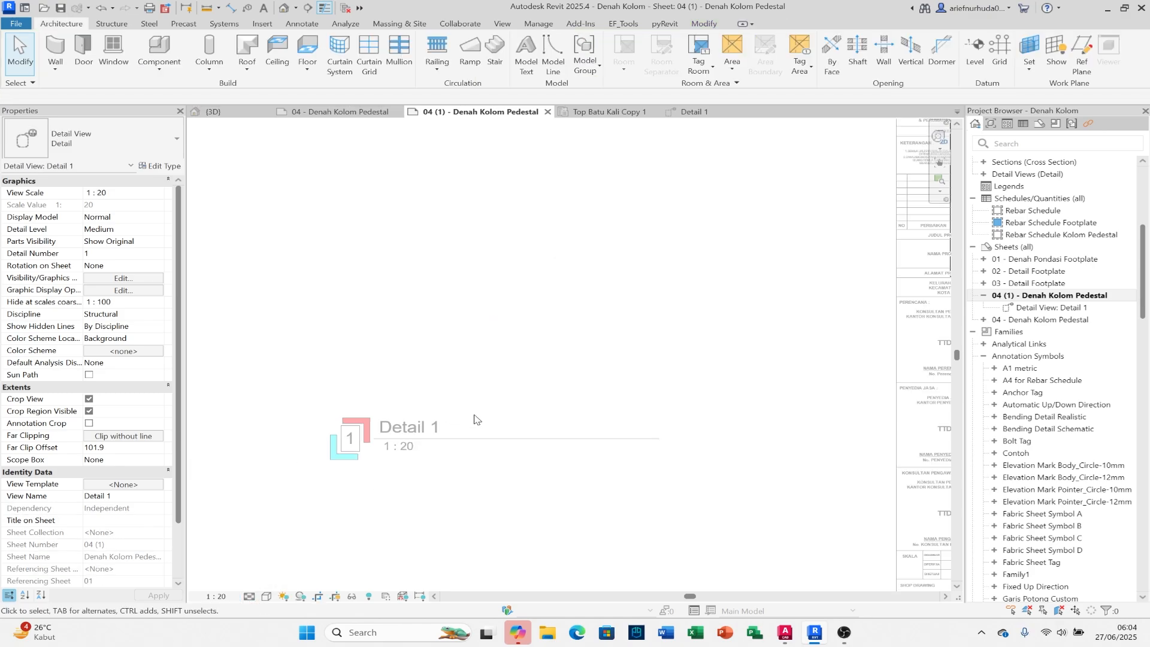
scroll(499, 421, down, 5)
double_click(727, 450)
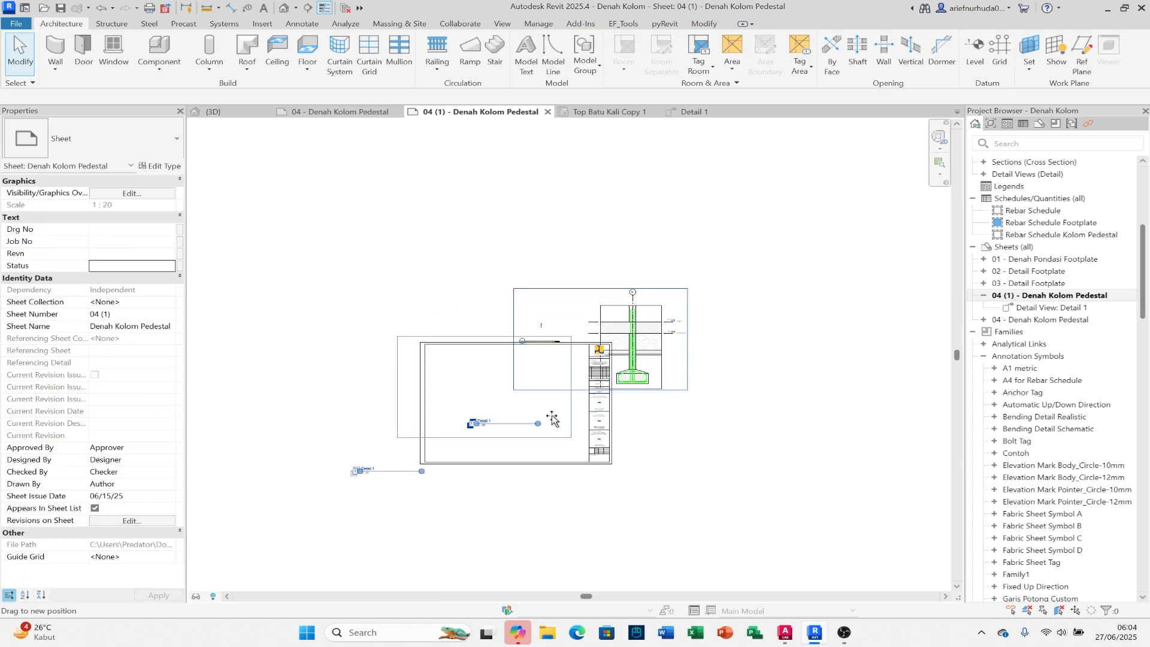
drag(632, 378, 515, 437)
scroll(516, 437, up, 3)
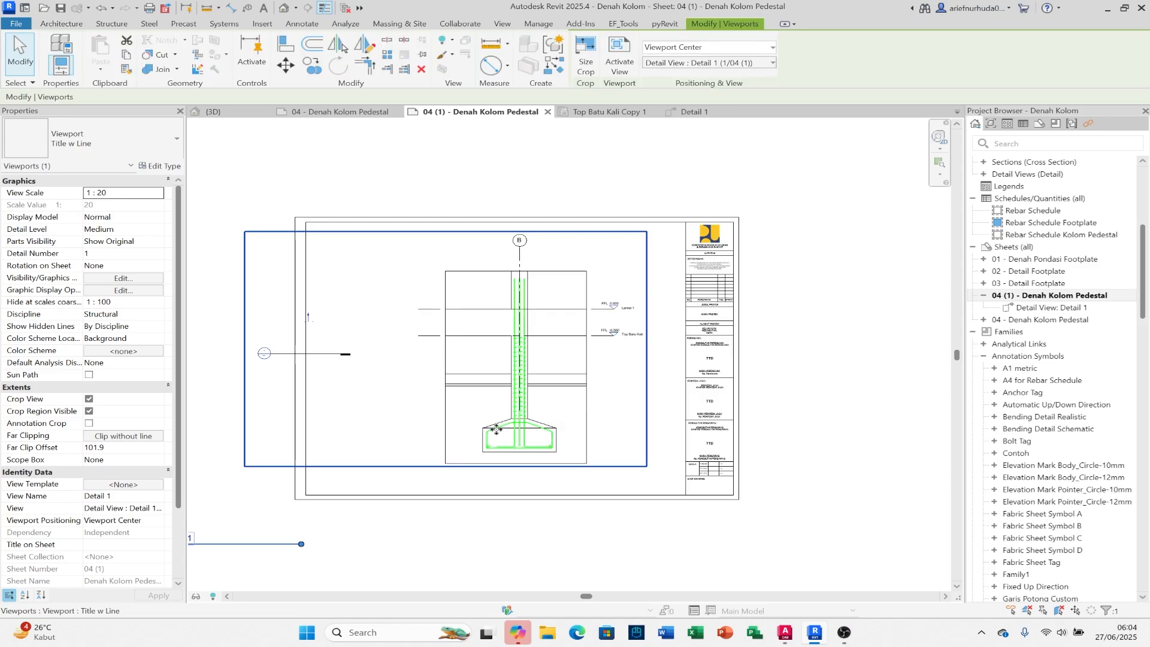
Step: Turn off the Sections annotation category in the Detail 1 view's visibility overrides
double_click(369, 392)
key(v)
key(g)
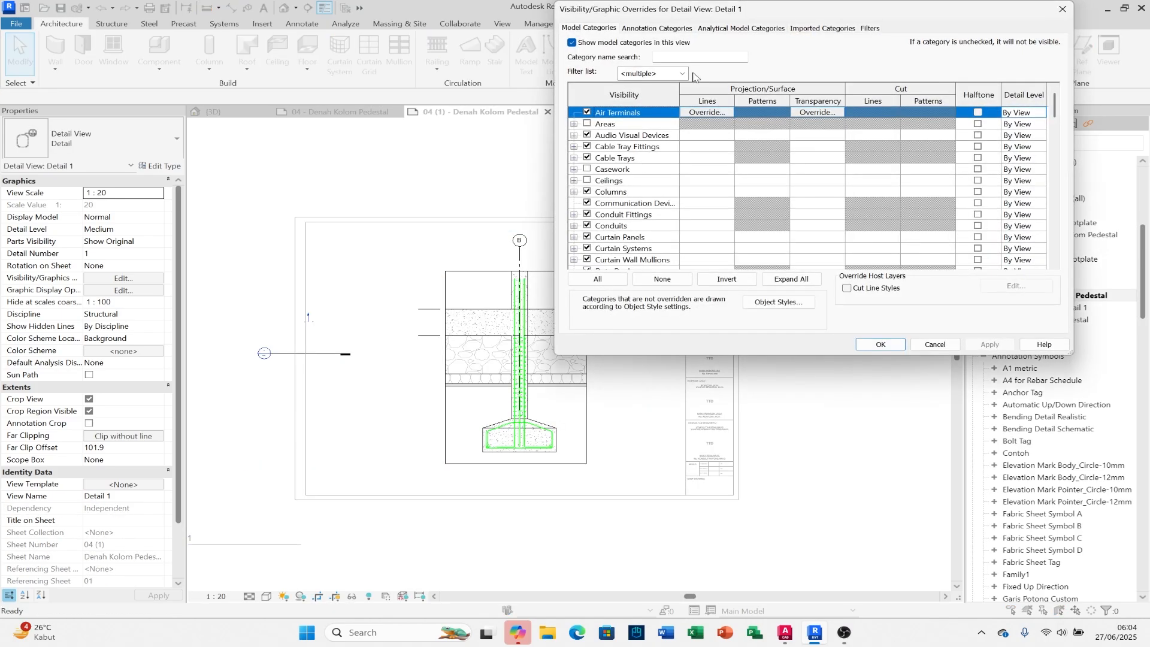
click(656, 28)
click(700, 57)
text(sec)
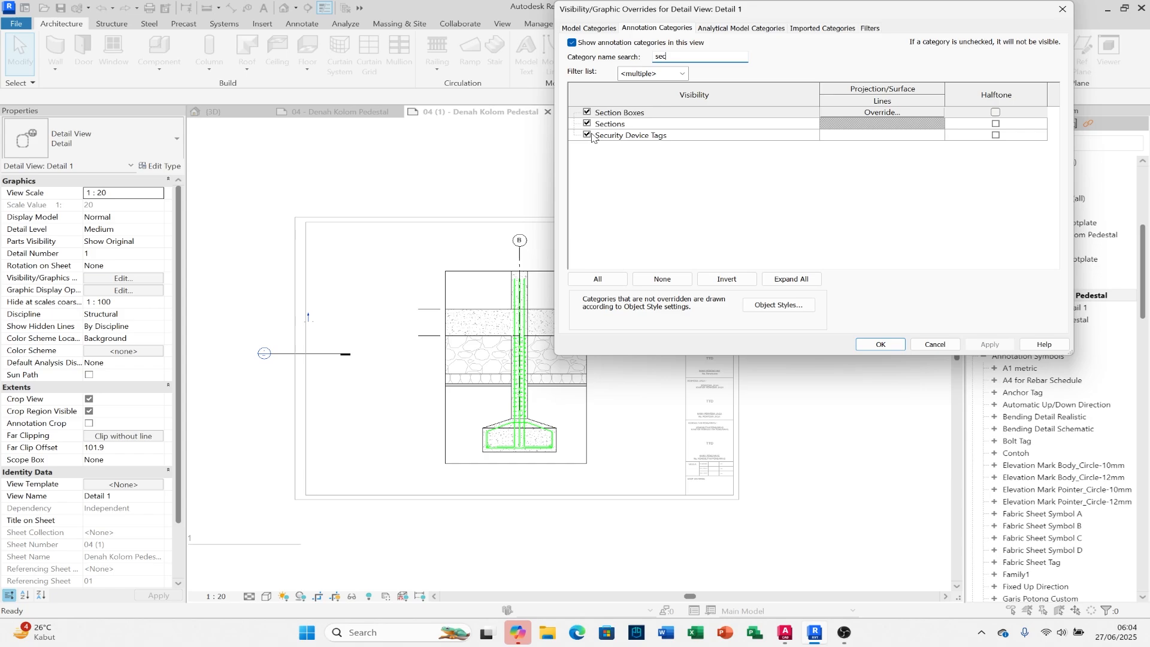
click(617, 124)
click(990, 343)
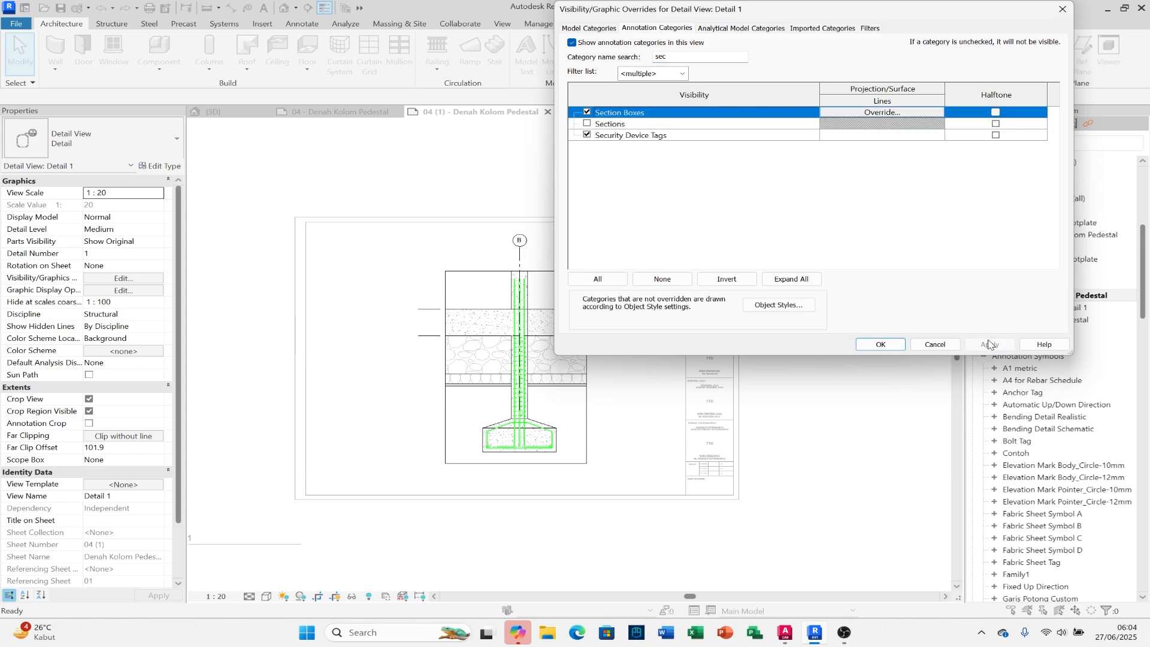
click(882, 343)
double_click(613, 530)
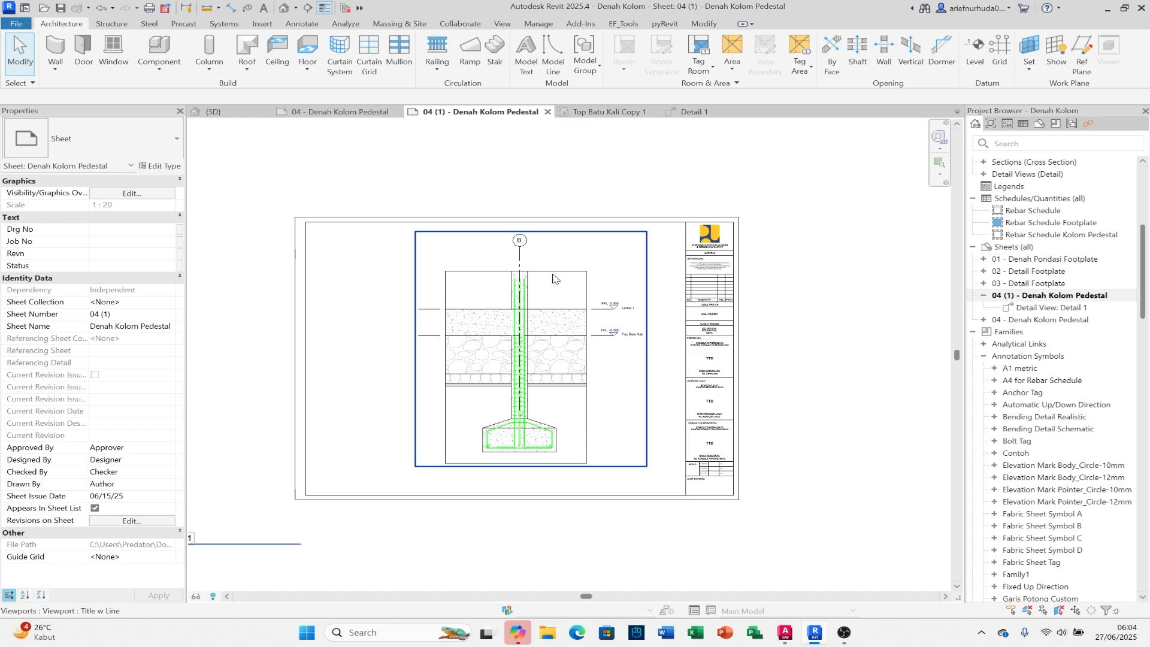
Step: Move the Detail 1 viewport to the left part of the sheet and place its title beneath the drawing
drag(544, 269, 429, 267)
middle_drag(470, 402, 567, 317)
click(367, 465)
drag(299, 444, 501, 395)
scroll(478, 356, up, 5)
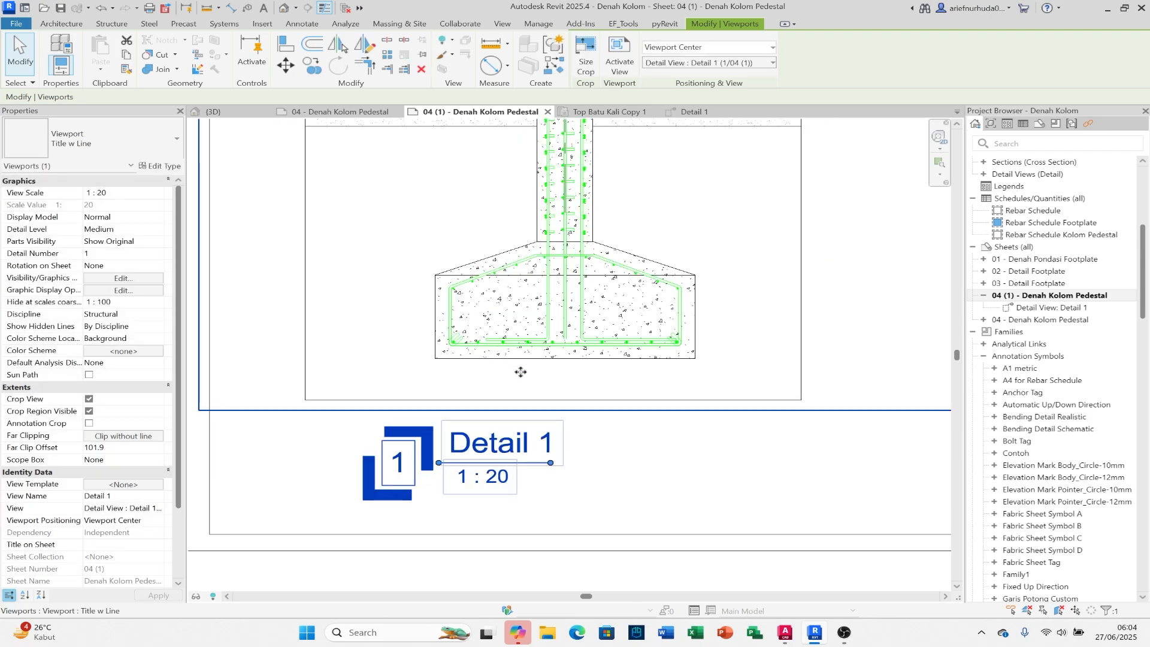
key(Escape)
Step: Set Hook At End to Standard - 135 deg. for all shape 11 KP 2 D16 - 150 pedestal bars, using the 3D view, and return to the sheet
double_click(602, 376)
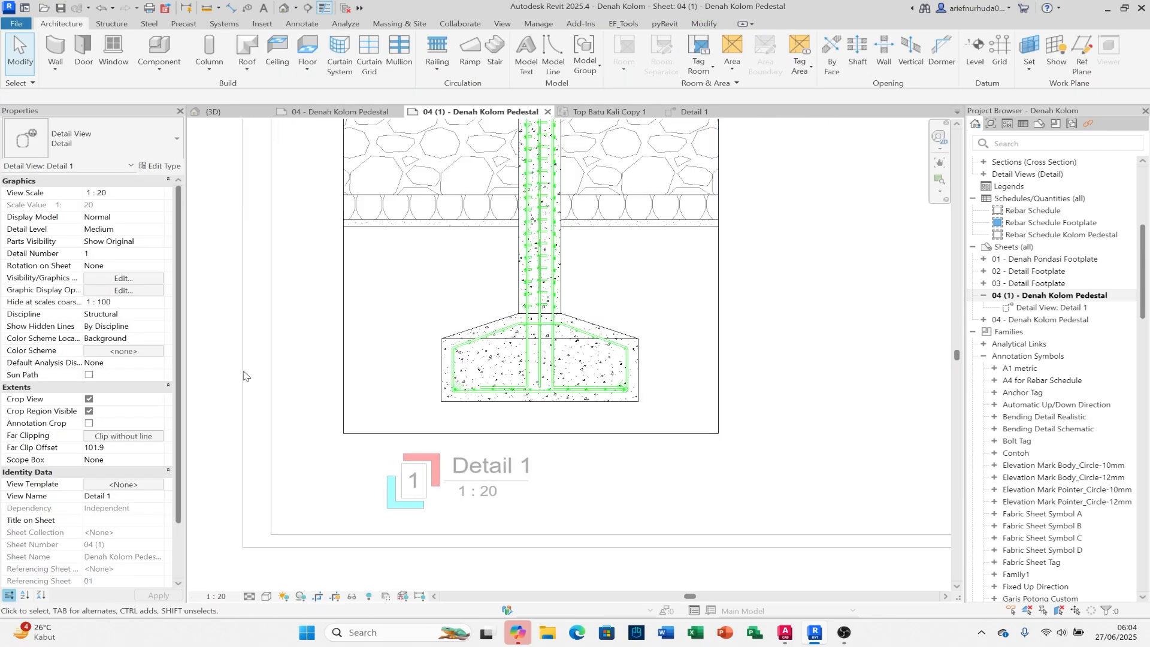
scroll(521, 354, up, 2)
click(541, 282)
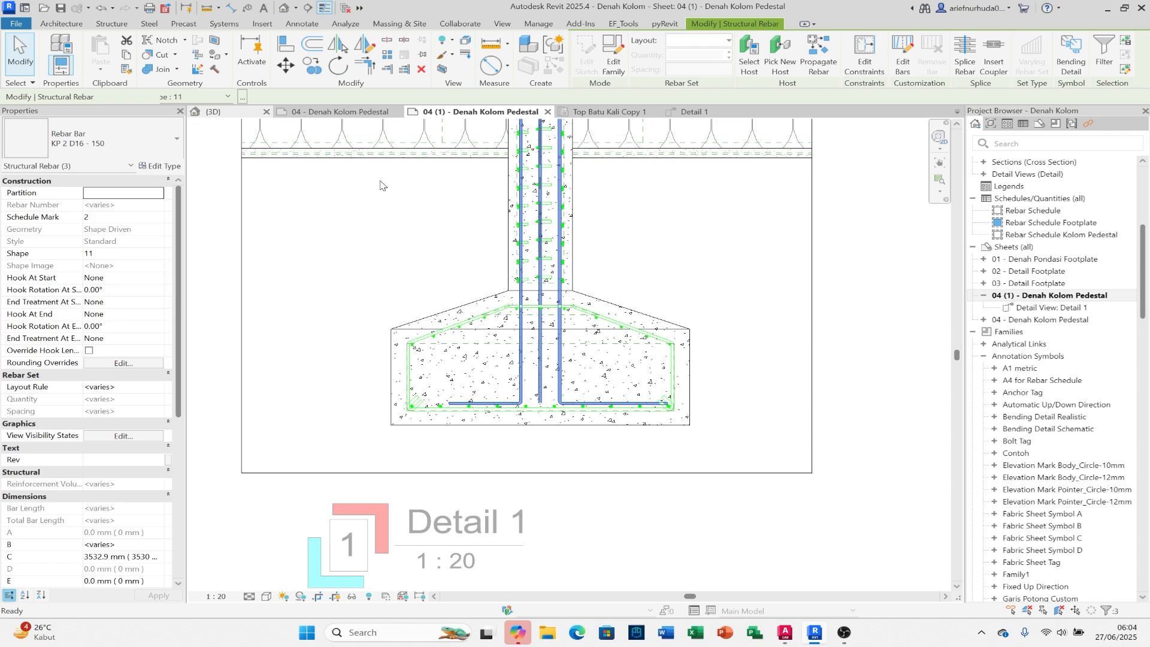
scroll(594, 323, up, 8)
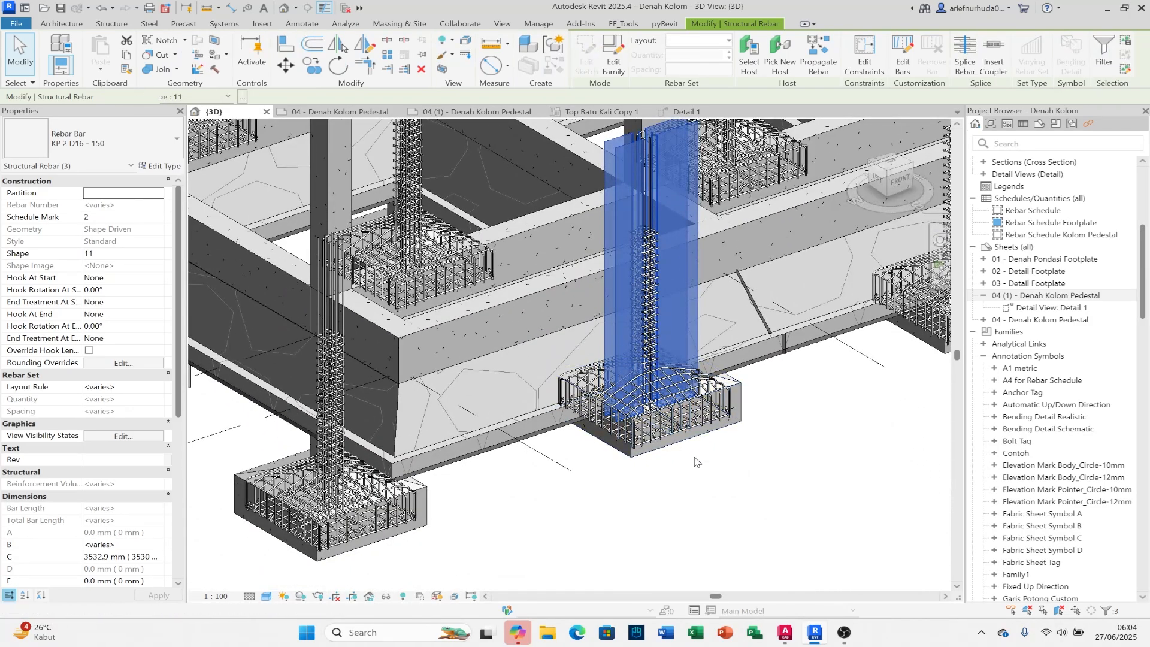
key(s)
key(a)
scroll(635, 430, up, 6)
middle_drag(594, 407, 621, 392)
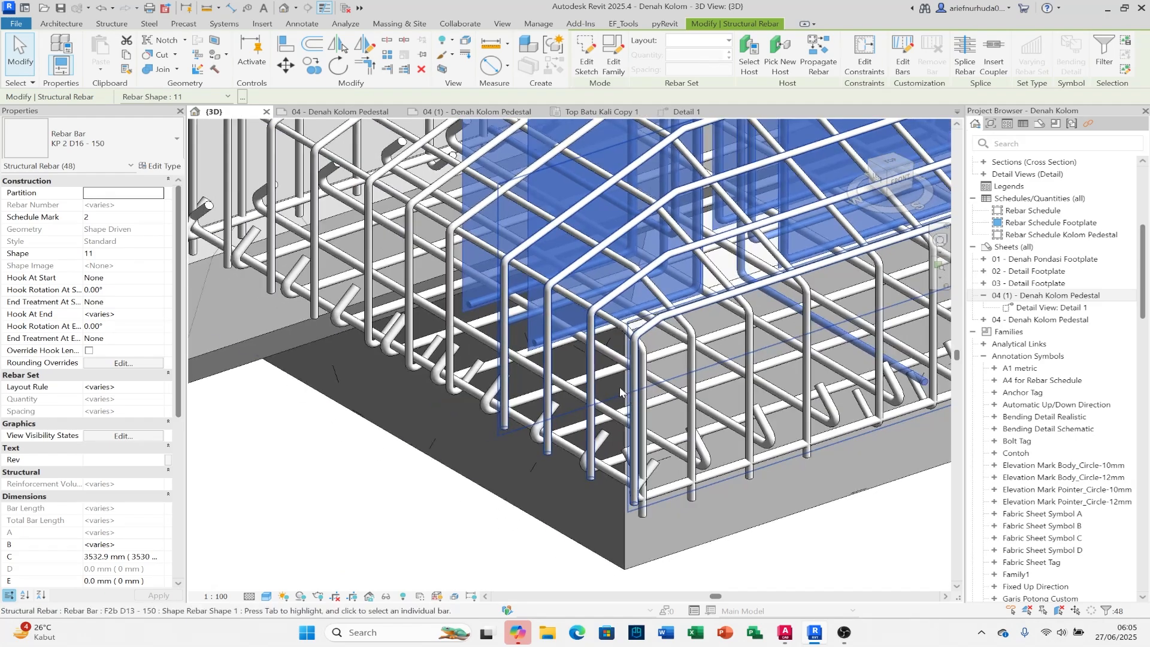
click(153, 316)
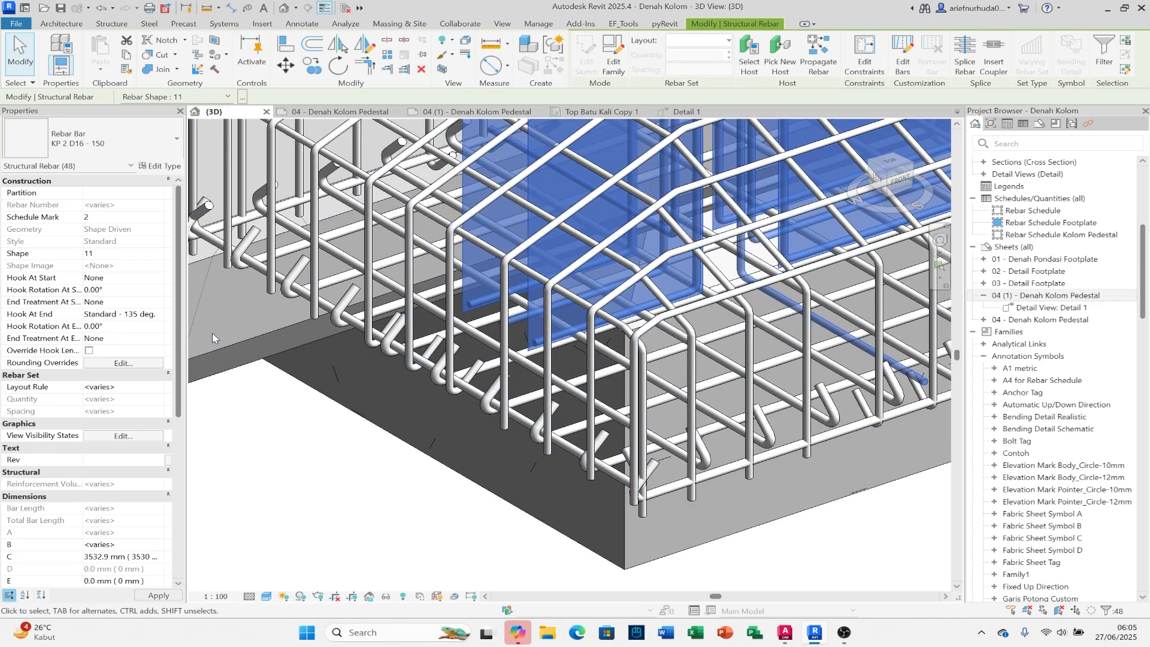
scroll(643, 373, down, 3)
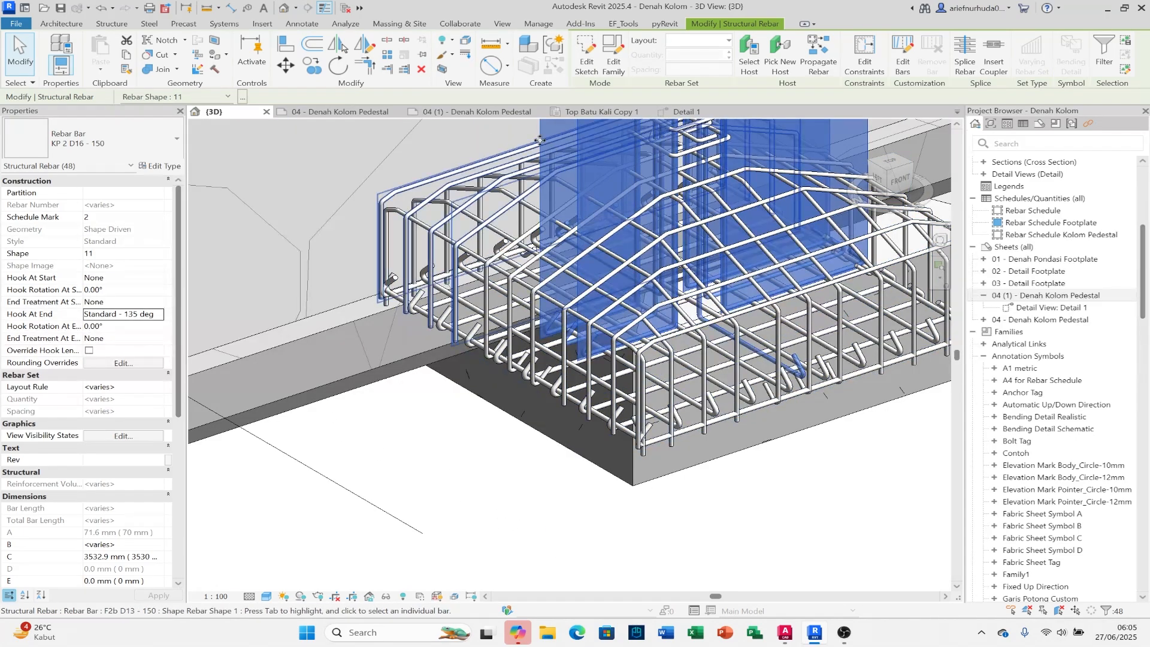
key(ctrl+Tab)
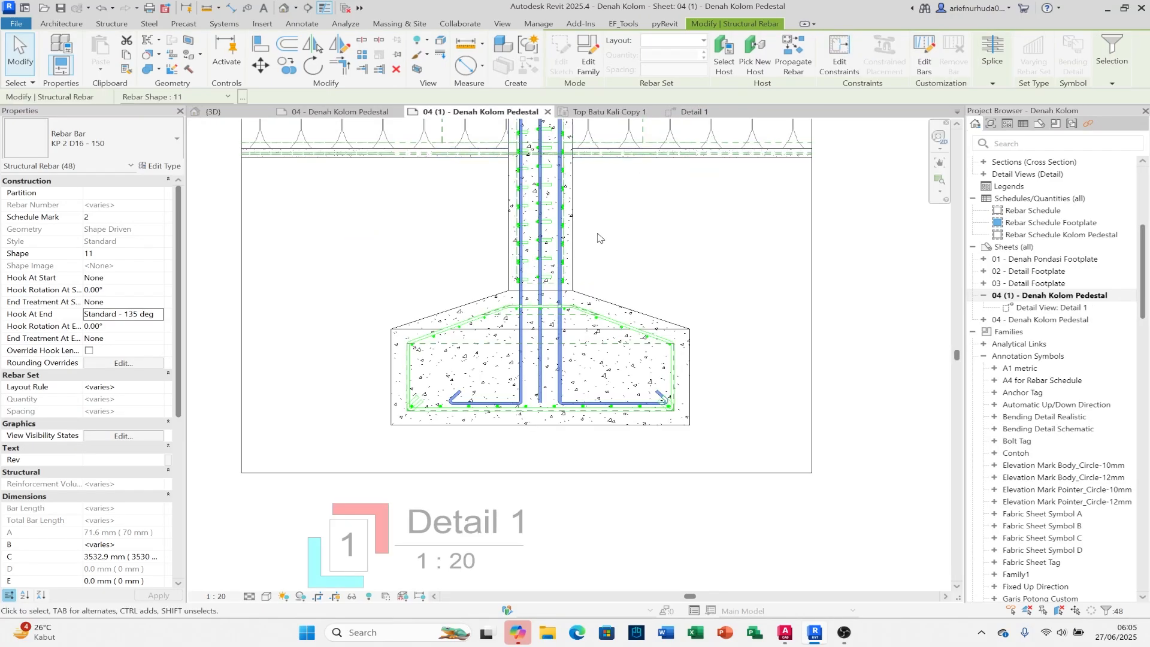
scroll(611, 259, down, 3)
click(719, 451)
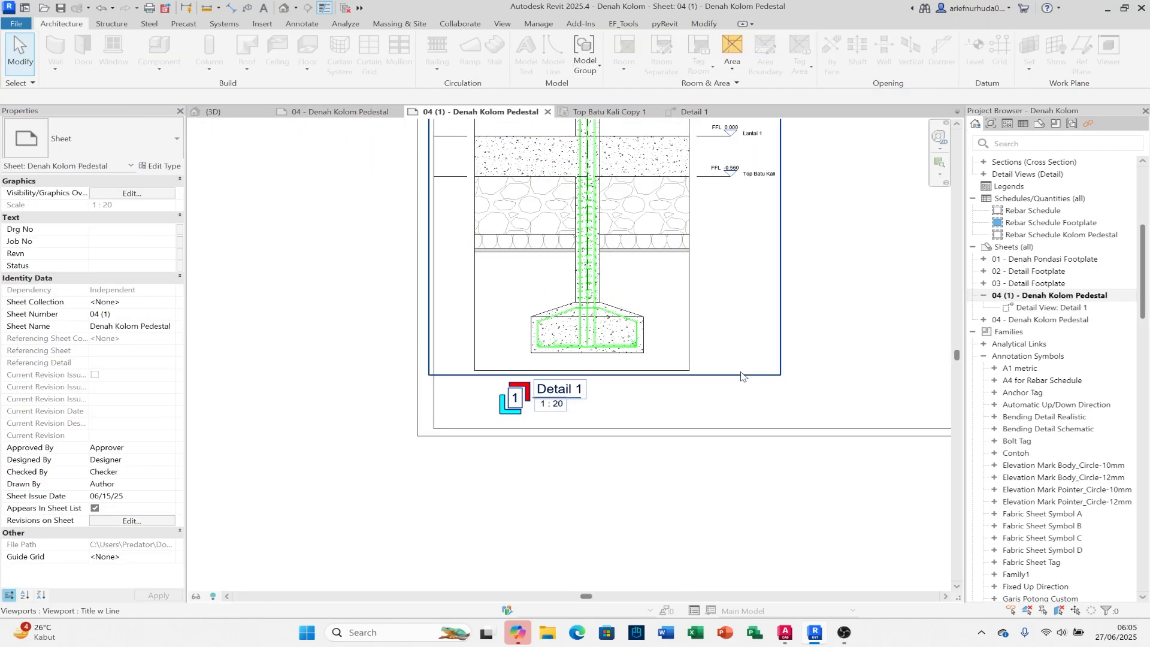
Step: Hide the Top Batu Kali and Lantai 1 level elements in the Detail 1 view on the sheet
scroll(745, 375, down, 1)
middle_drag(744, 369, 695, 437)
double_click(679, 301)
click(664, 273)
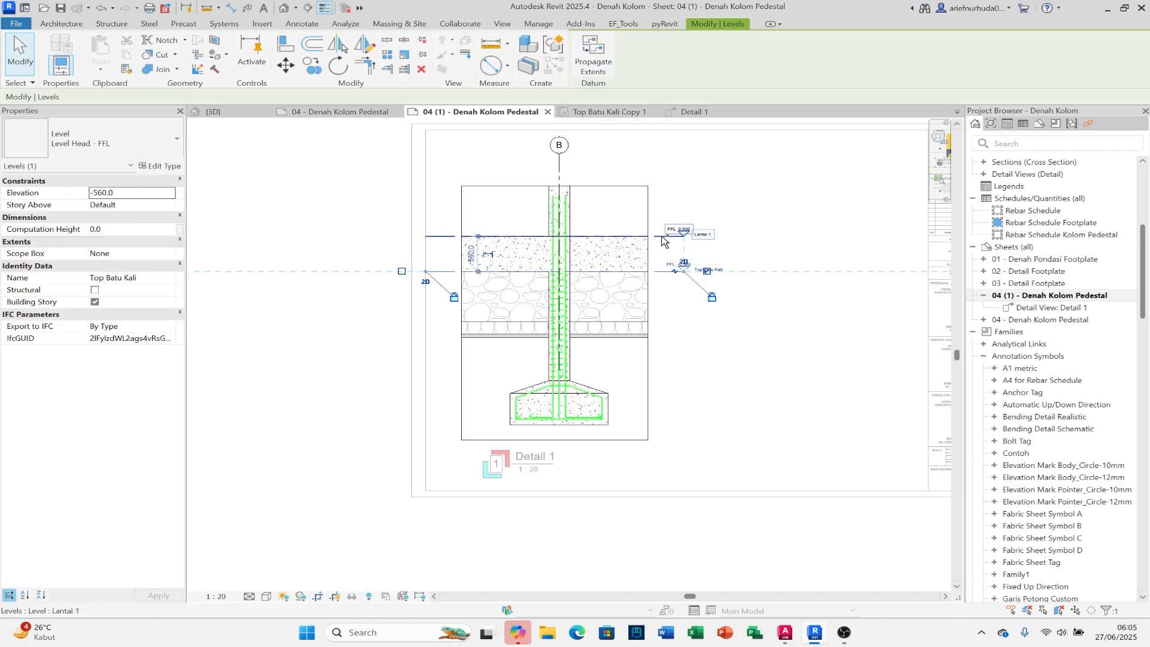
ctrl+click(662, 237)
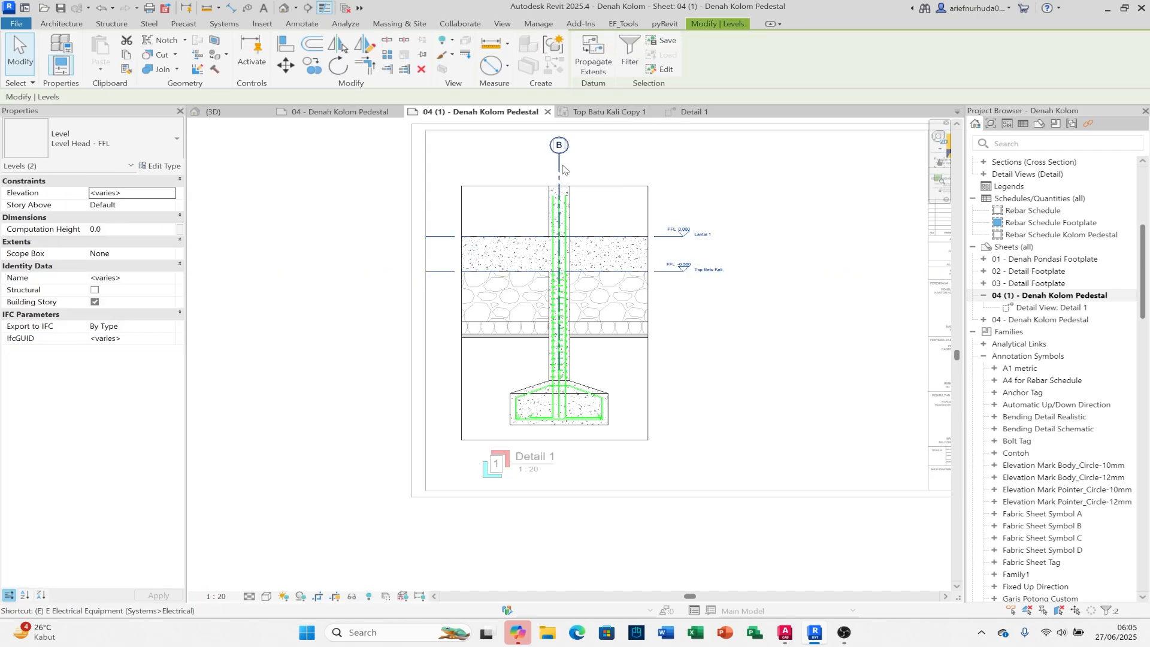
right_click(588, 165)
mouse_move(659, 240)
click(779, 241)
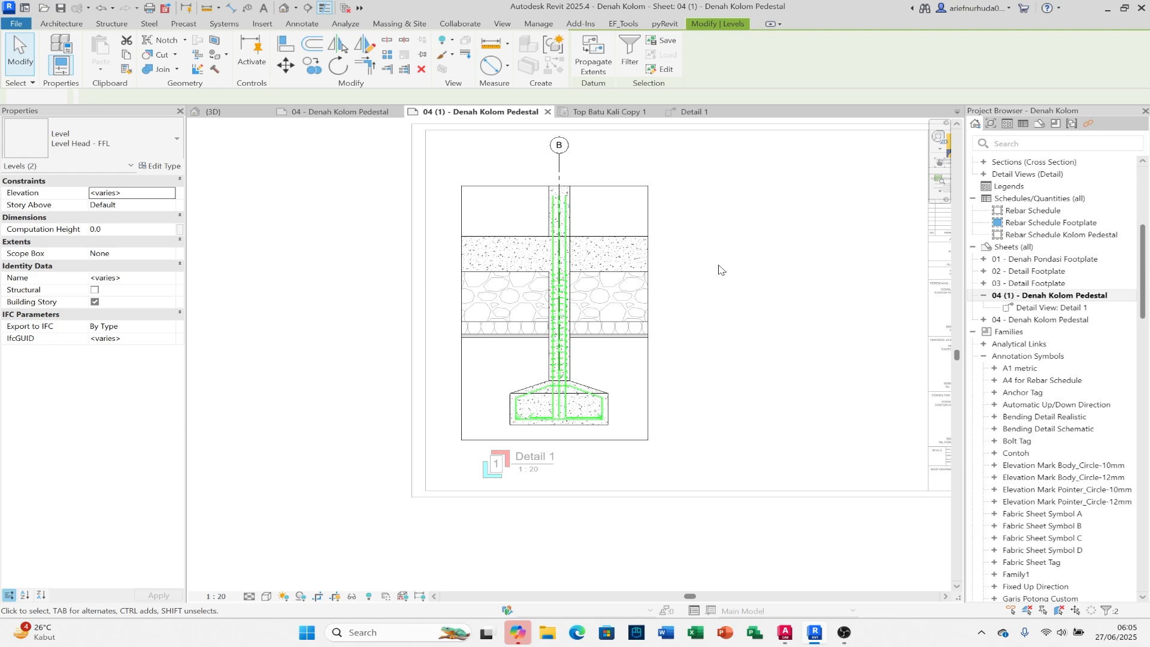
click(719, 270)
Step: Turn off crop region visibility for the Detail 1 view and deactivate the view
click(648, 211)
click(89, 411)
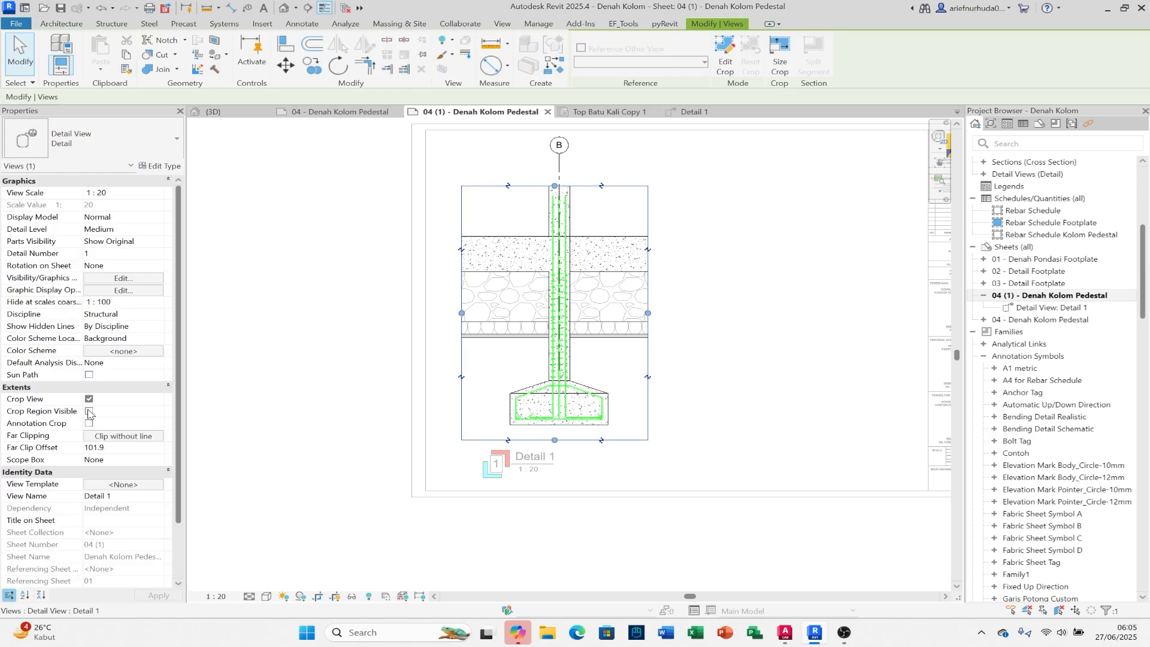
click(729, 527)
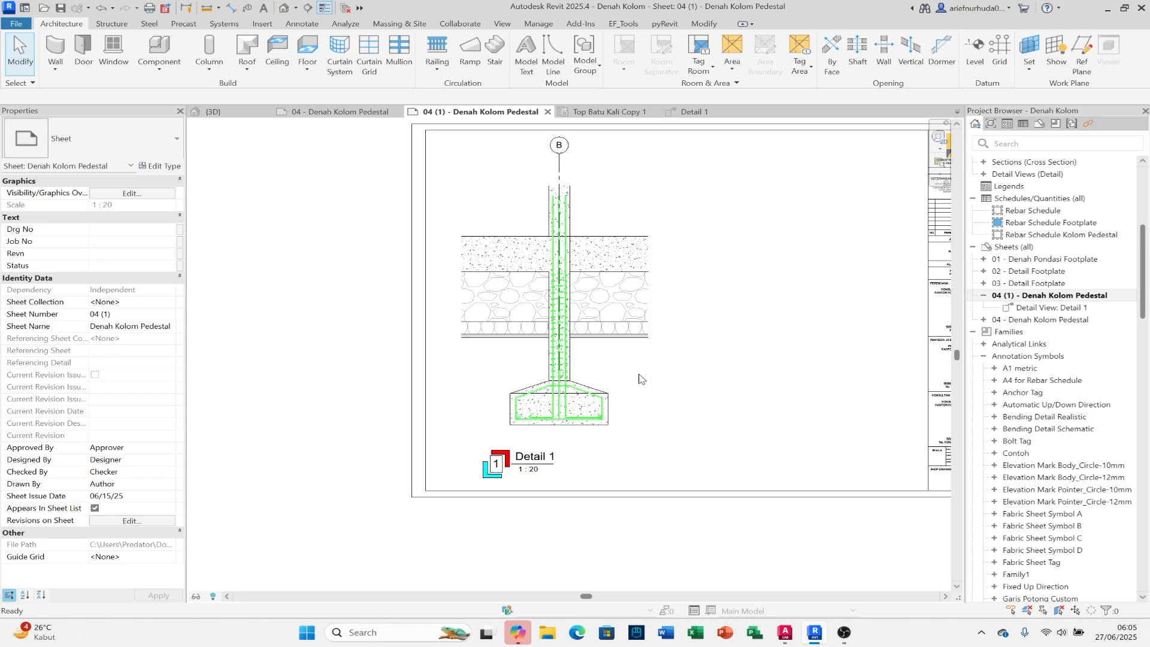
Step: Draw a vertical detail line 145 mm long in the <Demolished> style along the left edge of the foundation beam in Detail 1
key(d)
key(l)
click(713, 59)
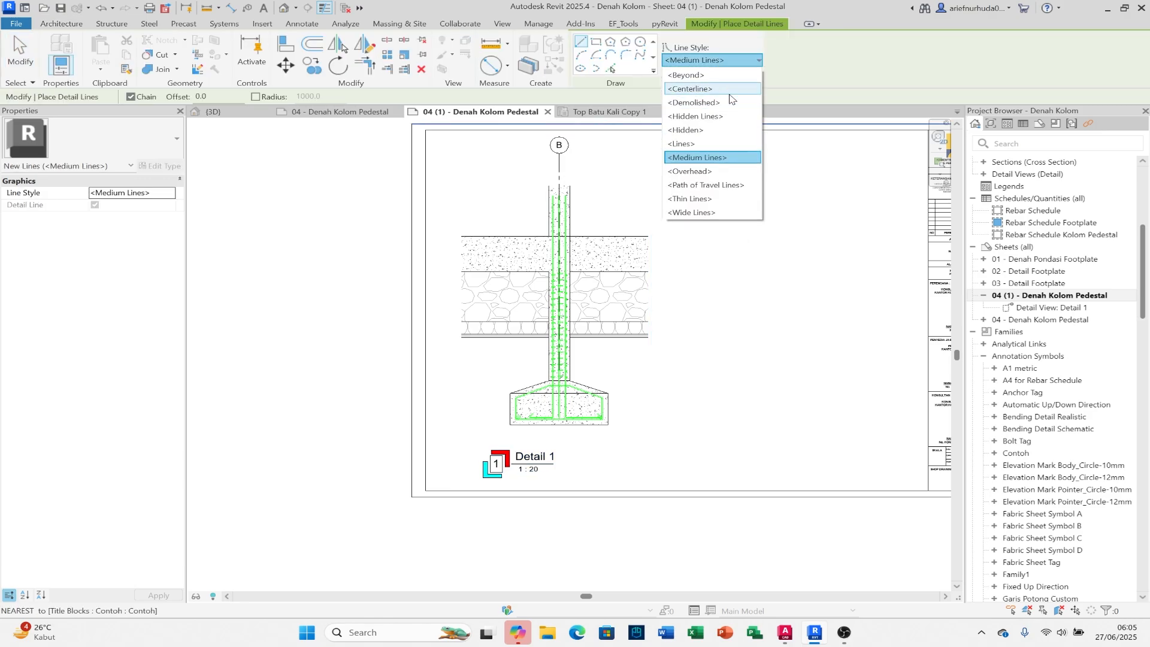
click(716, 102)
scroll(487, 248, up, 2)
click(461, 183)
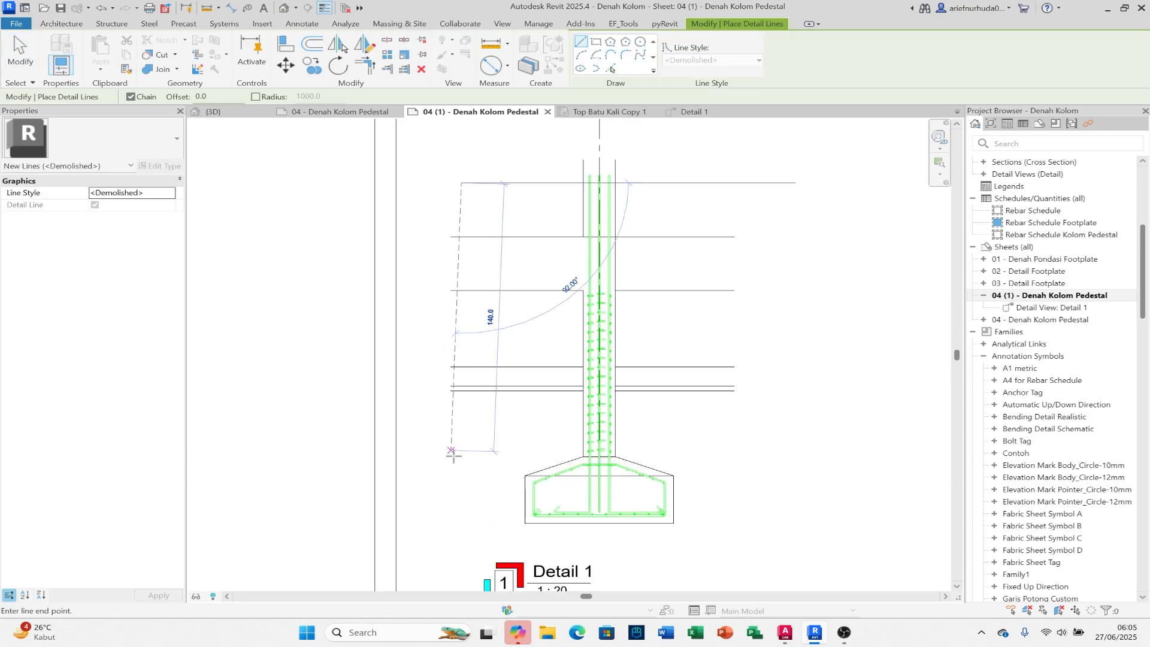
click(461, 460)
key(Escape)
key(Escape)
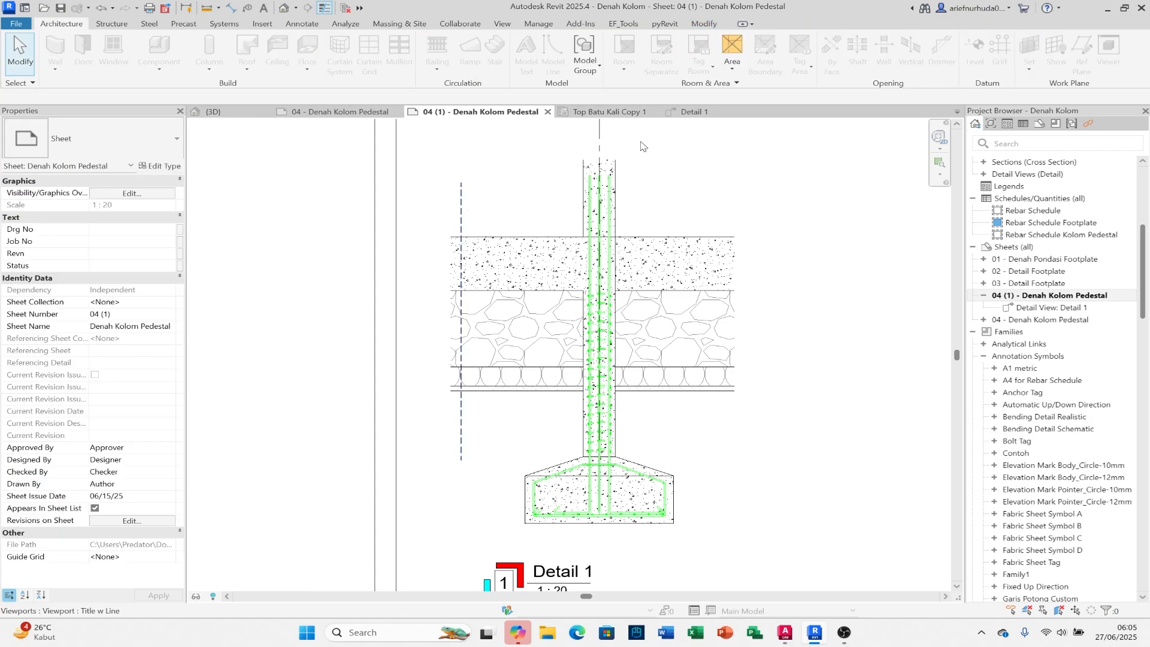
Step: Set the line style of the vertical detail line to <Centerline> after trying <Hidden Lines>, <Hidden> and <Lines>
click(649, 60)
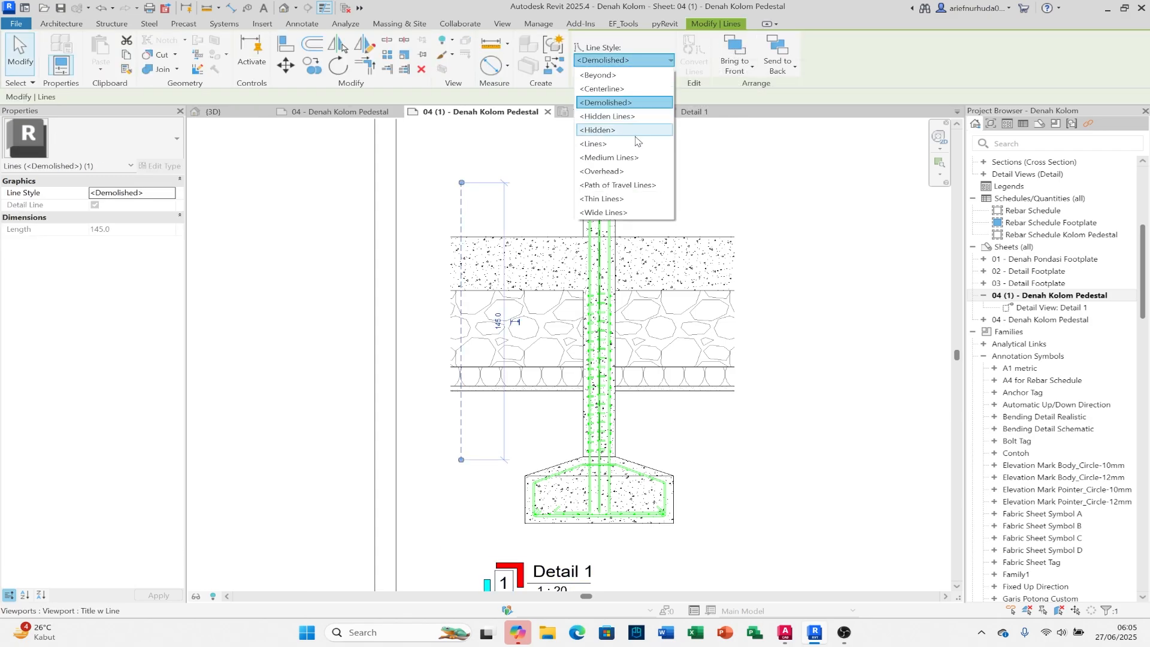
click(633, 118)
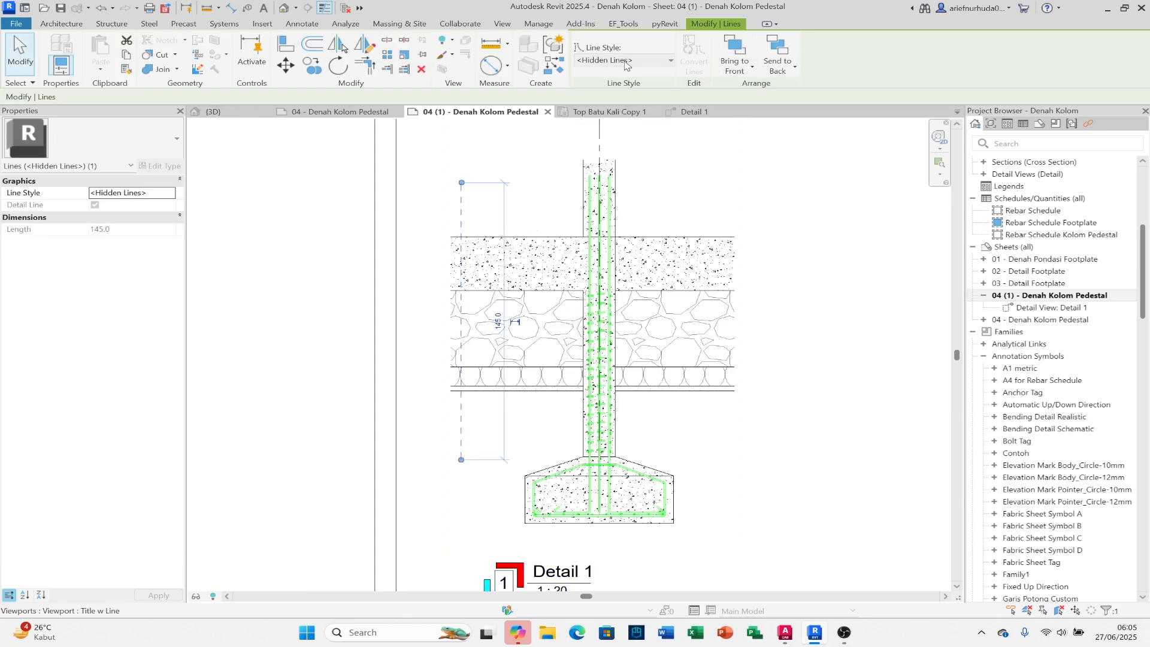
click(650, 61)
click(611, 105)
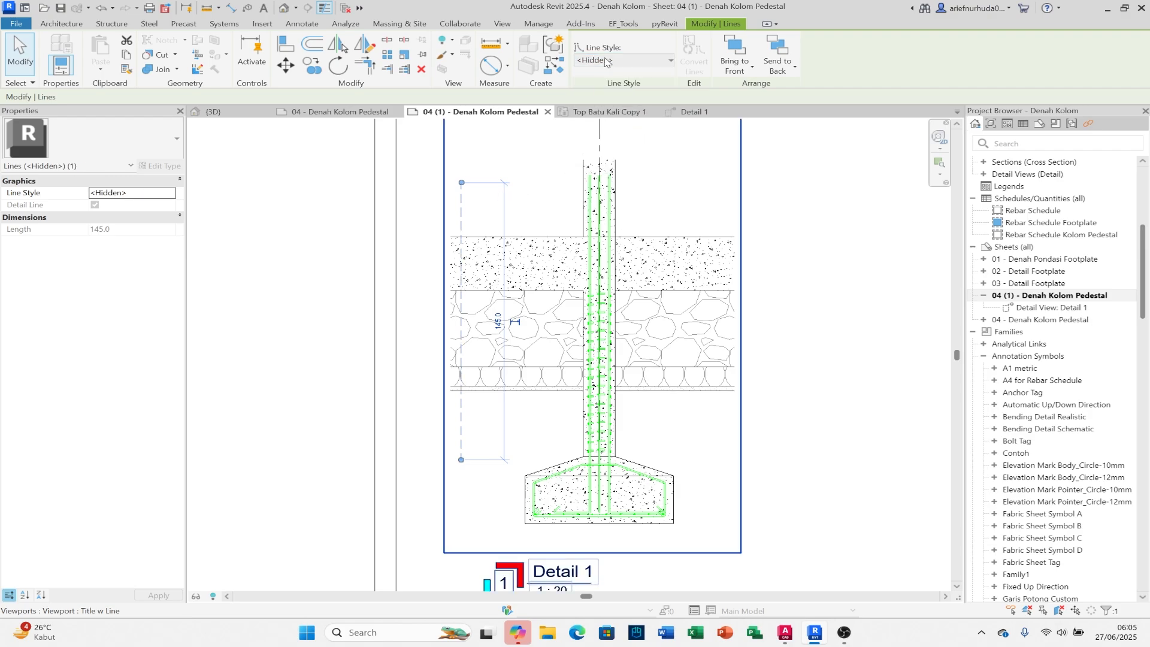
click(605, 58)
click(605, 59)
click(604, 145)
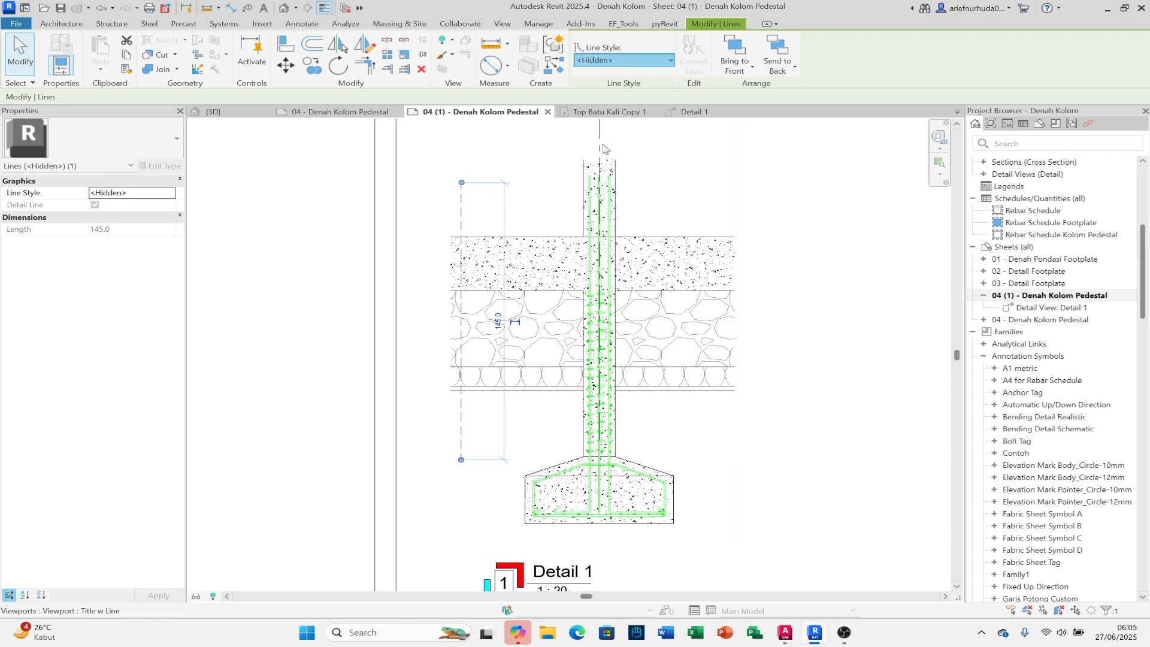
click(606, 63)
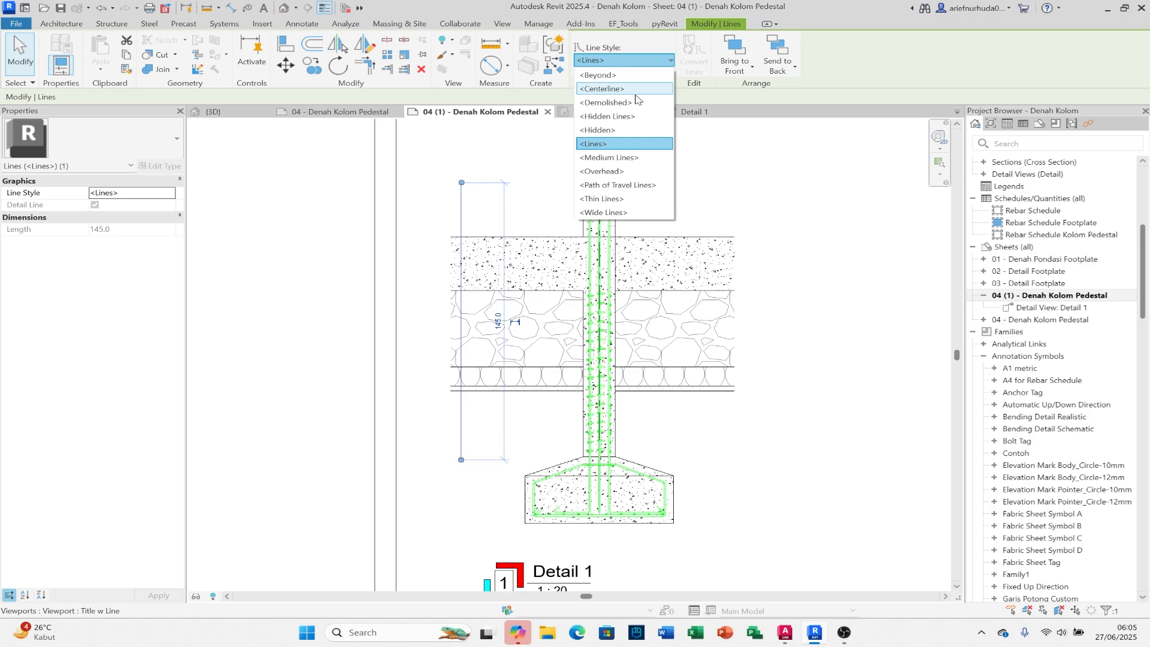
click(635, 90)
key(Escape)
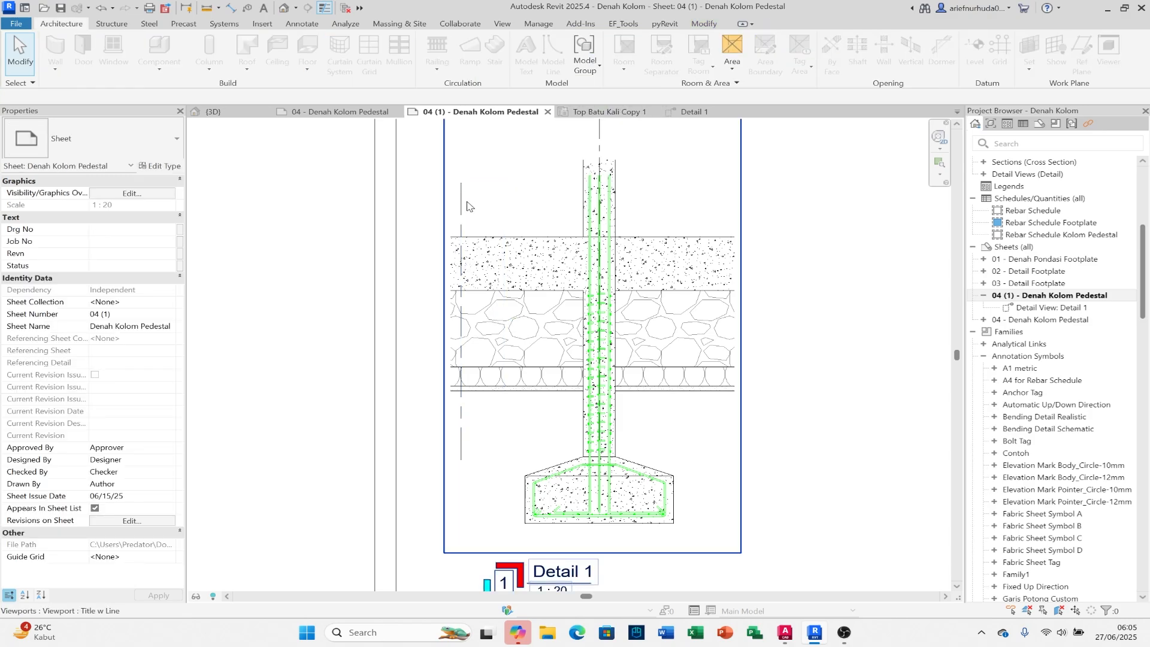
Step: Mirror a copy of the vertical centerline to the opposite side of the column about grid B
click(463, 202)
scroll(454, 271, up, 3)
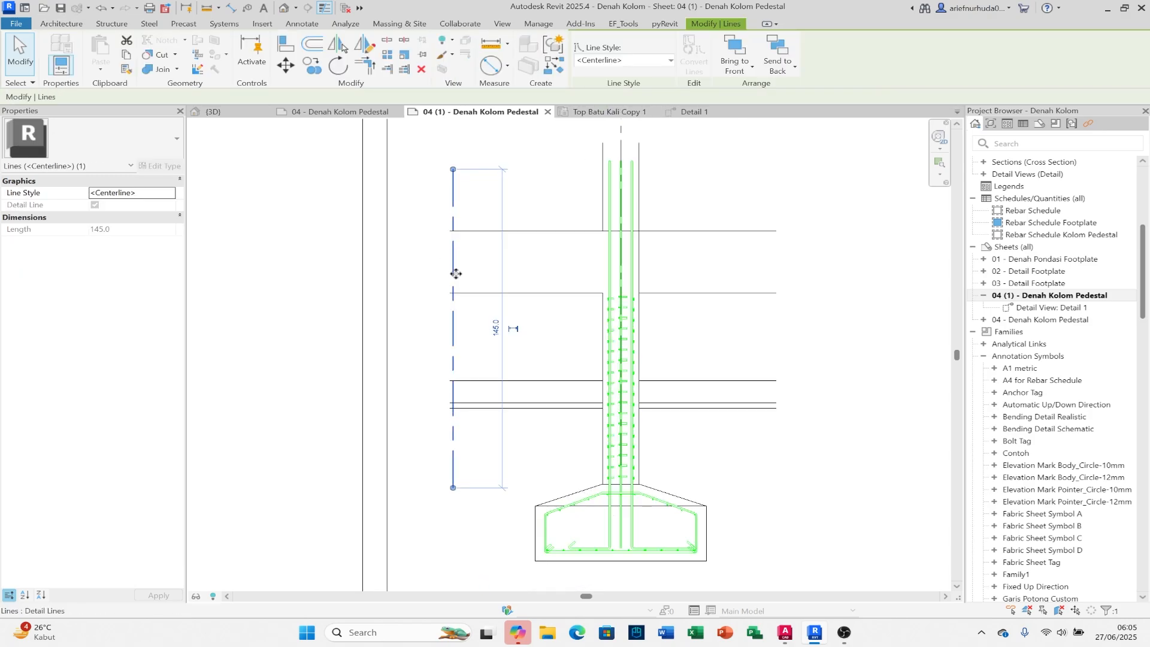
scroll(494, 254, down, 3)
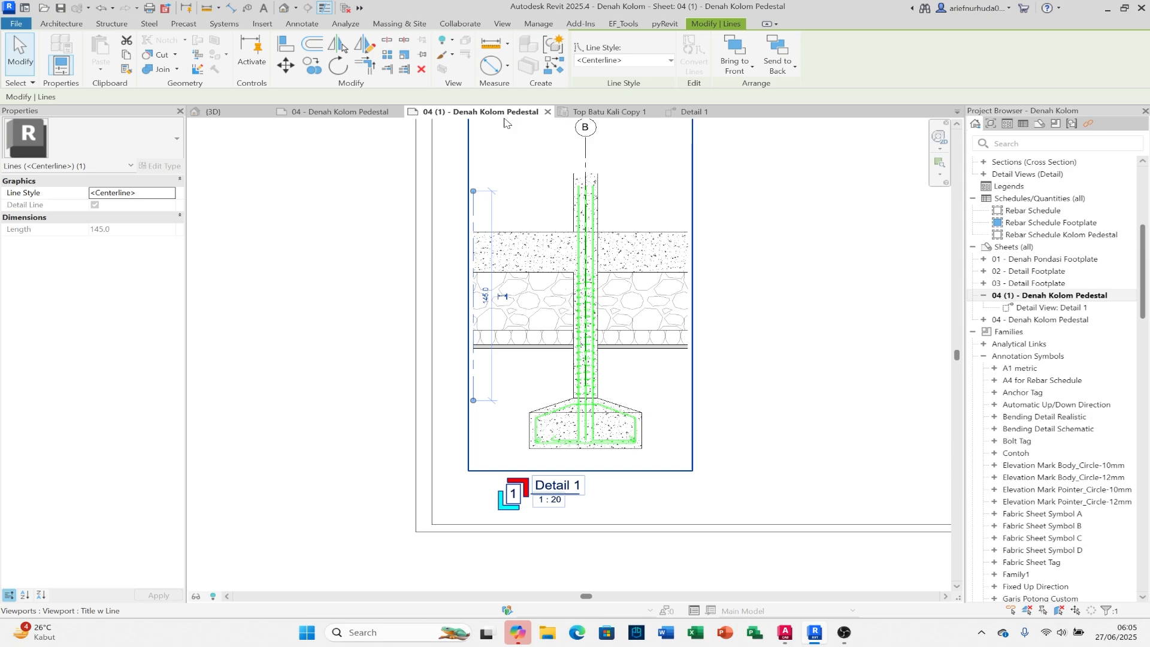
click(373, 47)
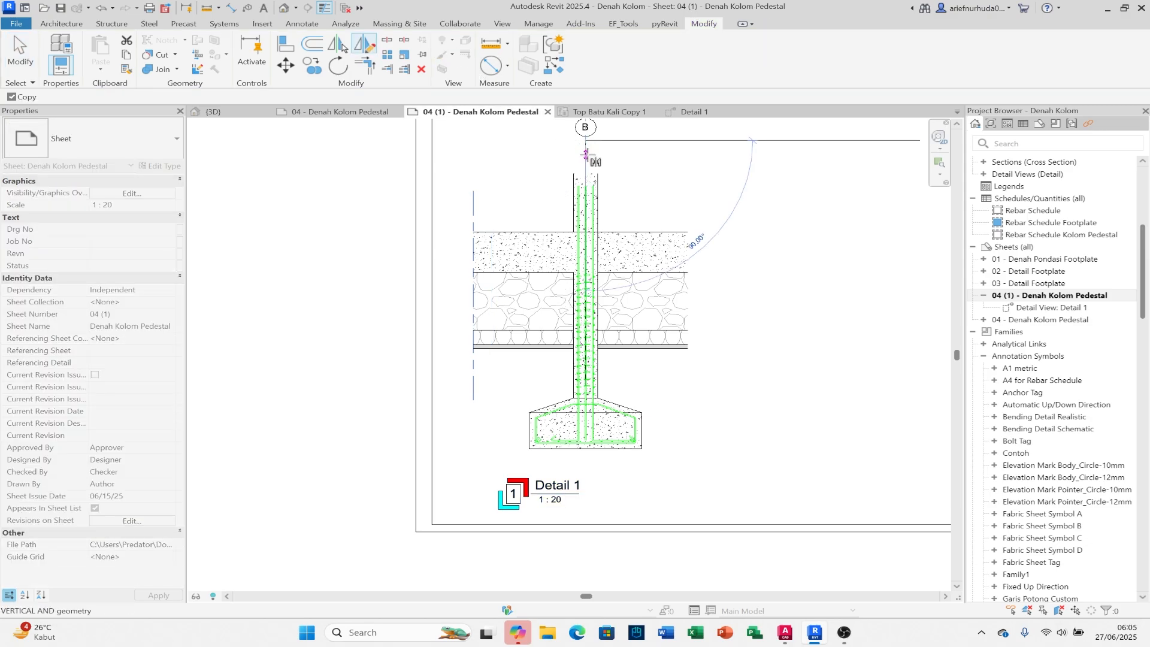
click(586, 155)
click(711, 211)
Step: Nudge the mirrored centerline inward so it sits on the right end of the foundation beam
scroll(696, 223, up, 1)
click(696, 222)
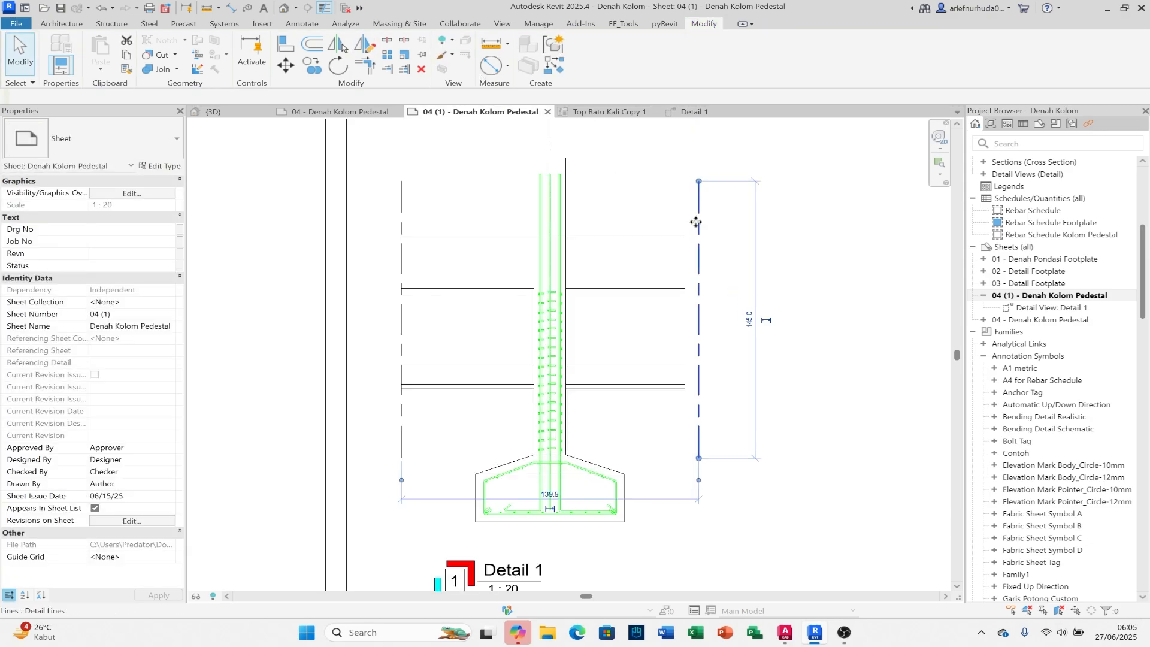
key(Left)
key(Left)
key(Left)
key(Left)
key(Left)
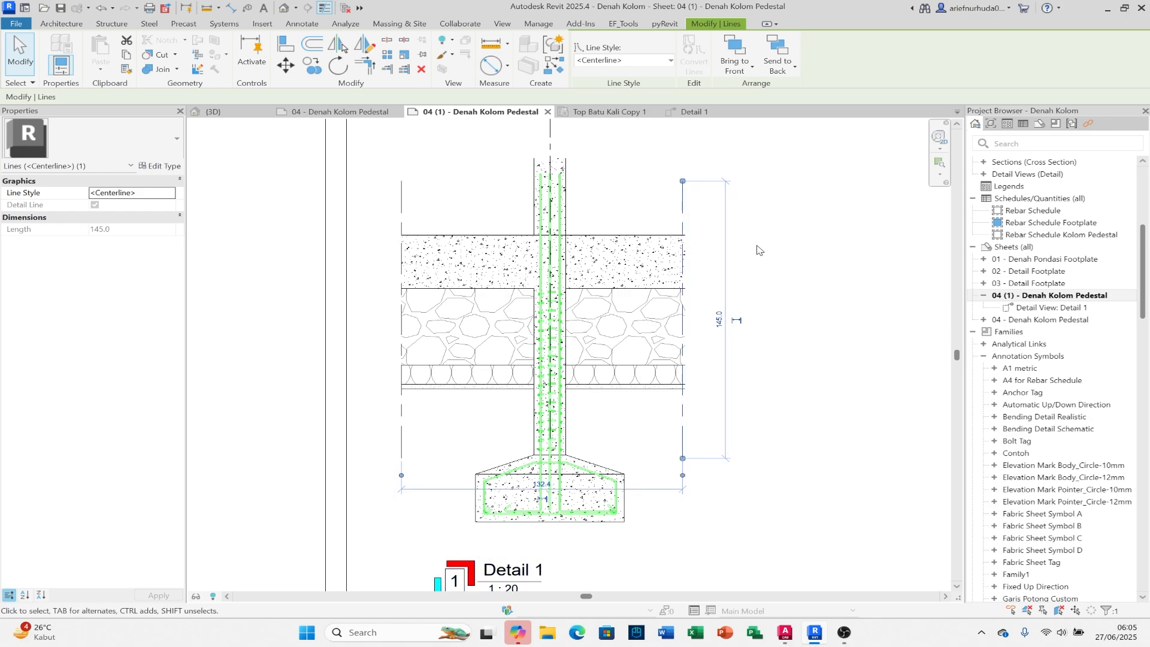
click(763, 252)
Step: Draw a horizontal detail line 30 mm long in the <Demolished> style across the top of the pedestal column
scroll(761, 261, down, 2)
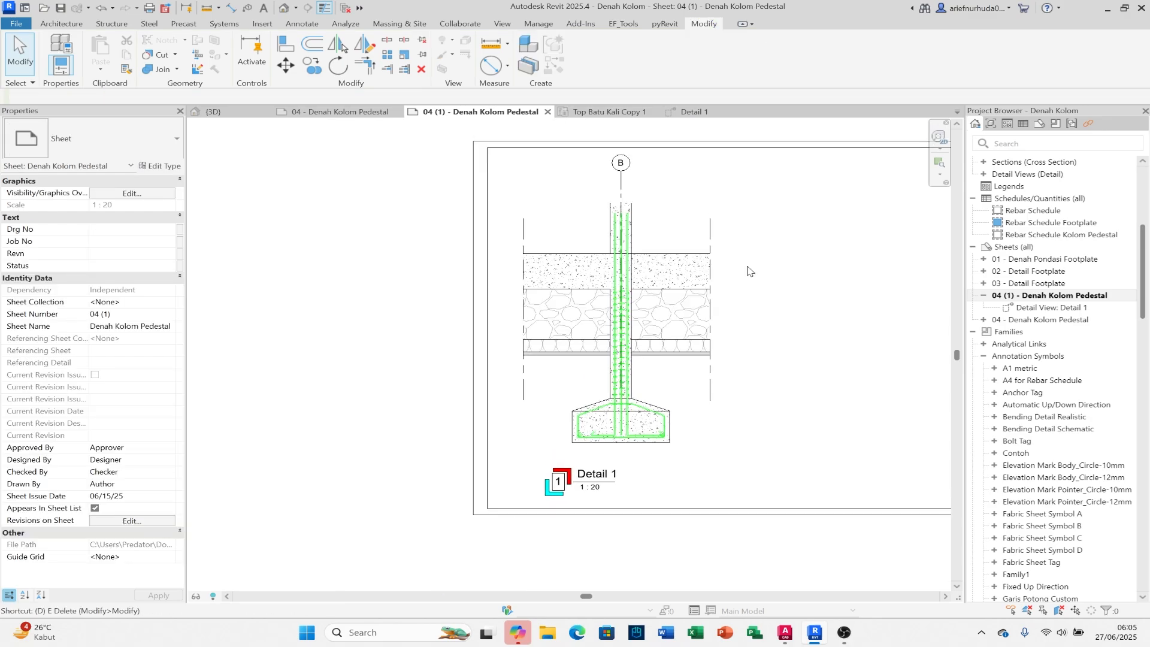
key(l)
scroll(620, 201, up, 4)
click(576, 206)
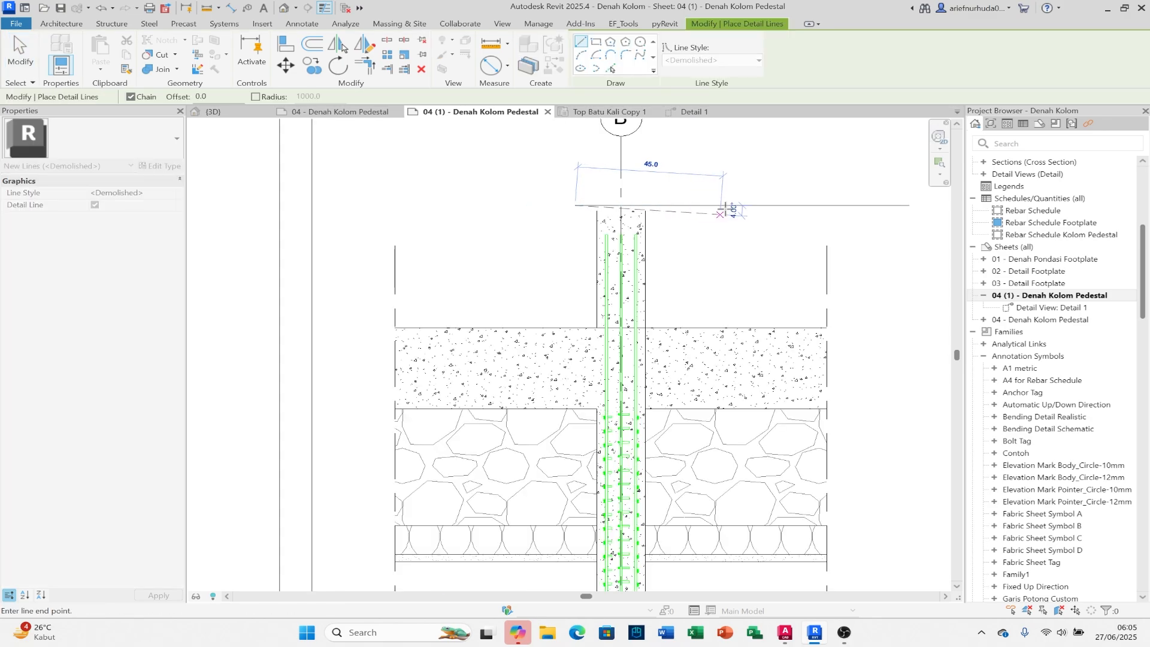
click(671, 201)
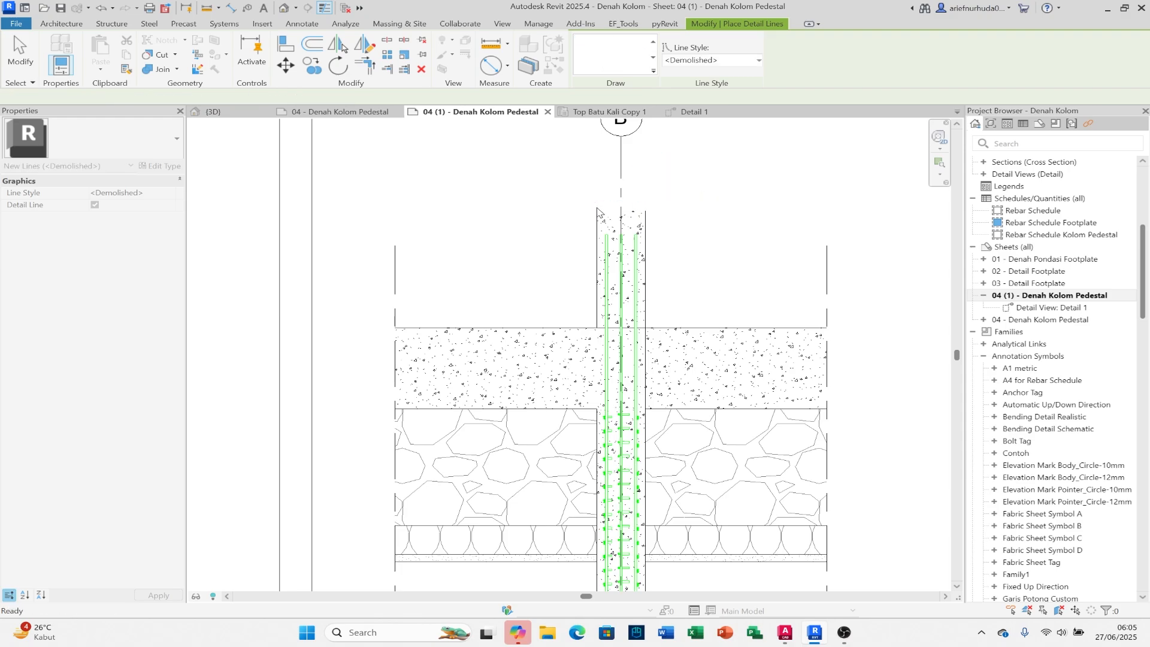
key(d)
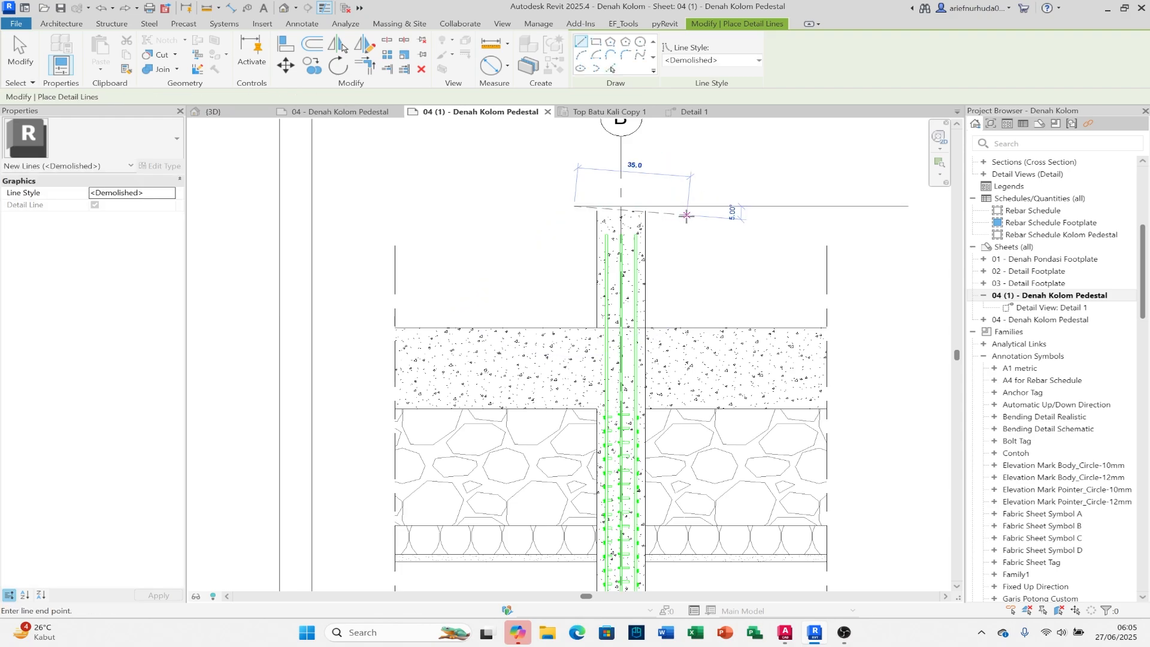
key(Escape)
key(Escape)
scroll(652, 205, up, 3)
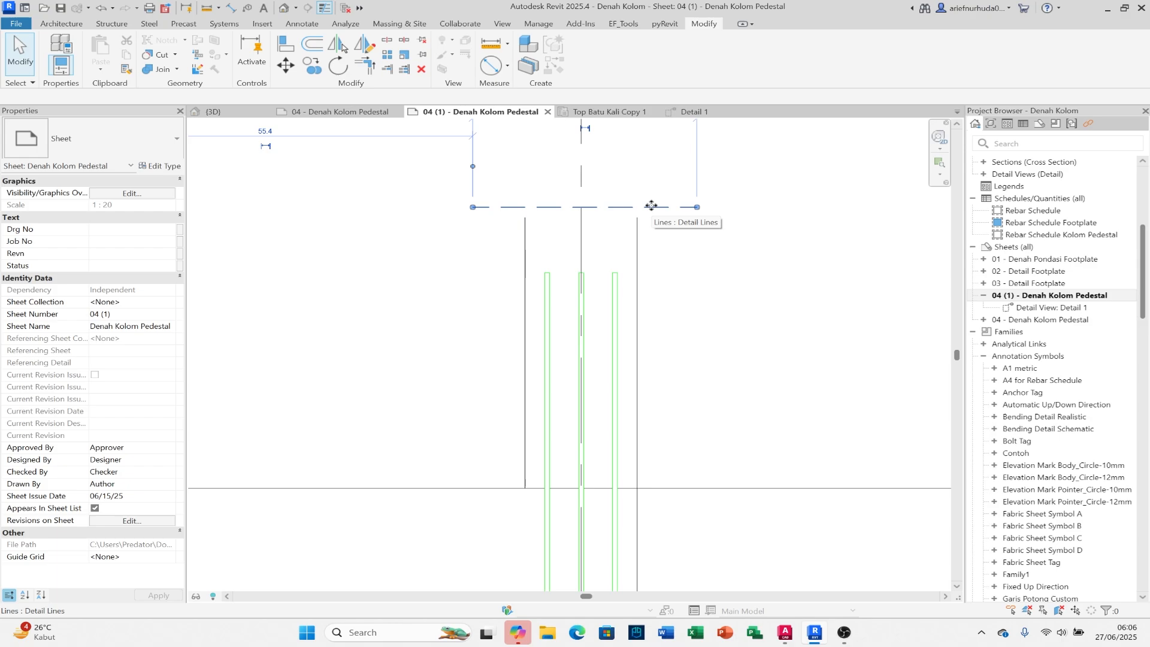
click(651, 206)
scroll(678, 217, down, 5)
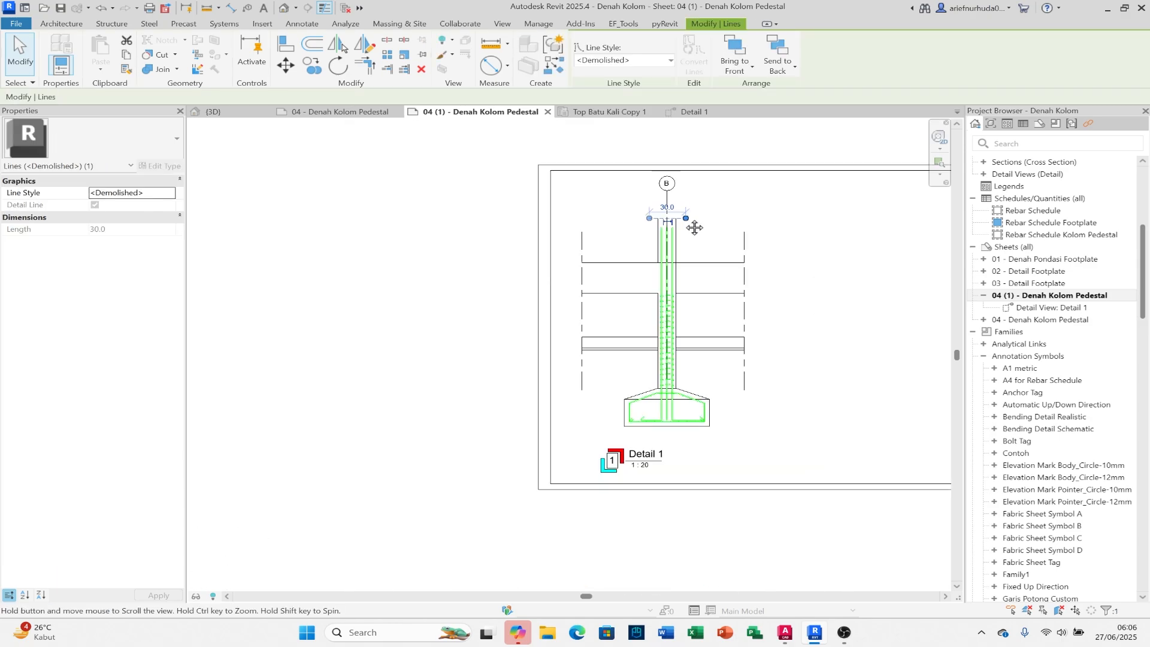
Step: Activate the Detail 1 view on the sheet for editing
click(695, 367)
scroll(694, 366, up, 3)
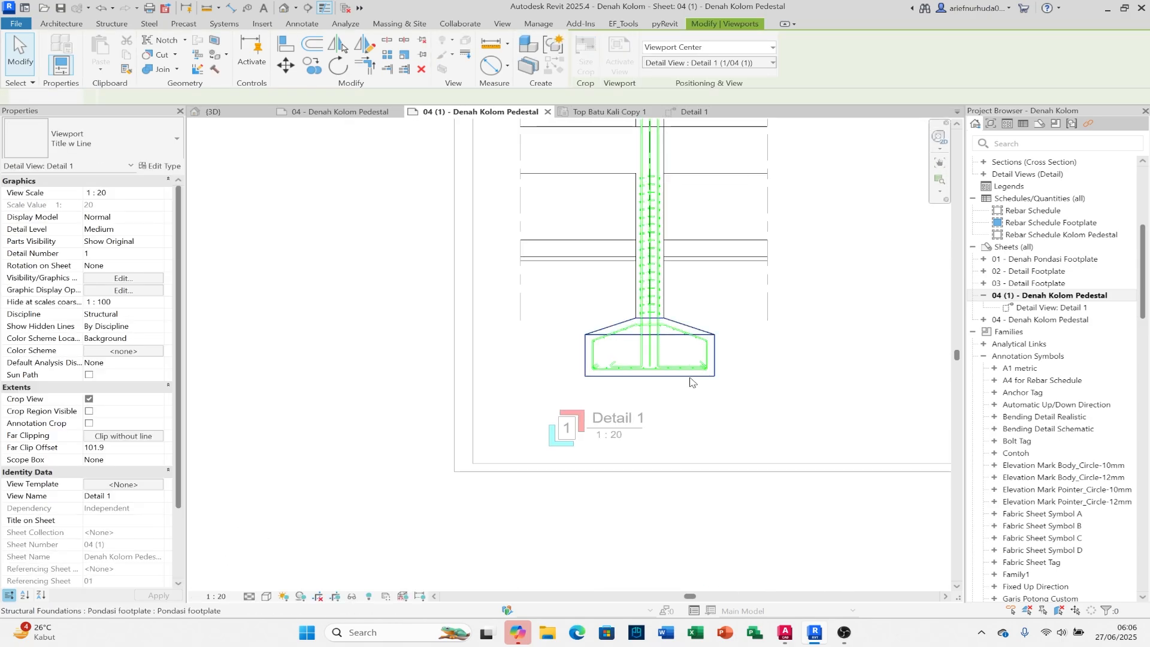
double_click(686, 372)
key(d)
key(i)
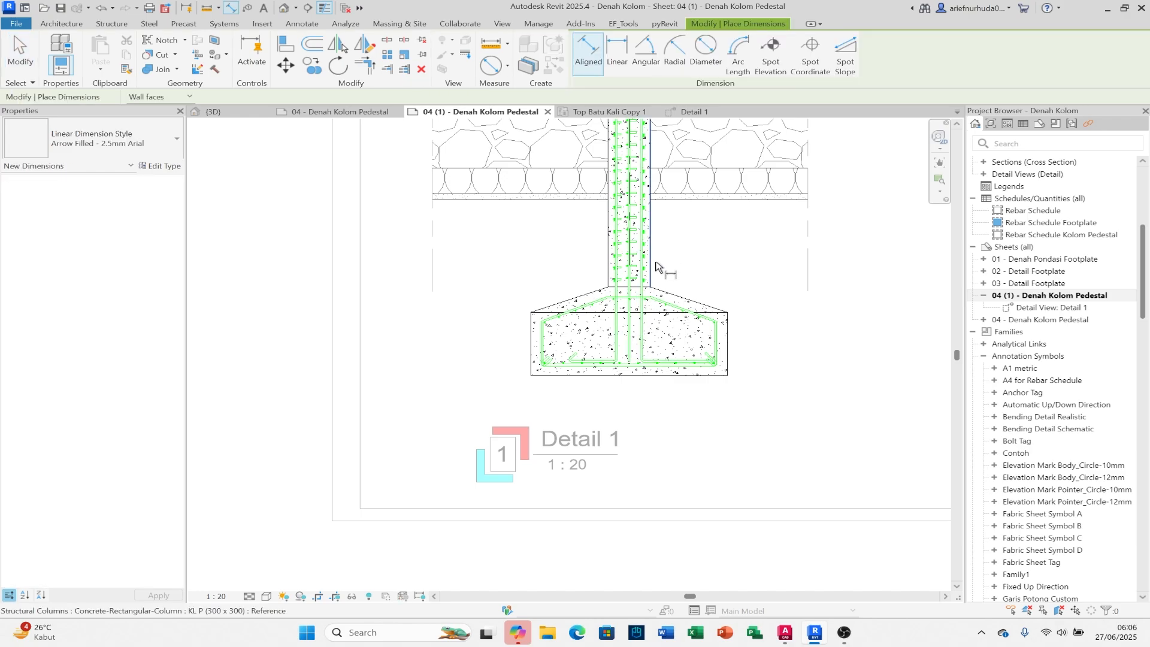
click(640, 384)
key(Escape)
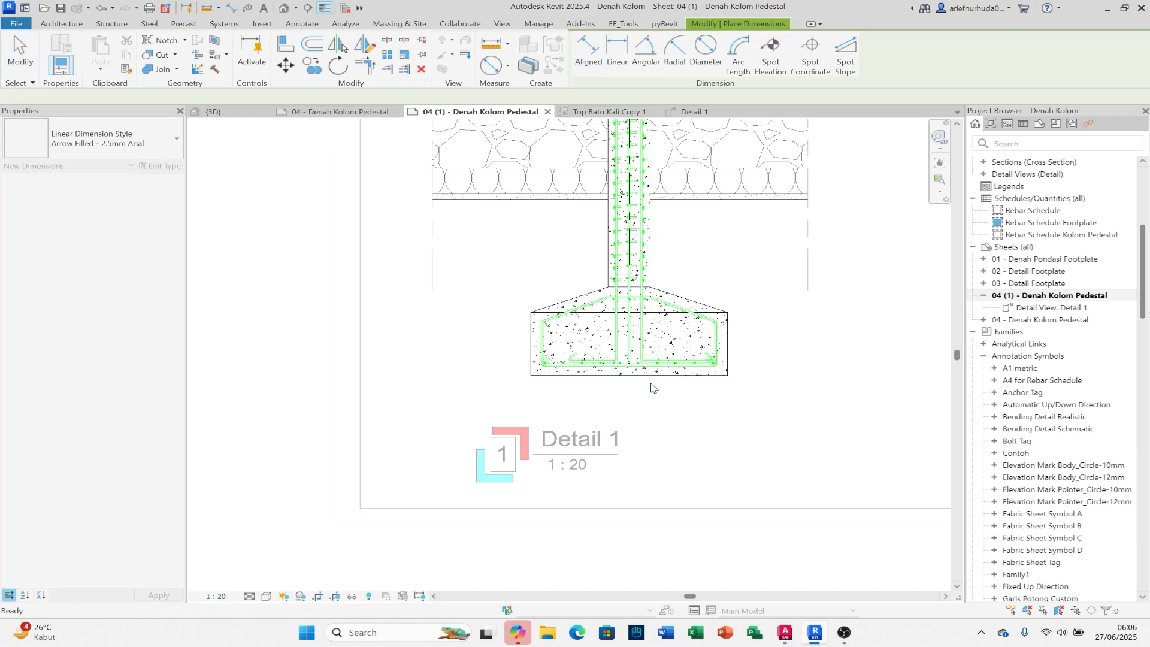
click(655, 381)
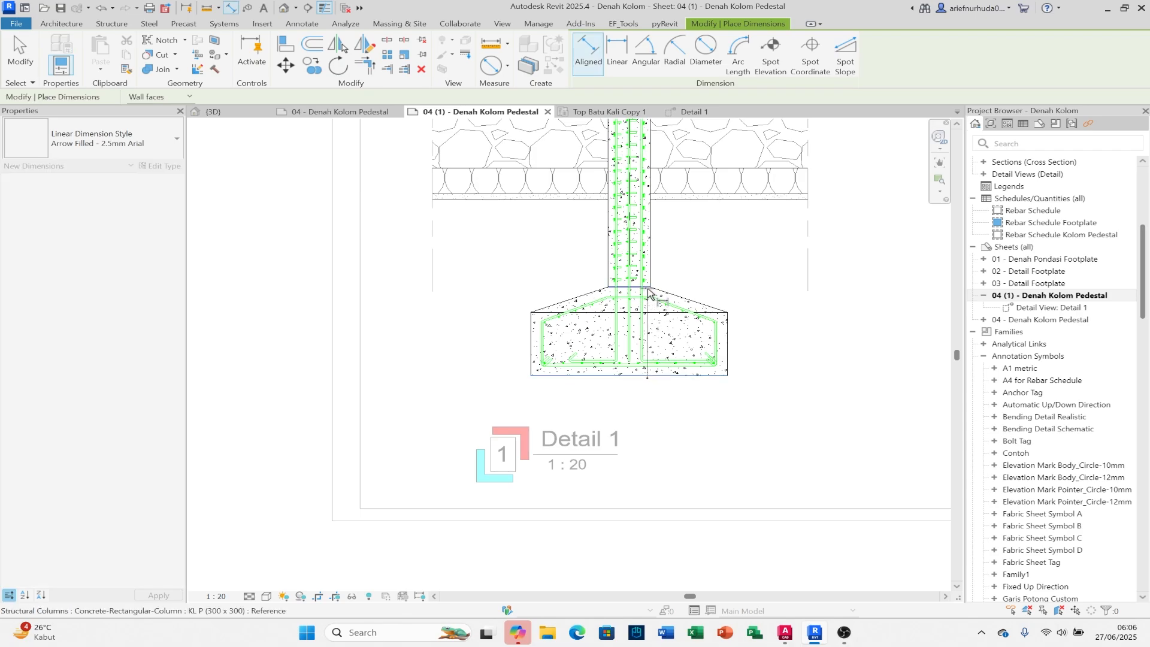
scroll(662, 252, down, 3)
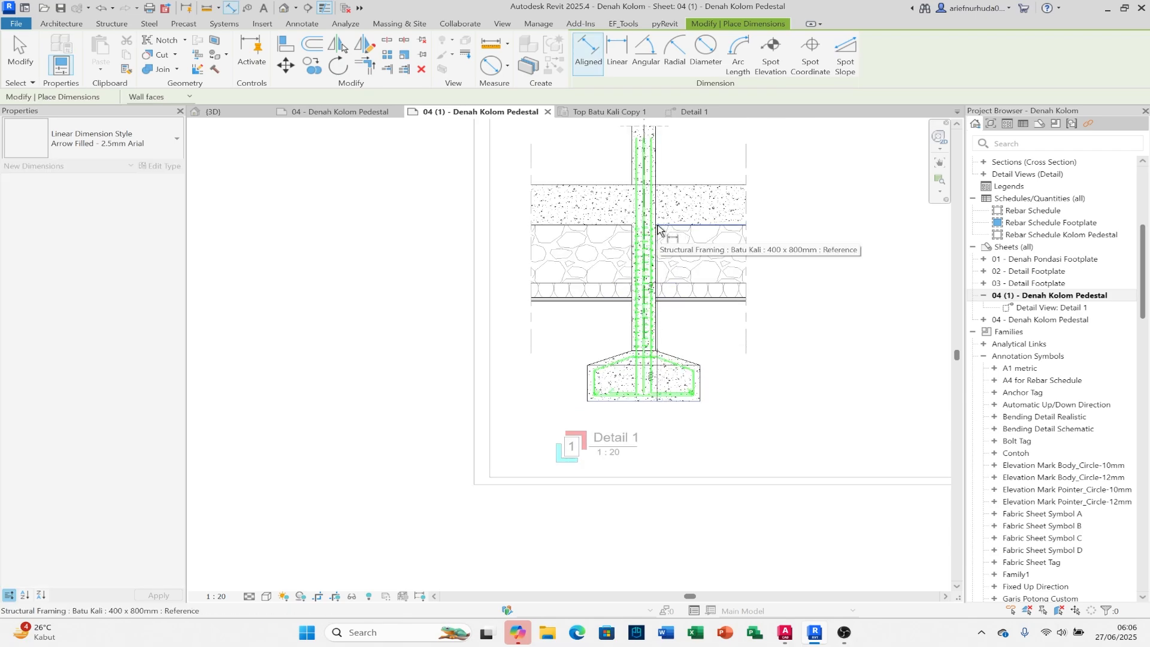
scroll(656, 315, up, 2)
middle_drag(656, 315, 667, 272)
key(Escape)
scroll(667, 272, down, 2)
key(Escape)
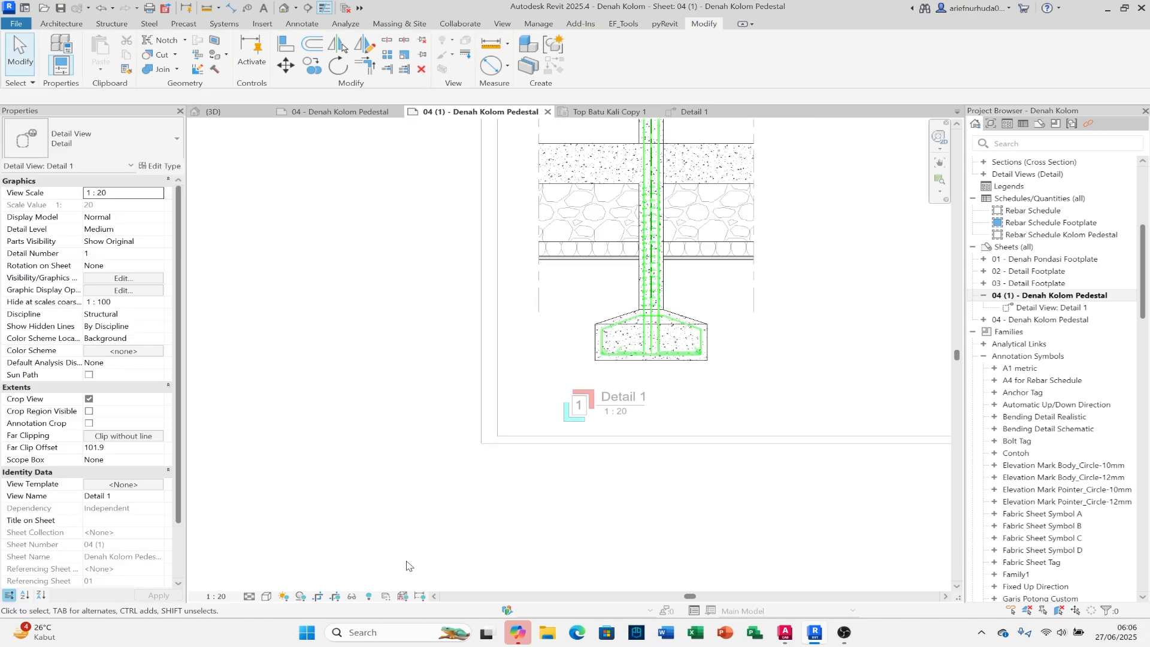
Step: Reveal the hidden elements in Detail 1 and unhide the Lantai 1 and Top Batu Kali levels
click(369, 597)
middle_drag(766, 152, 768, 264)
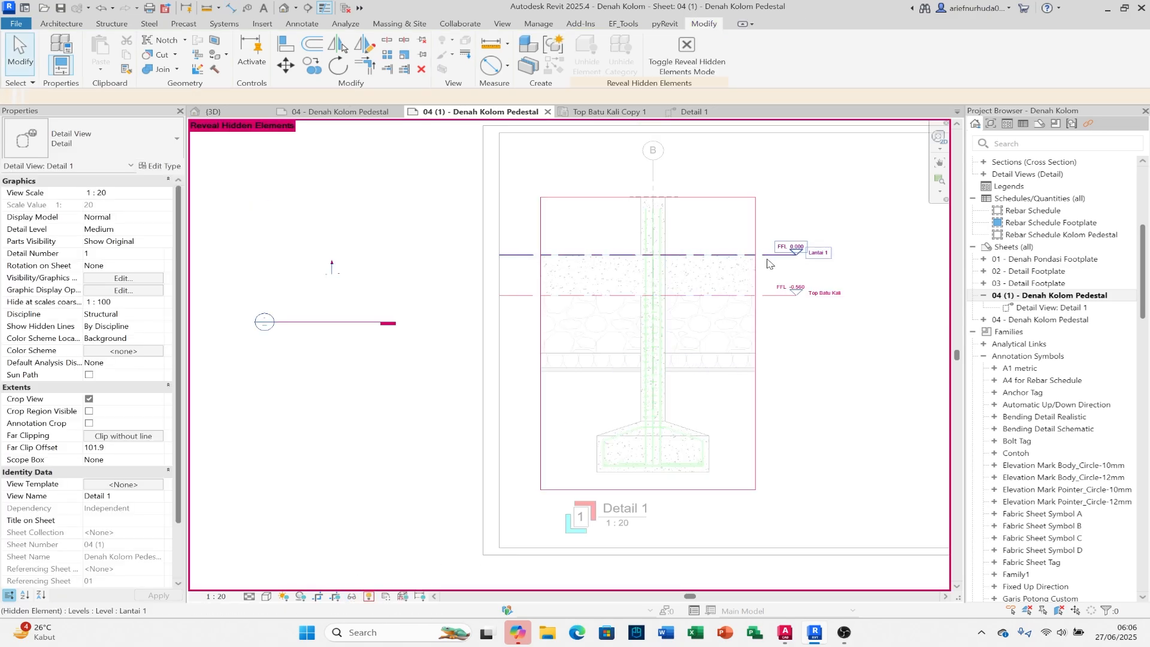
click(780, 295)
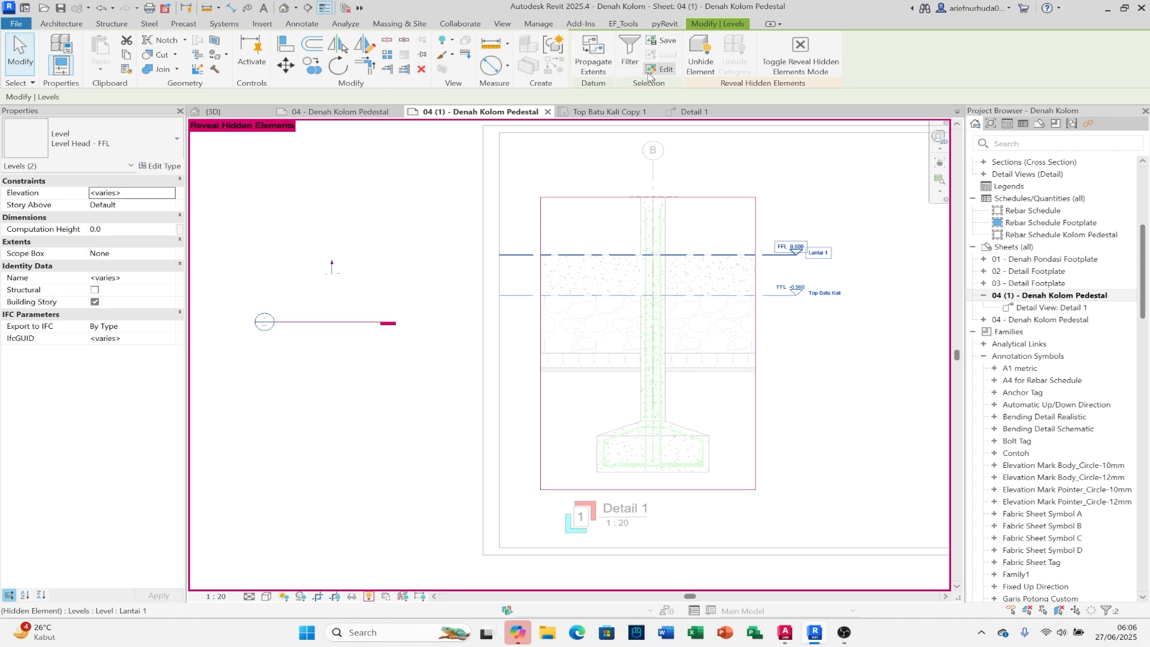
click(689, 62)
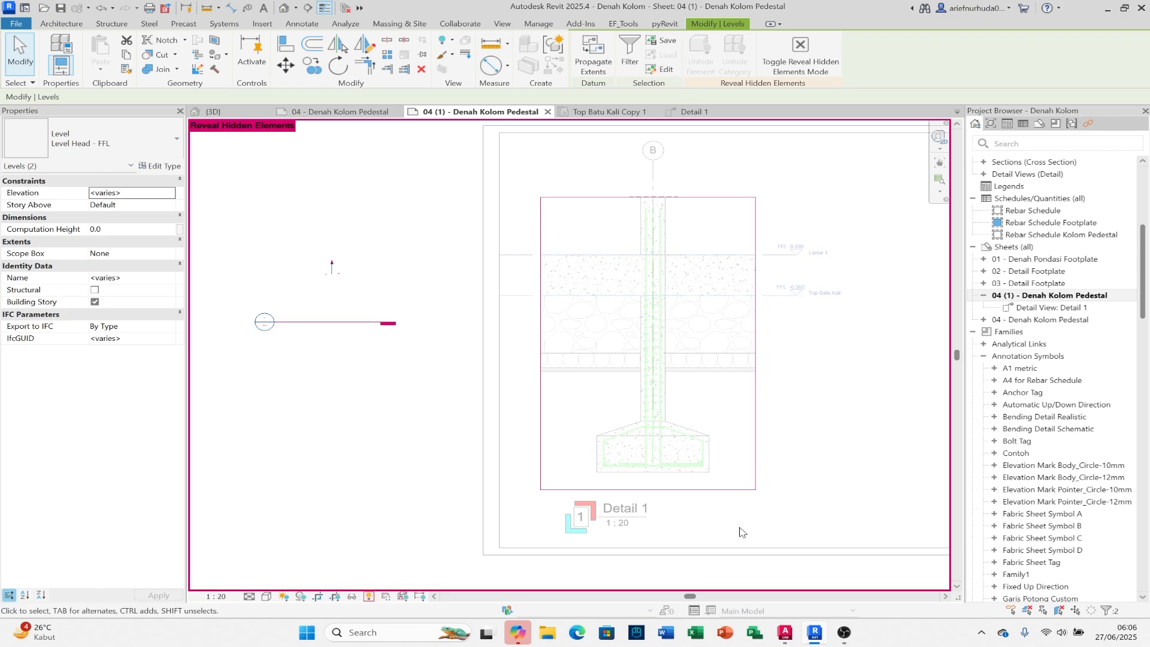
click(369, 598)
Step: Try to show the level heads of Top Batu Kali and Lantai 1 at their left ends and shorten the level lines there
click(523, 296)
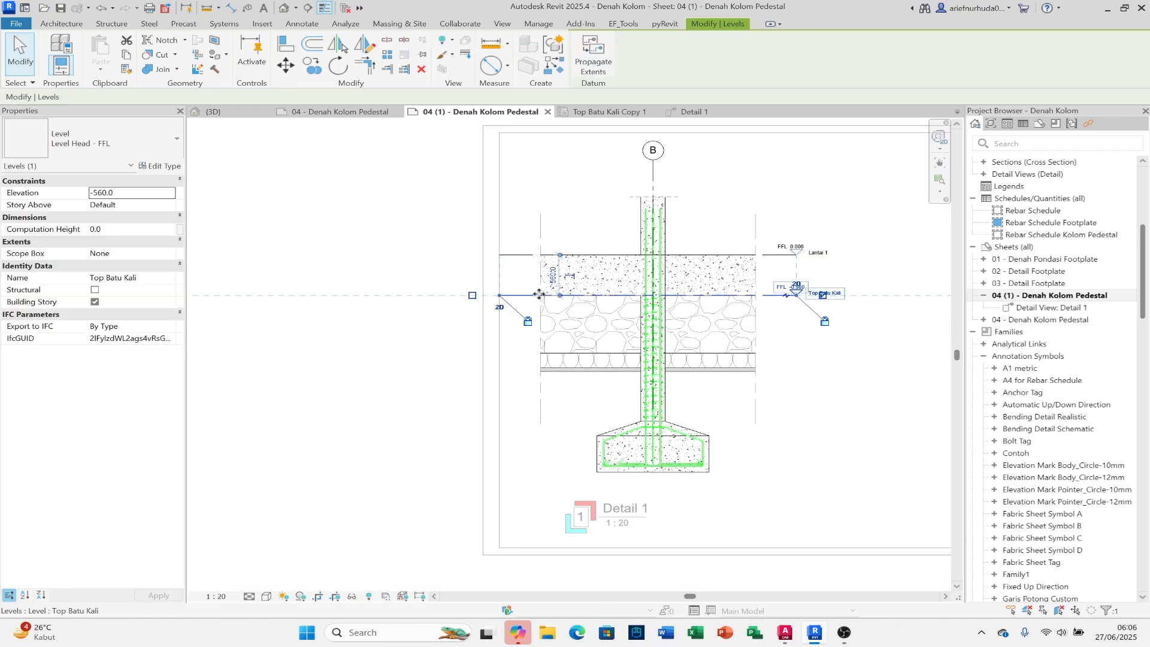
click(490, 259)
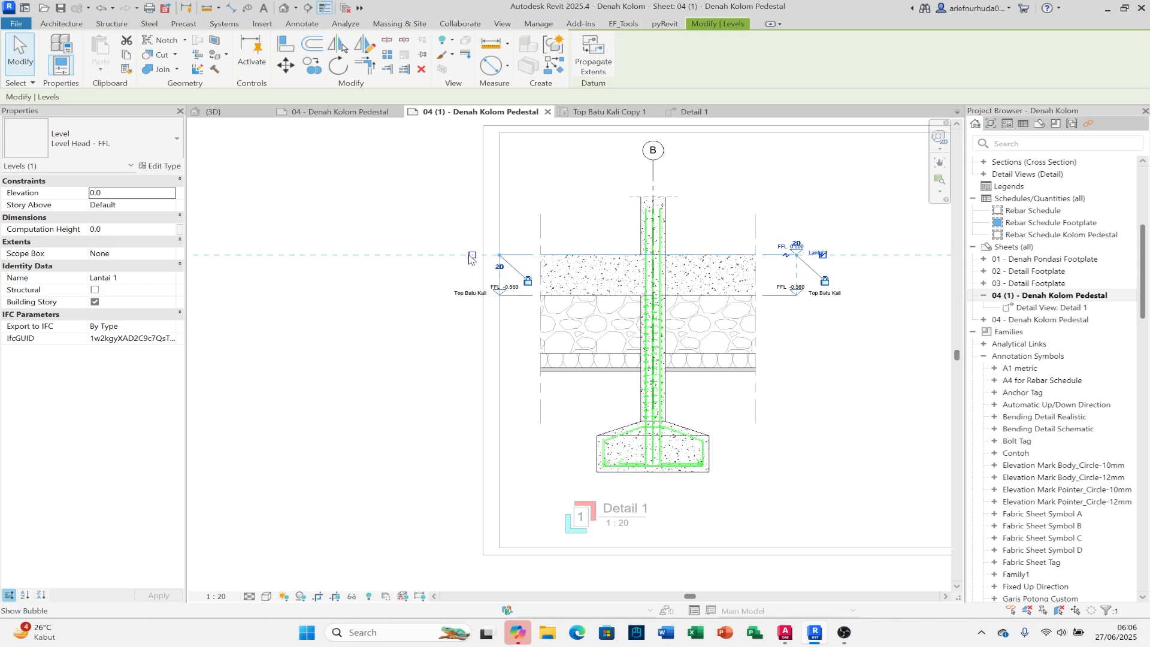
click(516, 298)
scroll(509, 298, up, 2)
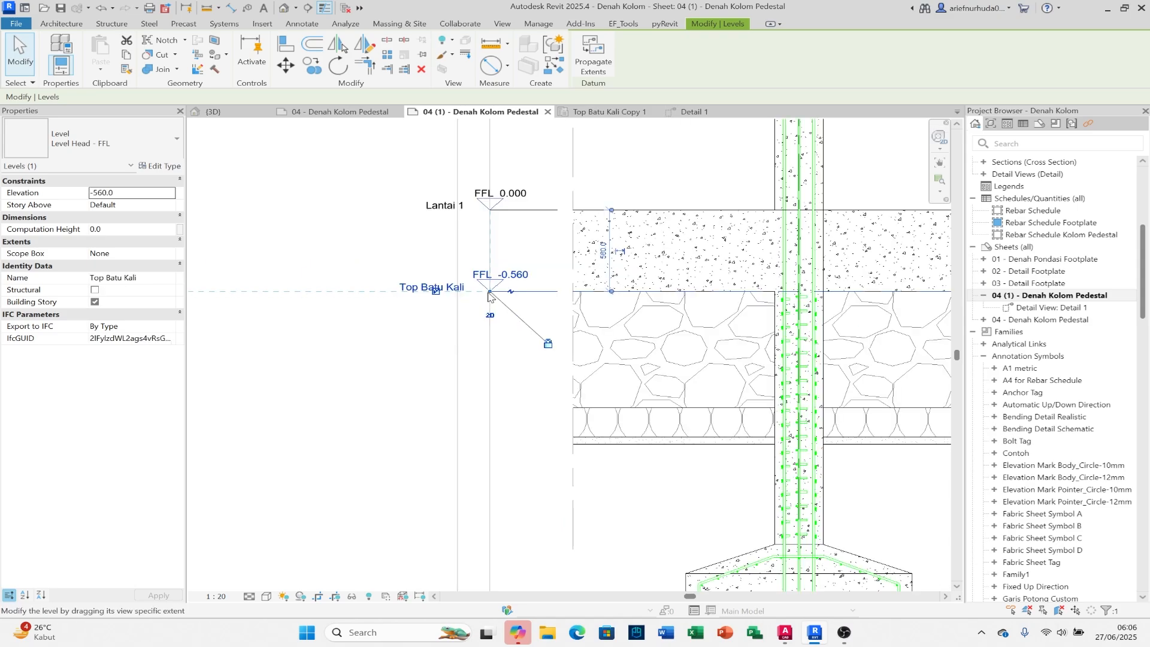
drag(490, 292, 528, 296)
scroll(528, 296, down, 3)
scroll(500, 303, up, 3)
Step: Undo the left-end level head and extent changes on the Lantai 1 and Top Batu Kali levels
key(ctrl+z)
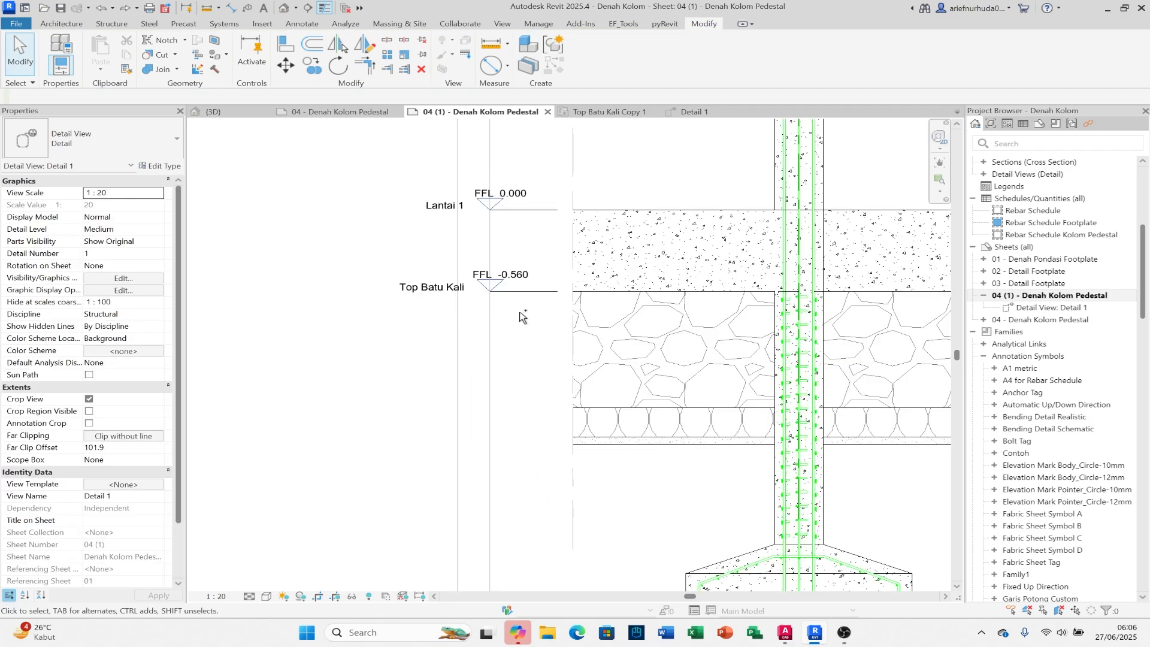
key(ctrl+z)
scroll(519, 309, down, 3)
key(ctrl+z)
Step: Shorten the left ends of the Top Batu Kali and Lantai 1 level lines toward the foundation beam
click(517, 296)
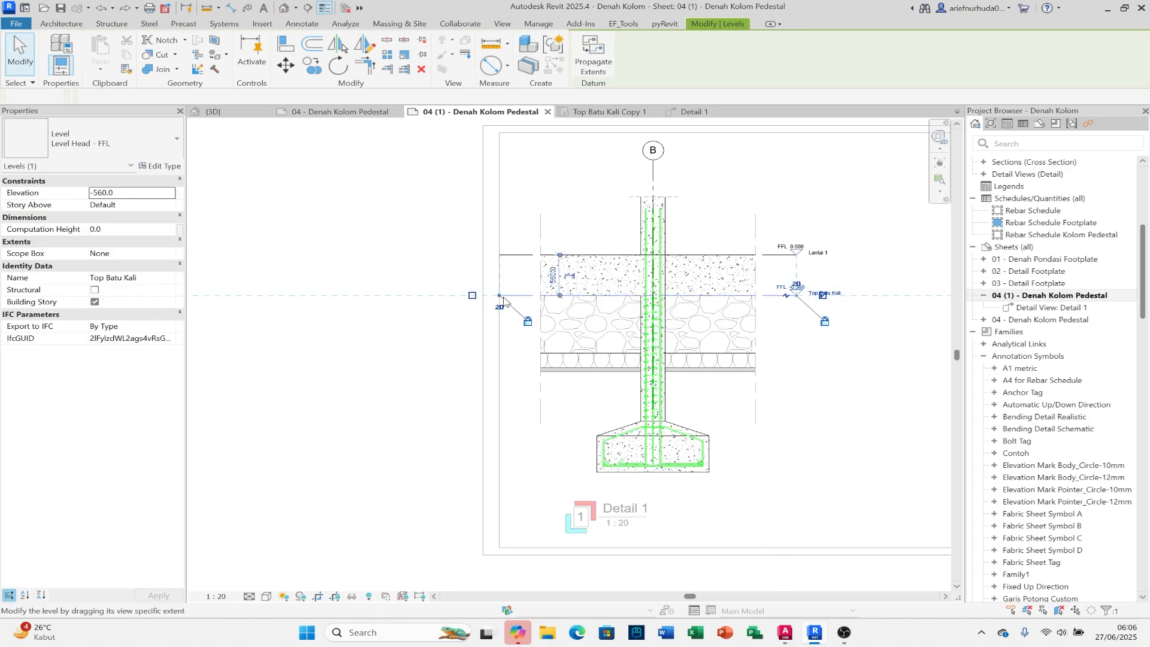
scroll(515, 295, up, 4)
key(Escape)
scroll(531, 207, down, 5)
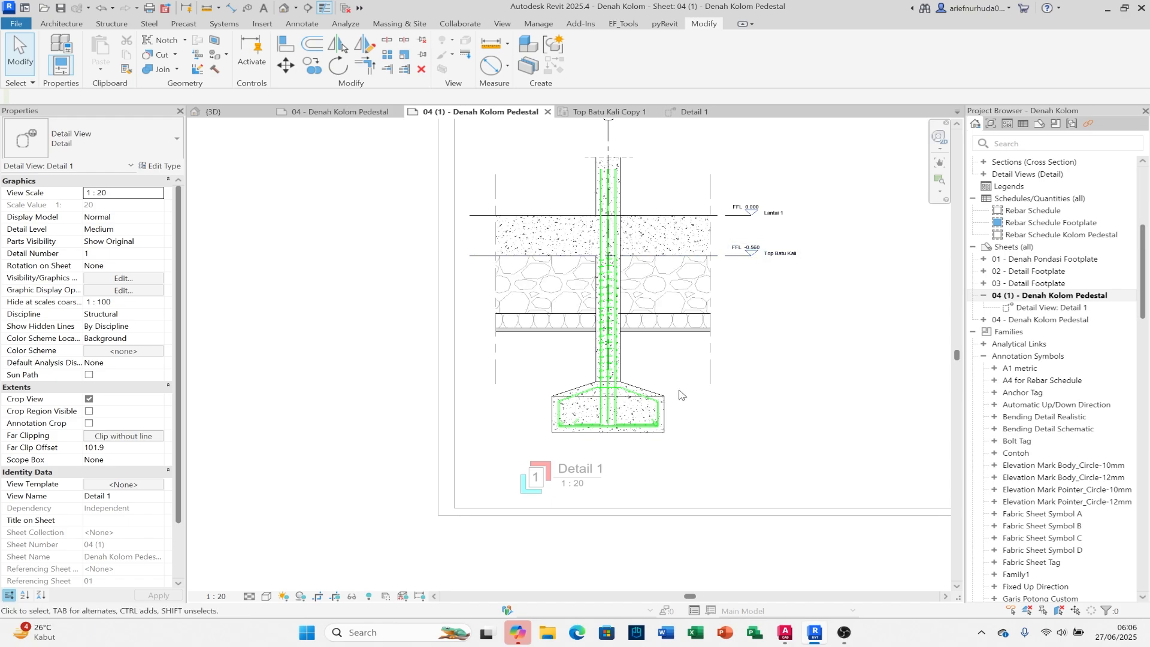
Step: Add a vertical aligned dimension chain from the footing's bottom through its top, Top Batu Kali and Lantai 1 to the column bars' top ends
key(d)
key(i)
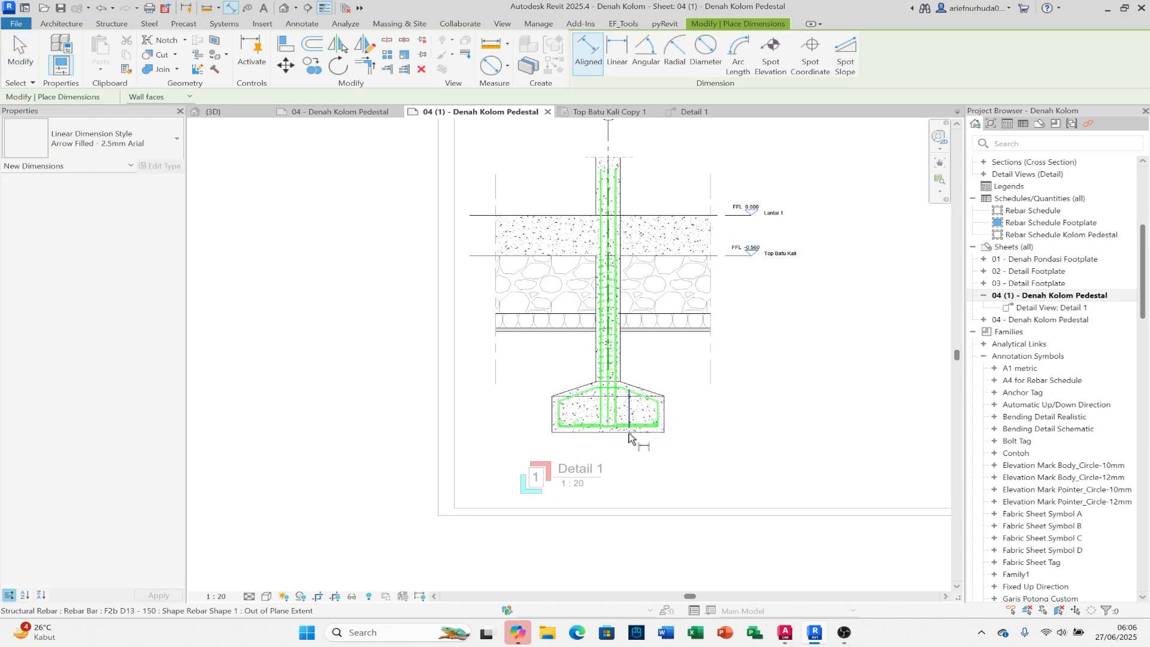
scroll(629, 442, up, 6)
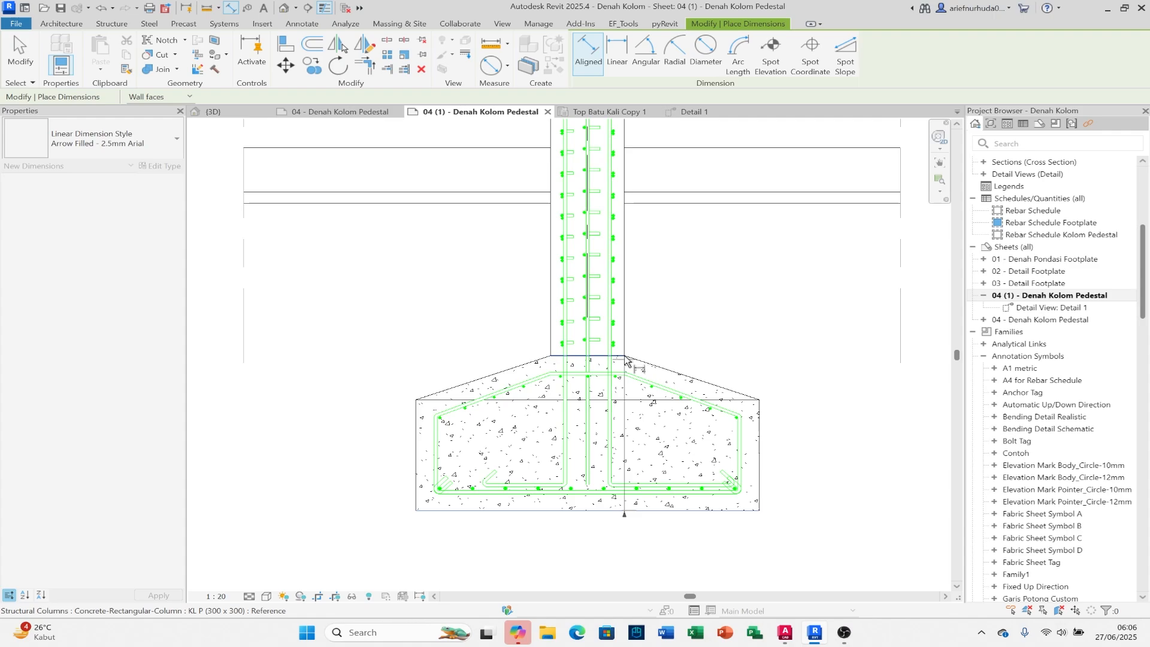
scroll(618, 467, down, 4)
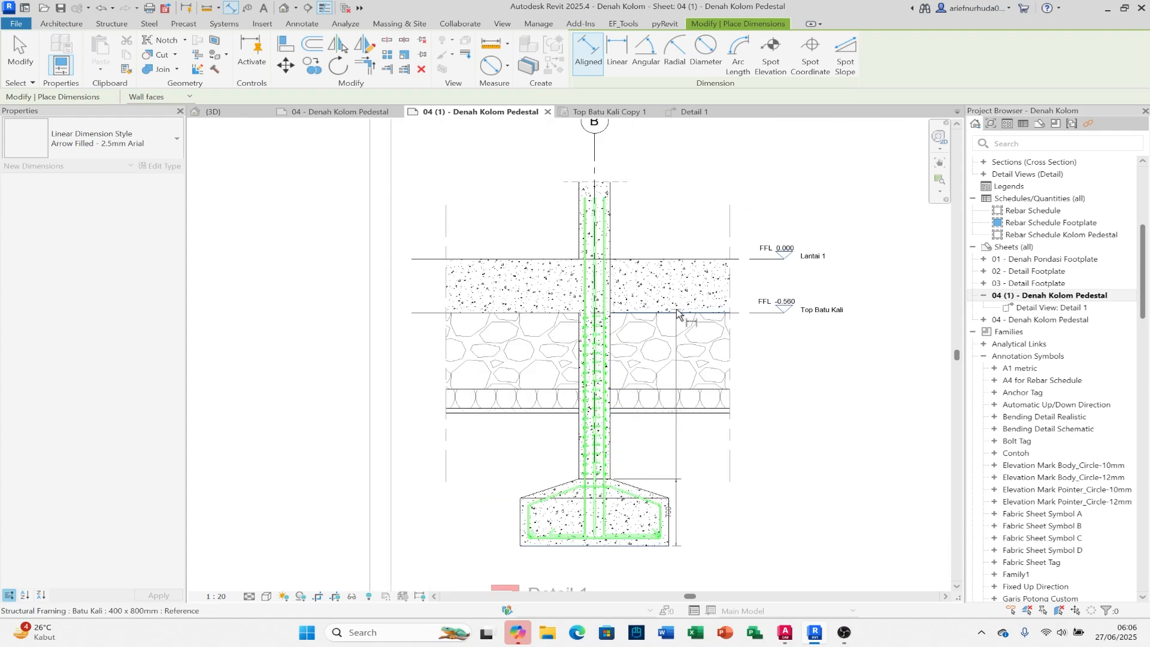
click(705, 259)
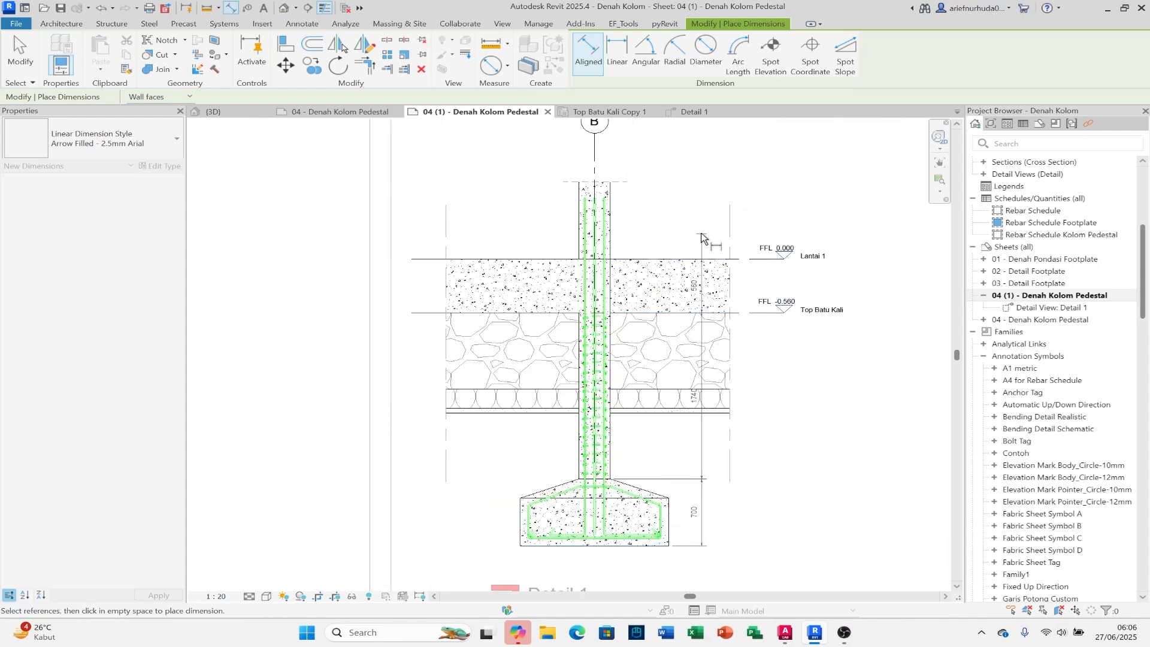
scroll(612, 195, up, 7)
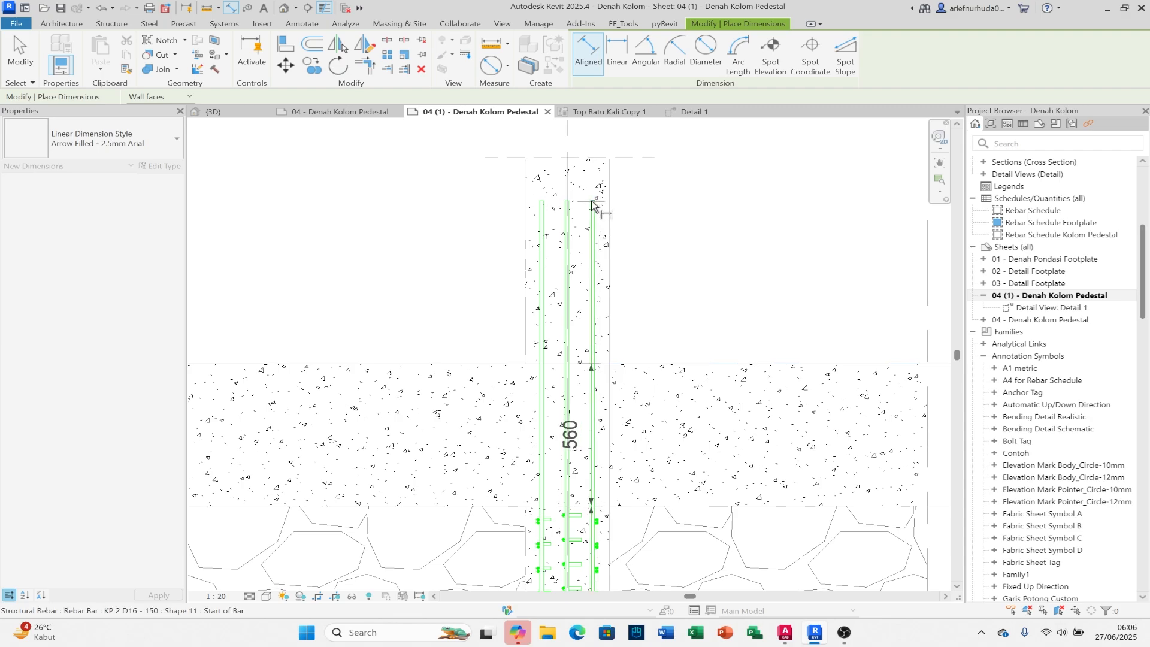
click(592, 202)
scroll(672, 214, down, 6)
scroll(689, 209, down, 3)
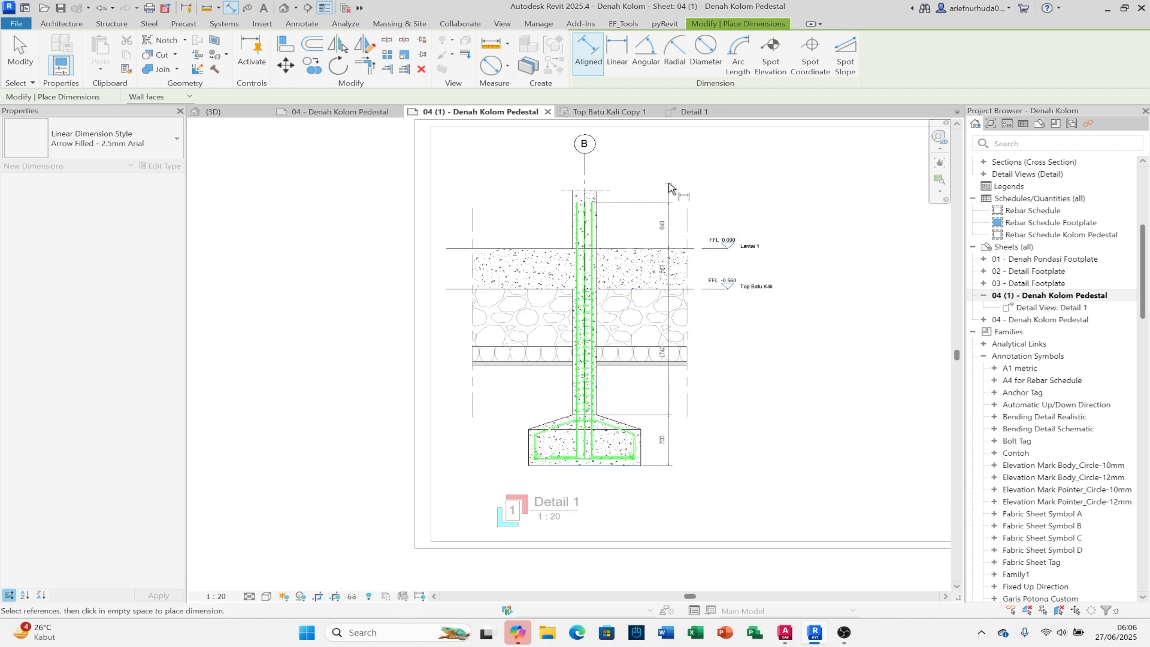
Step: Add a separate vertical dimension from the Lantai 1 line to the top end of the column bar, inside the existing chain
scroll(622, 235, up, 4)
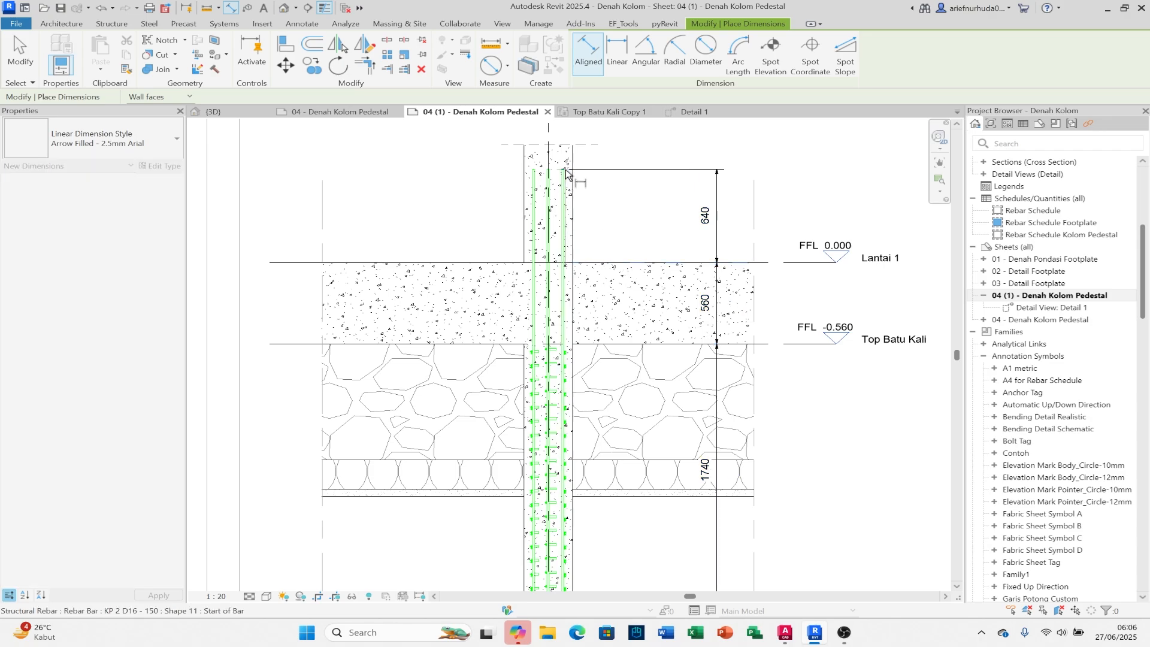
click(651, 144)
key(Escape)
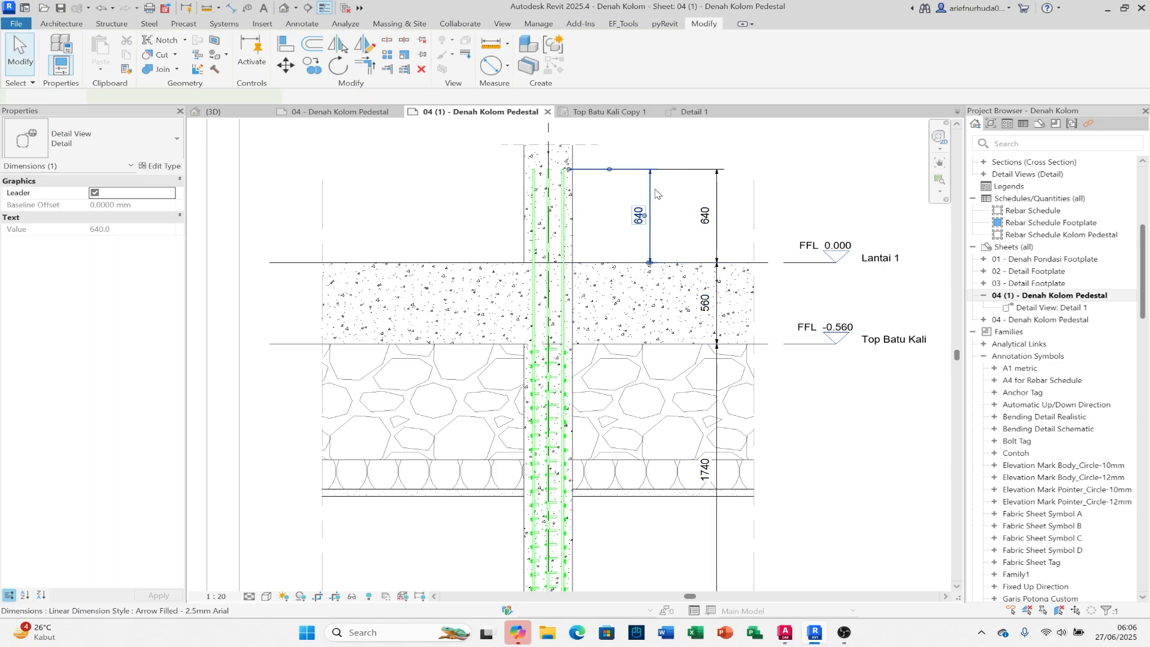
Step: Replace the value of the inner bar extension dimension above Lantai 1 with the text 40D
scroll(654, 186, up, 2)
click(629, 240)
click(456, 261)
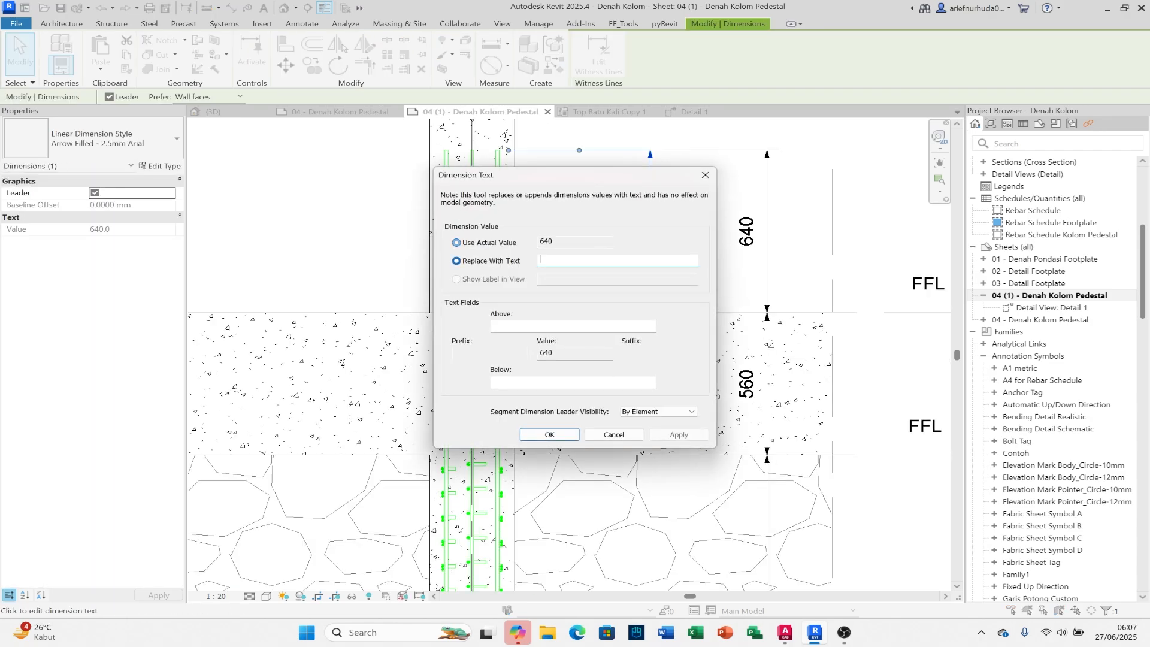
key(Caps_Lock)
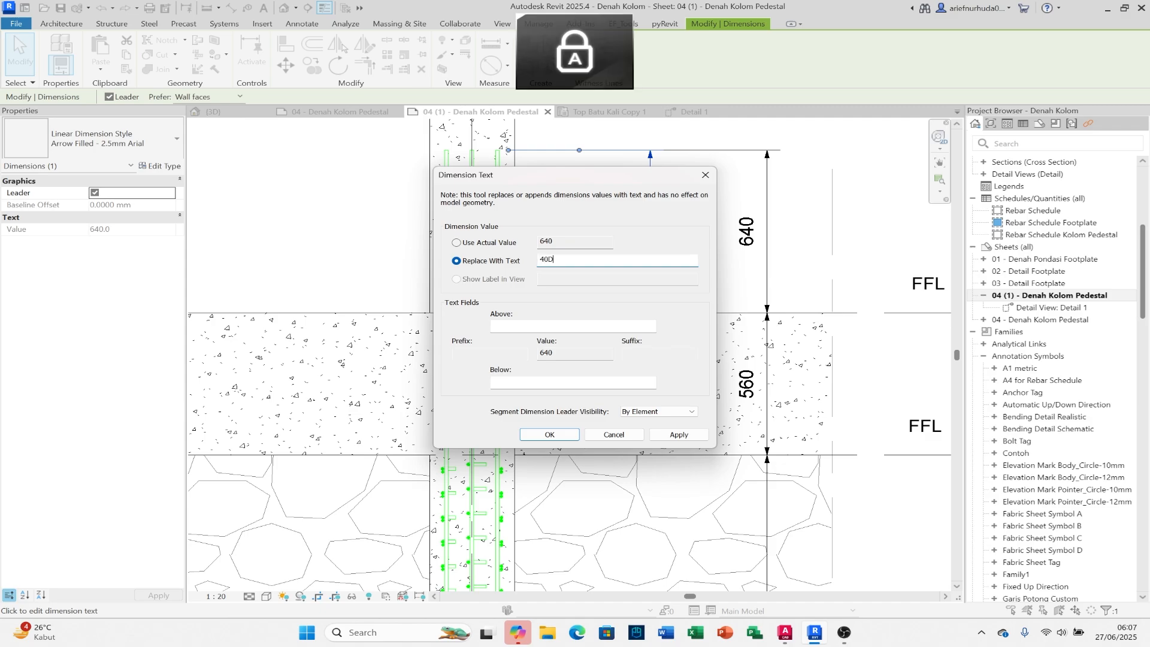
key(Return)
key(Escape)
scroll(562, 269, down, 7)
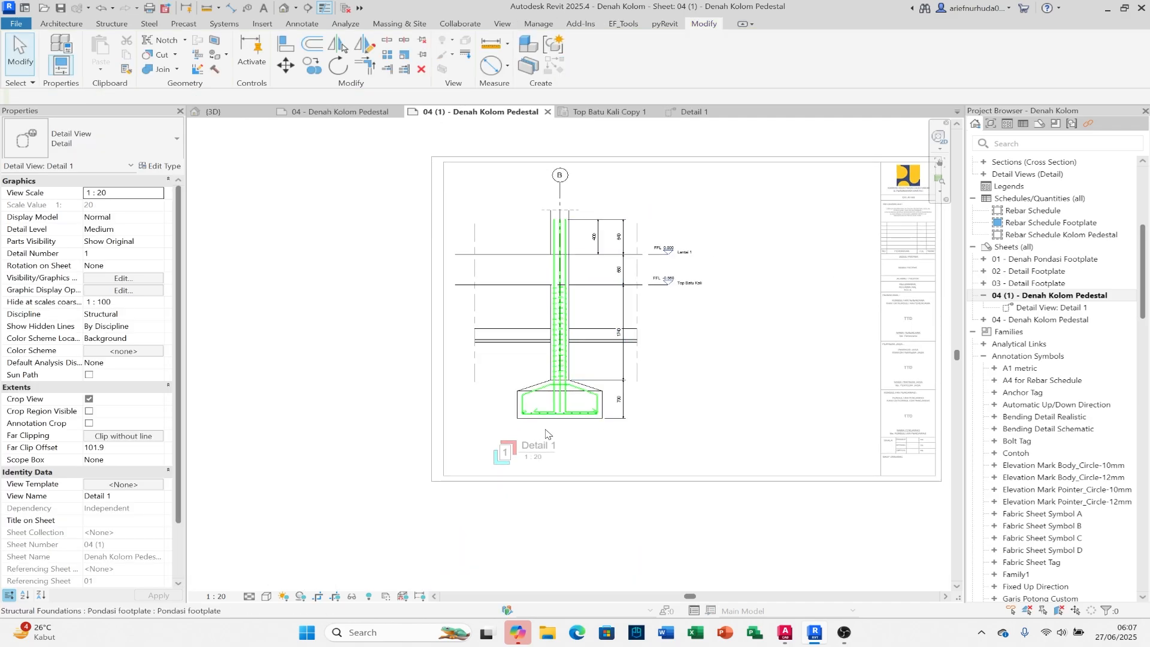
scroll(545, 433, up, 6)
key(d)
key(i)
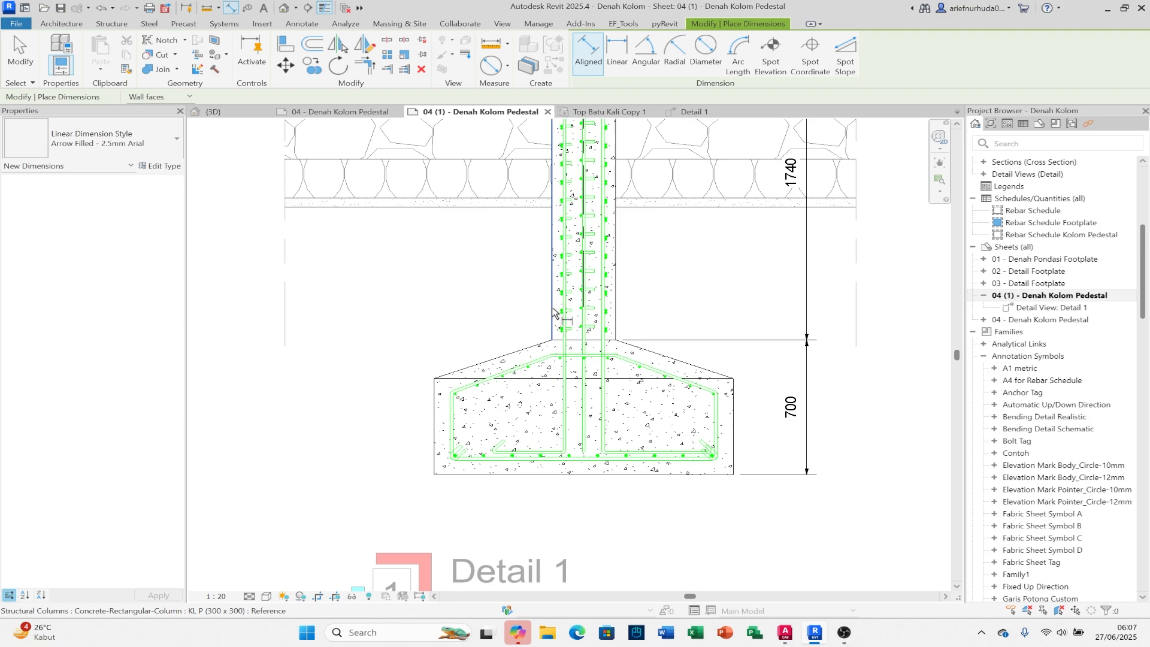
click(552, 309)
click(616, 315)
scroll(646, 467, down, 1)
middle_drag(676, 494, 652, 361)
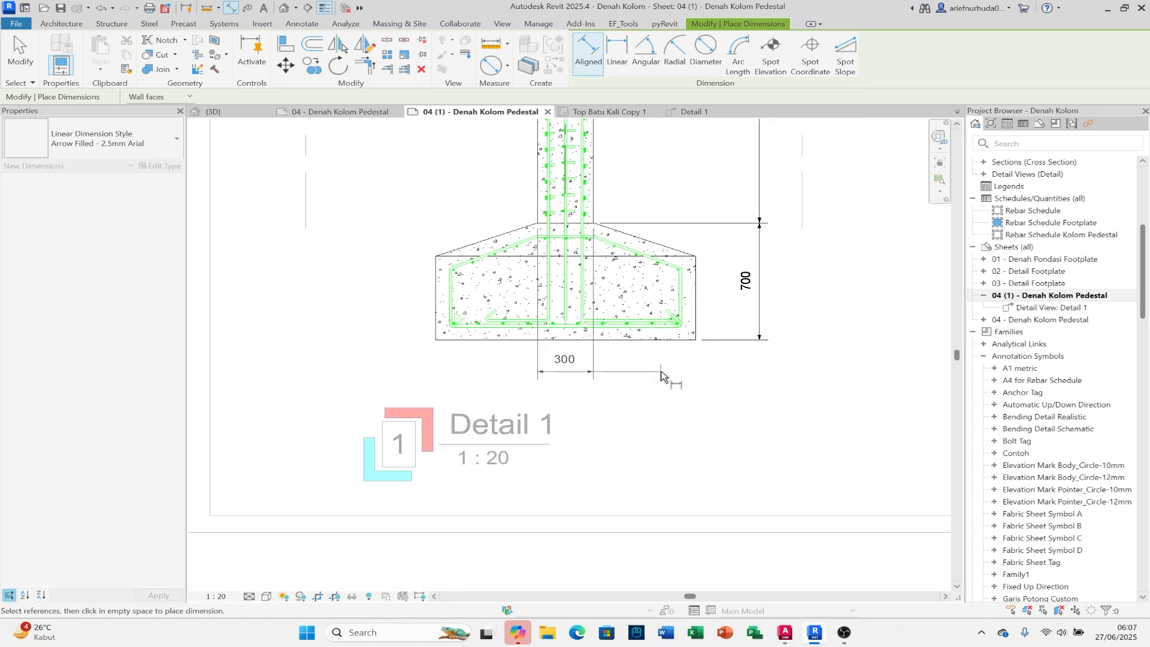
key(Escape)
Step: Add a horizontal dimension chain below the footing across both footing edges and both column faces
click(552, 316)
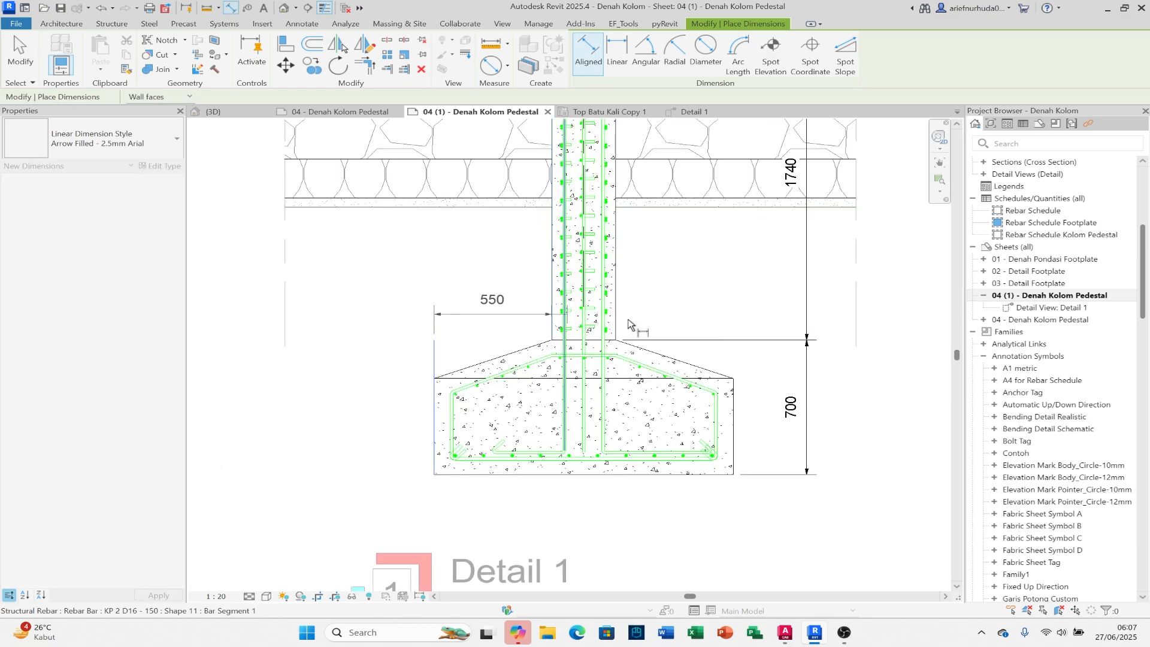
click(616, 323)
click(735, 433)
scroll(734, 433, down, 1)
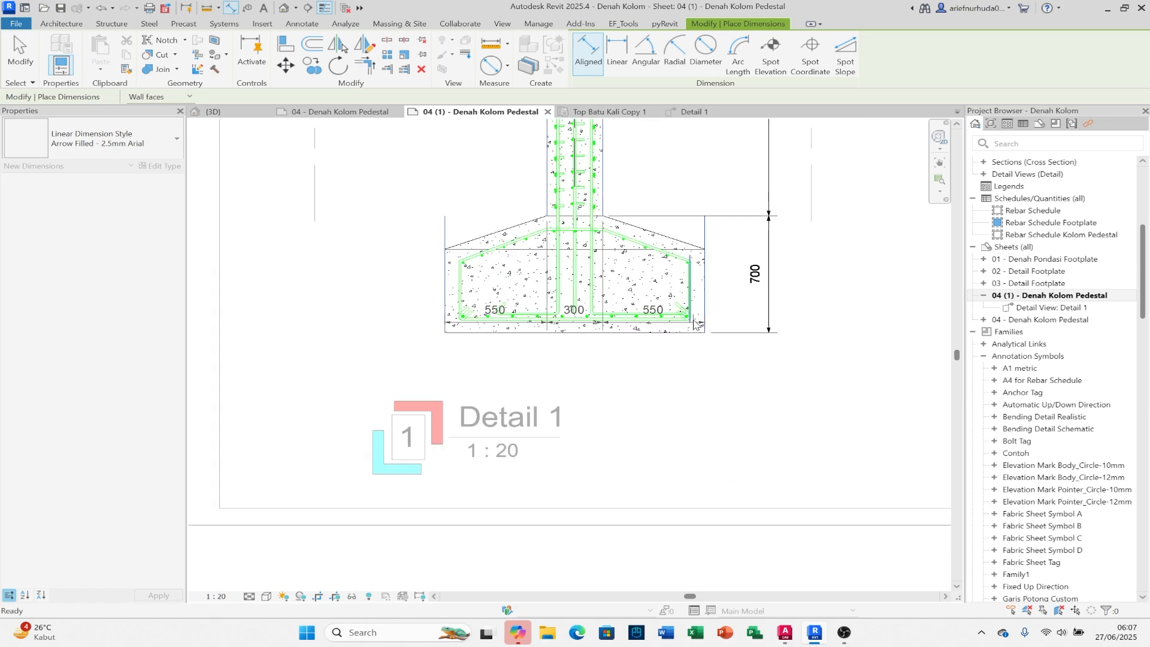
click(712, 371)
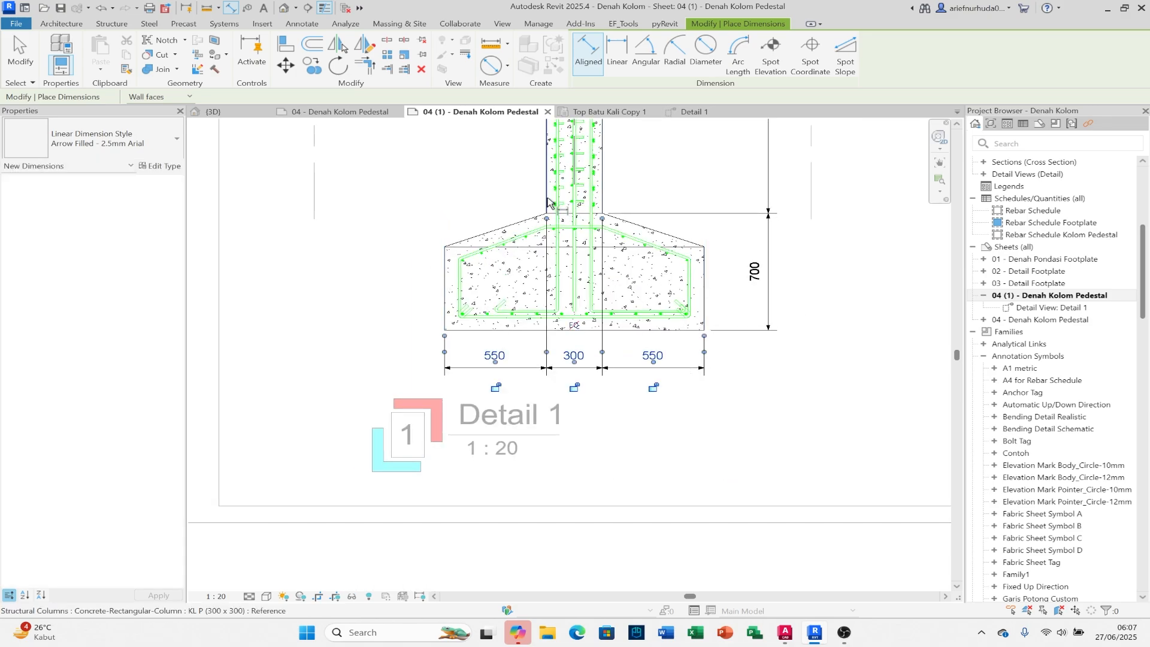
Step: Dimension the footing's overall width below the horizontal chain and deactivate the viewport
click(441, 282)
click(704, 282)
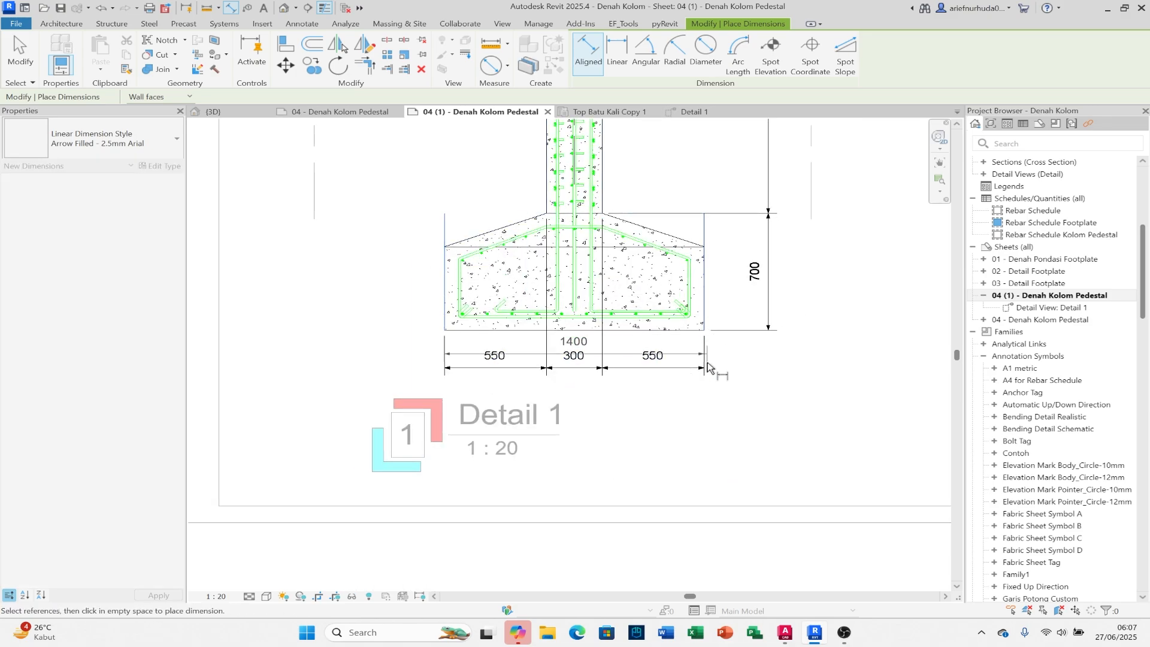
click(719, 401)
scroll(718, 400, down, 2)
middle_drag(711, 380, 687, 335)
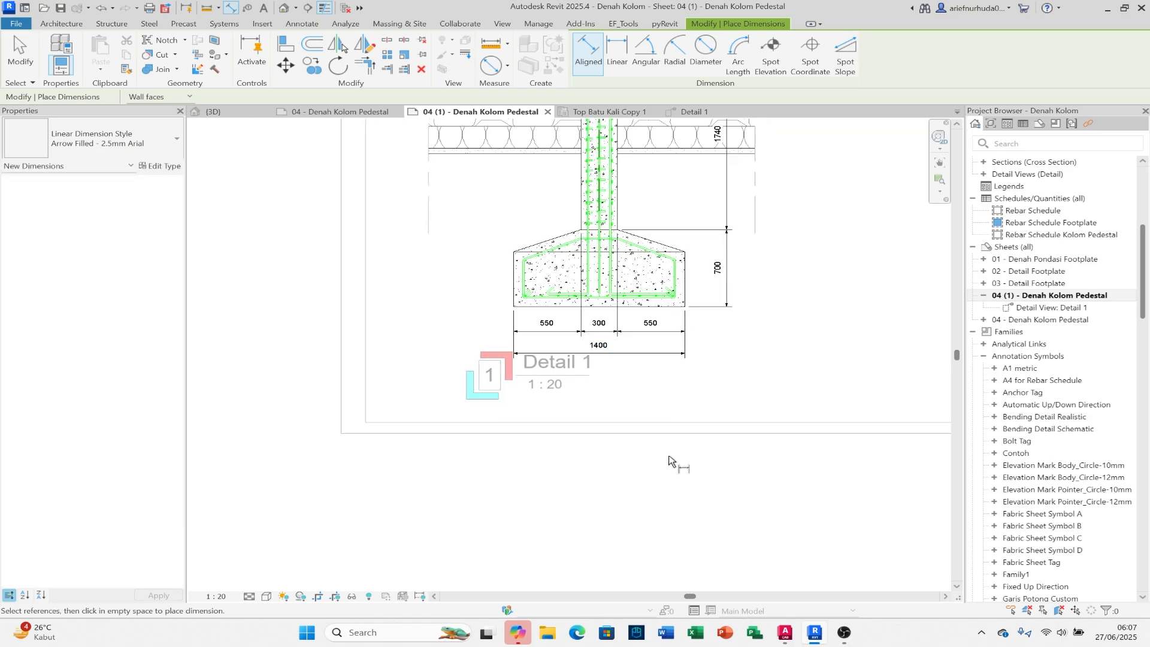
key(Escape)
double_click(673, 463)
Step: In the Top Batu Kali Copy 1 plan, extend the Detail 1 section's far clip offset to about 193.3 and open its view
middle_drag(596, 263, 593, 371)
scroll(582, 232, up, 5)
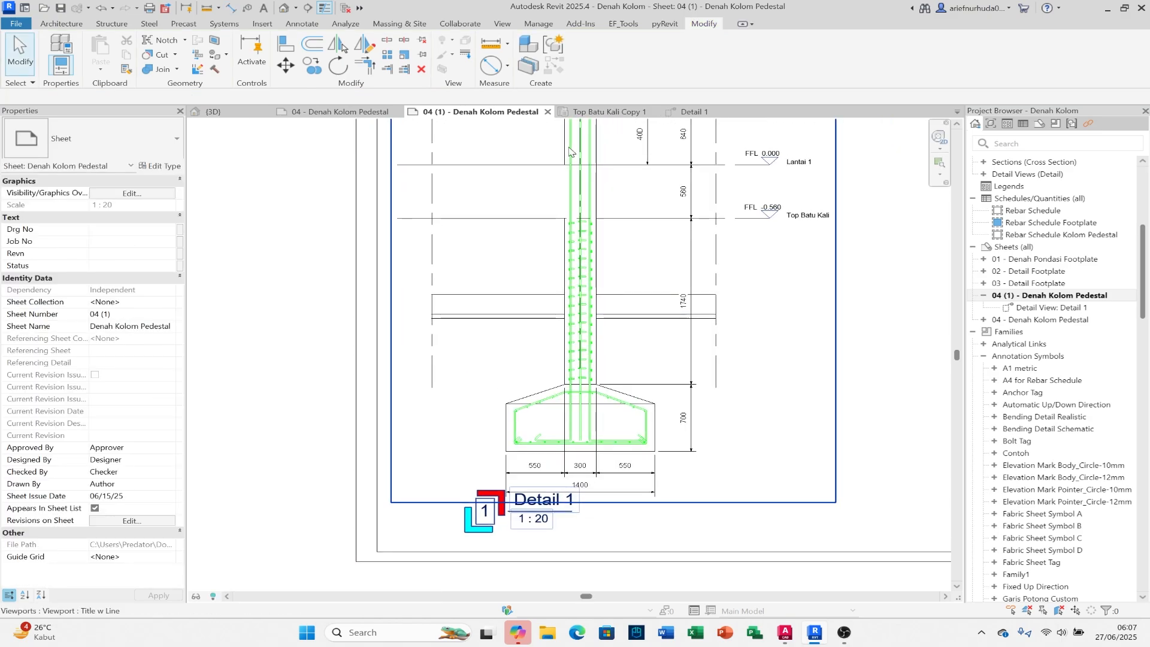
scroll(582, 232, down, 5)
click(617, 112)
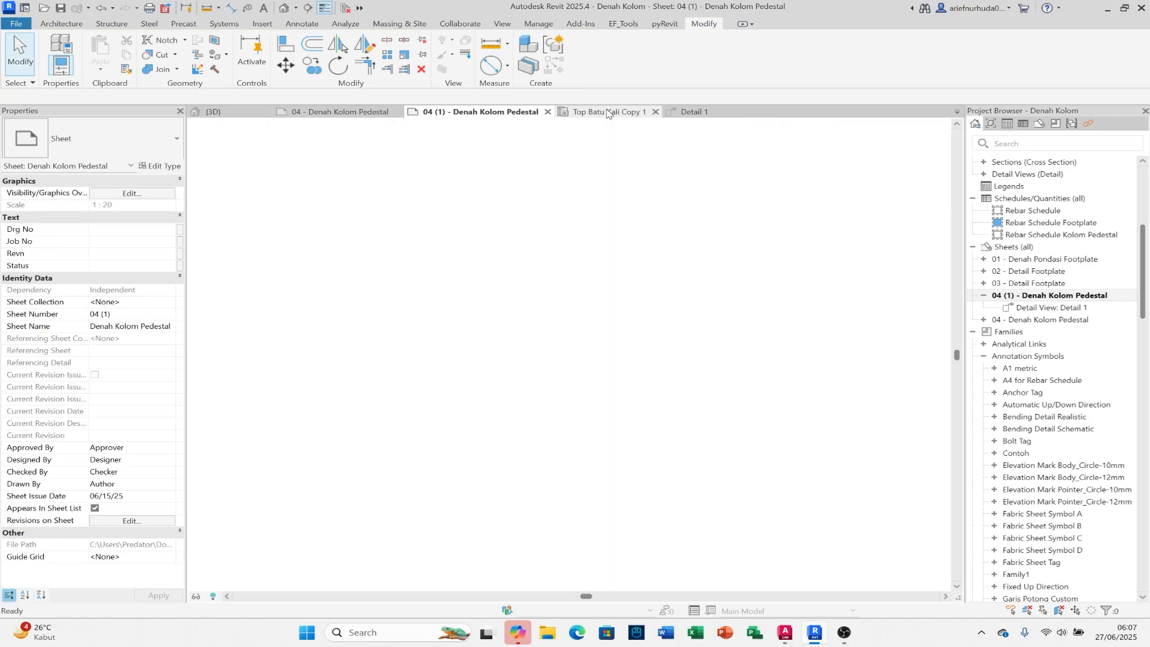
click(699, 394)
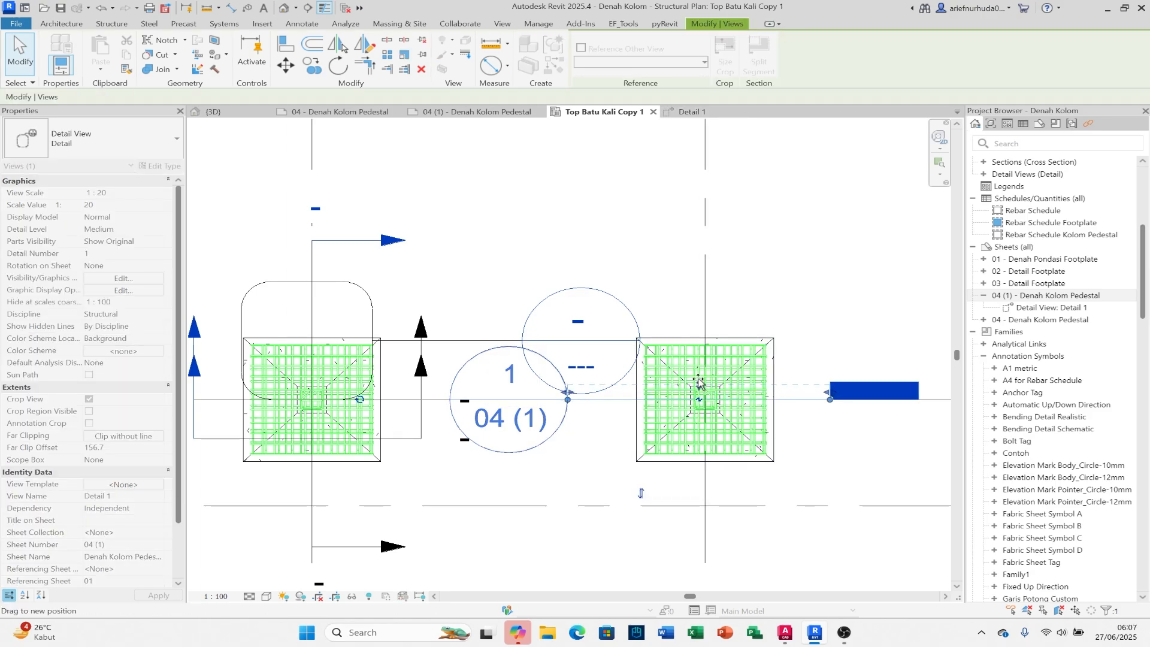
double_click(699, 383)
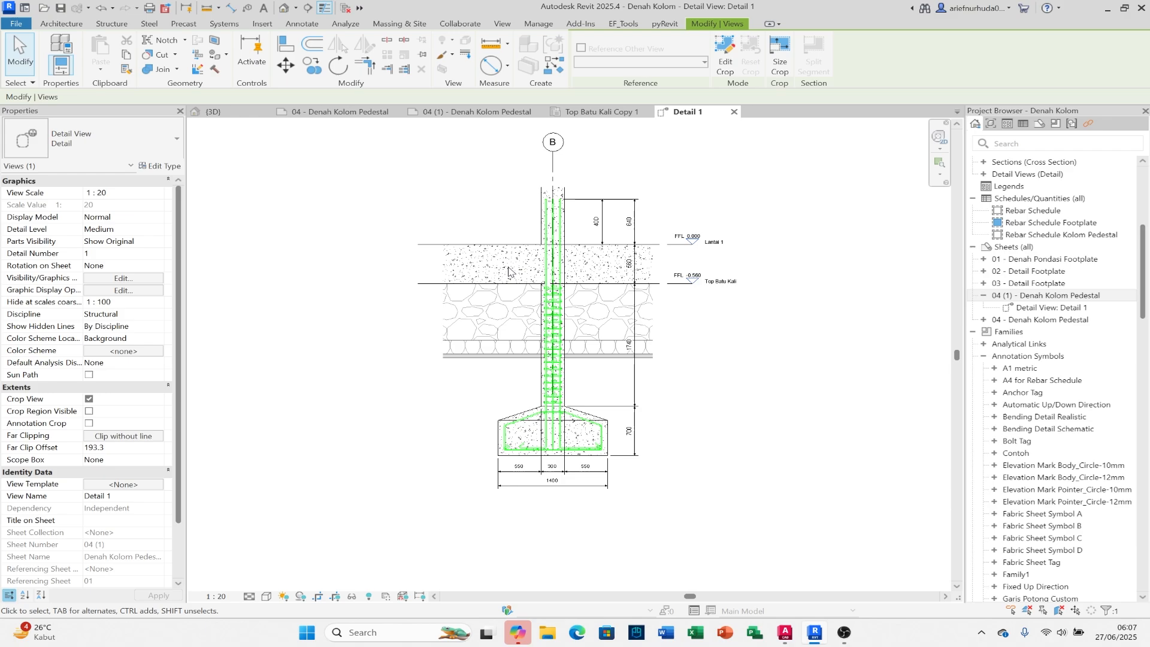
Step: Return to sheet 04 (1), hide grid B within the Detail 1 viewport and deactivate the viewport
middle_drag(508, 271, 474, 188)
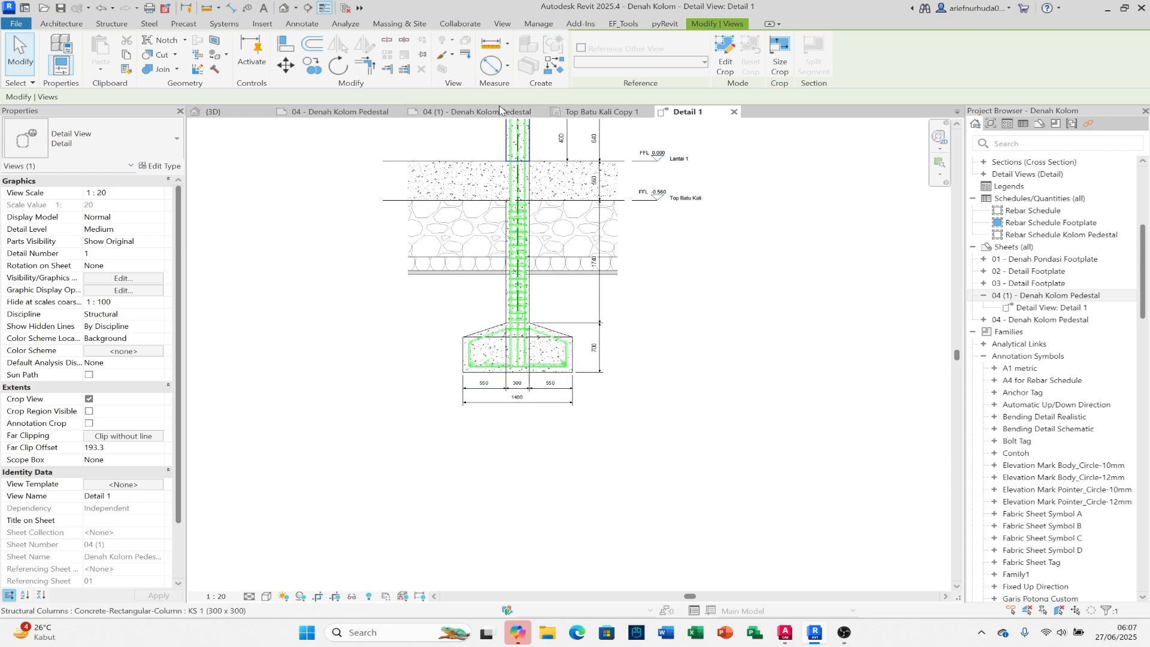
click(502, 113)
scroll(596, 360, down, 3)
scroll(596, 359, up, 2)
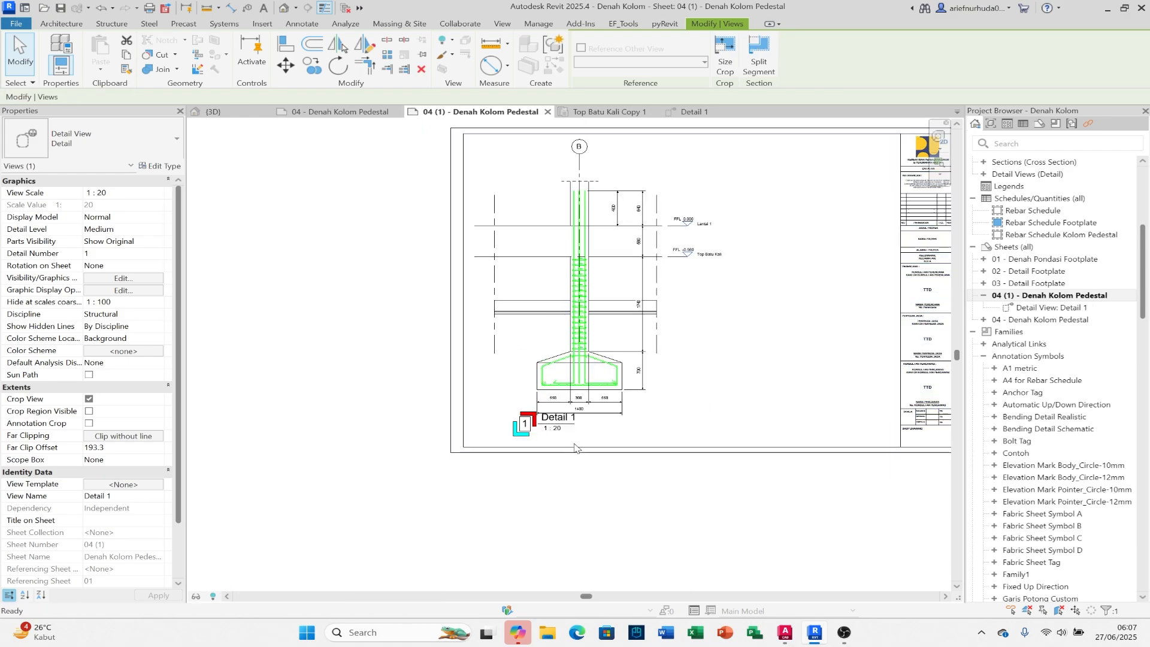
click(595, 357)
double_click(624, 181)
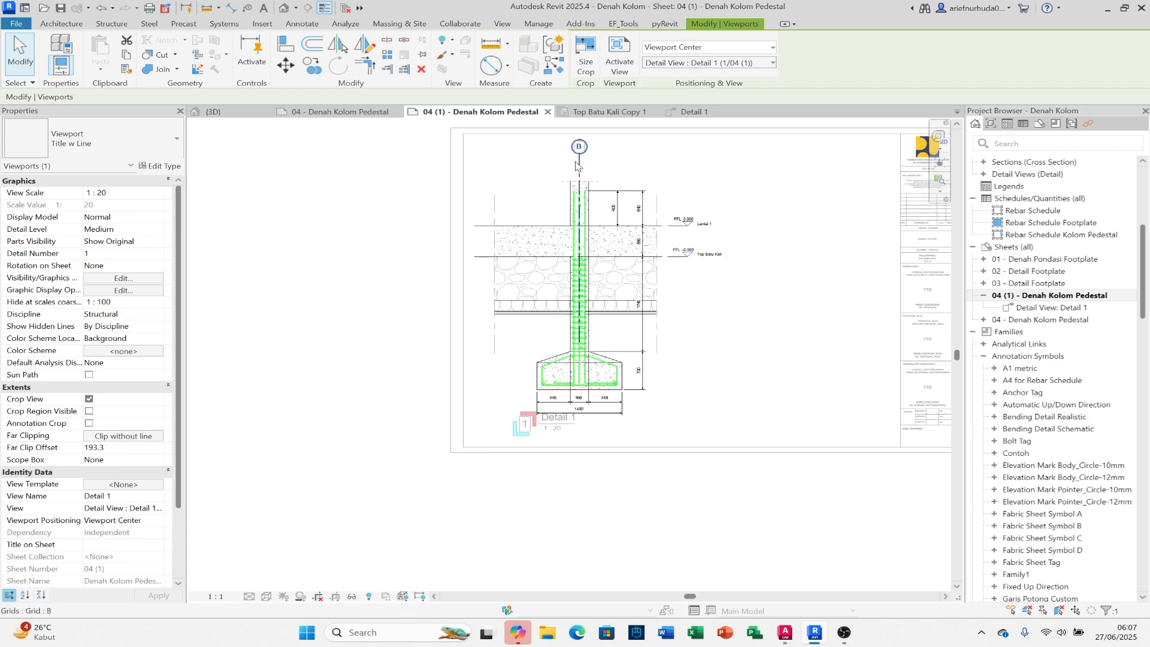
double_click(396, 199)
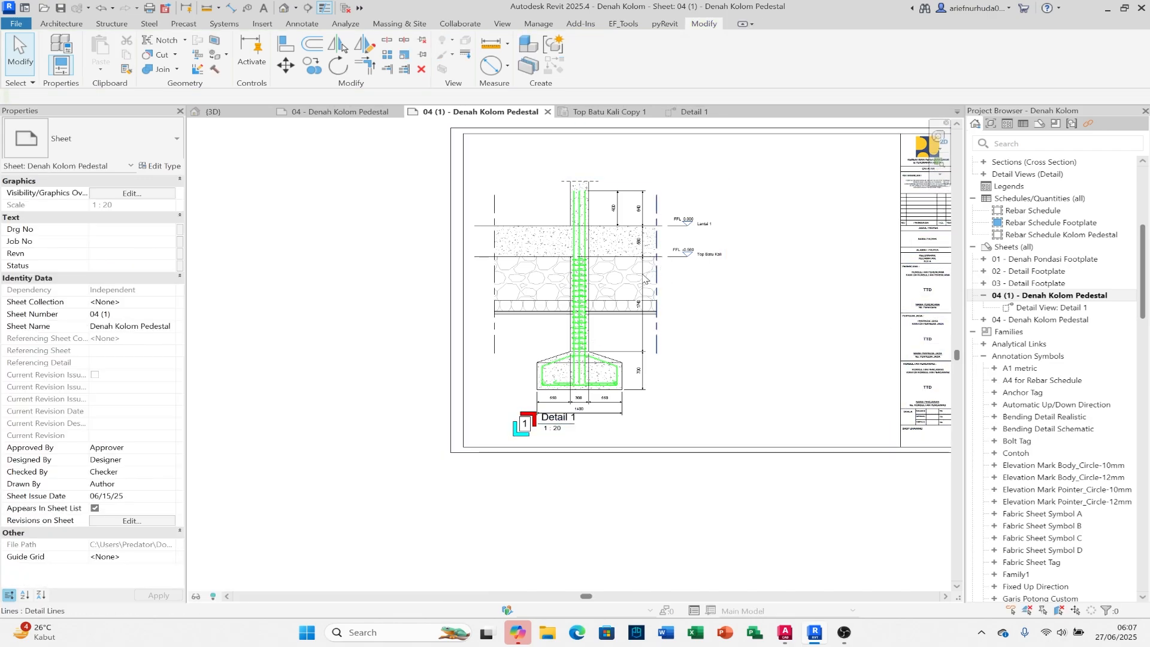
Step: Nudge the Detail 1 viewport and its three centerline break lines upward on the sheet, and move the view title clear of the dimensions
click(655, 277)
ctrl+click(494, 270)
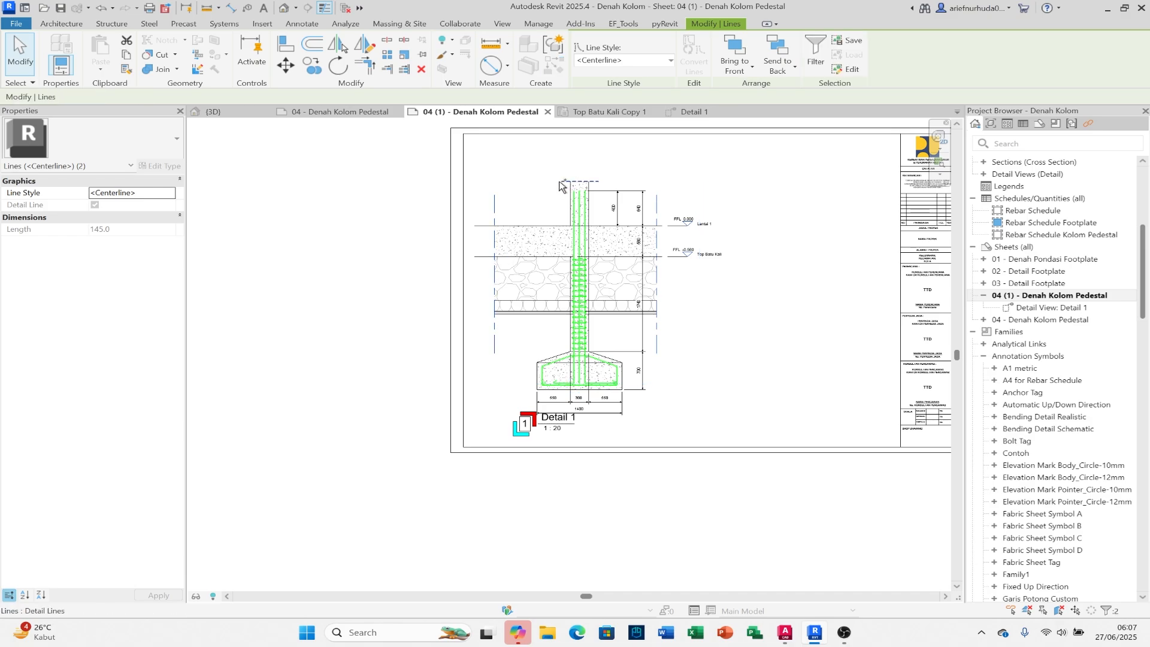
ctrl+click(567, 181)
ctrl+click(554, 237)
key(Up)
key(Up)
key(Up)
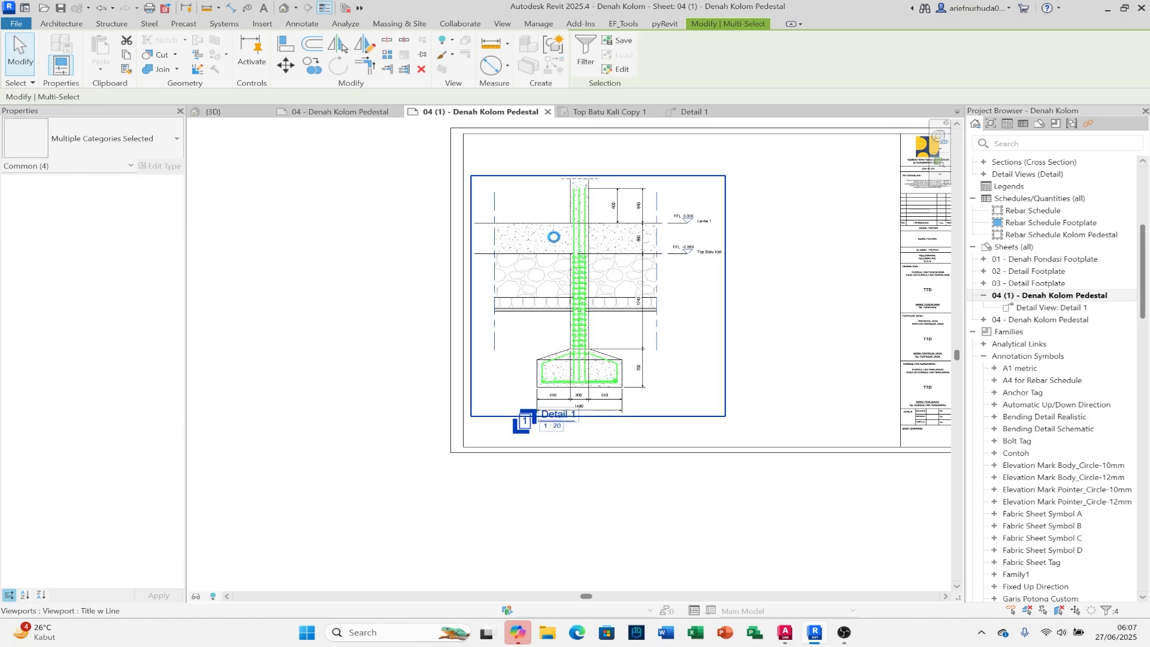
key(Up)
key(Up)
key(Up)
key(Up)
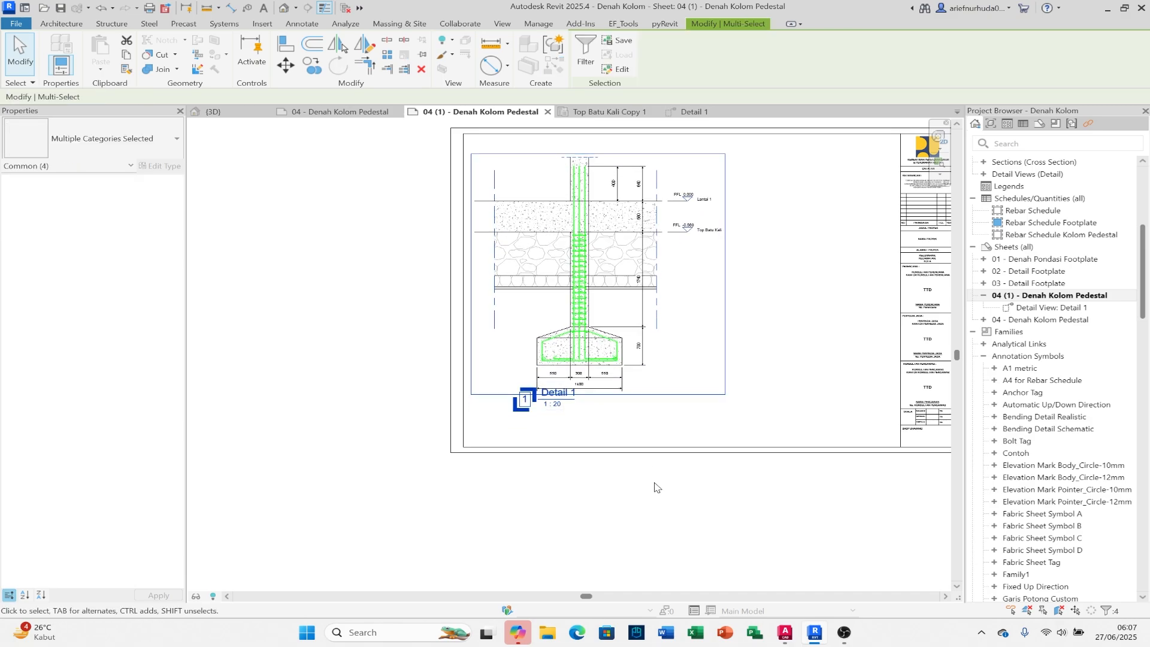
key(Escape)
drag(556, 399, 578, 418)
click(1053, 308)
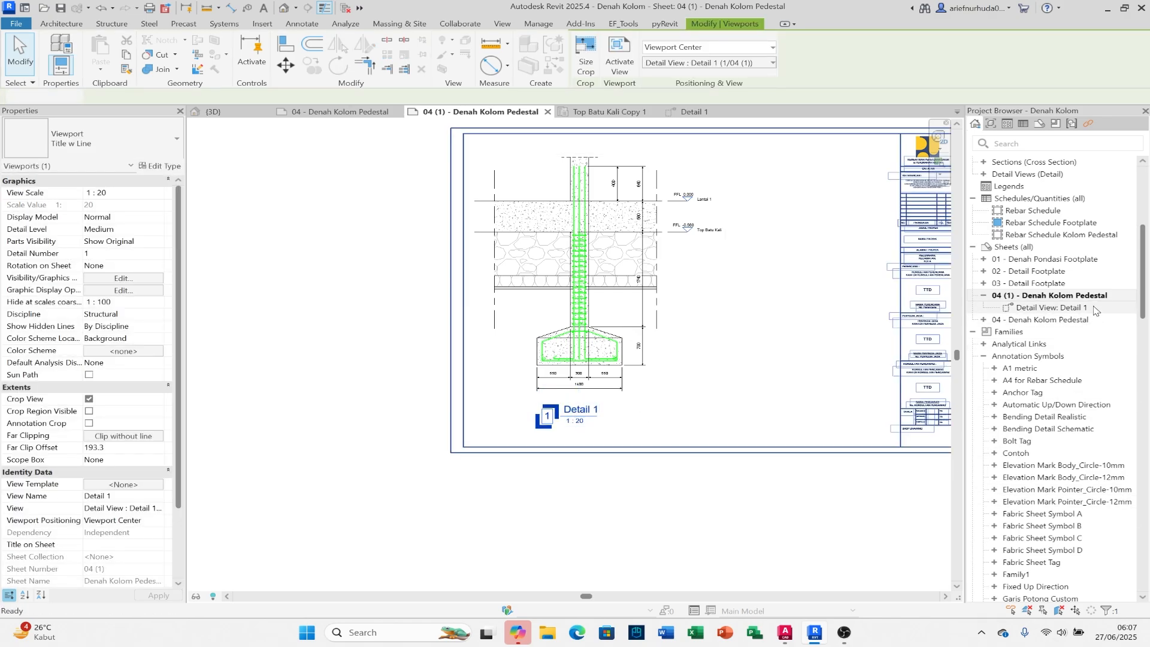
right_click(1095, 296)
click(1006, 457)
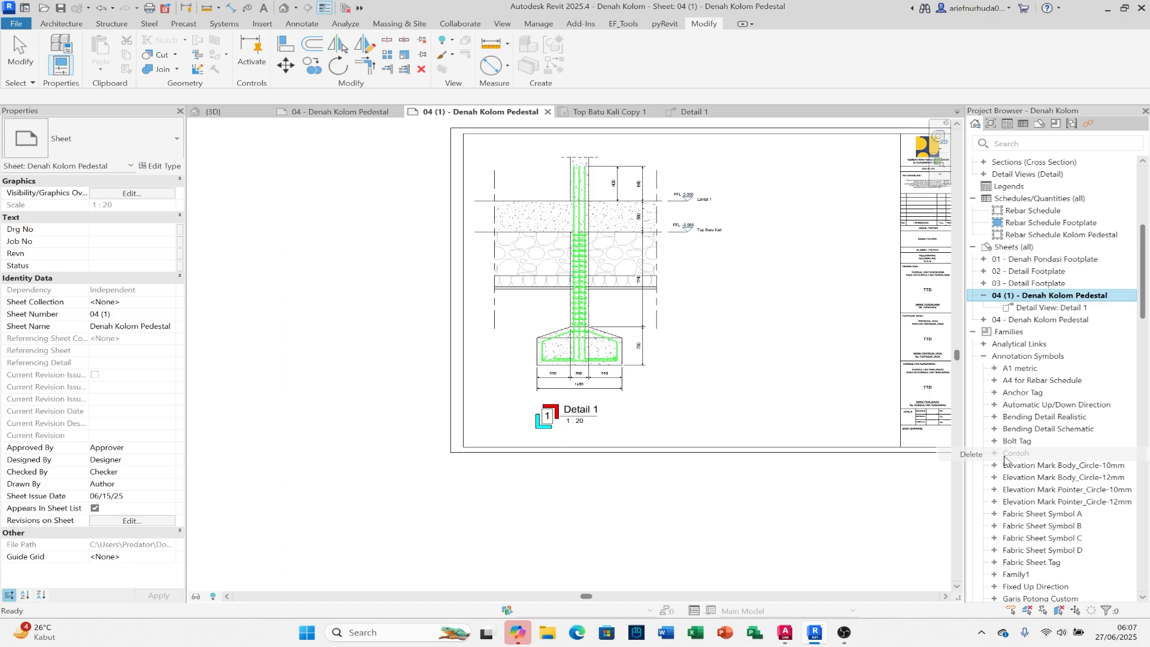
key(ctrl+z)
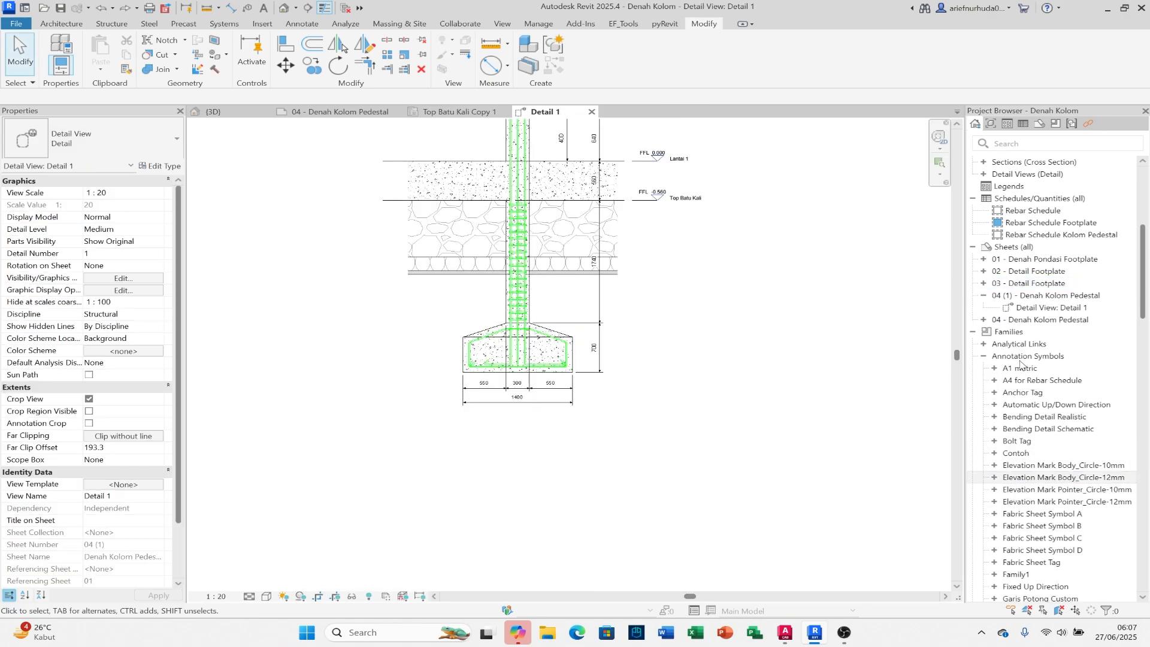
Step: Renumber sheet 04 (1) as 05 and rename it Detail Kolom Pedestal
right_click(1072, 295)
click(1007, 464)
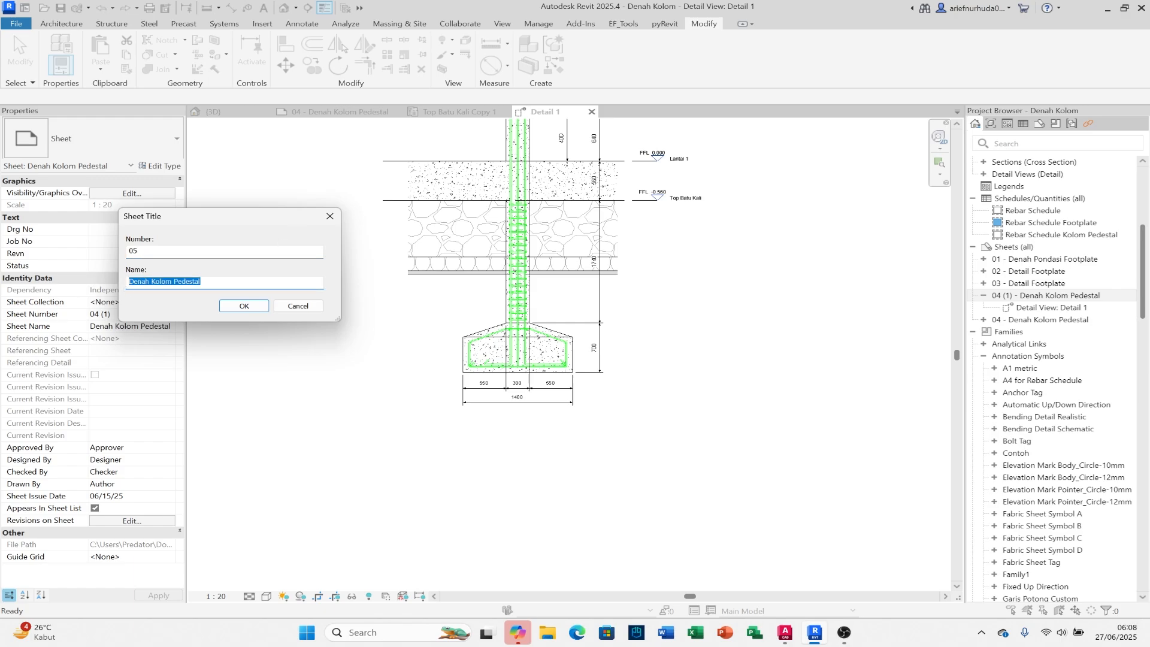
key(Caps_Lock)
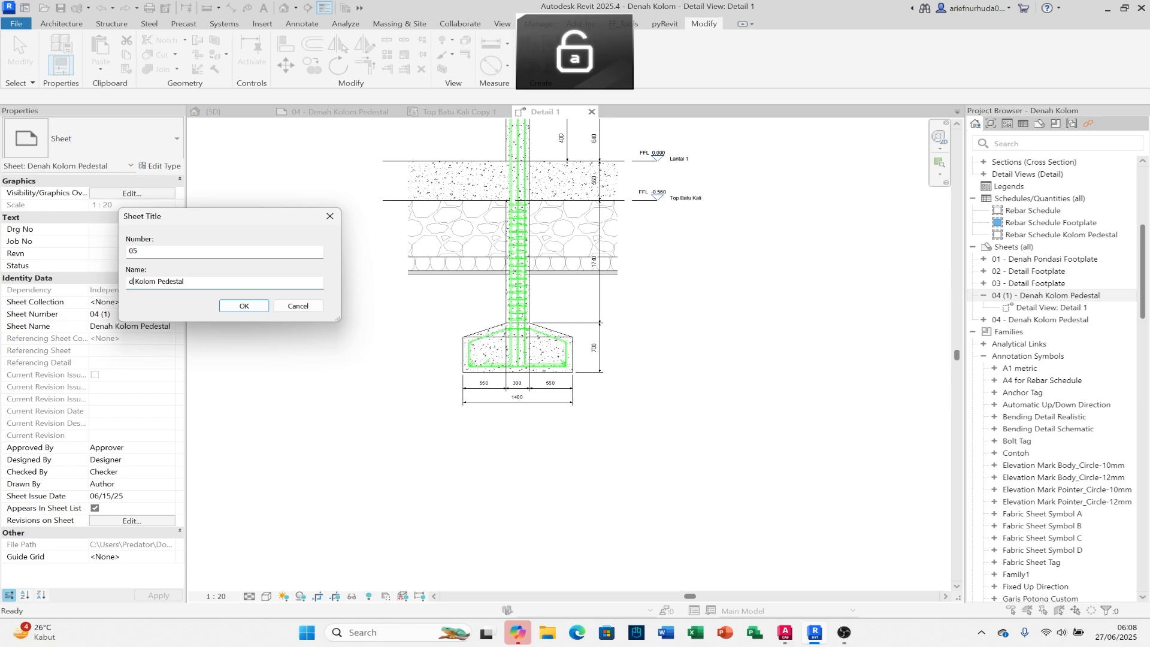
key(Caps_Lock)
key(BackSpace)
text(il)
key(Return)
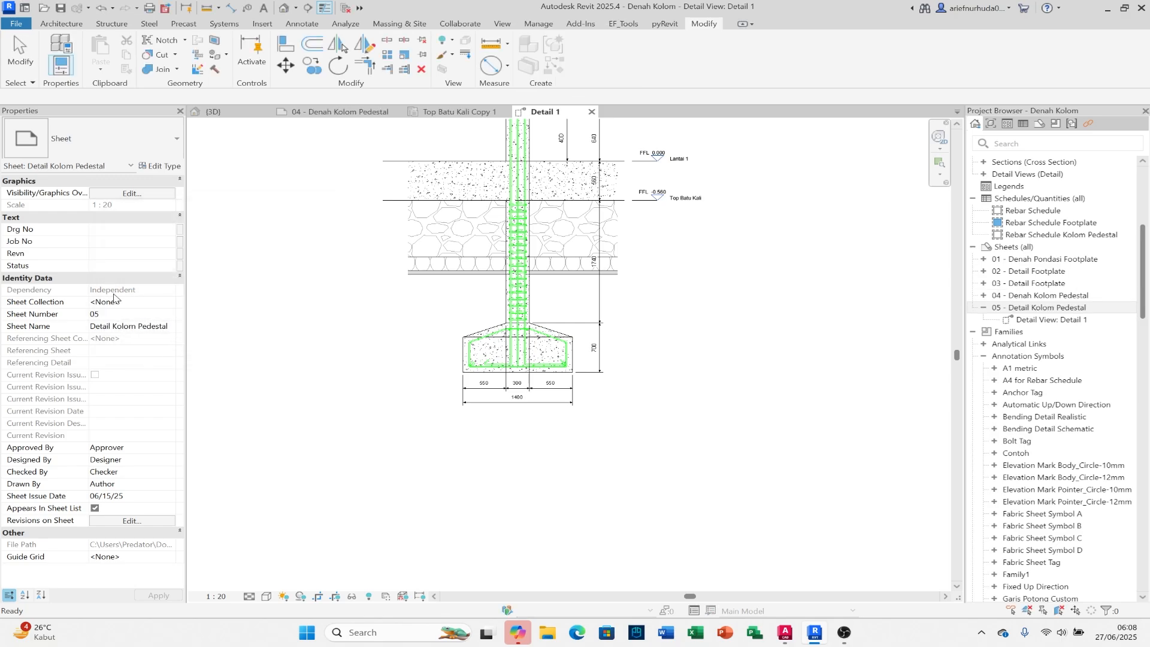
Step: Open sheet 05 - Detail Kolom Pedestal and rename its Detail 1 view as Detail Kolom Pedestal
double_click(1042, 308)
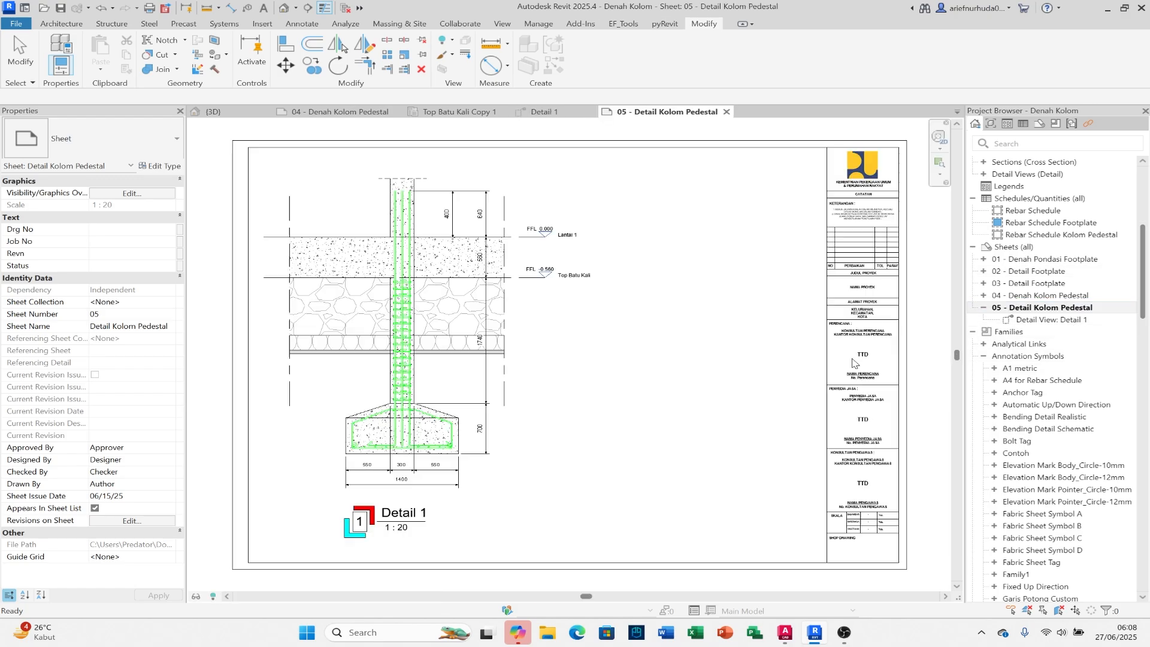
scroll(612, 378, down, 2)
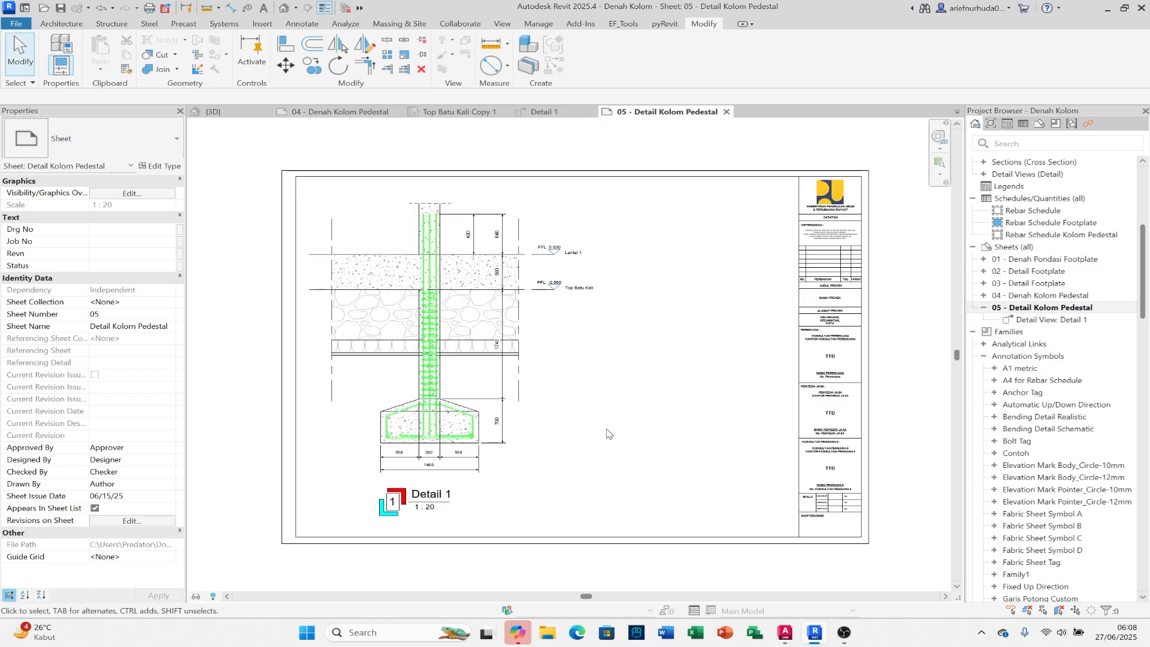
right_click(1049, 319)
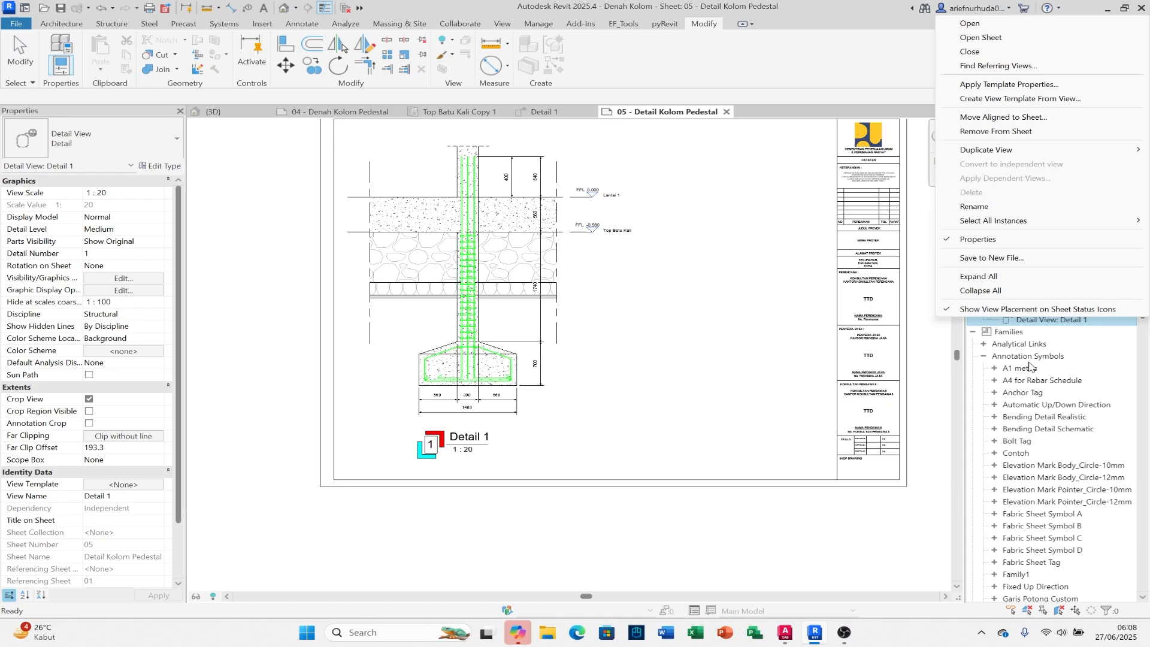
click(1041, 209)
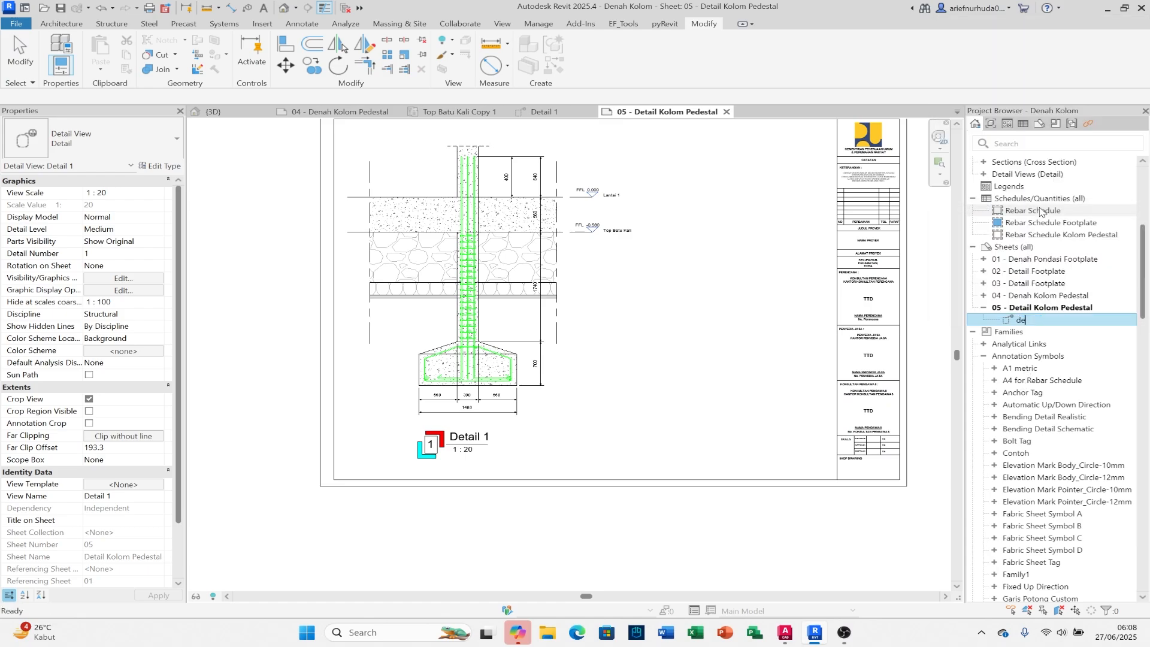
key(Caps_Lock)
text(De)
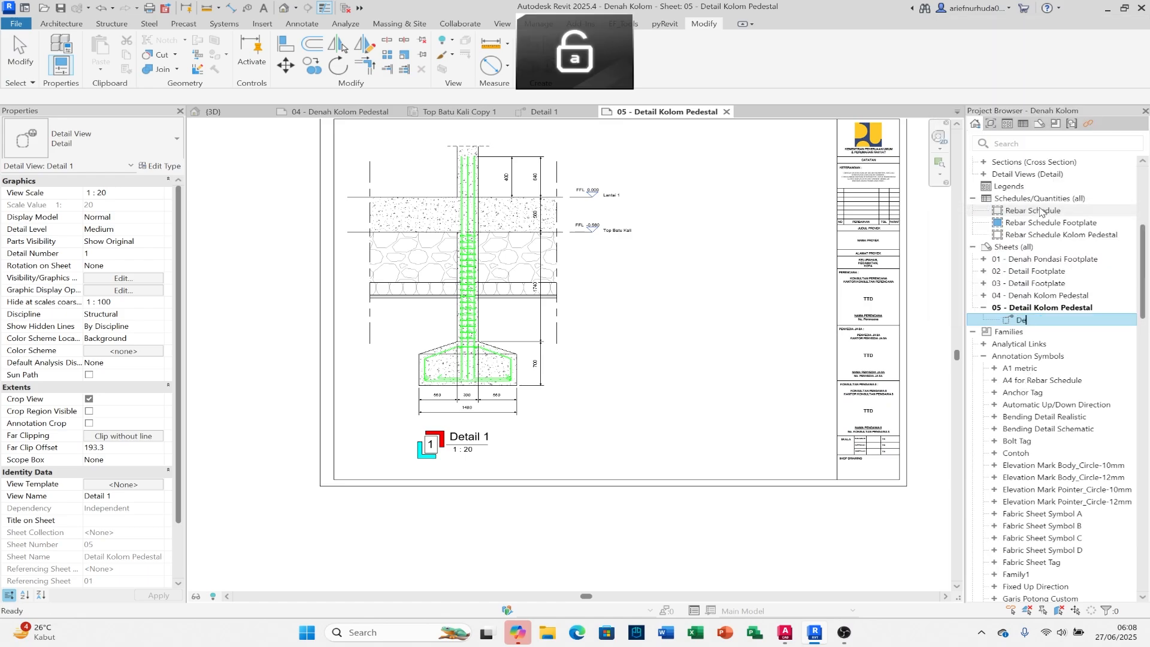
text(tail)
key(Caps_Lock)
text(Kolom Pedesta)
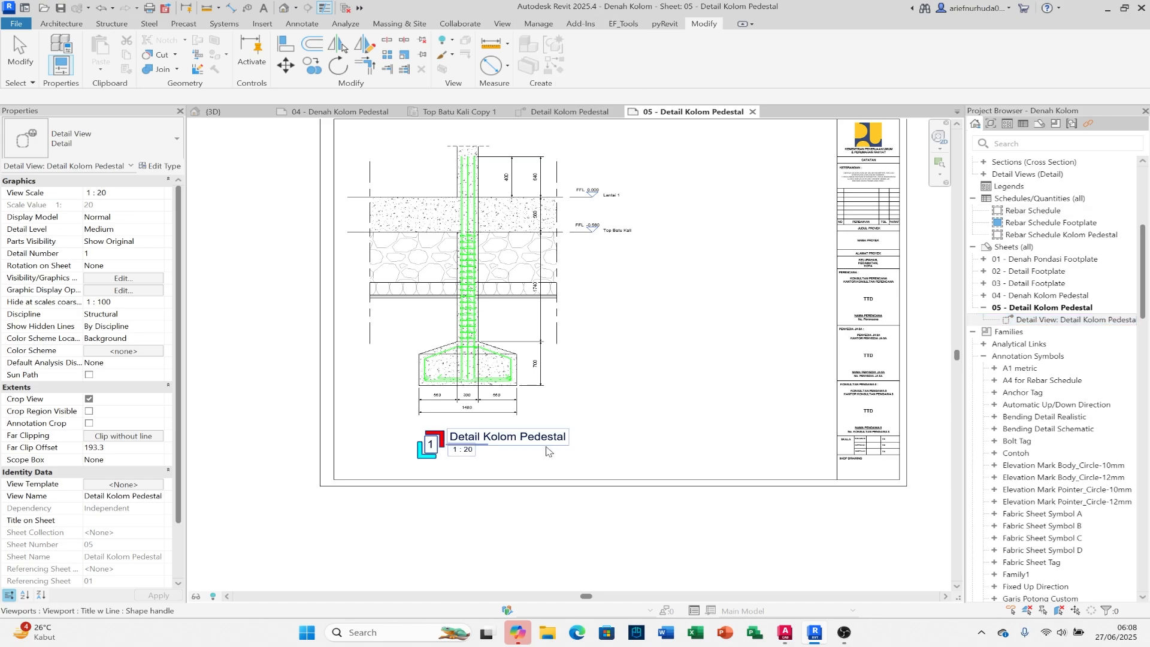
Step: Adjust the view title's underline on the sheet to match the length of the new title
click(509, 442)
drag(536, 447, 503, 442)
click(564, 501)
scroll(674, 423, down, 2)
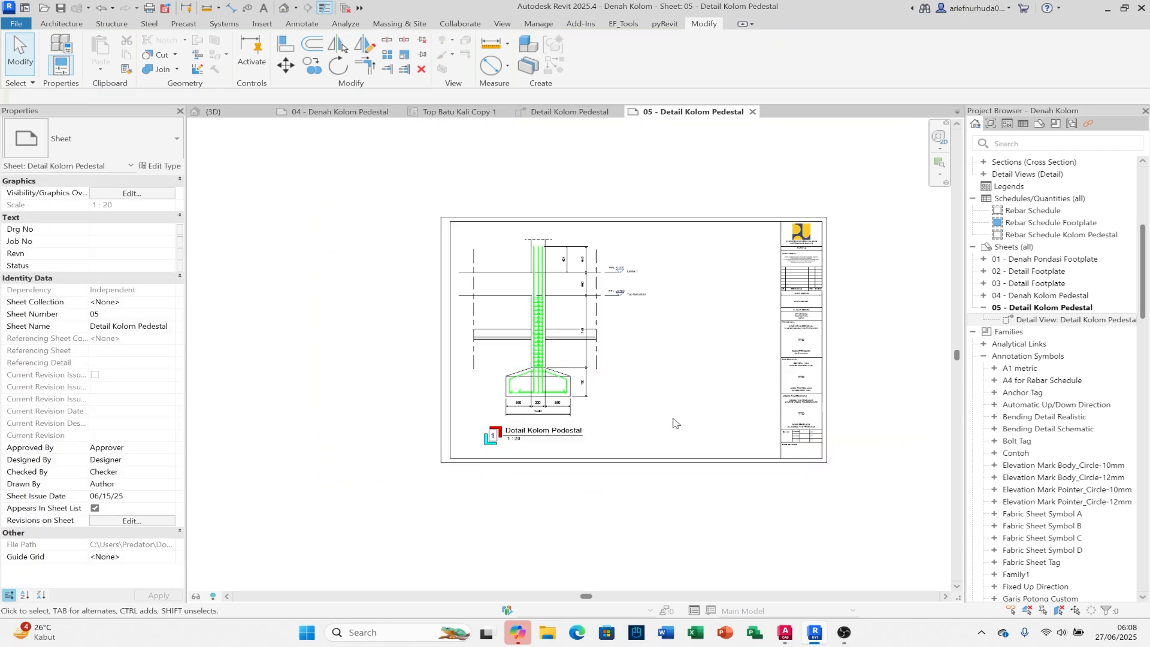
scroll(677, 420, down, 1)
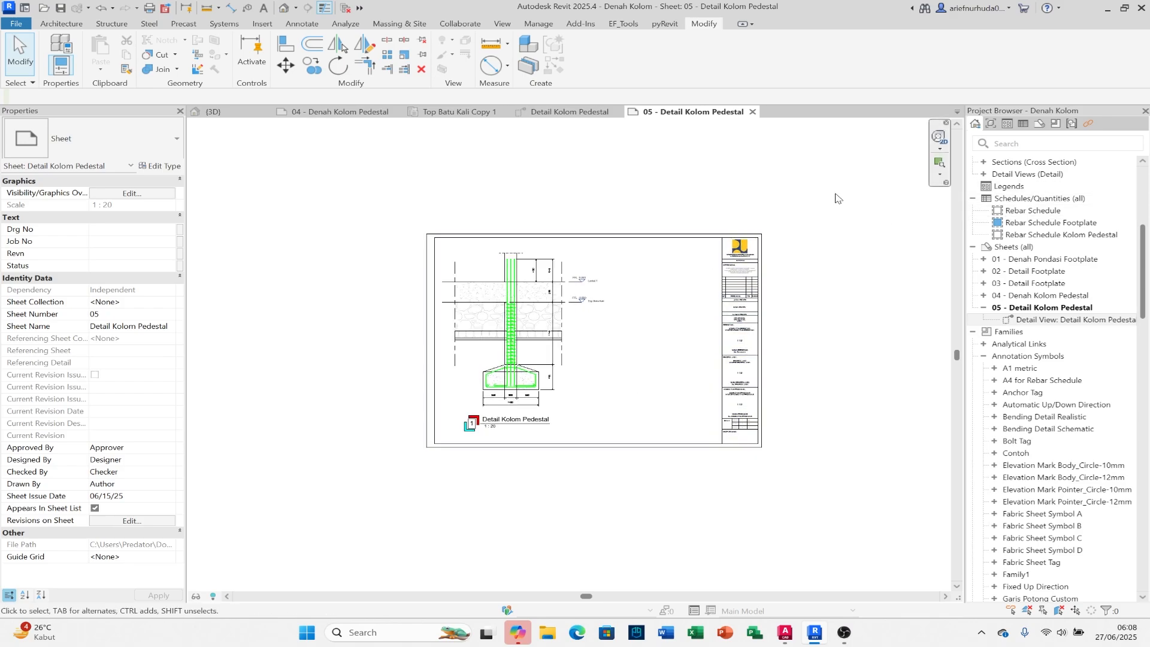
Step: Review the Top Batu Kali Copy 1 plan, the Detail Kolom Pedestal view and sheet 04 - Denah Kolom Pedestal
scroll(1043, 241, up, 6)
double_click(1078, 285)
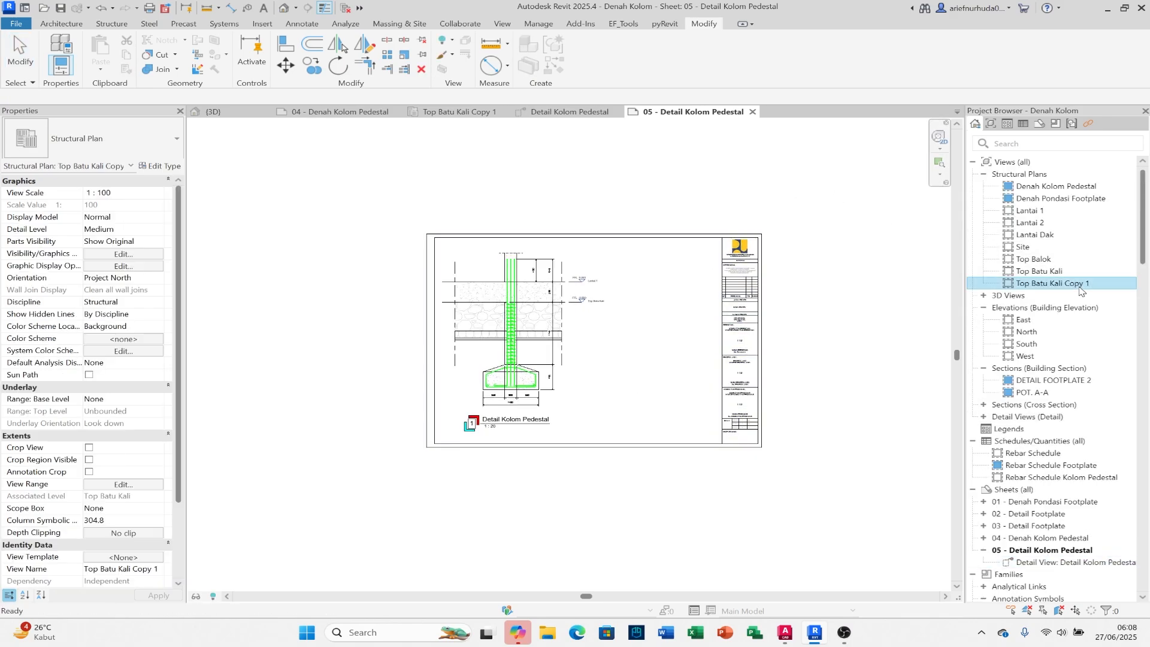
right_click(1080, 286)
mouse_move(1018, 422)
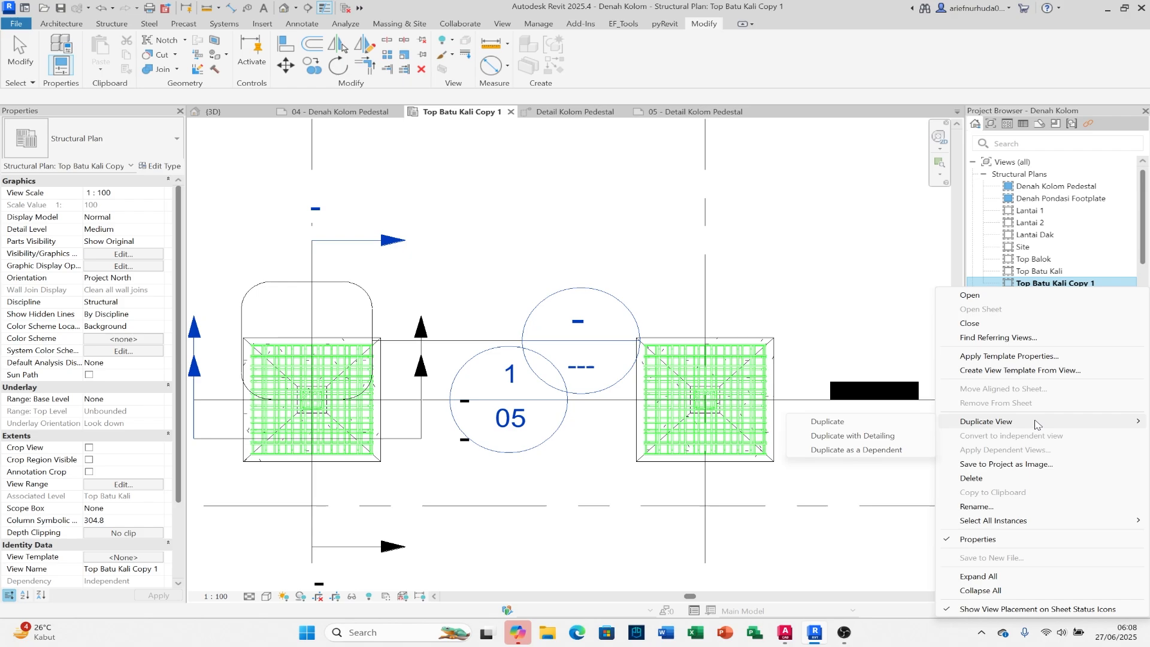
click(572, 113)
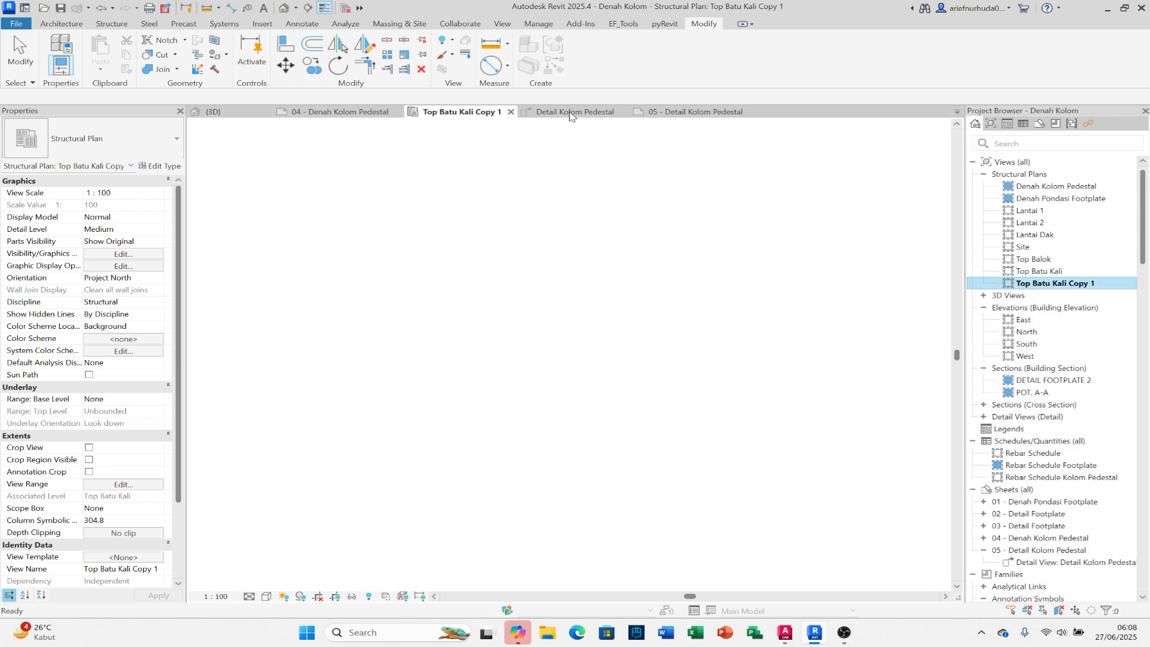
scroll(688, 329, down, 1)
middle_drag(689, 330, 687, 336)
middle_drag(605, 324, 599, 352)
scroll(602, 343, down, 1)
click(357, 113)
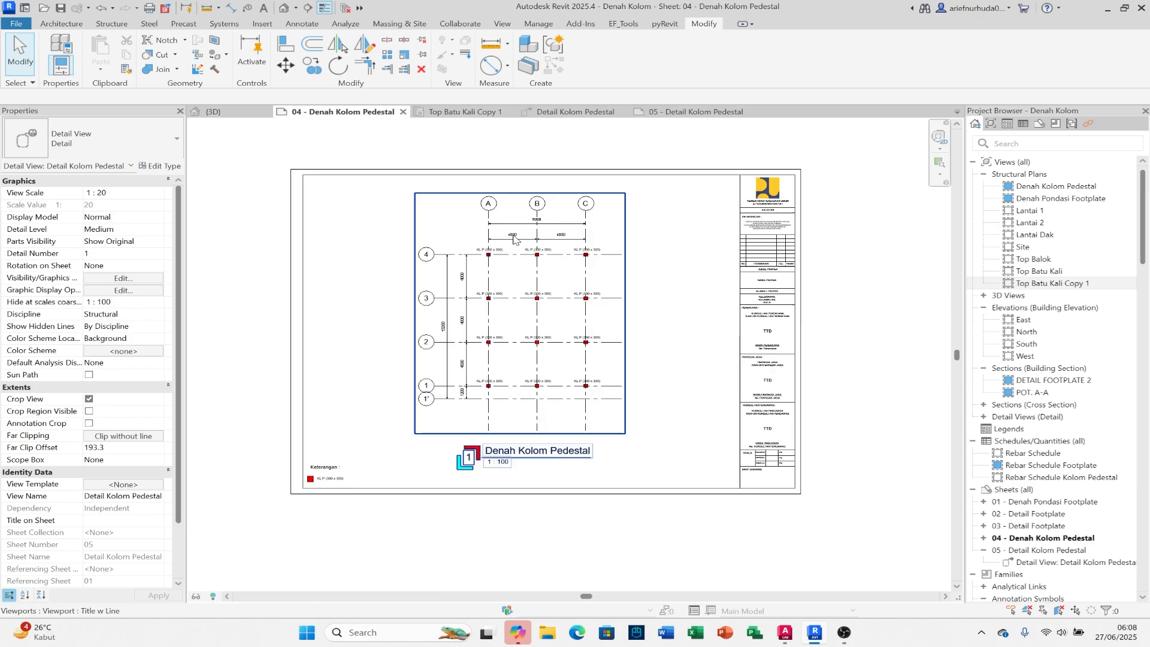
scroll(1072, 383, down, 5)
Step: Return to sheet 05 - Detail Kolom Pedestal and activate its detail viewport
double_click(1072, 368)
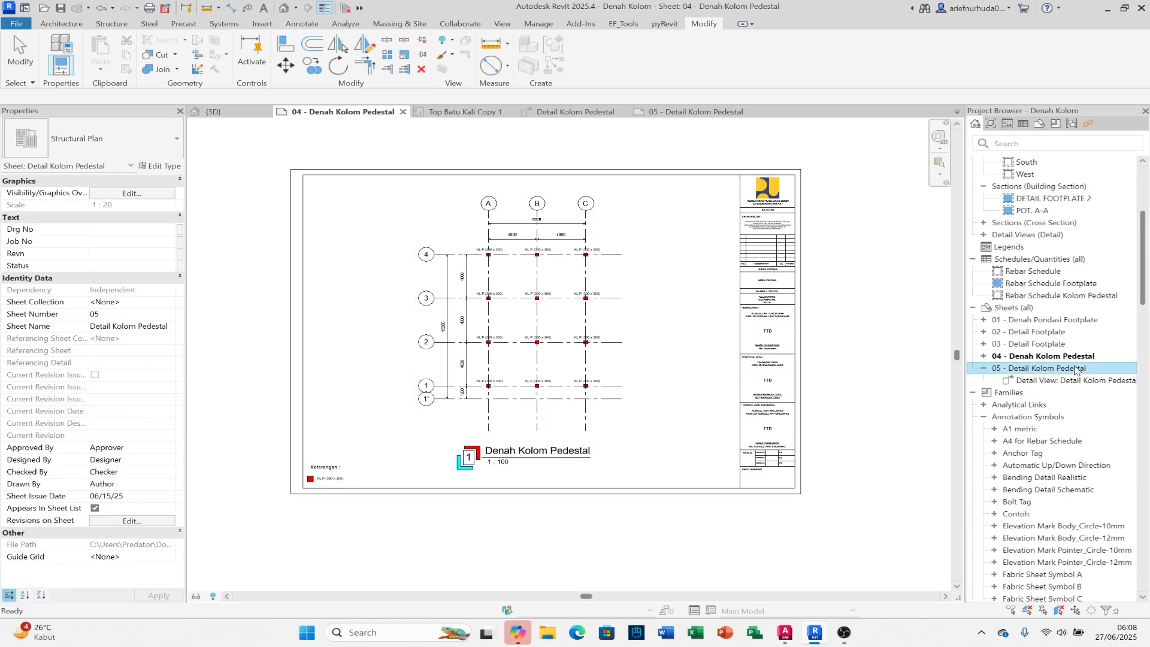
click(593, 376)
double_click(593, 376)
scroll(531, 359, up, 7)
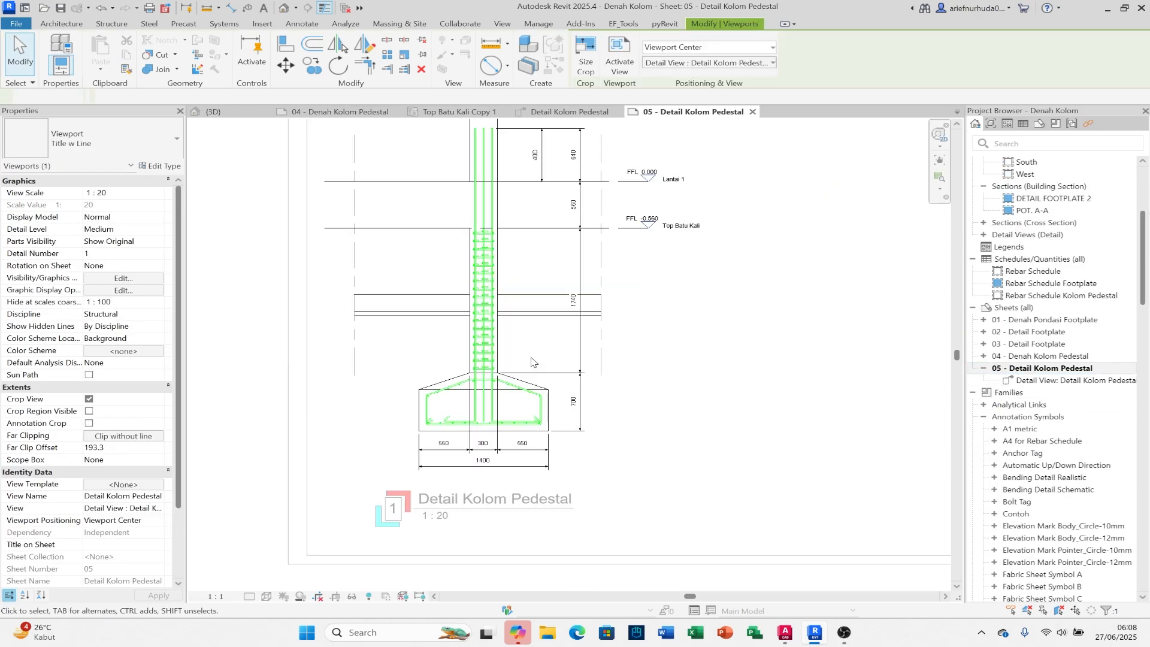
Step: Try to draw a horizontal detail section across the pedestal column between the stone foundation and the footing
key(s)
key(e)
click(355, 312)
click(519, 312)
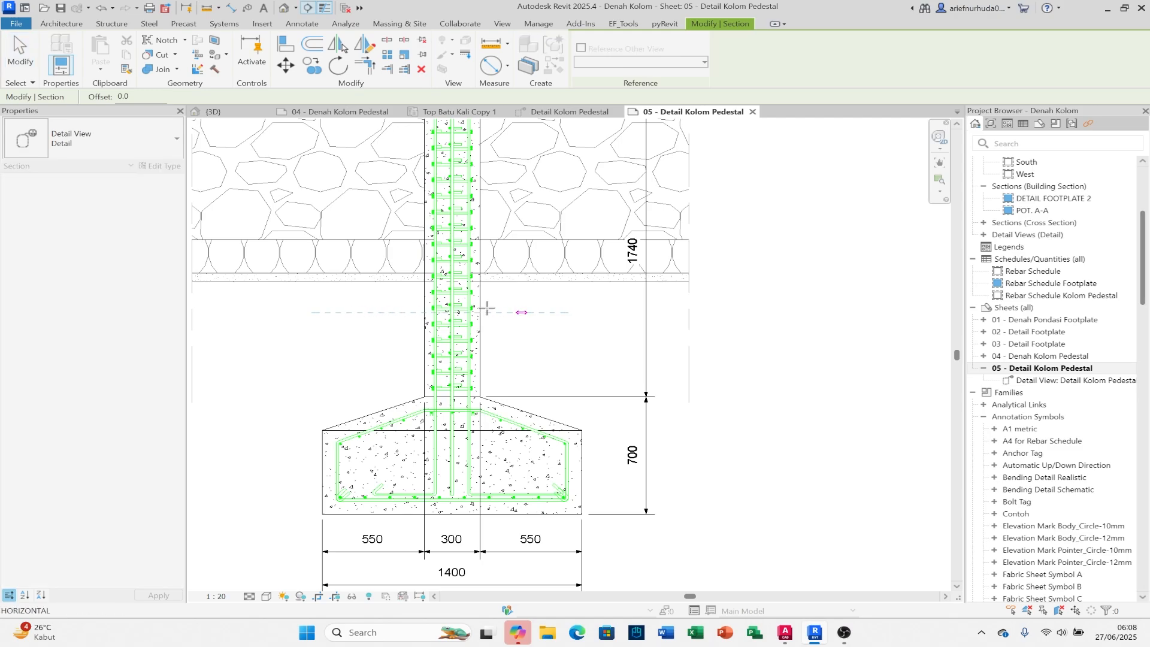
click(544, 313)
key(Escape)
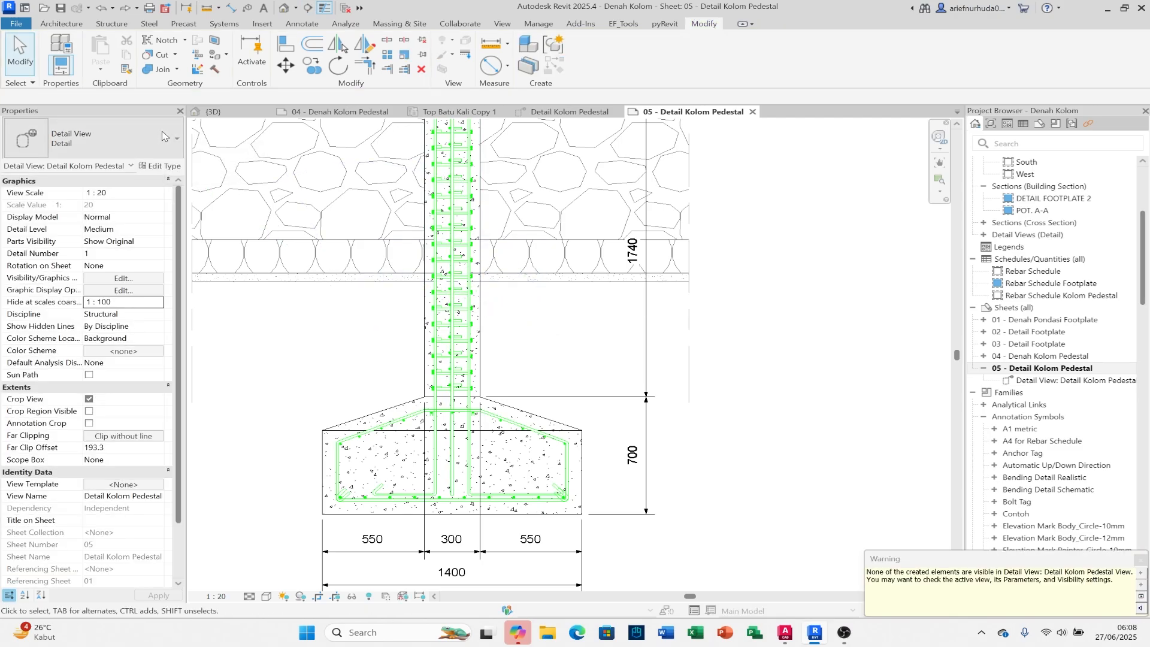
Step: Turn on the Sections annotation category in the visibility overrides of the Detail Kolom Pedestal view
key(v)
key(g)
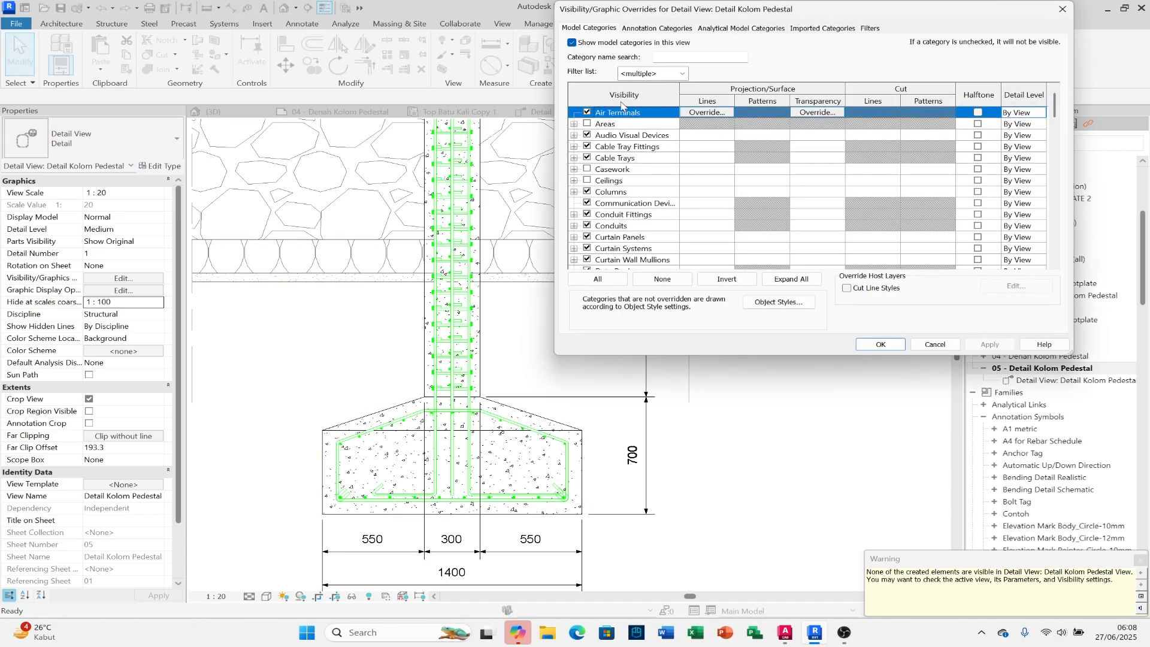
click(667, 28)
click(677, 57)
text(se)
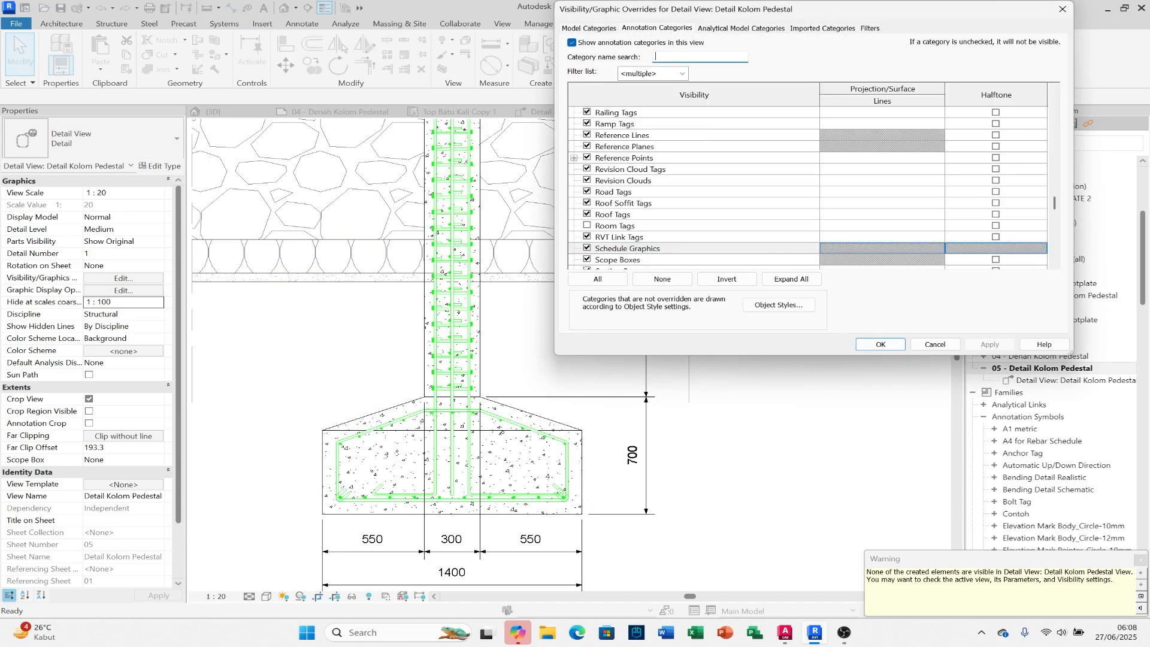
text(c)
click(587, 124)
click(881, 344)
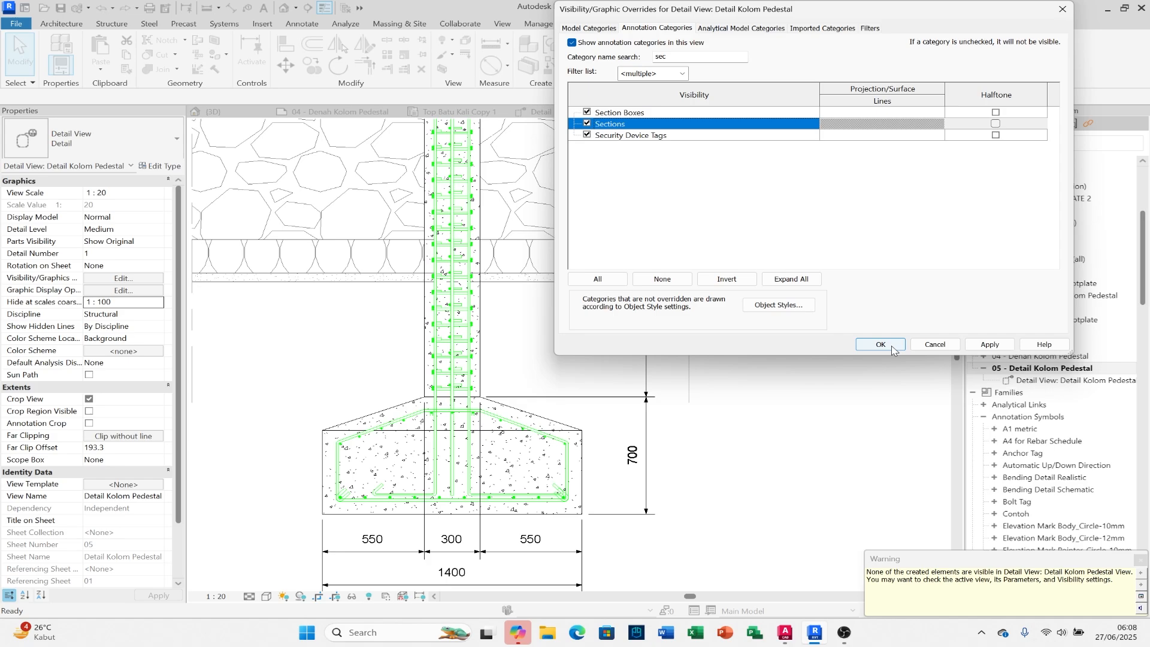
Step: Hide the stray Detail 0 section marker beside the sheet in this view
scroll(754, 367, down, 3)
click(368, 292)
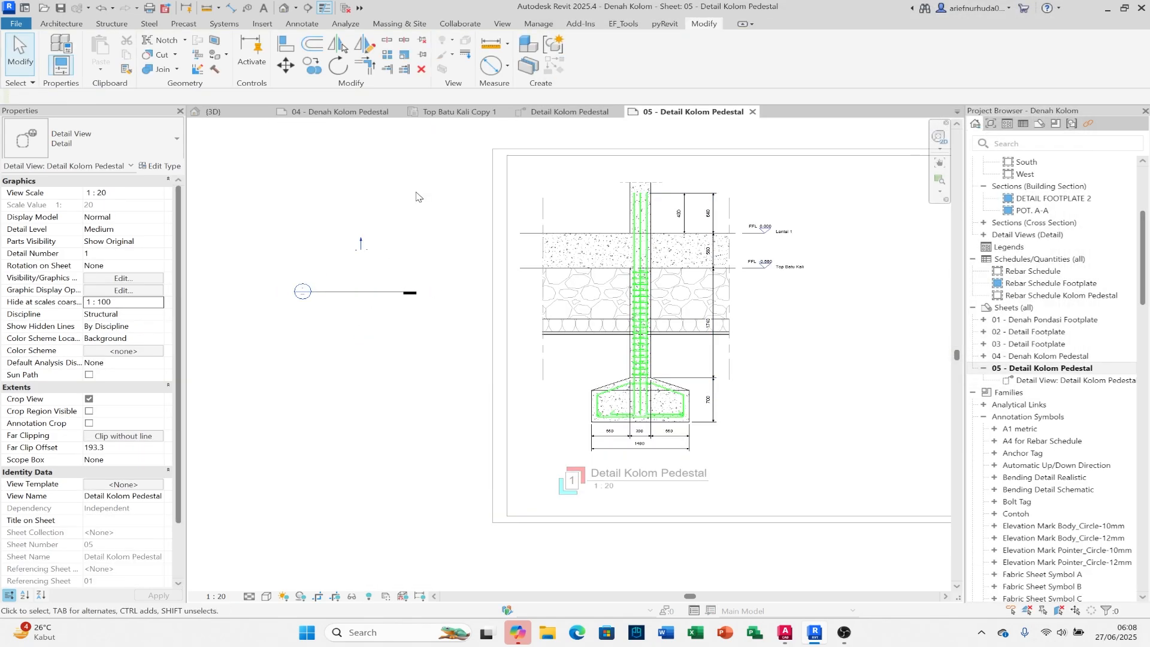
drag(418, 192, 287, 446)
click(362, 250)
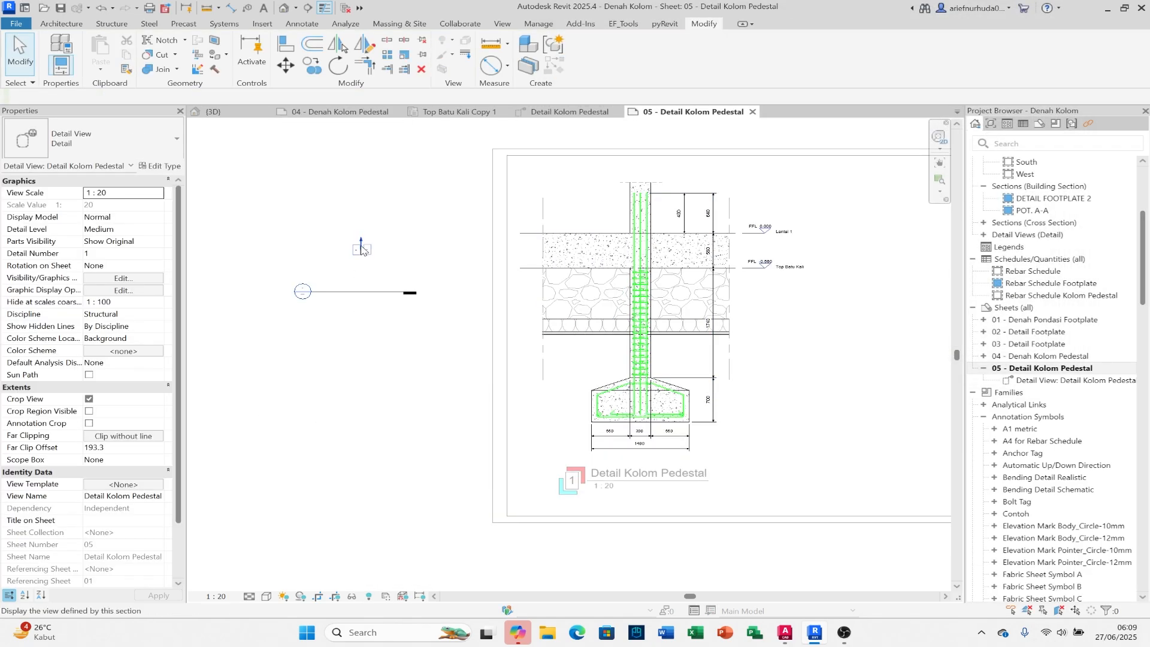
click(371, 293)
right_click(374, 431)
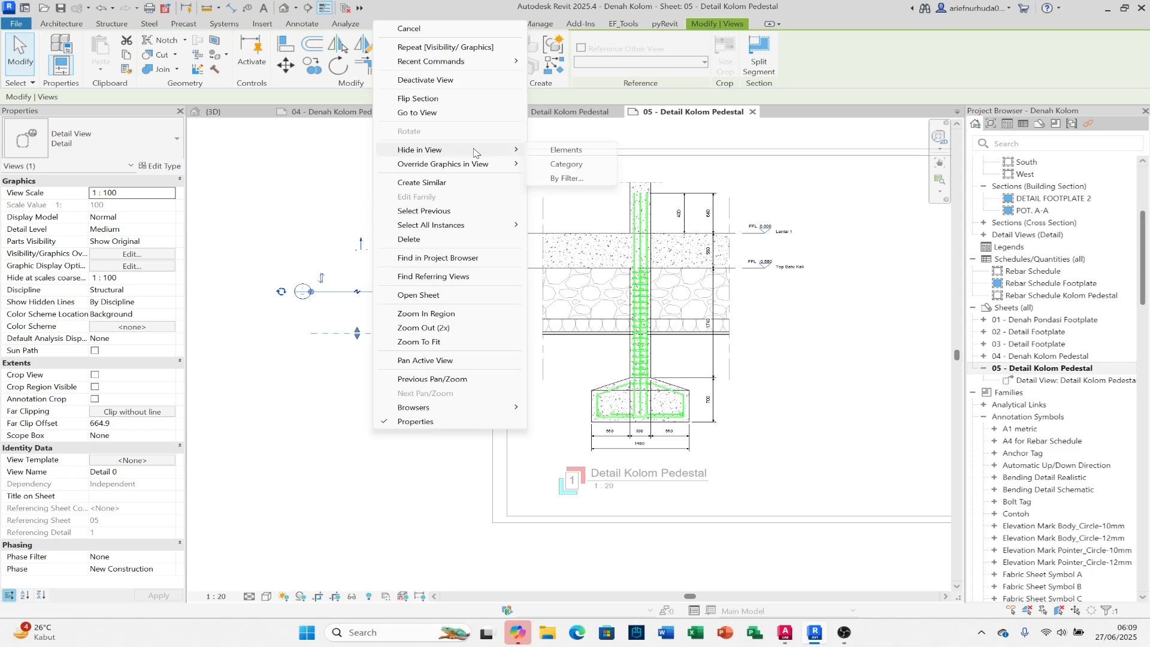
click(566, 150)
scroll(604, 336, up, 3)
scroll(586, 365, down, 3)
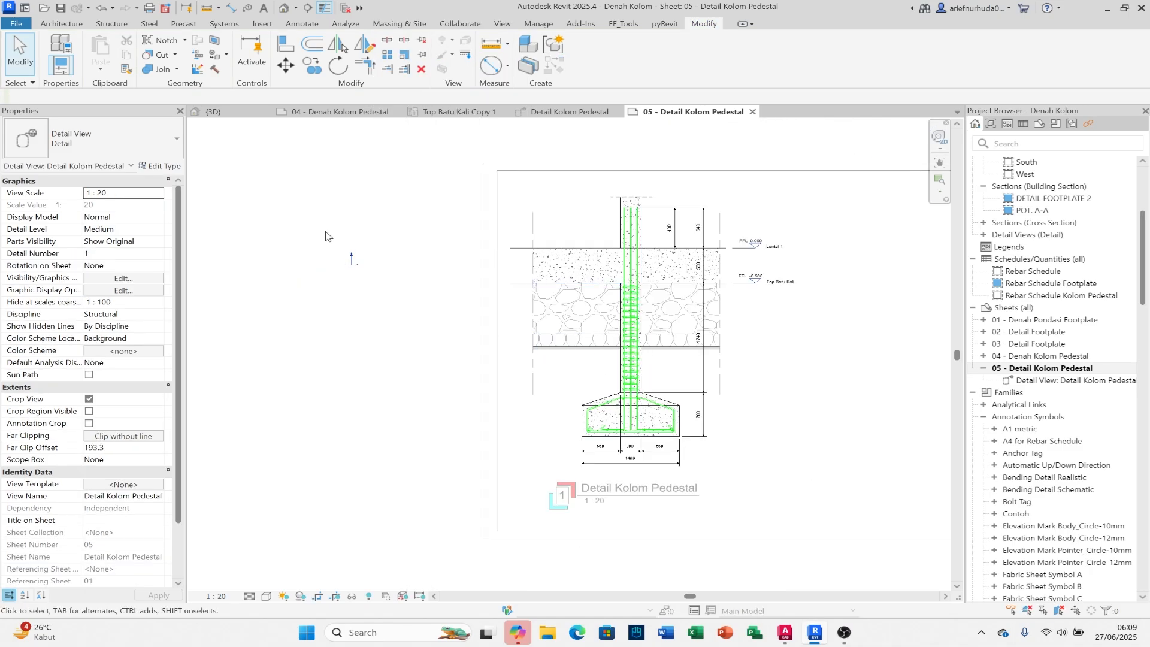
Step: Select only the remaining Section 4 marker beside the sheet and hide it in this view
right_click(351, 453)
key(Escape)
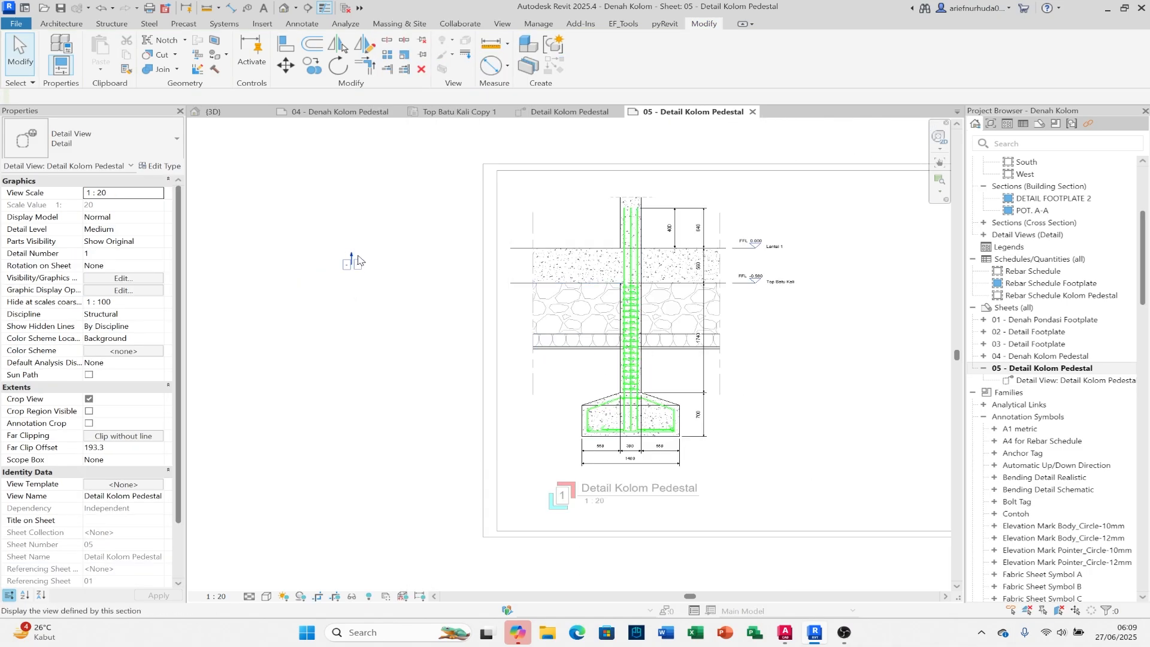
scroll(355, 260, up, 6)
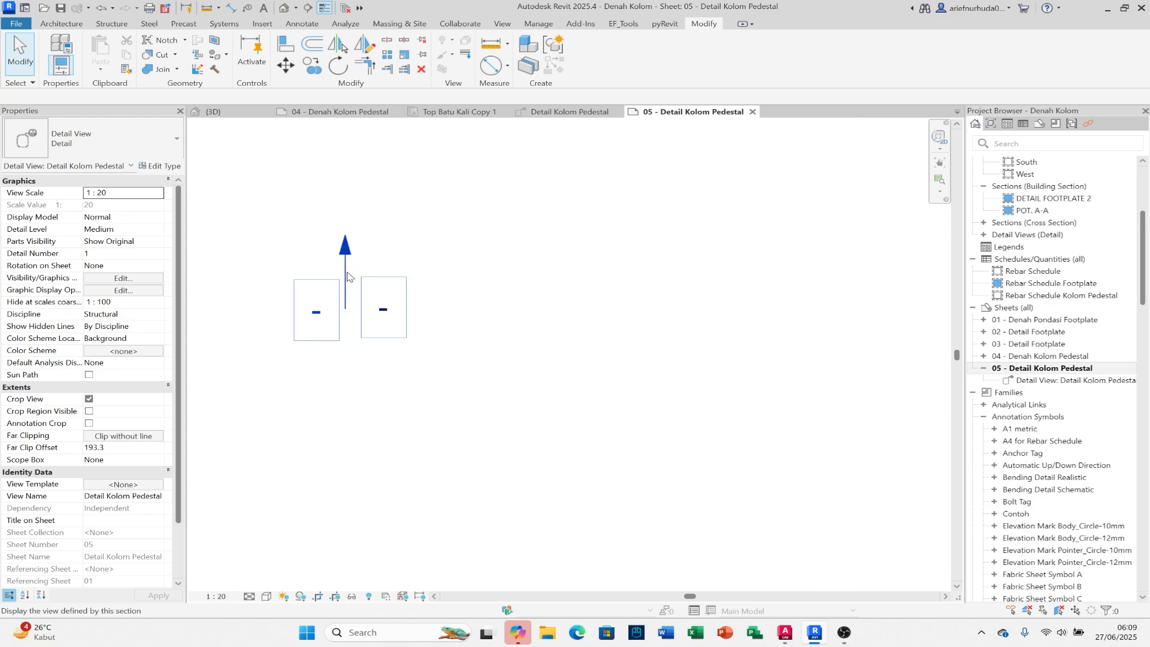
scroll(347, 272, down, 4)
drag(368, 269, 318, 329)
scroll(319, 329, down, 3)
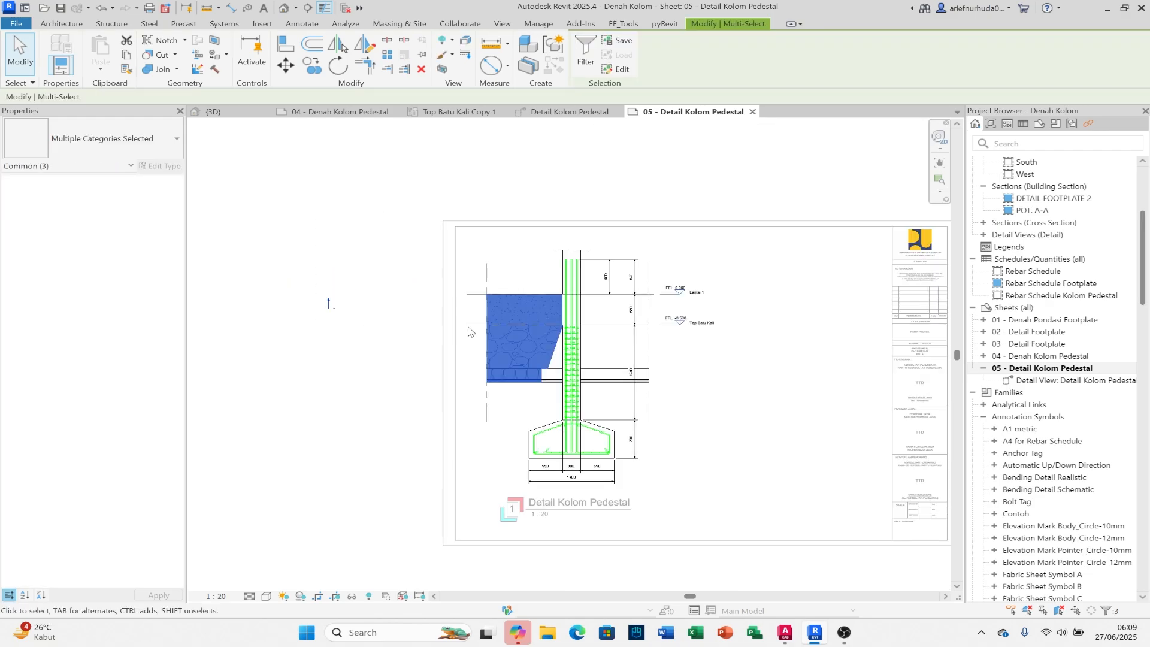
shift+click(519, 321)
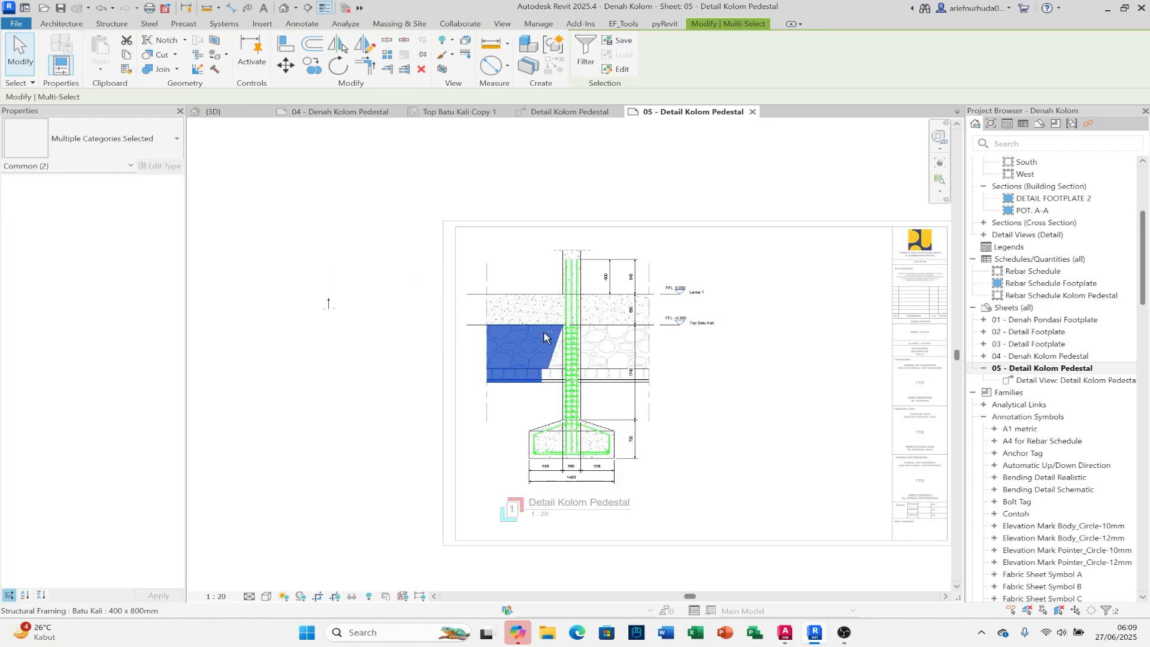
shift+click(520, 378)
right_click(325, 412)
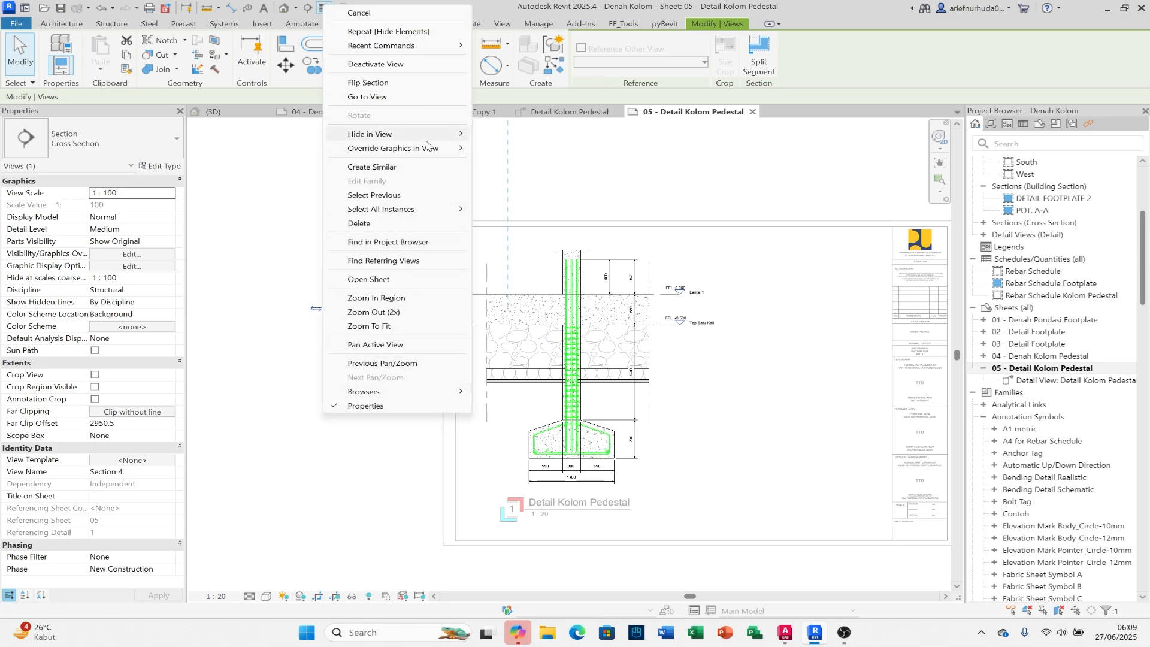
click(500, 134)
Step: Draw a horizontal detail section across the pedestal column between the stone foundation and the footing
scroll(541, 383, up, 3)
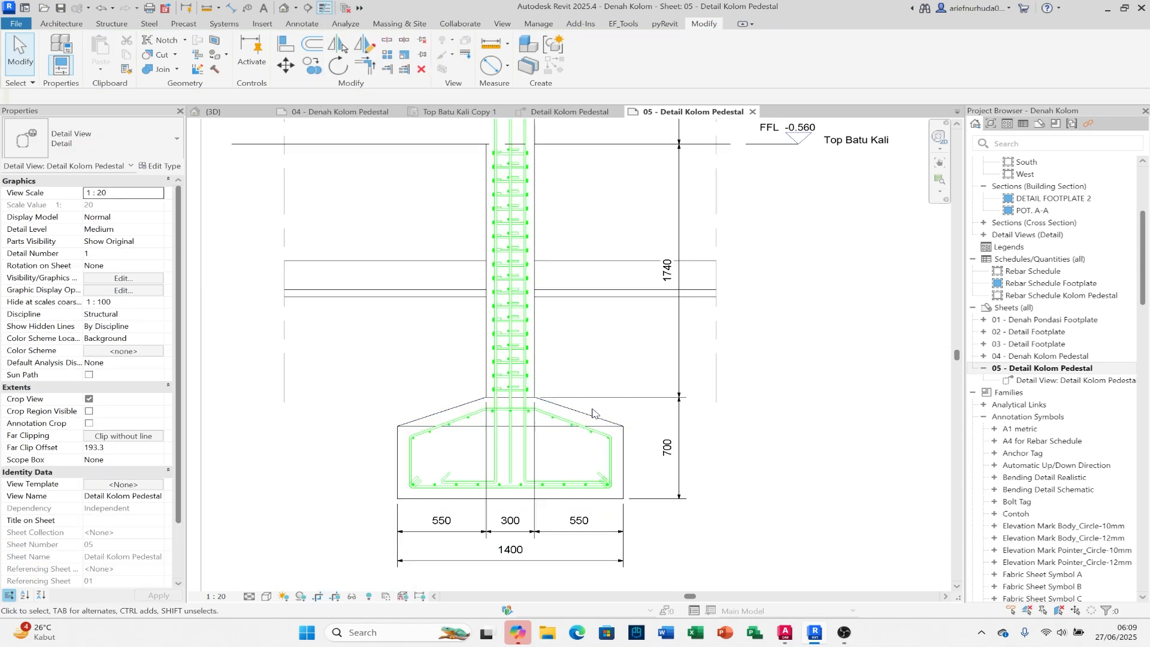
scroll(456, 342, up, 2)
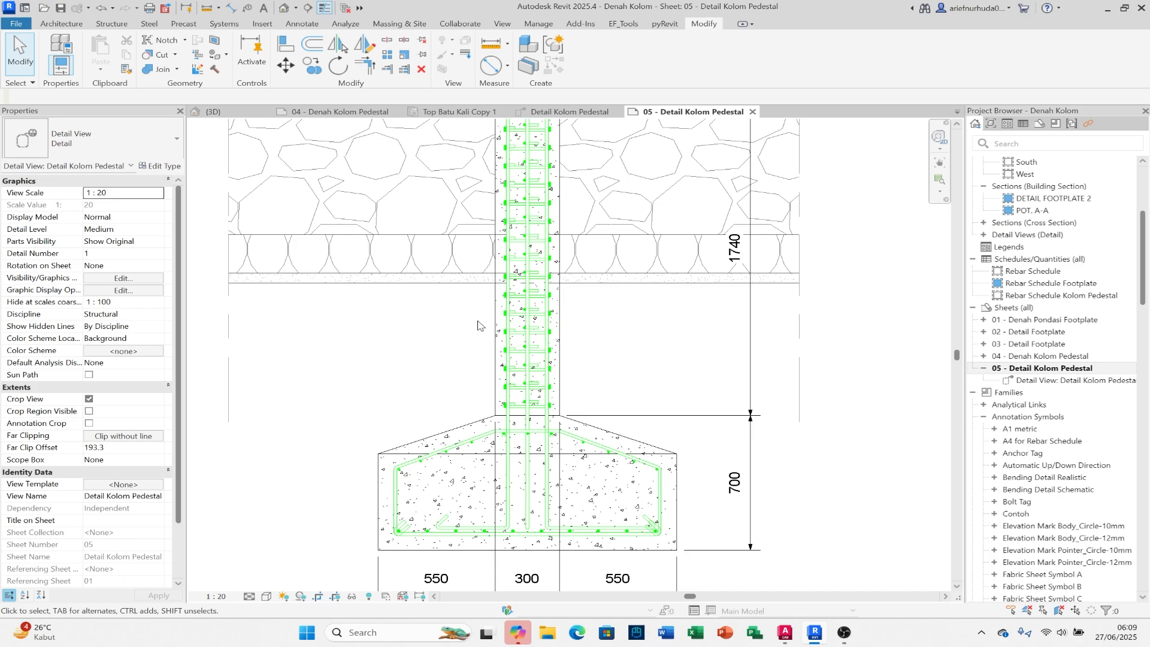
key(s)
key(e)
click(457, 312)
click(611, 312)
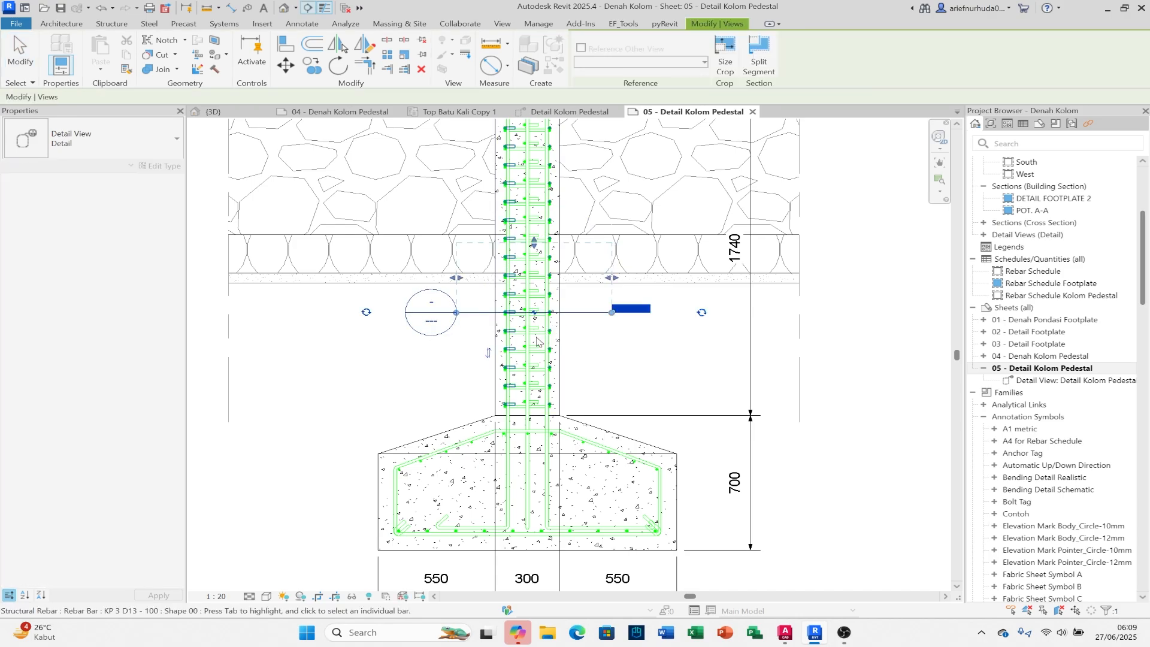
Step: Flip the new section to look downward and shorten its far clip offset to about 129.6
click(488, 355)
scroll(554, 369, up, 2)
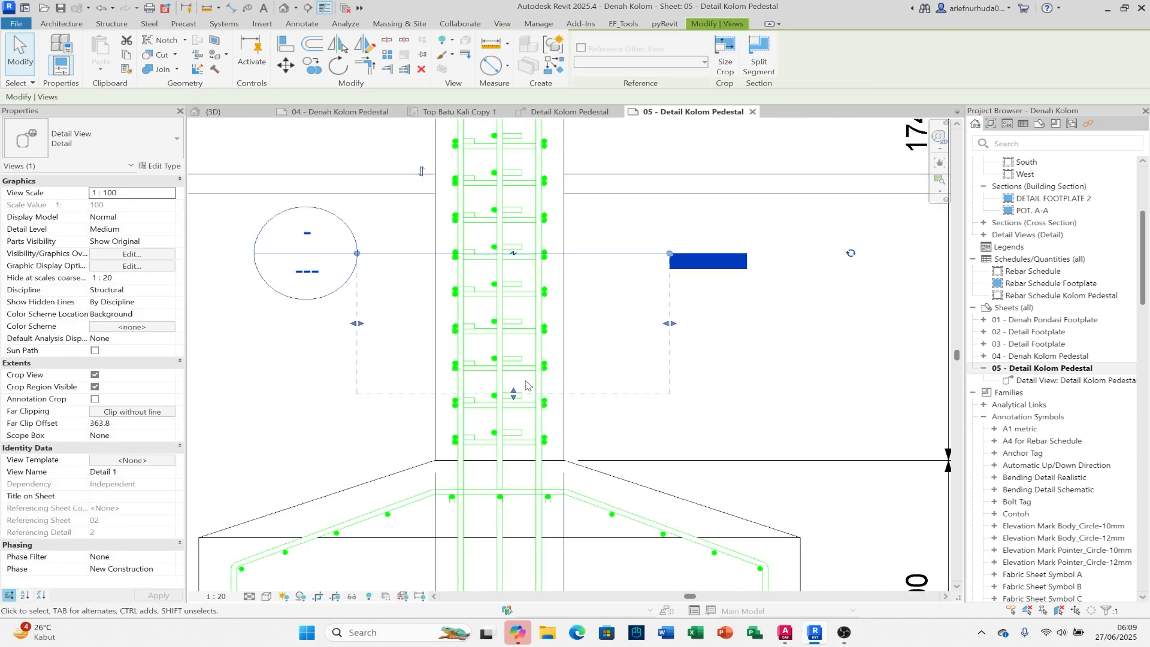
drag(534, 303, 535, 303)
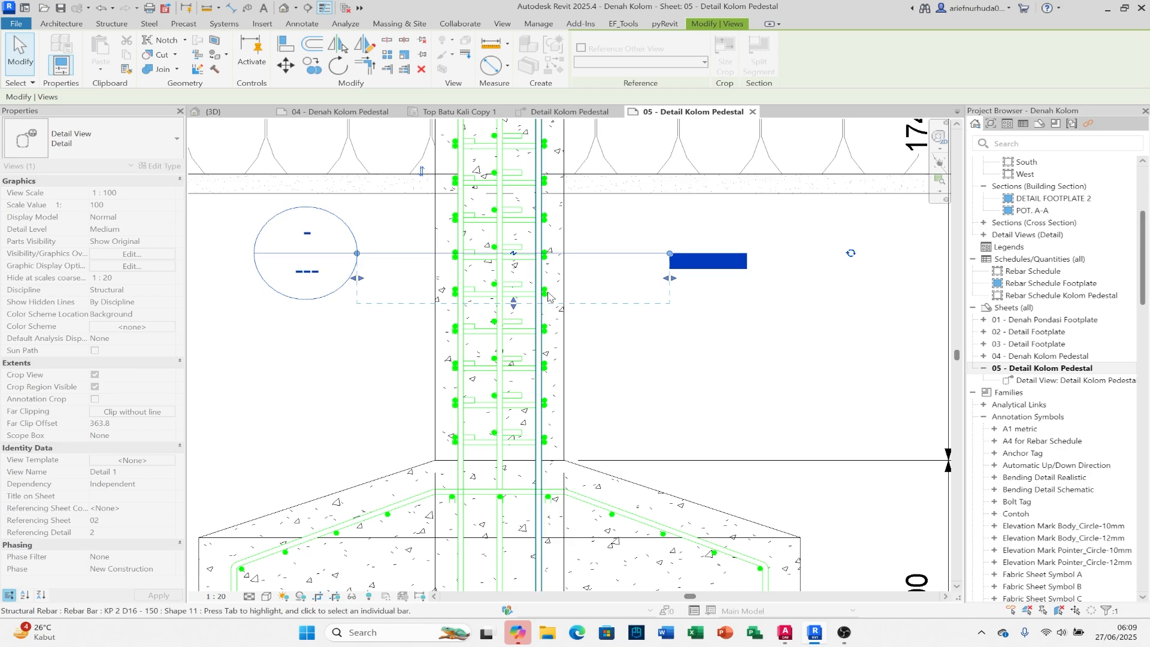
Step: Open the new section's view and move the lower and upper crop edges to enclose the whole column cross-section
right_click(598, 257)
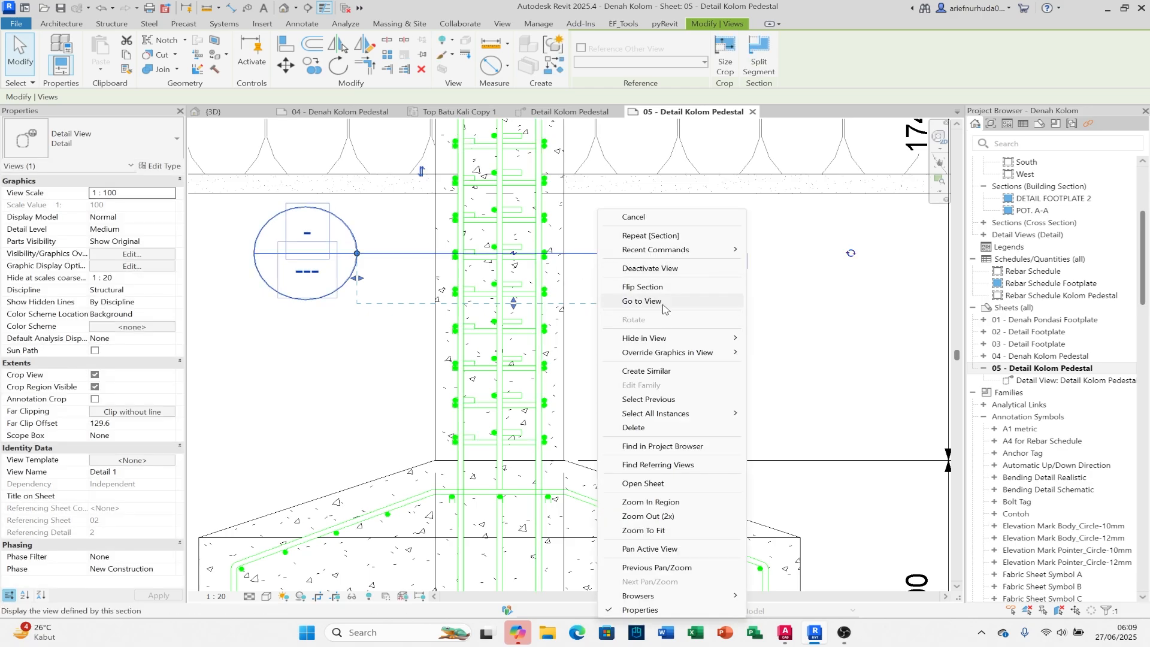
click(663, 310)
scroll(599, 411, up, 3)
click(601, 411)
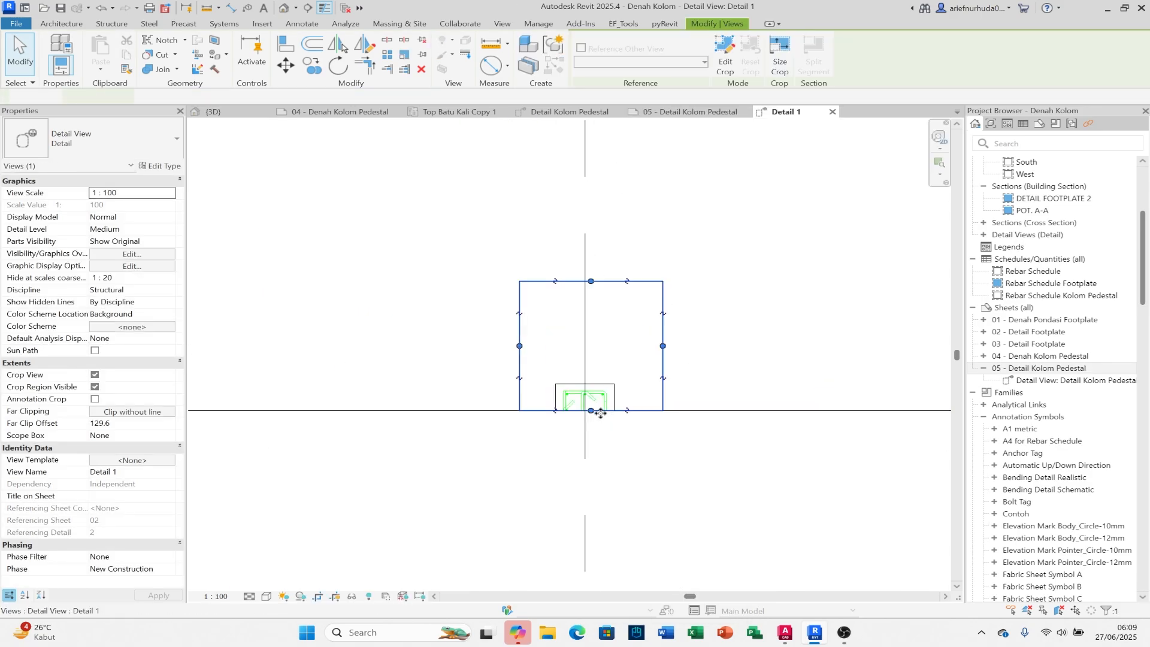
scroll(602, 413, up, 1)
drag(587, 410, 595, 454)
drag(588, 239, 605, 366)
Step: Switch to AutoCAD and examine the column detail and its reinforcement table on sheet 41 of KELOMPOK 3 FINAL.dwg
click(785, 633)
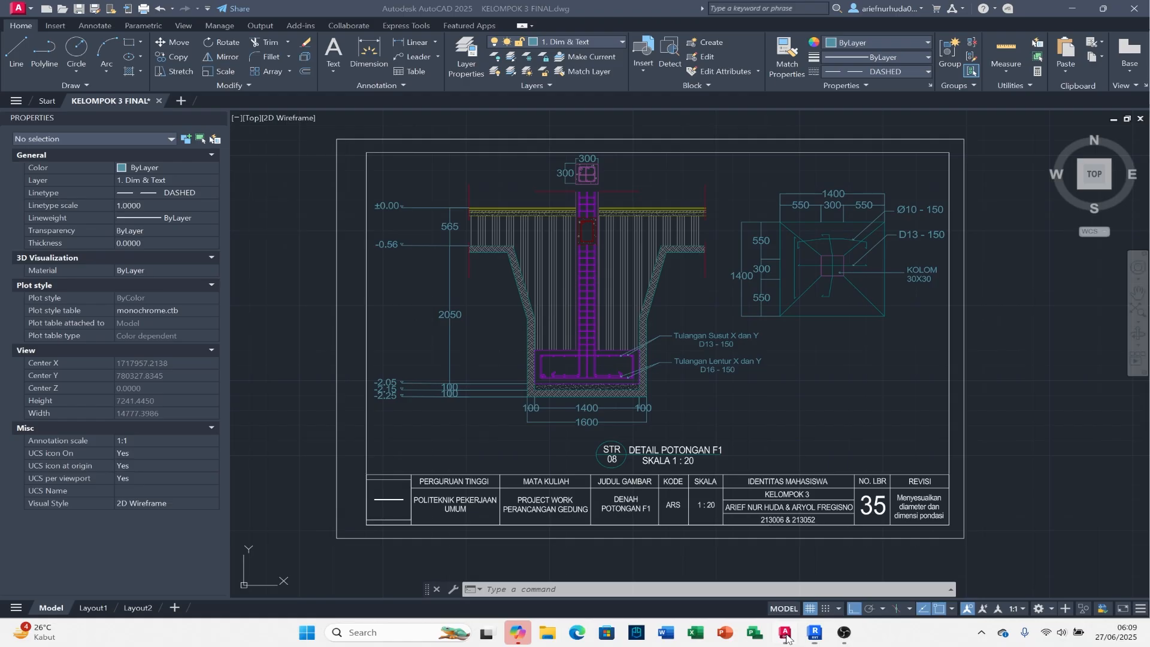
scroll(755, 369, down, 15)
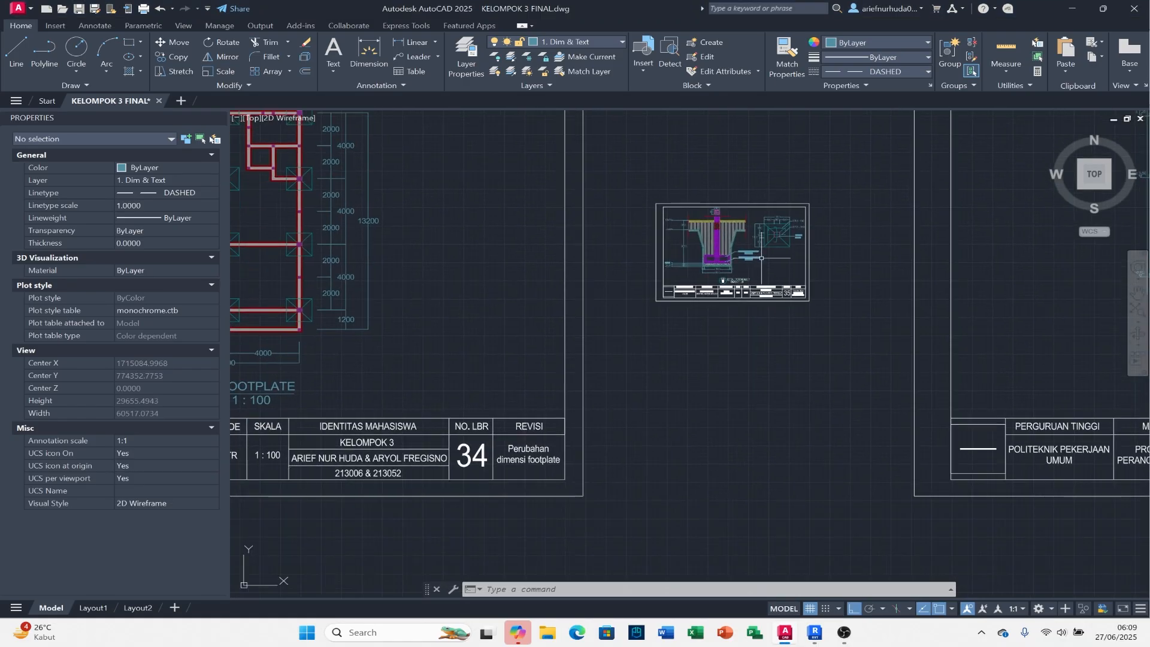
scroll(632, 310, up, 8)
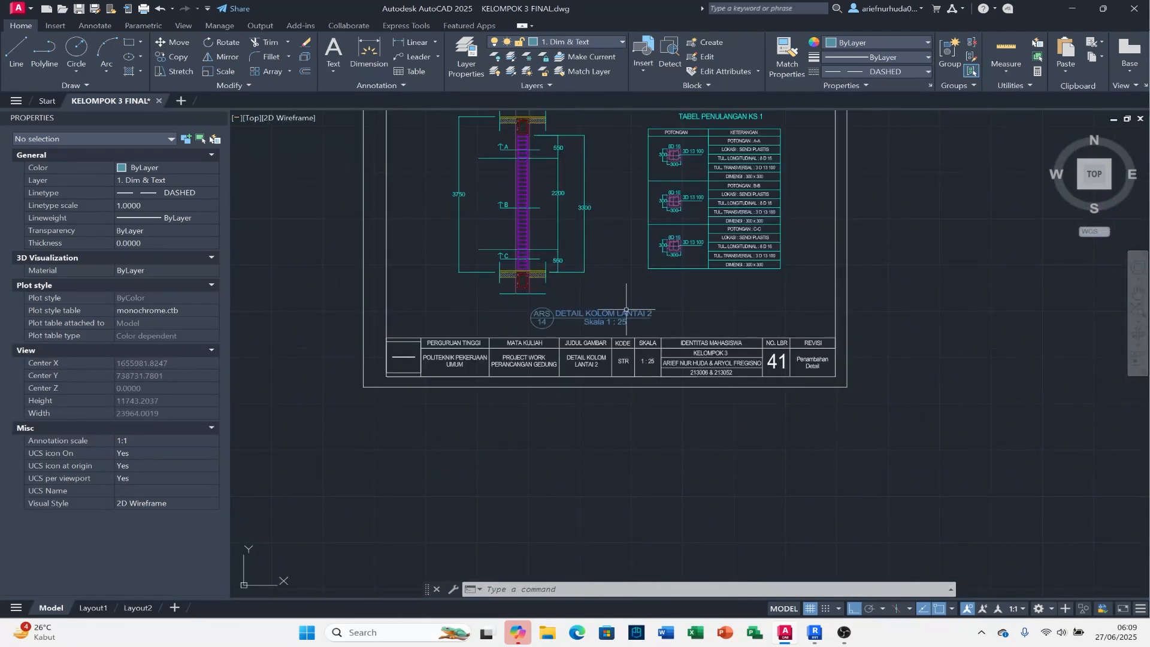
mouse_move(653, 289)
middle_down()
mouse_move(673, 317)
mouse_move(902, 275)
middle_up()
scroll(723, 308, down, 4)
mouse_move(578, 310)
middle_down()
mouse_move(817, 300)
mouse_move(395, 427)
middle_up()
scroll(394, 427, down, 6)
scroll(660, 282, up, 10)
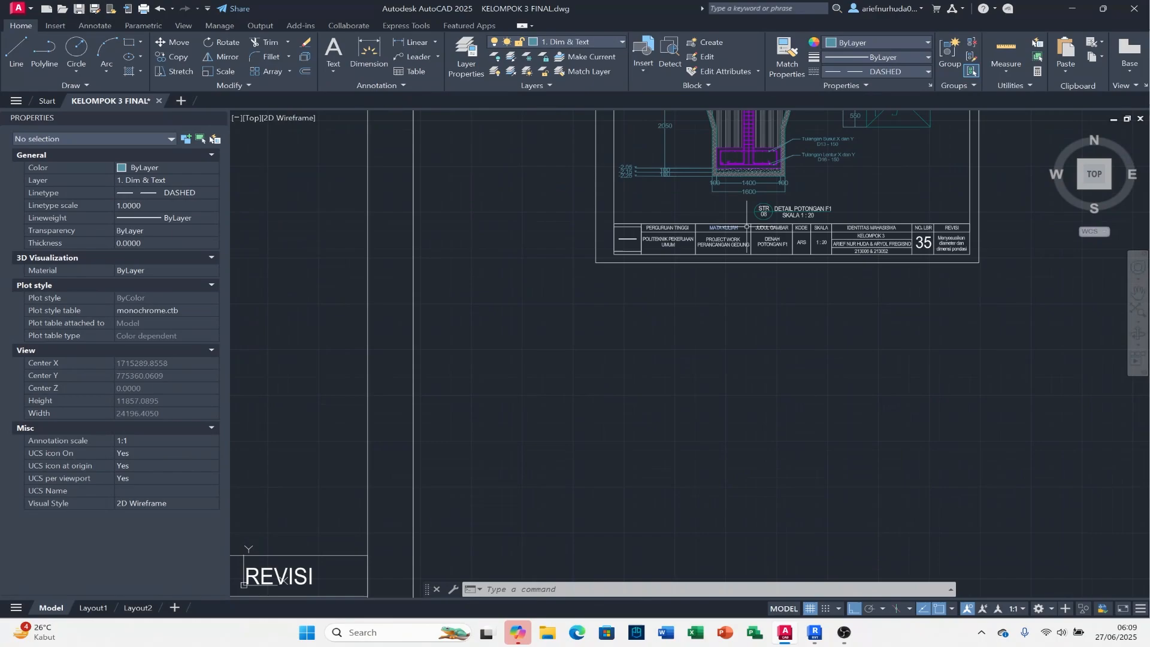
middle_drag(812, 218, 692, 318)
scroll(692, 318, up, 4)
scroll(689, 322, down, 6)
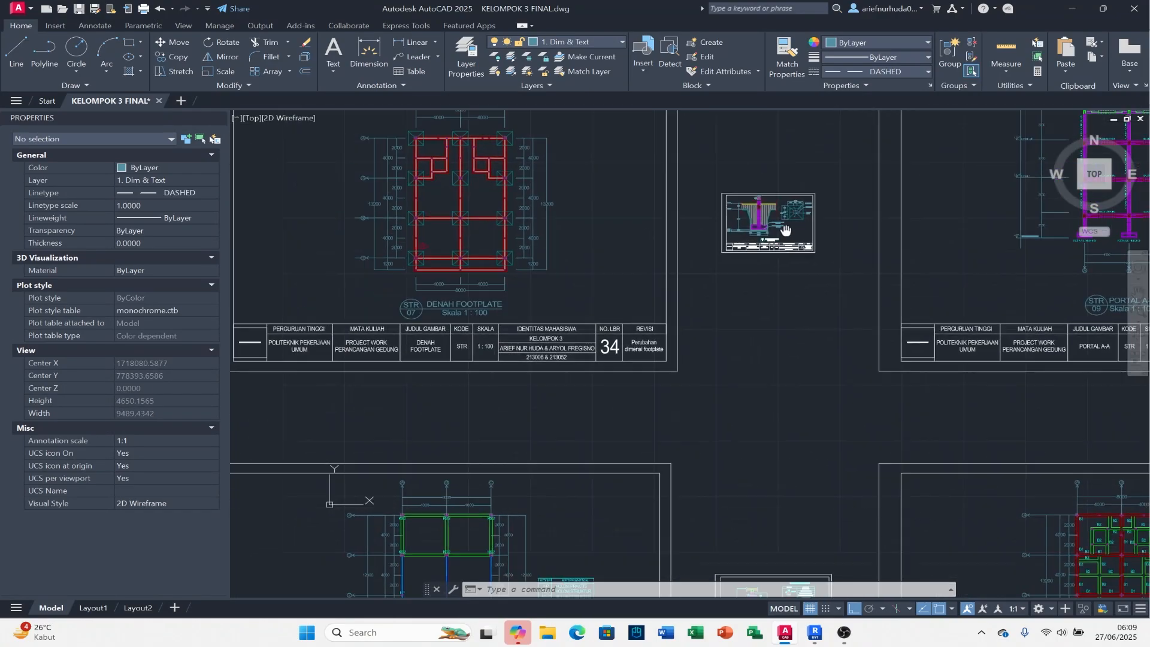
scroll(624, 295, up, 8)
middle_drag(756, 248, 709, 300)
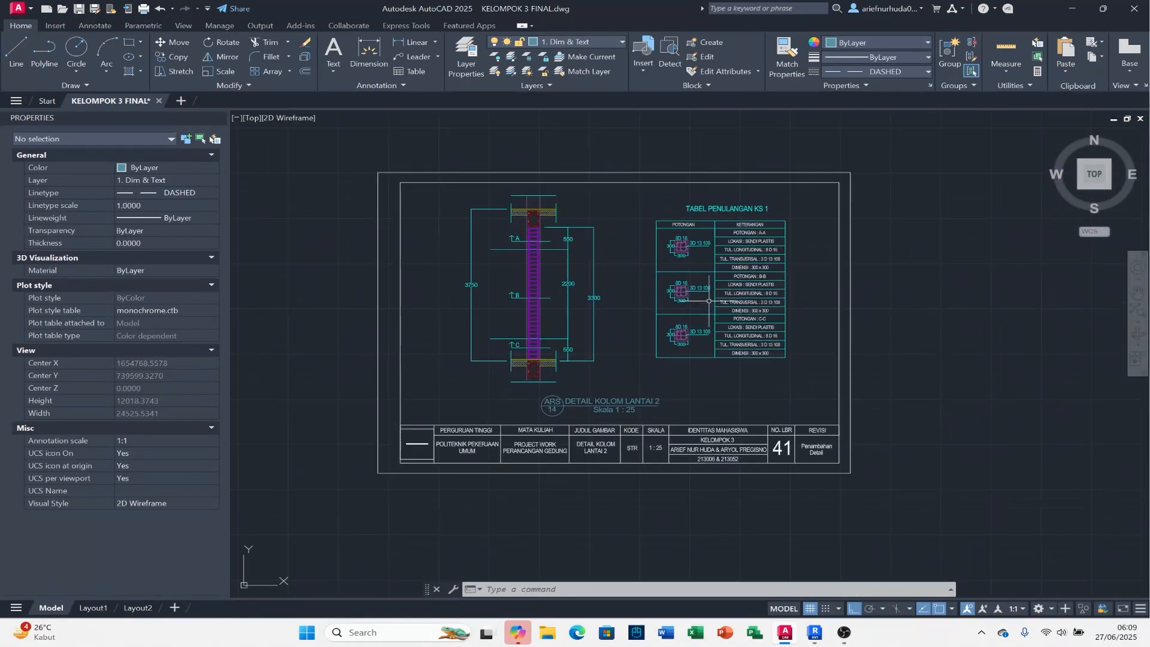
scroll(711, 249, up, 2)
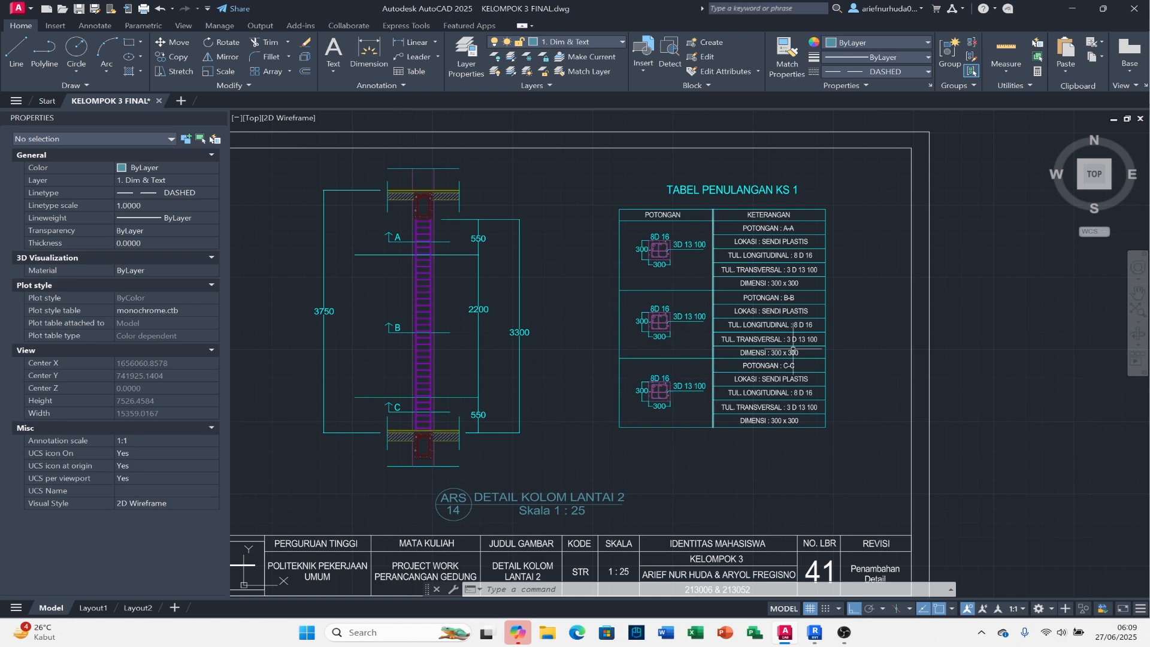
Step: Return to Revit and narrow the crop region's sides around the column cross-section
key(alt+Tab)
scroll(604, 423, down, 2)
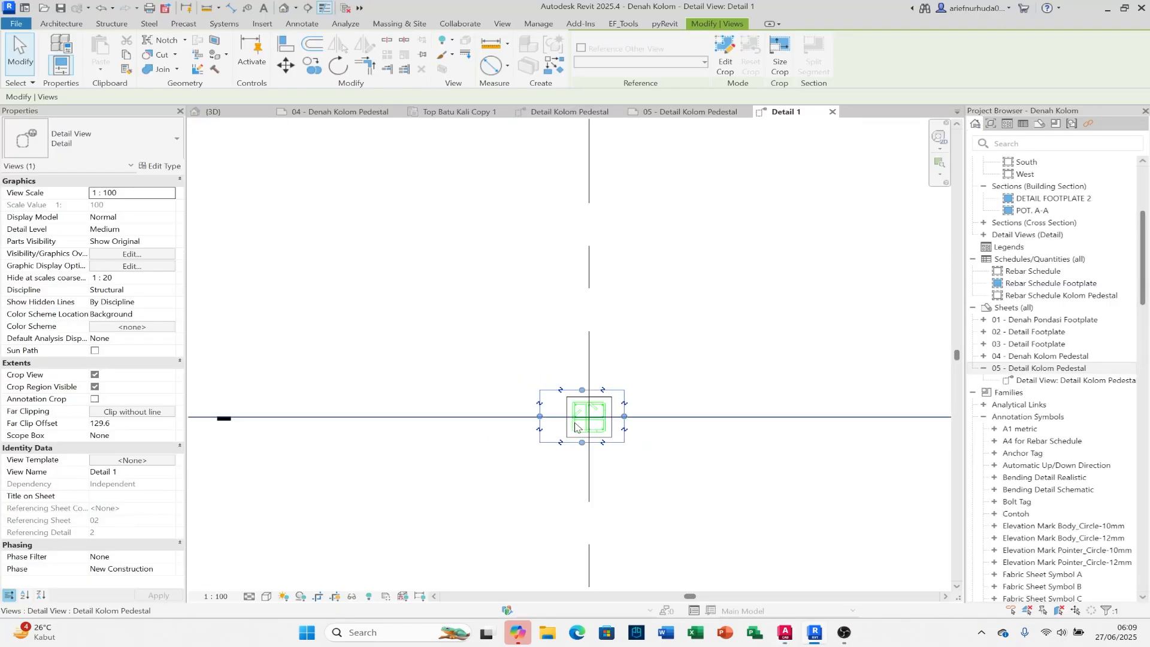
scroll(547, 415, up, 3)
drag(536, 410, 571, 410)
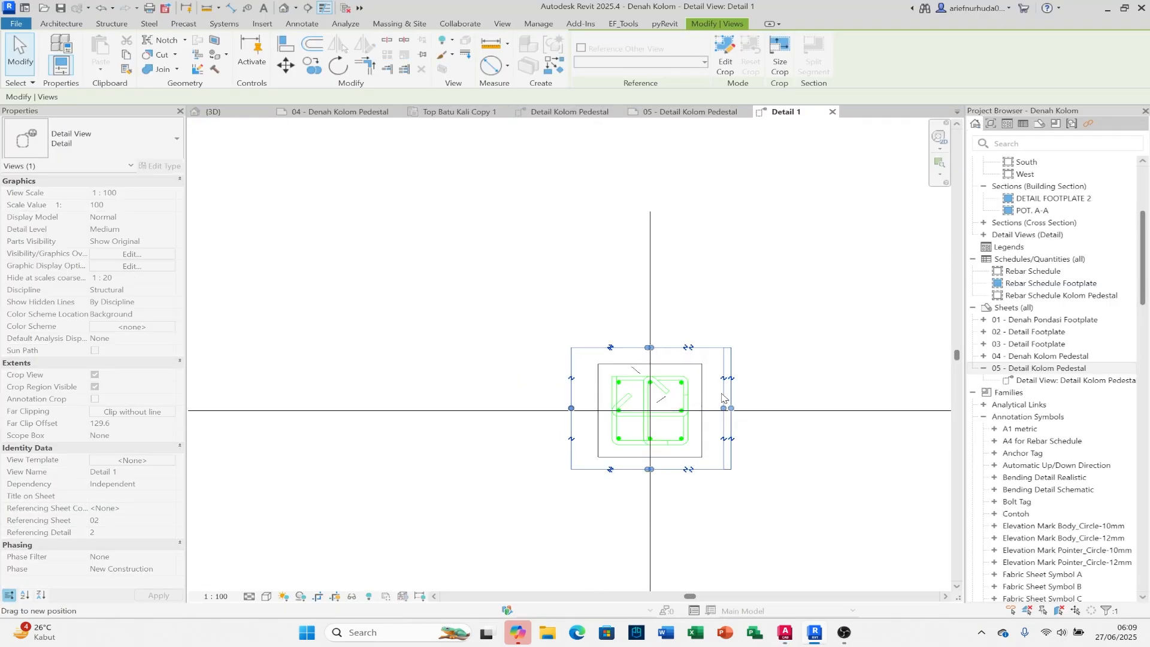
Step: Place the Detail 1 view on sheet 05 - Detail Kolom Pedestal, in the empty area beside the pedestal column detail
click(695, 111)
scroll(717, 267, down, 6)
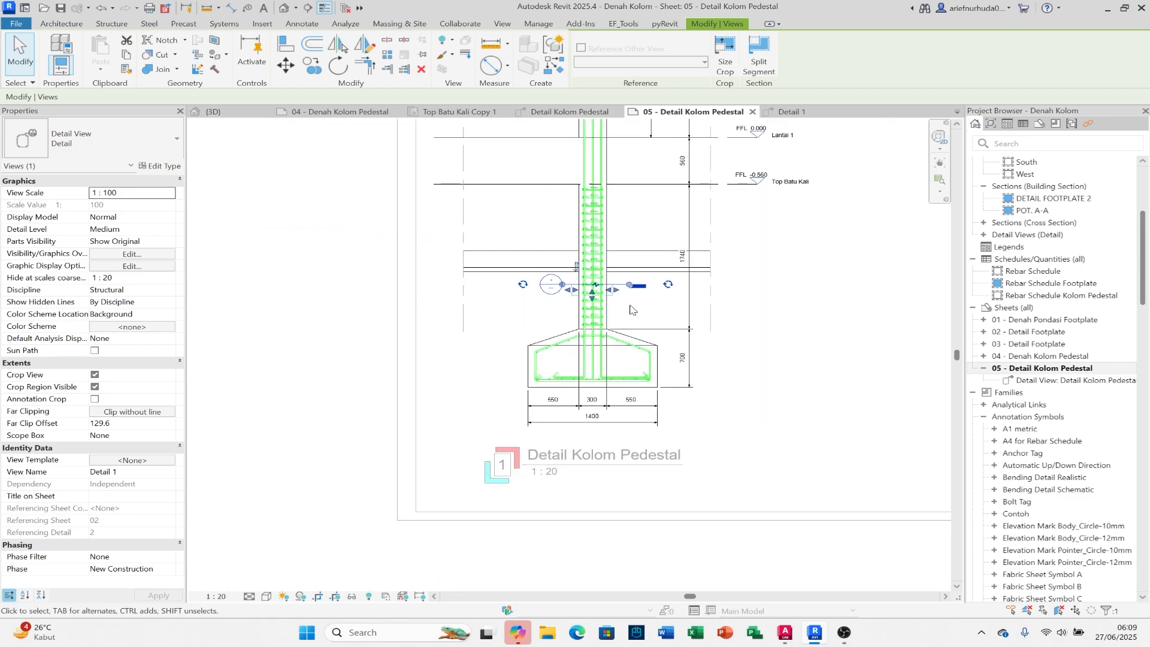
click(736, 474)
click(1049, 368)
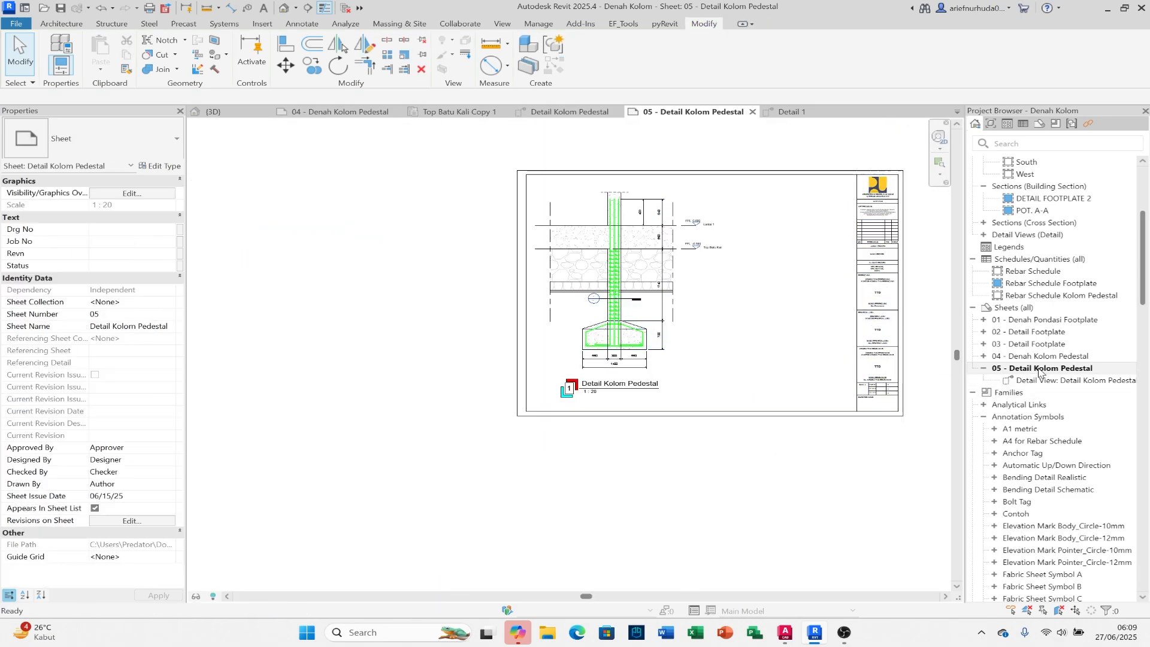
right_click(1049, 368)
click(1028, 109)
text(de)
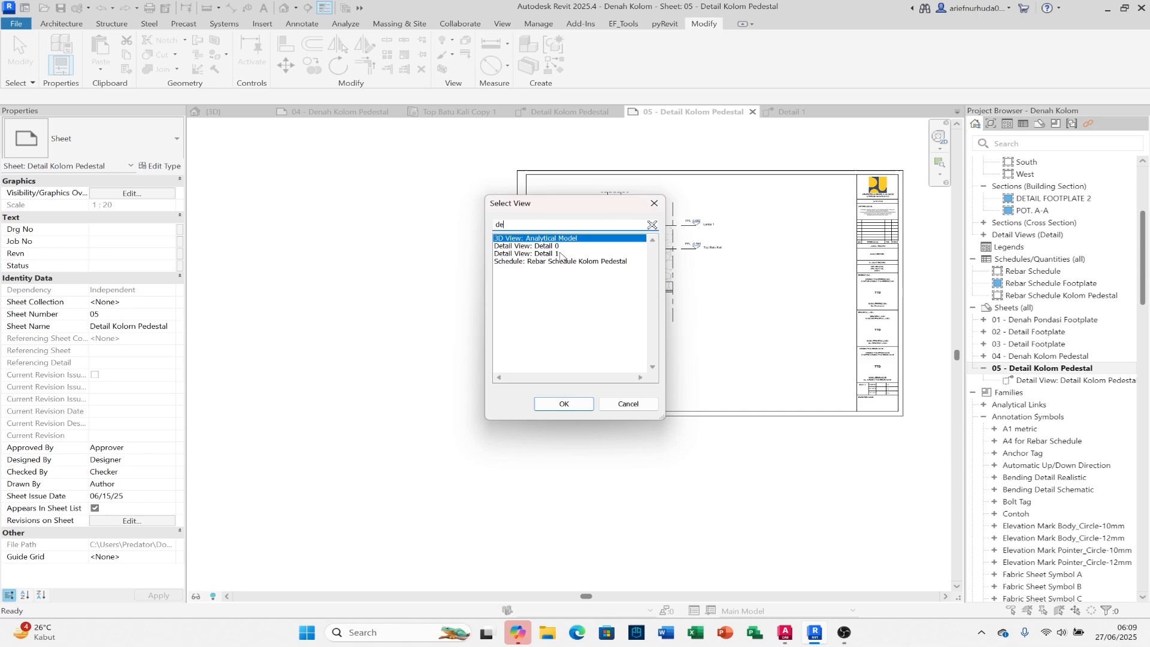
double_click(567, 253)
scroll(753, 316, up, 4)
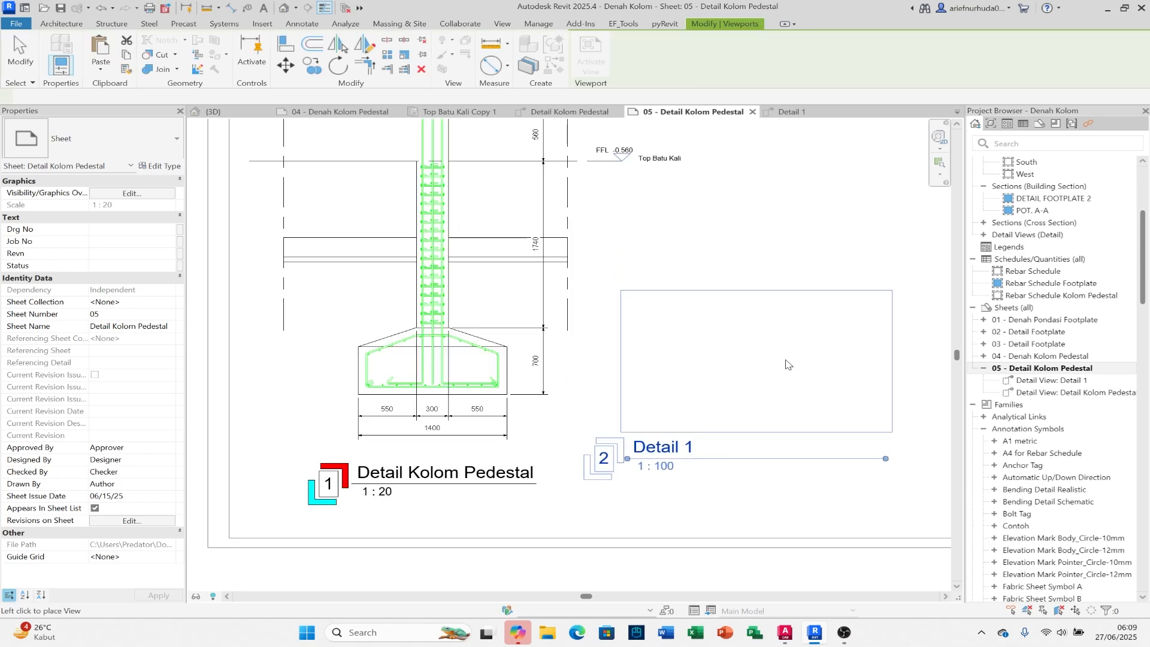
click(773, 339)
Step: Align the Detail 1 view title with the Detail Kolom Pedestal title on the sheet
middle_drag(838, 542, 754, 467)
click(749, 455)
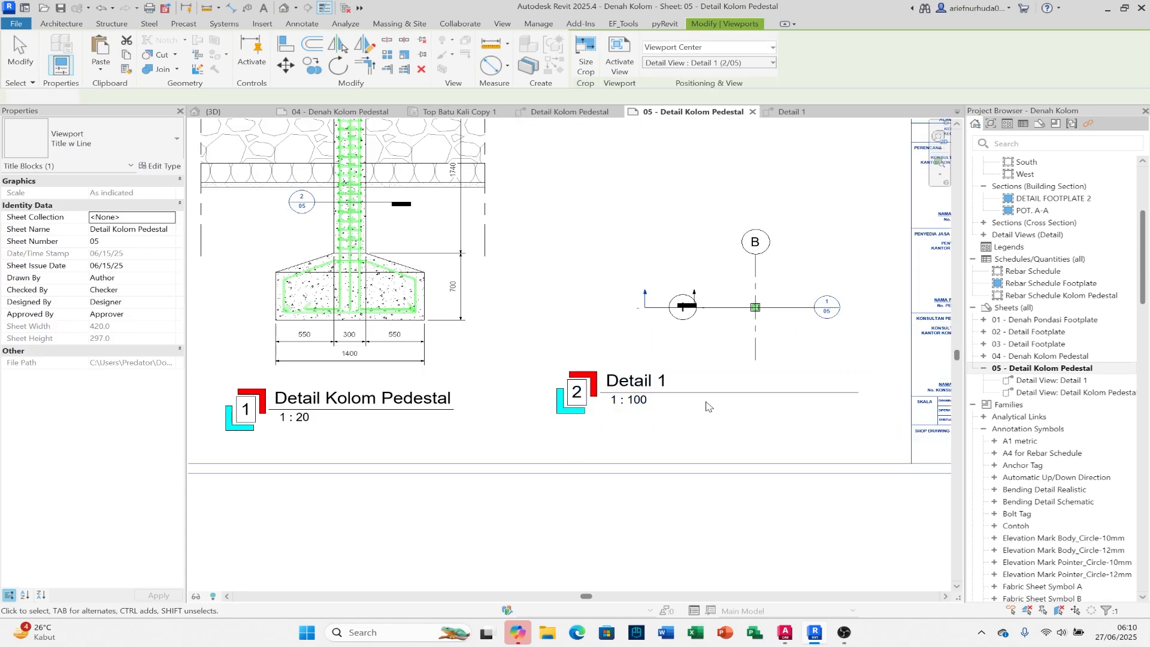
mouse_move(688, 392)
mouse_down()
mouse_move(686, 426)
mouse_move(687, 406)
mouse_up()
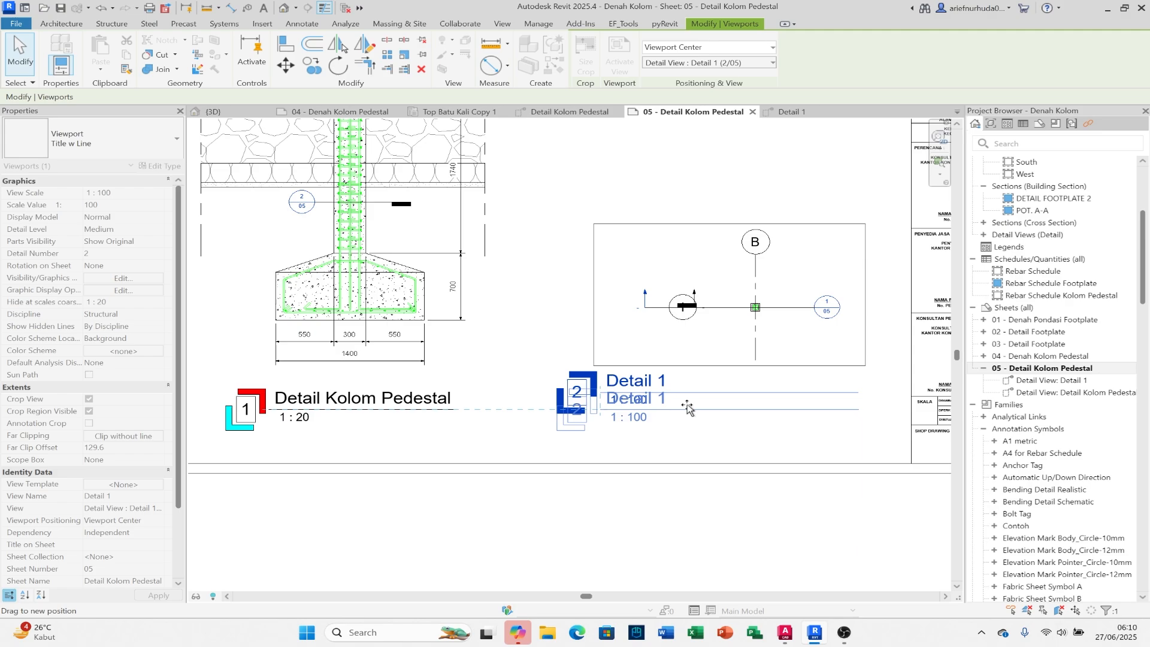
Step: Rename the Detail 1 view as Tabel Kolom Pedestal
click(1055, 380)
right_click(1054, 380)
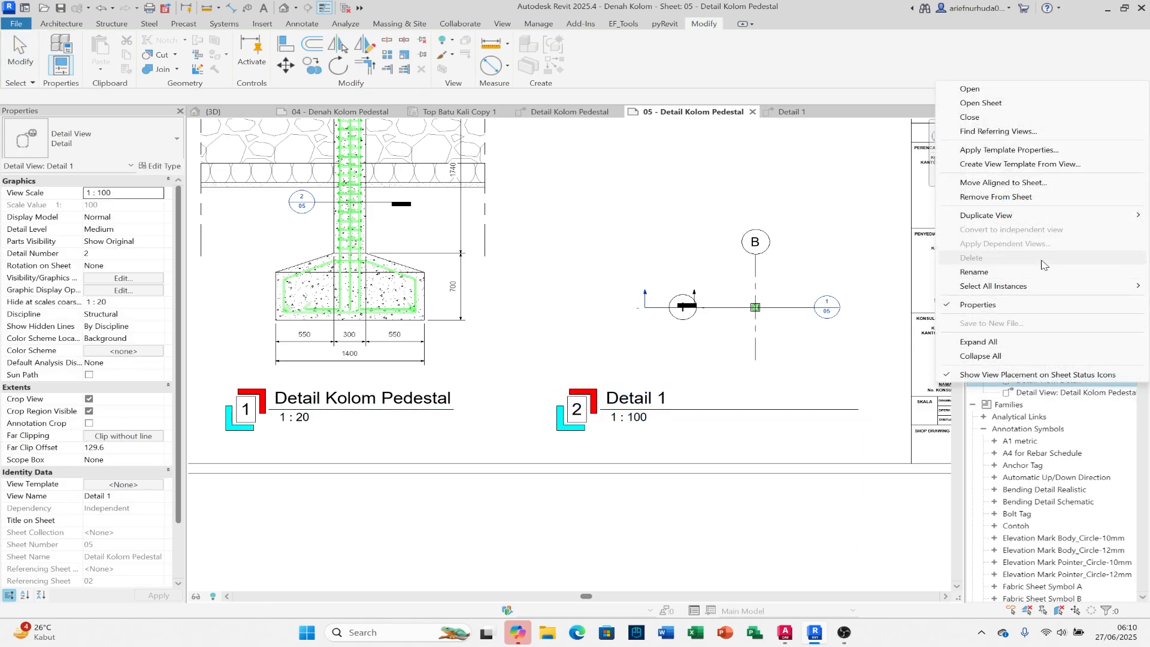
click(1039, 272)
key(Caps_Lock)
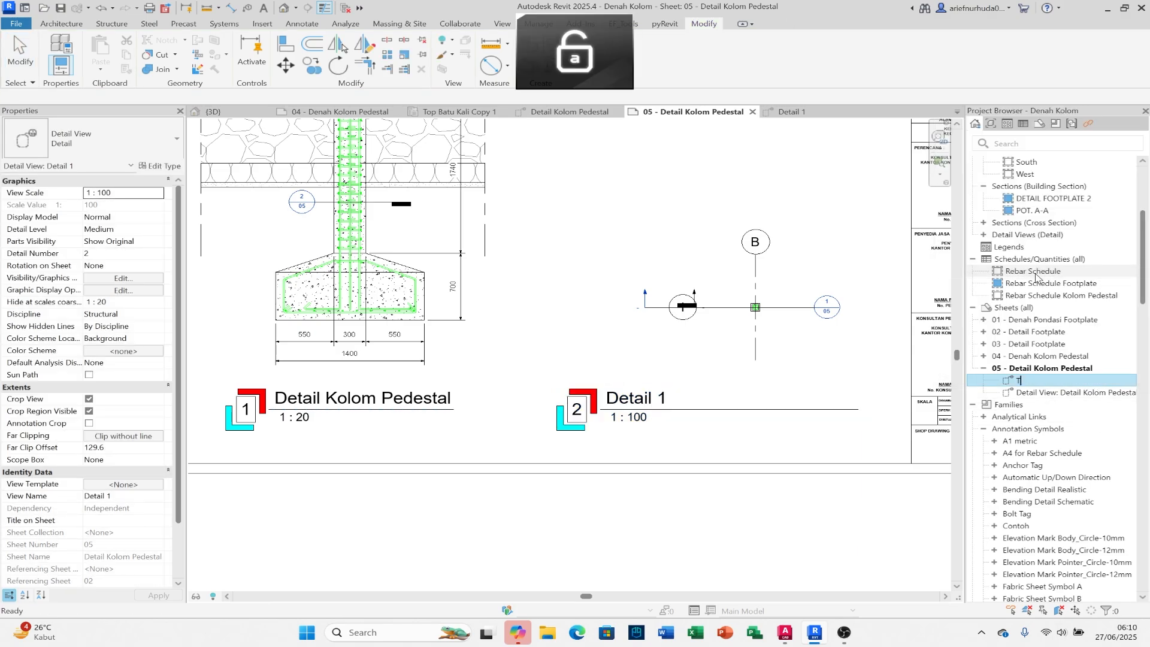
text(Tabel)
key(Caps_Lock)
text(Kolom Peds)
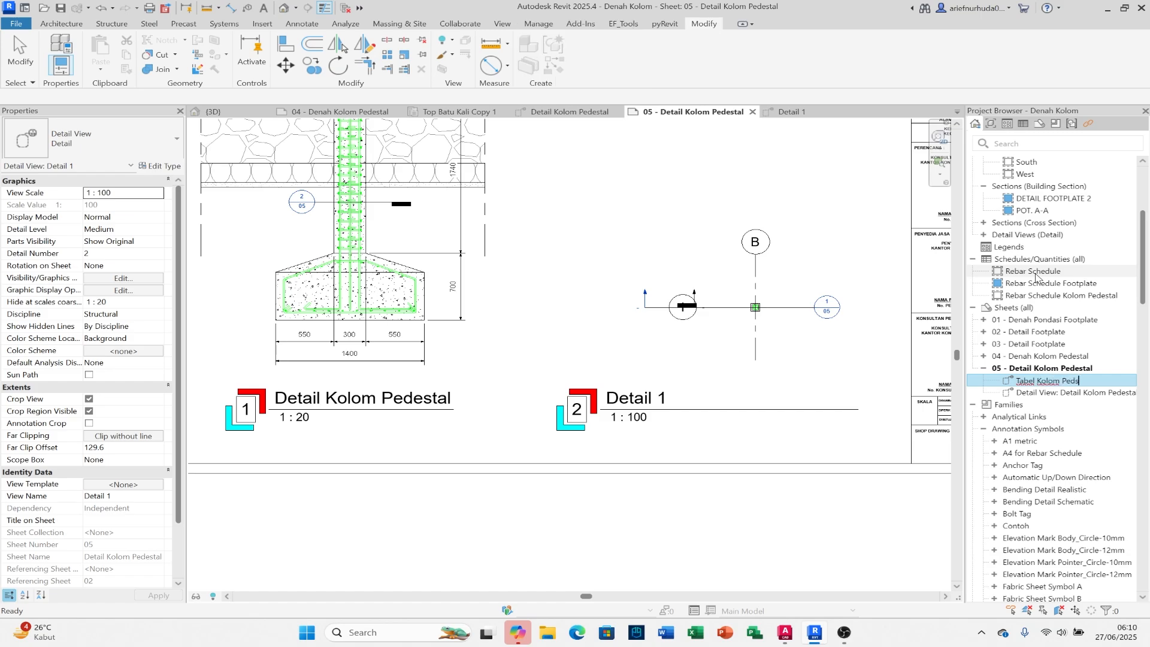
text(stal)
key(Return)
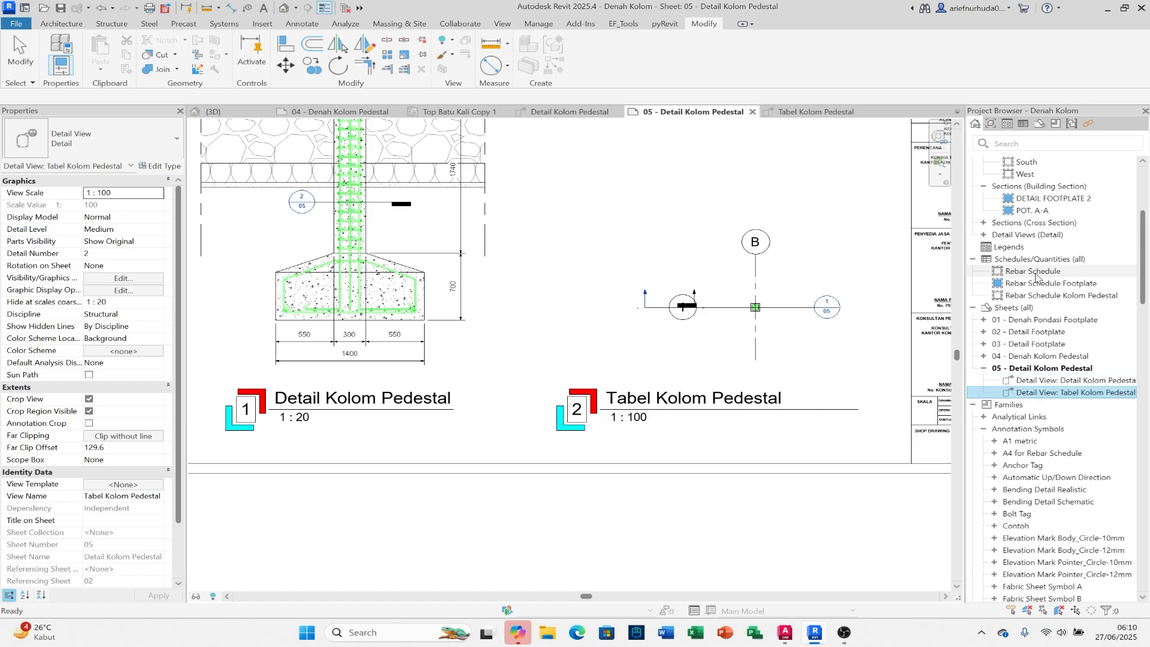
Step: Shorten the Tabel Kolom Pedestal title line to end just past the title text
click(735, 496)
click(754, 411)
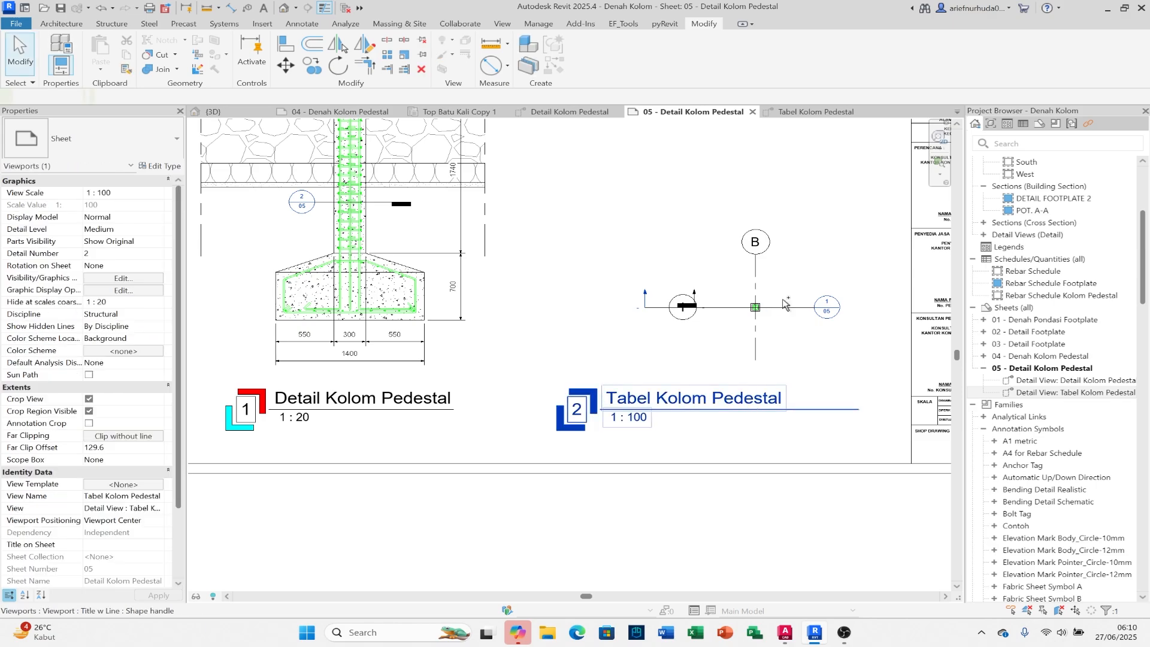
scroll(838, 408, up, 1)
scroll(857, 410, up, 1)
drag(861, 410, 754, 416)
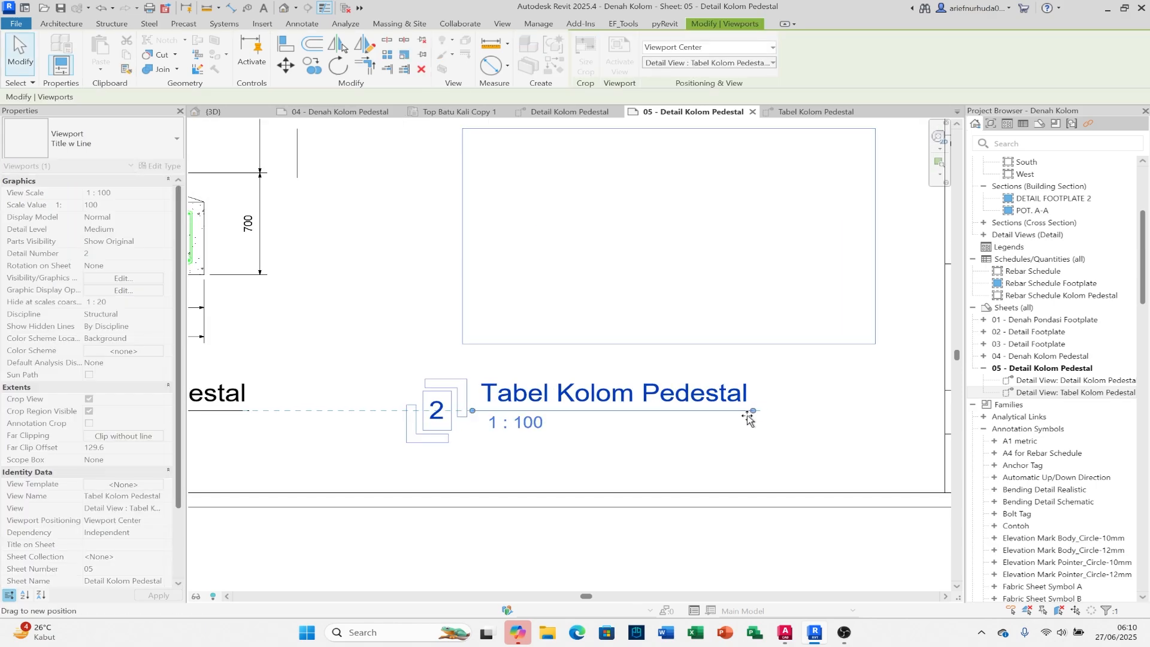
Step: Activate the Tabel Kolom Pedestal viewport and turn off the Sections annotation category in its visibility overrides
double_click(759, 316)
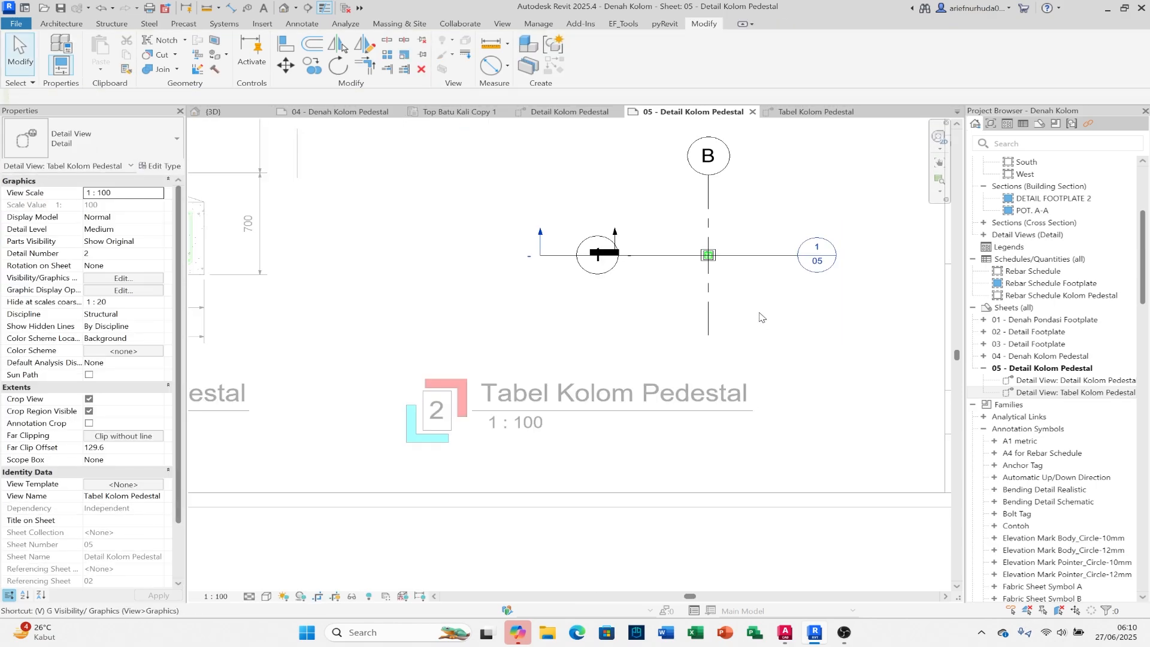
text(gse)
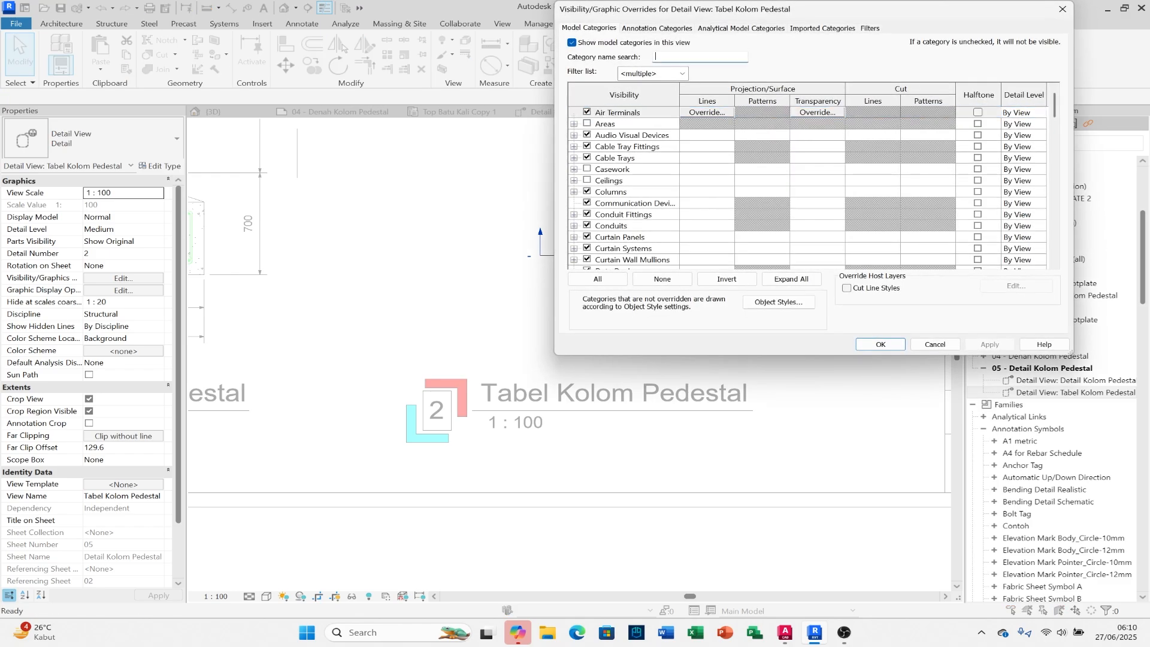
text(c)
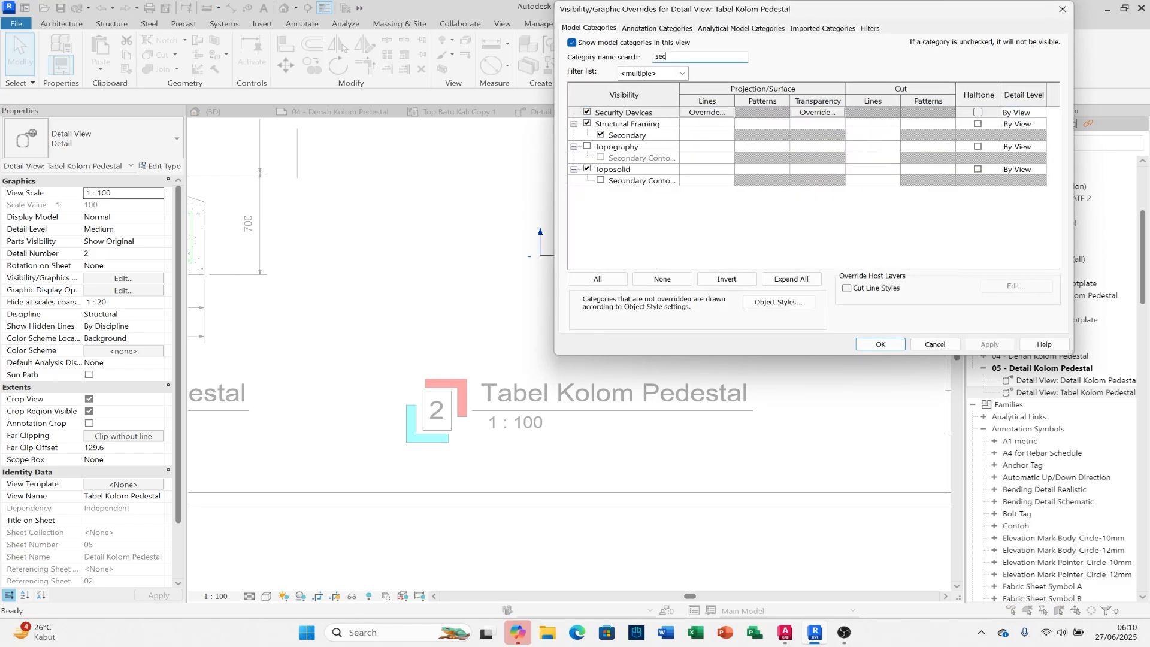
click(662, 30)
click(677, 56)
text(sec)
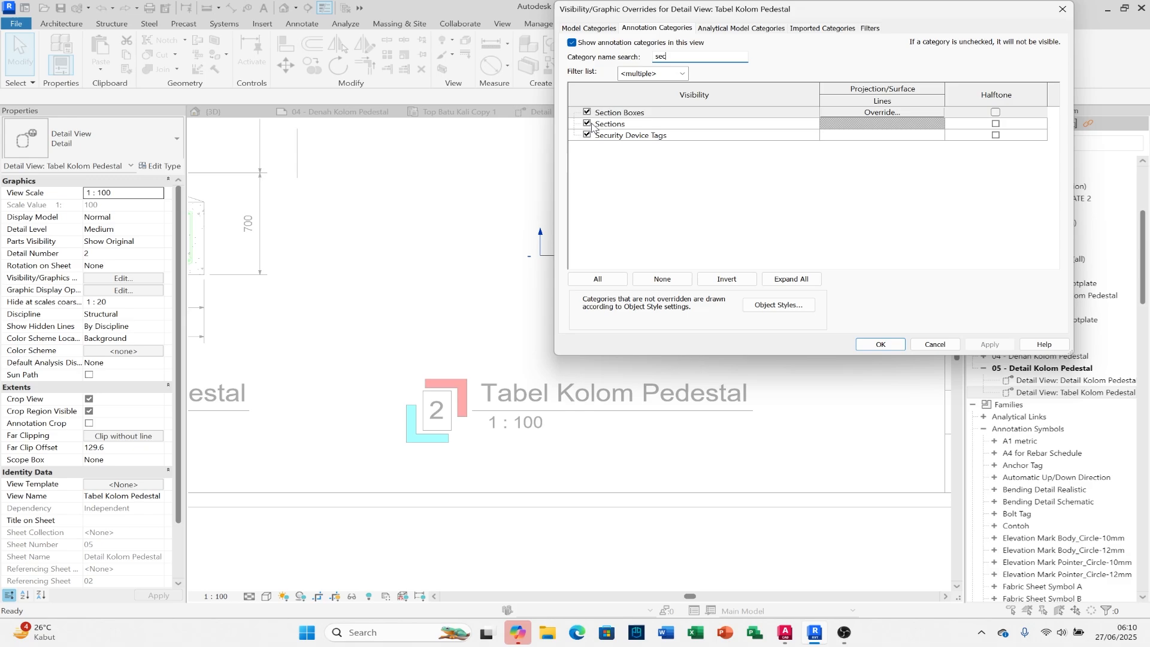
click(588, 124)
drag(869, 9, 295, 49)
click(415, 384)
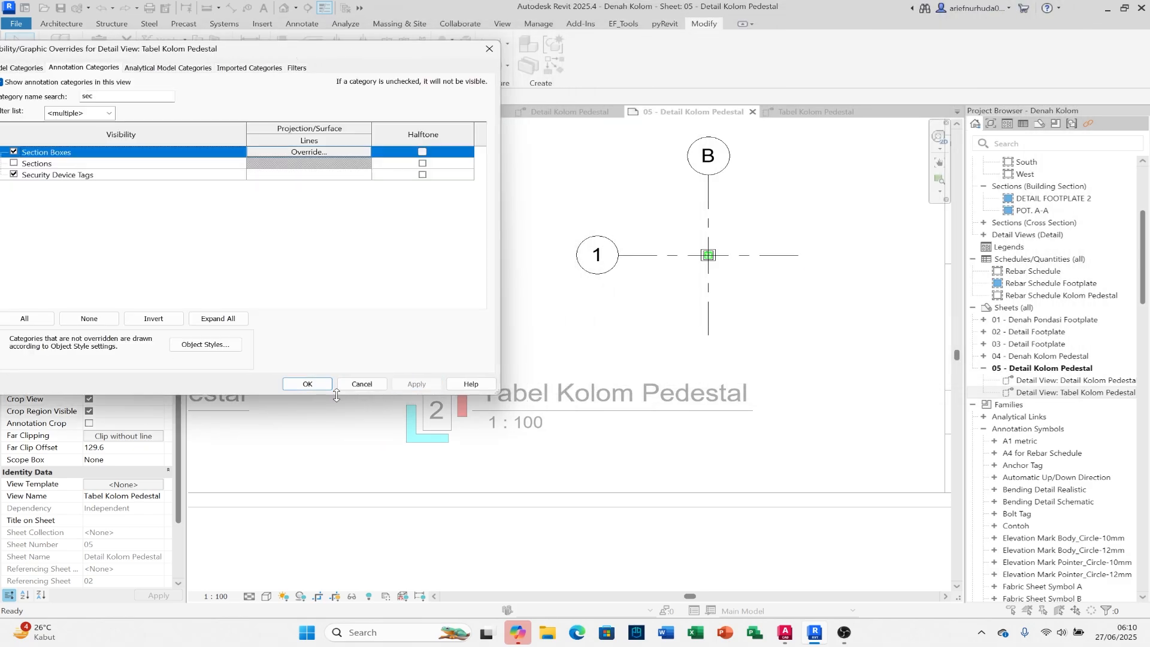
click(307, 384)
Step: Hide grids B and 1 in this view and turn off its crop region visibility
click(714, 309)
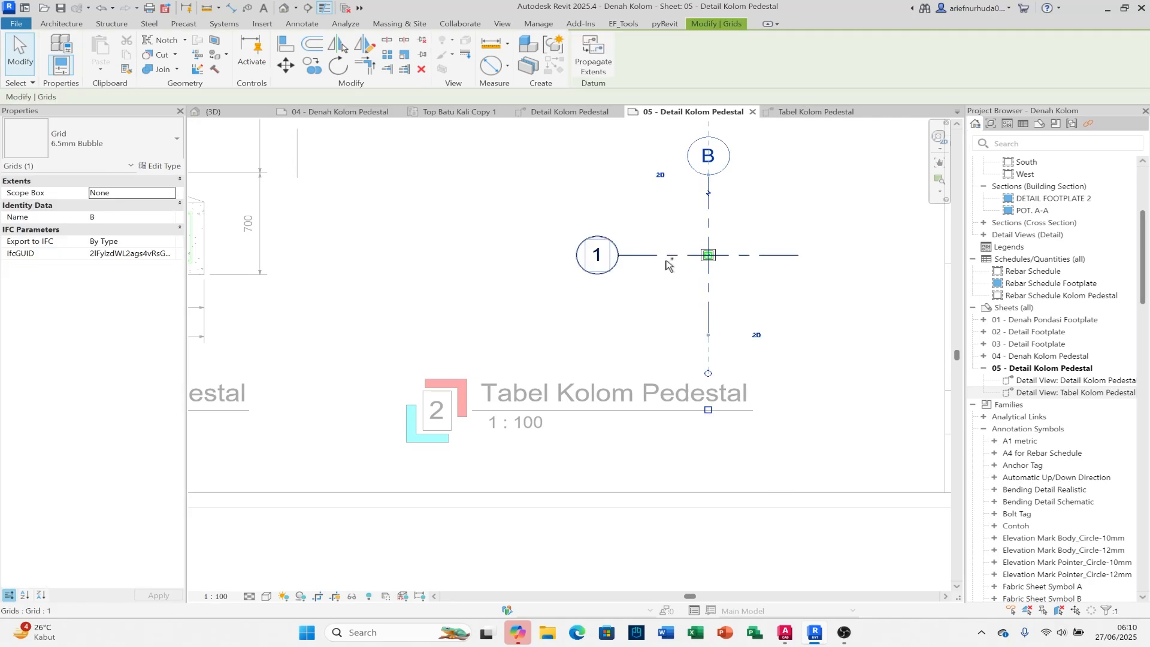
key(e)
key(h)
scroll(746, 262, up, 3)
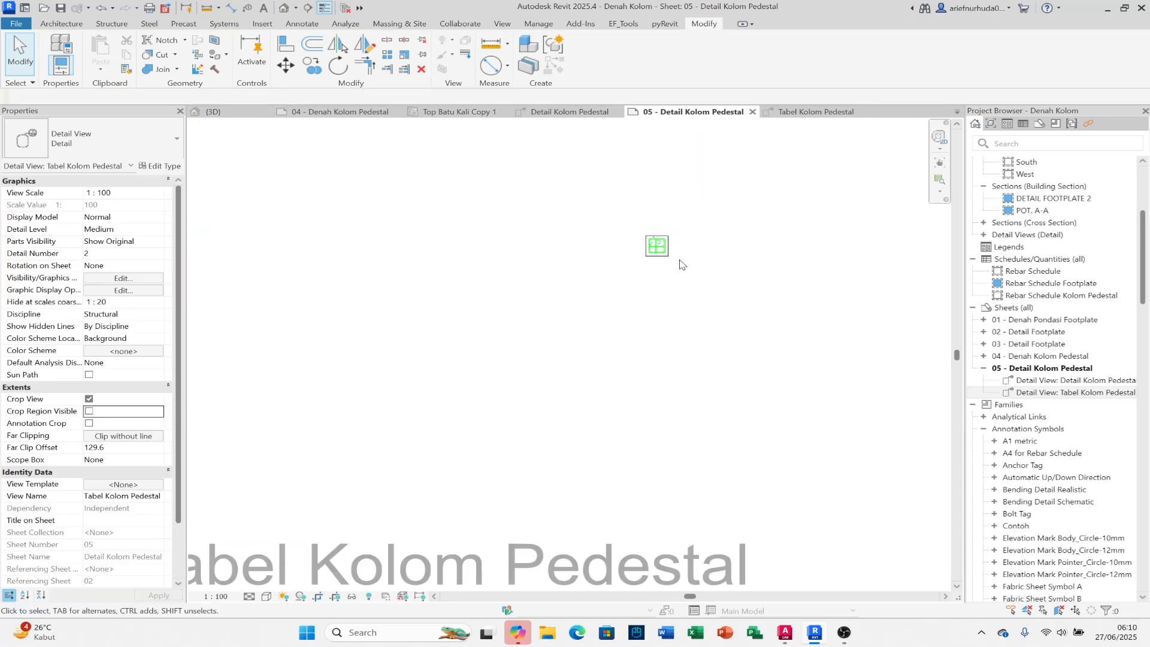
Step: Set the Tabel Kolom Pedestal view scale to 1:20 and deactivate the viewport
click(216, 597)
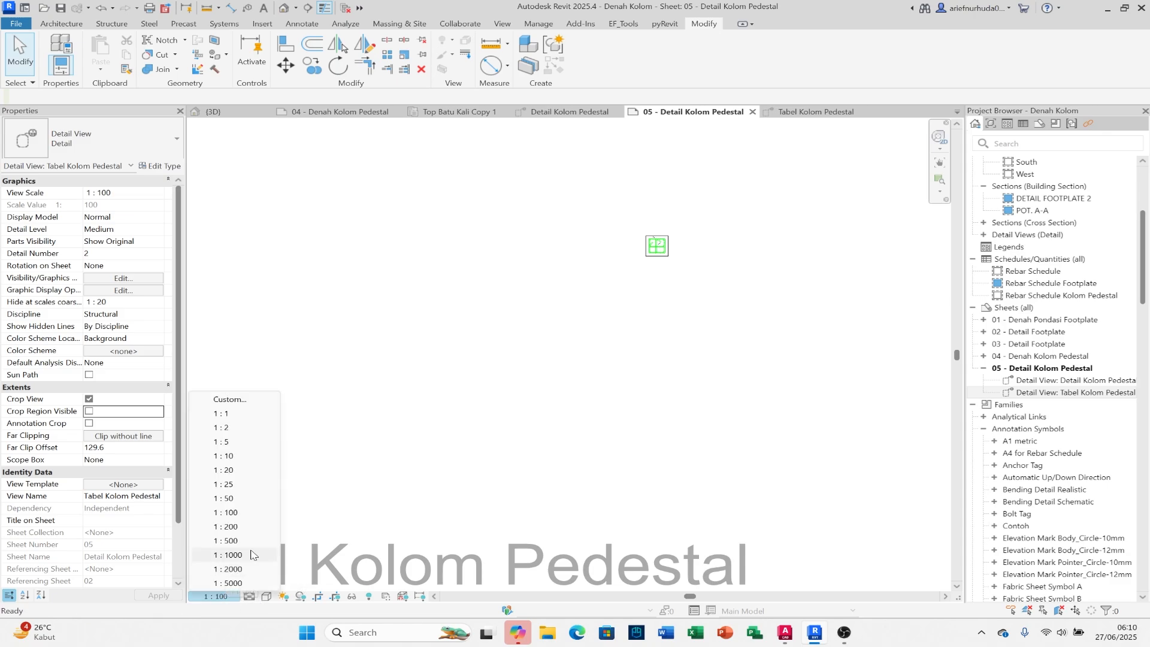
click(223, 470)
scroll(635, 437, down, 5)
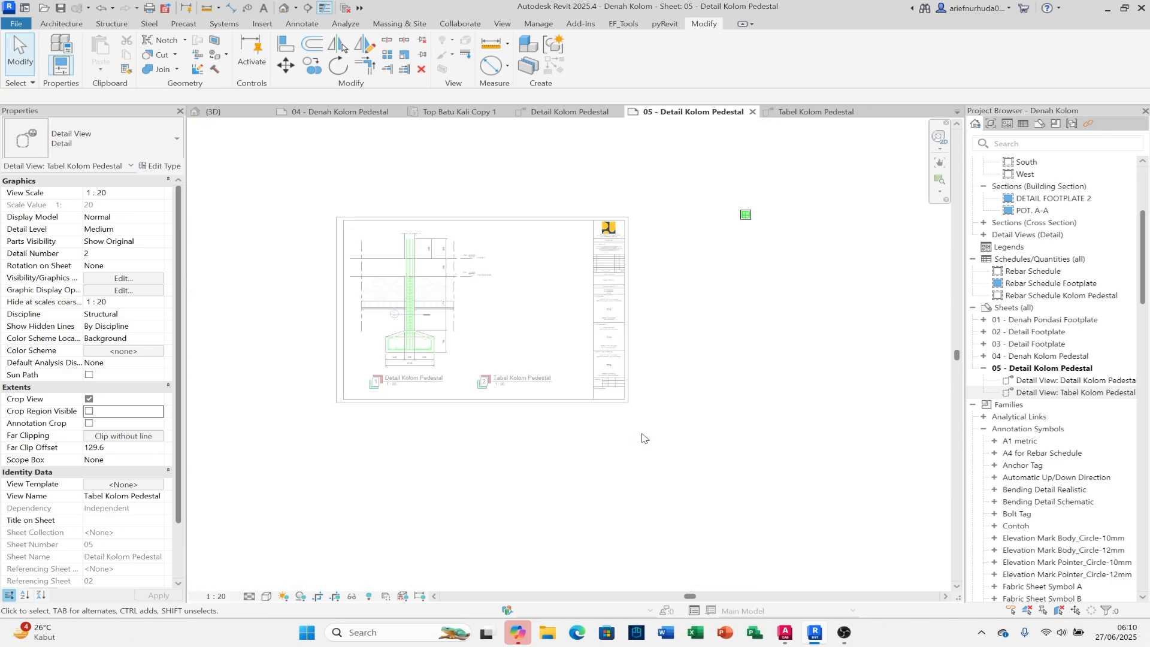
double_click(671, 315)
Step: Move the Tabel Kolom Pedestal viewport onto the sheet, into the empty area beside the Detail Kolom Pedestal view
scroll(614, 149, up, 2)
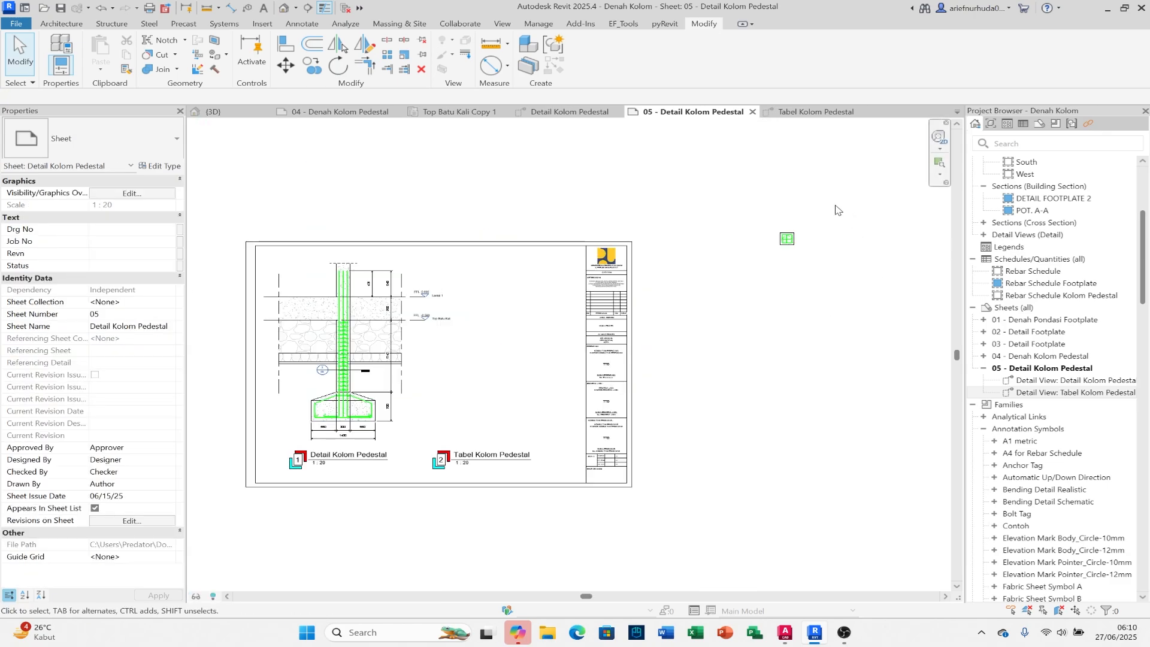
drag(521, 385, 492, 410)
scroll(492, 410, down, 3)
middle_drag(444, 487, 501, 441)
Step: Move the Tabel Kolom Pedestal title back onto the sheet, level with the Detail Kolom Pedestal title and below its viewport
click(436, 448)
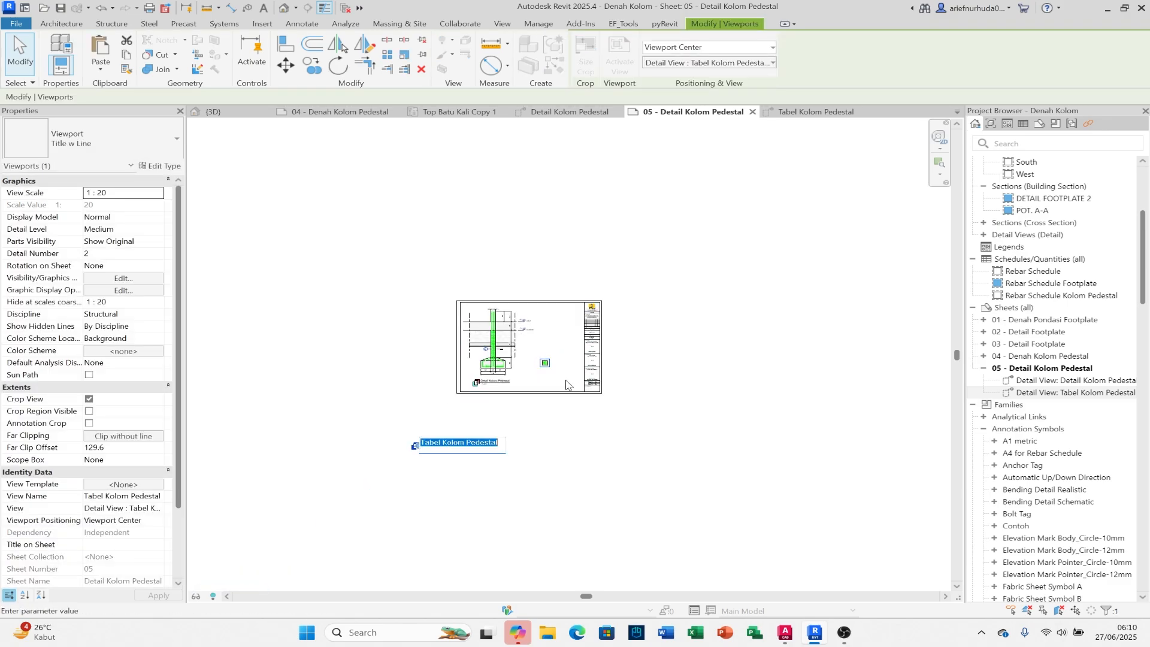
scroll(553, 379, up, 3)
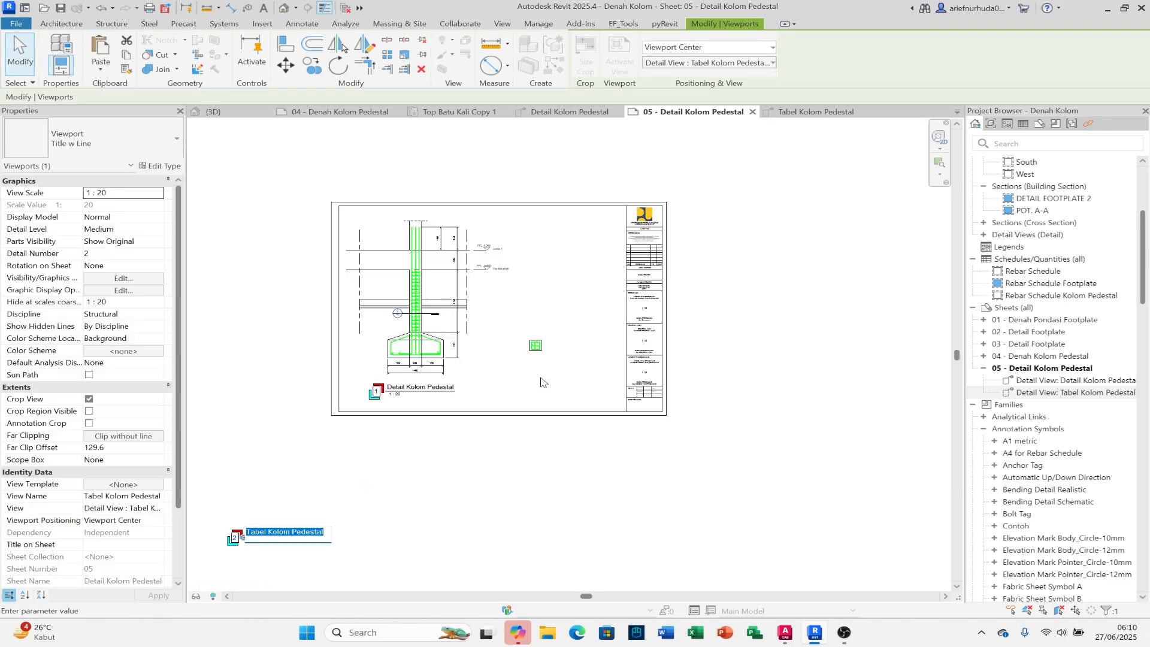
click(275, 538)
click(488, 418)
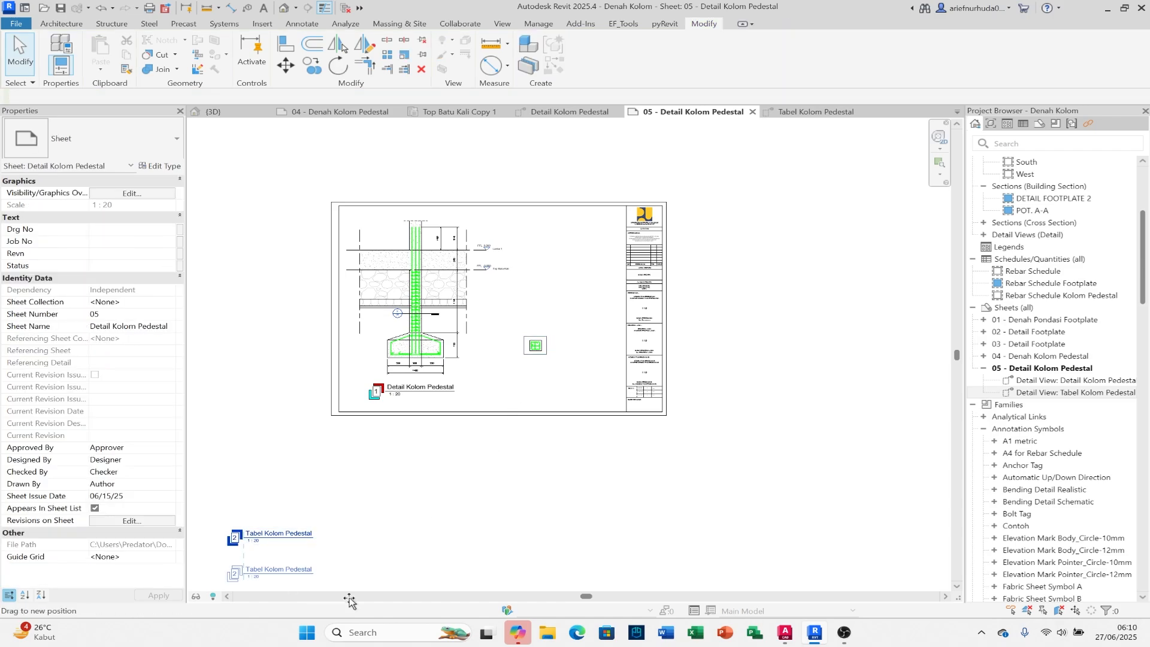
drag(520, 390, 540, 391)
Step: Activate the Tabel Kolom Pedestal viewport, set its scale to 1:10, and deactivate it
scroll(544, 349, up, 4)
double_click(546, 365)
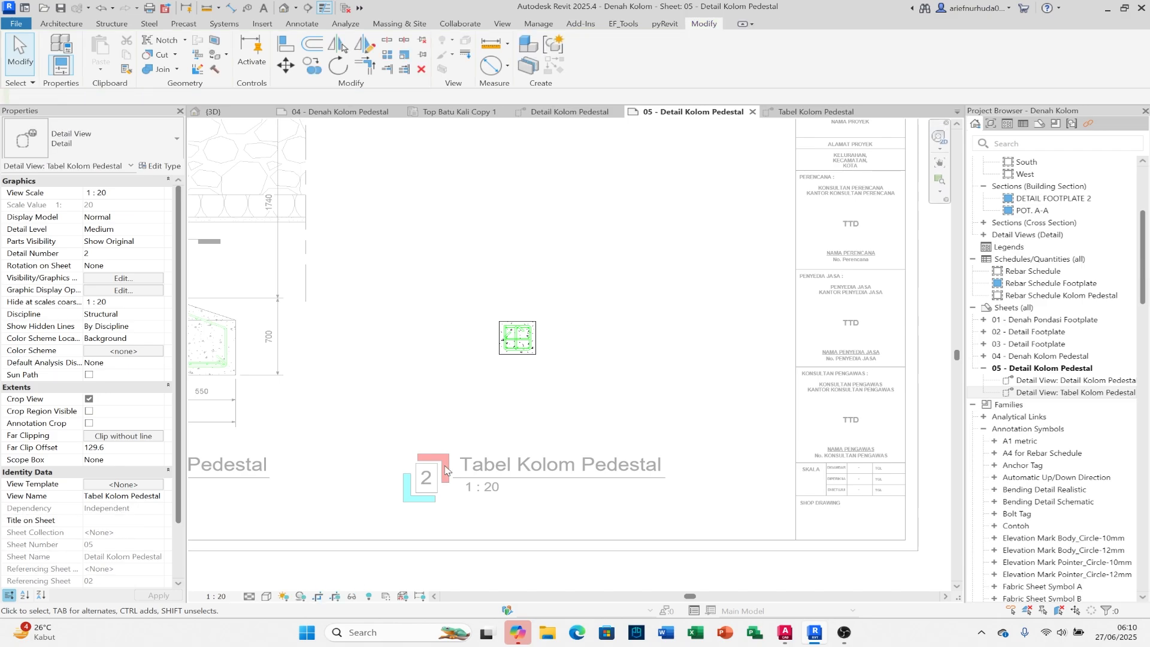
scroll(448, 413, down, 2)
click(225, 597)
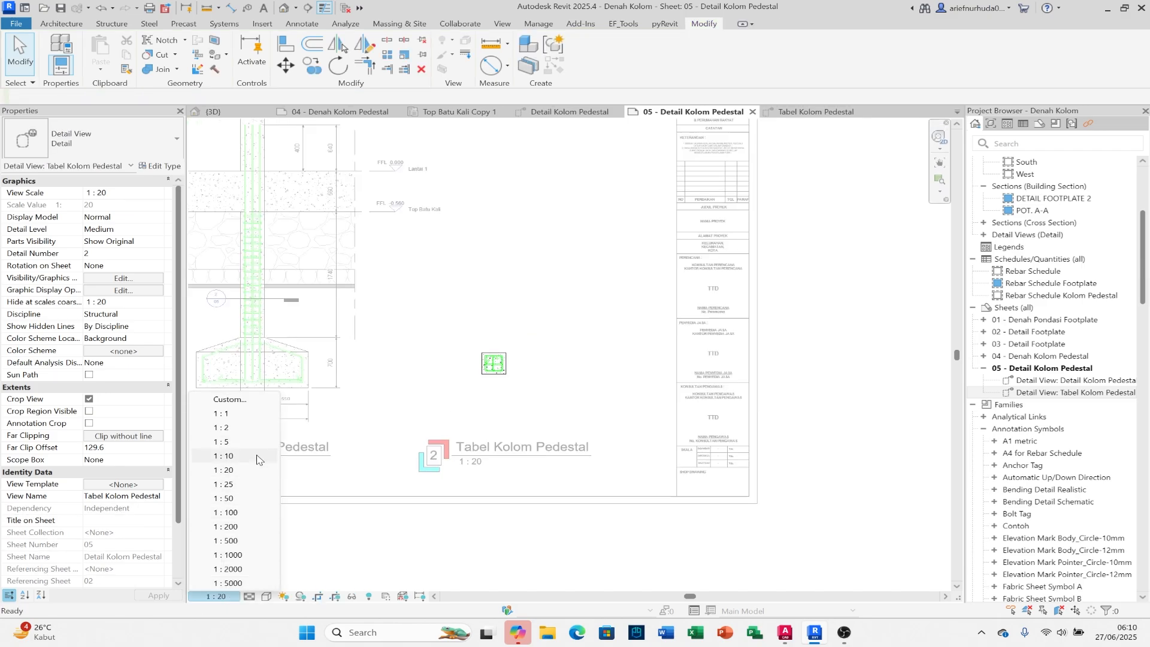
click(257, 459)
scroll(476, 371, down, 2)
double_click(683, 432)
scroll(510, 350, up, 2)
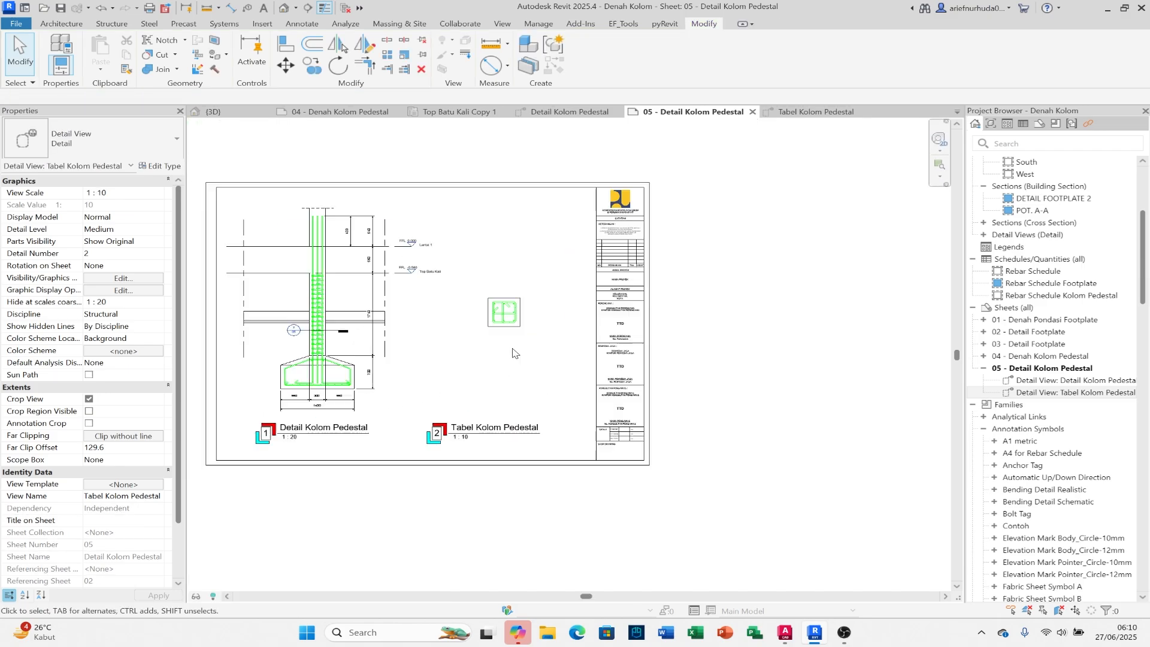
Step: Move the Tabel Kolom Pedestal viewport down so the cross-section sits closer above its title
drag(512, 322, 528, 372)
scroll(599, 225, down, 2)
scroll(608, 365, up, 5)
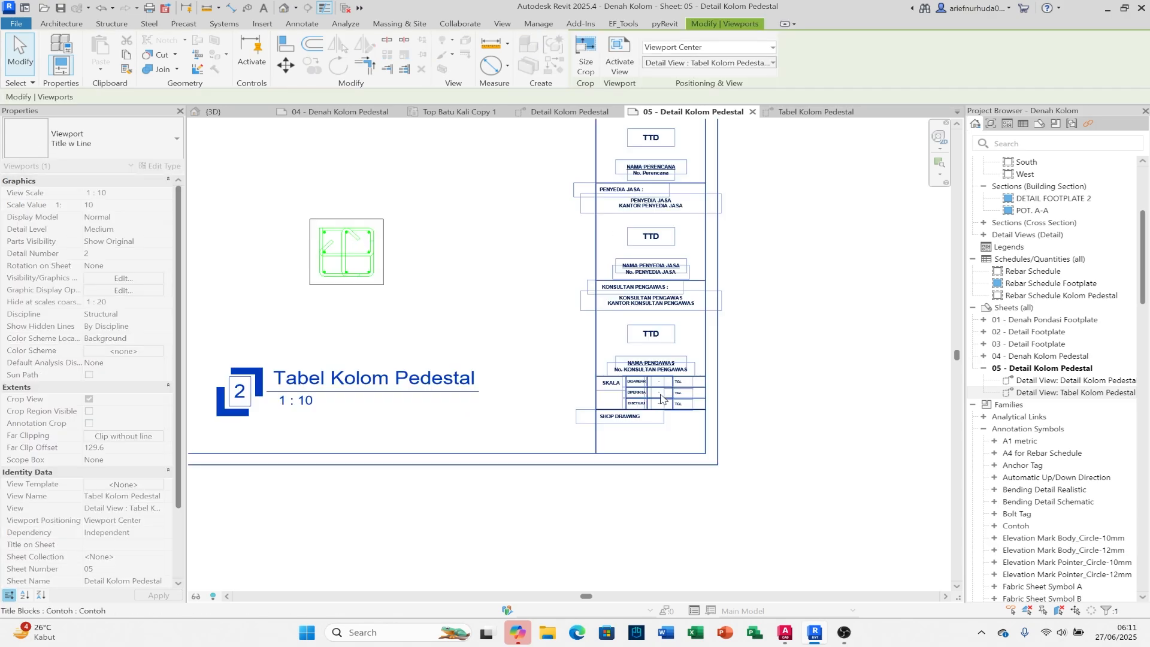
scroll(586, 398, down, 5)
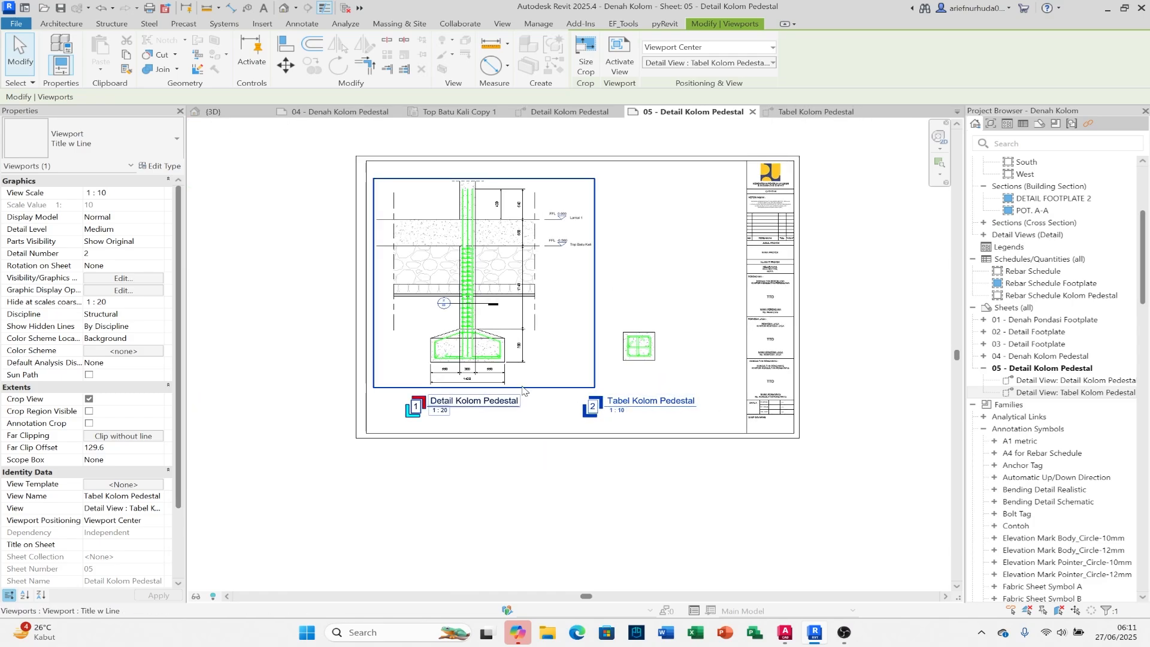
Step: Activate the Detail Kolom Pedestal viewport and start Tag by Category with the leader type set to Free End
scroll(522, 387, up, 3)
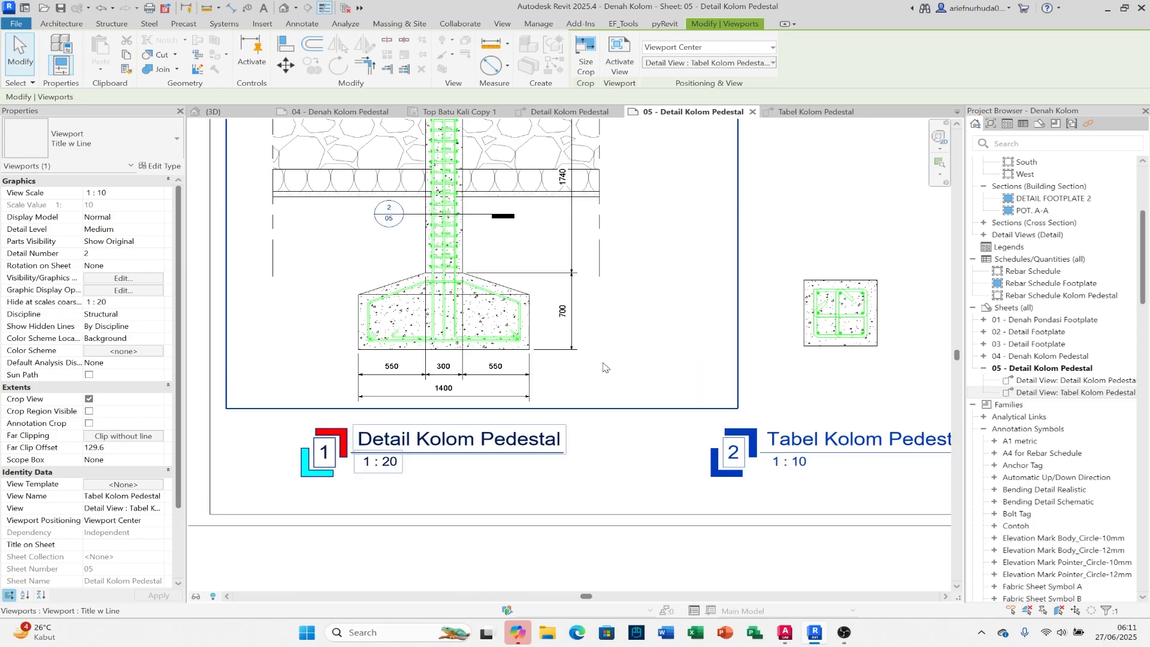
middle_drag(630, 417, 663, 495)
double_click(681, 368)
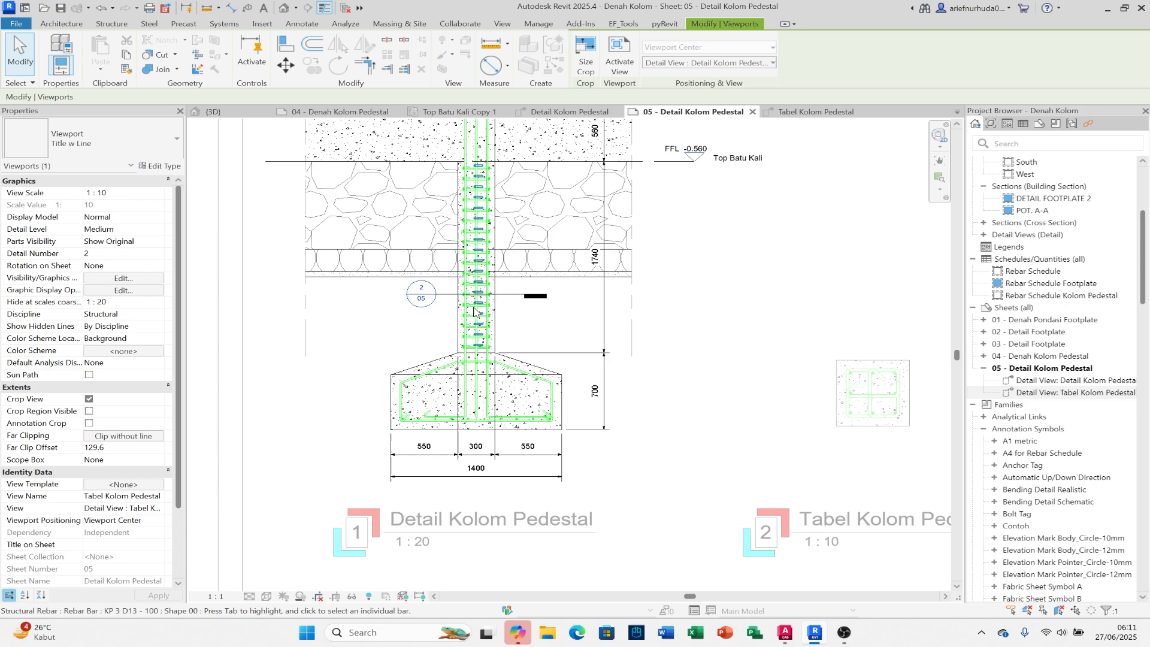
middle_drag(469, 317, 495, 353)
scroll(493, 351, up, 3)
key(t)
key(g)
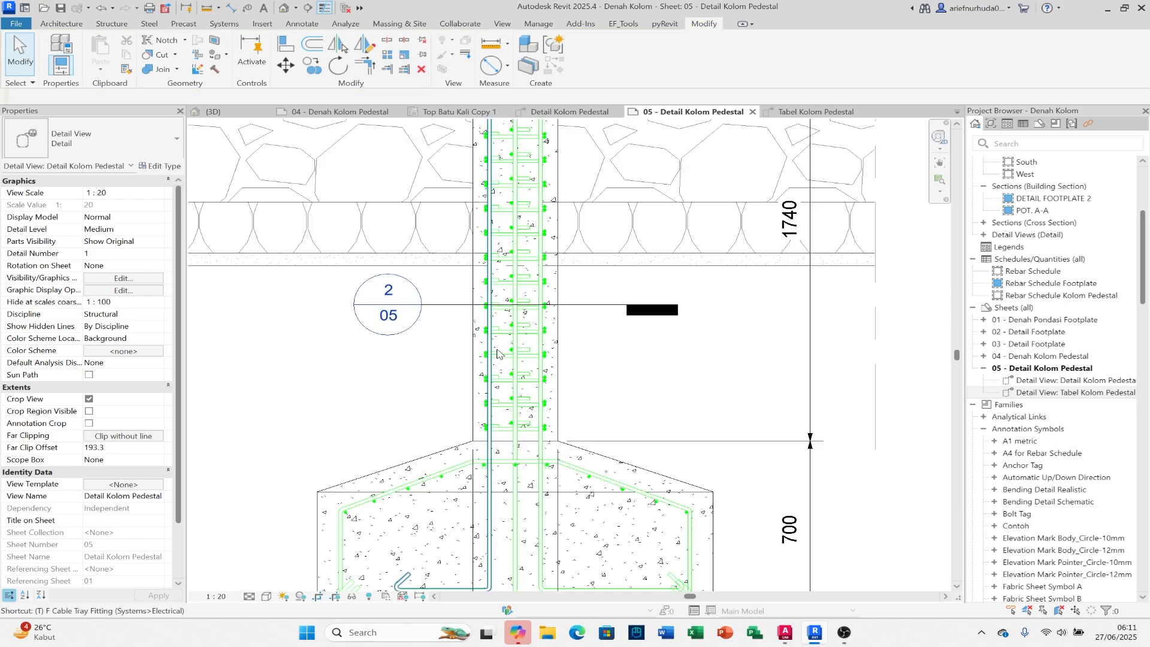
scroll(500, 355, up, 1)
key(Escape)
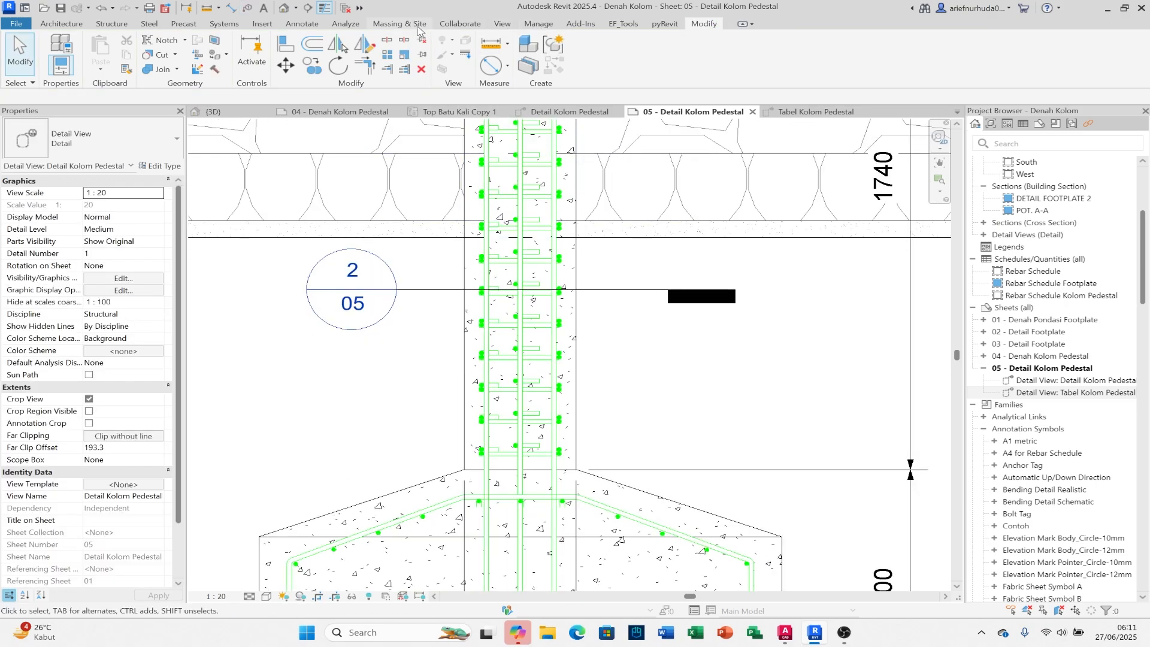
click(301, 24)
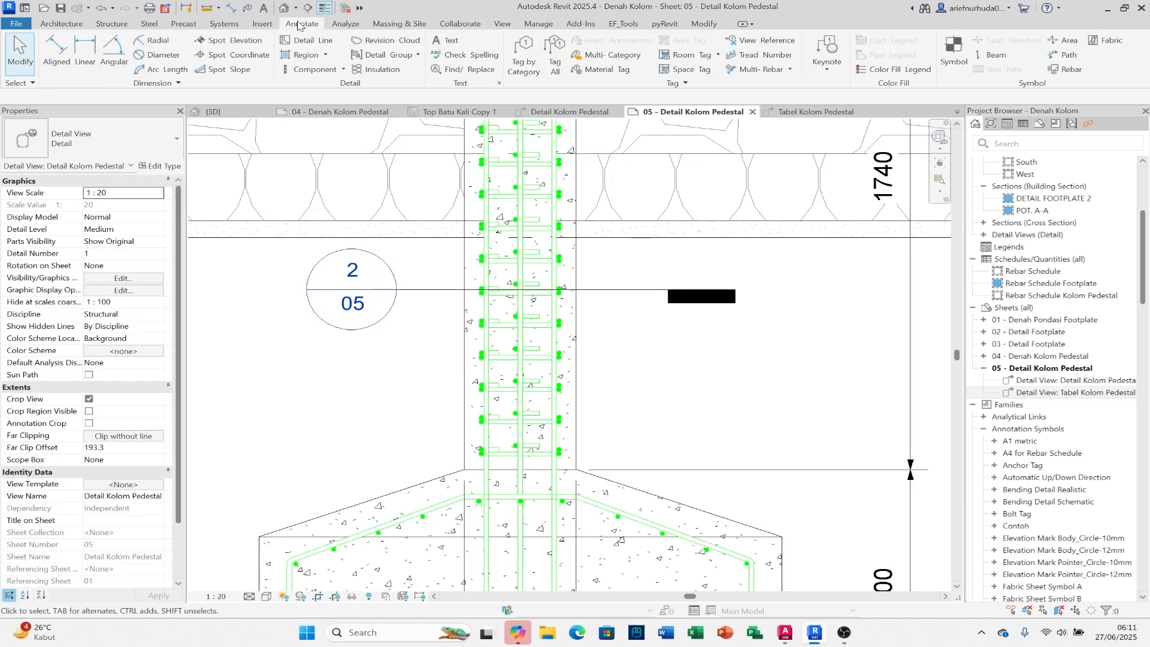
click(516, 54)
scroll(497, 370, down, 2)
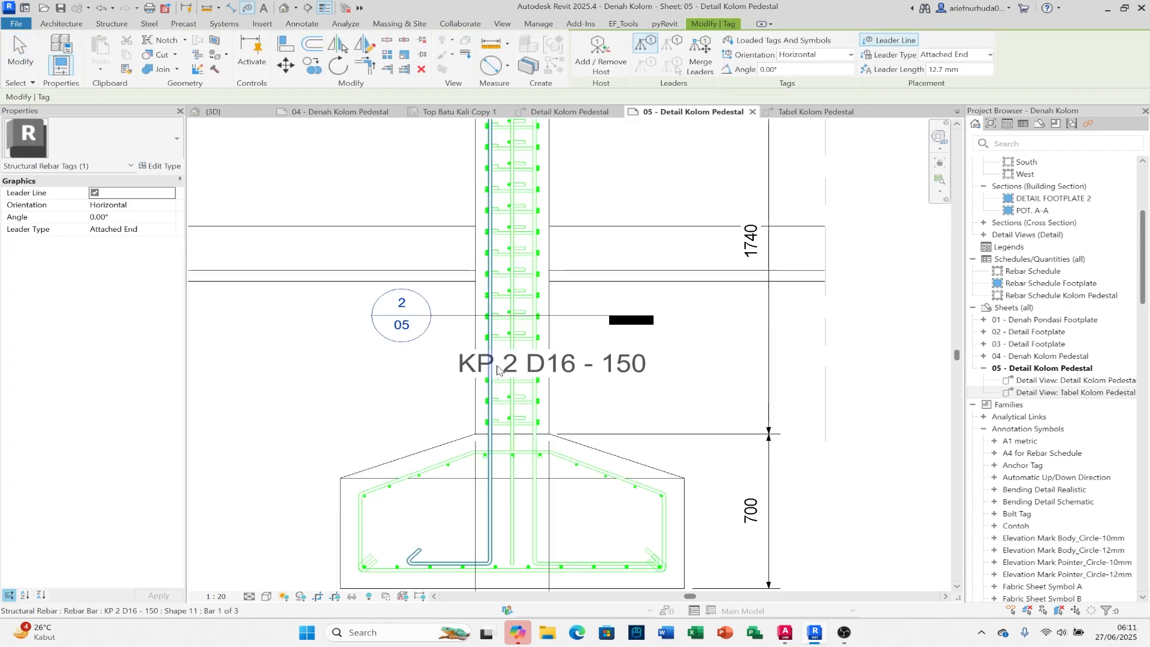
scroll(506, 368, up, 3)
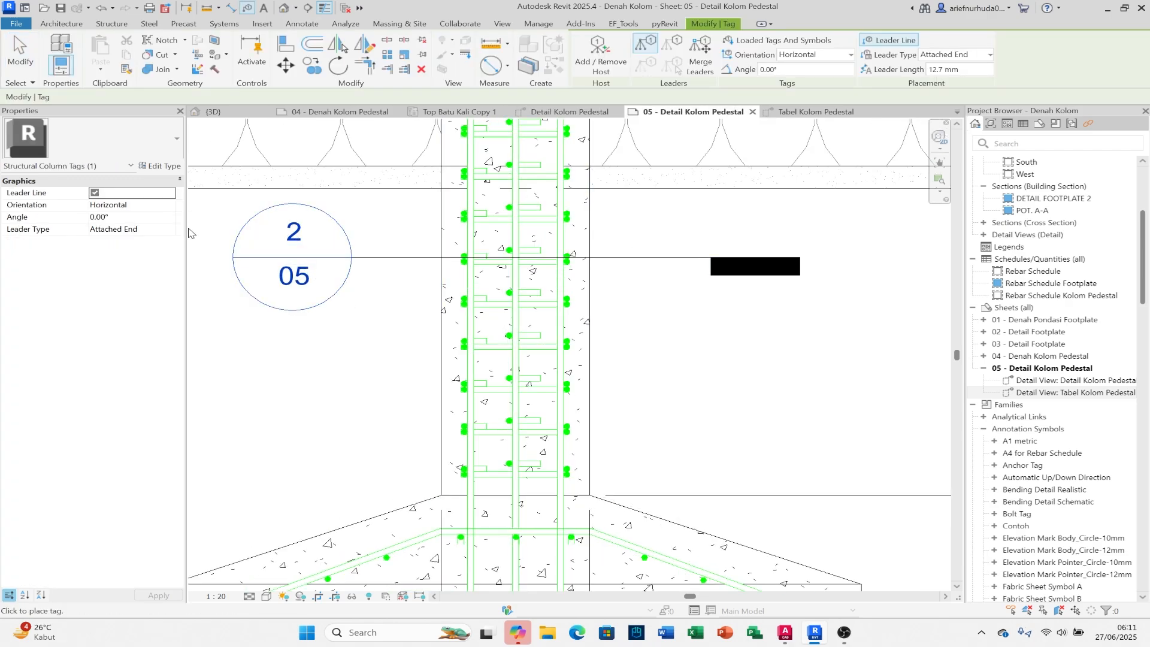
click(127, 254)
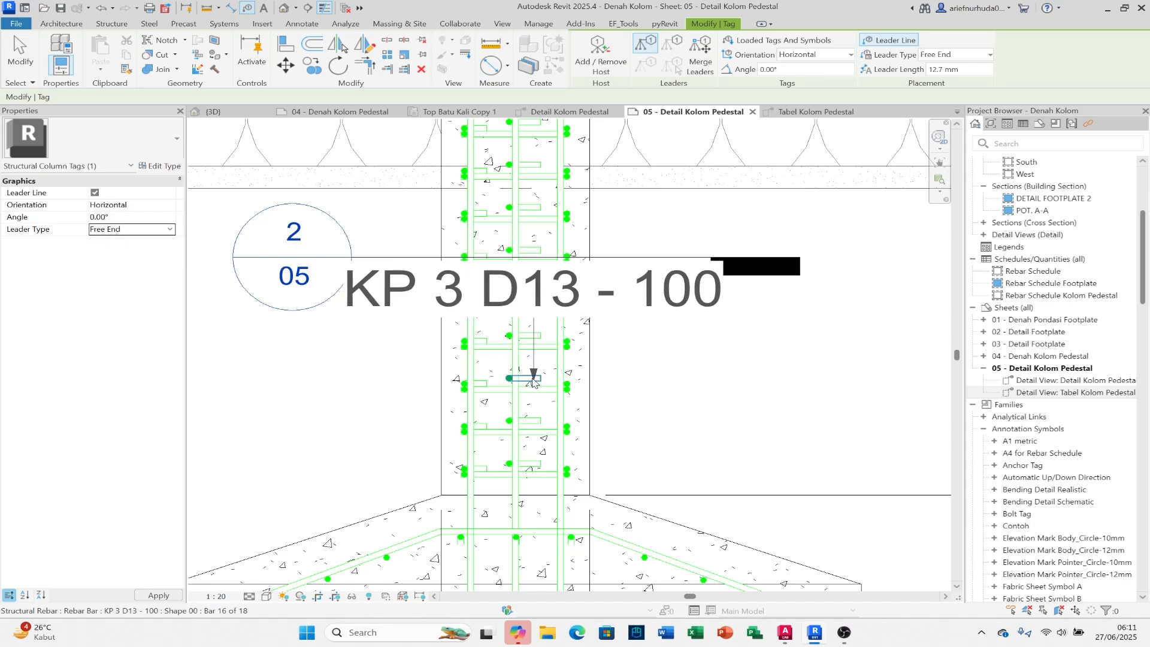
Step: Examine the pedestal column's reinforcement and the titles and scales of both views on the sheet
scroll(527, 377, down, 2)
scroll(537, 375, down, 4)
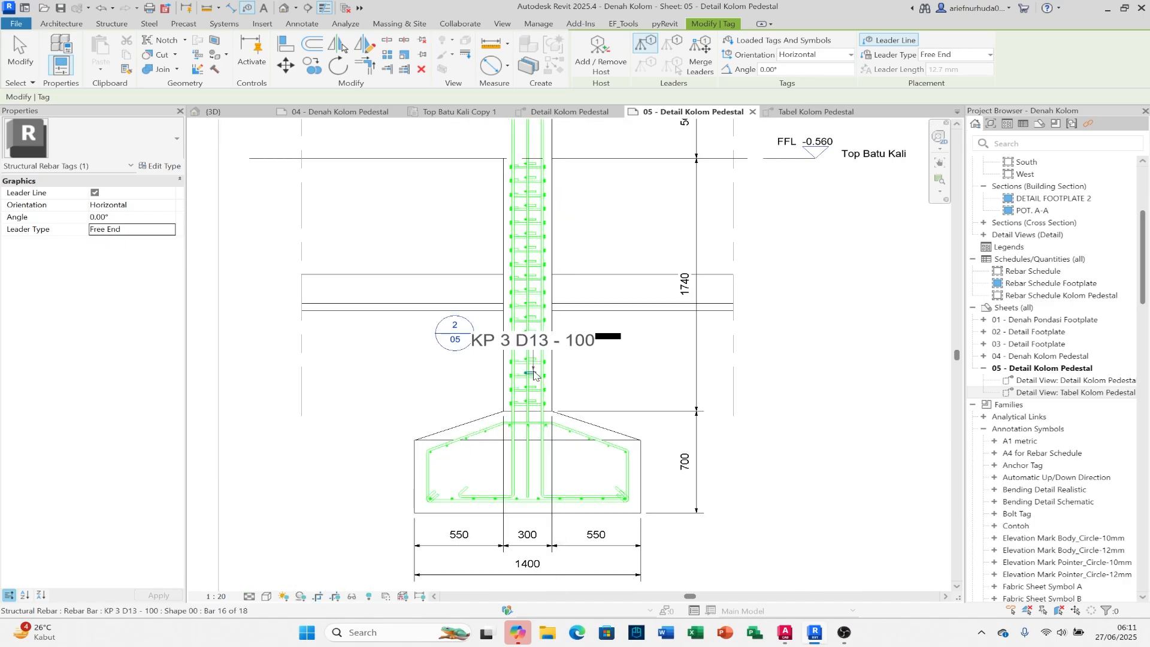
scroll(537, 376, up, 6)
scroll(535, 375, down, 2)
scroll(535, 365, down, 3)
scroll(530, 384, up, 3)
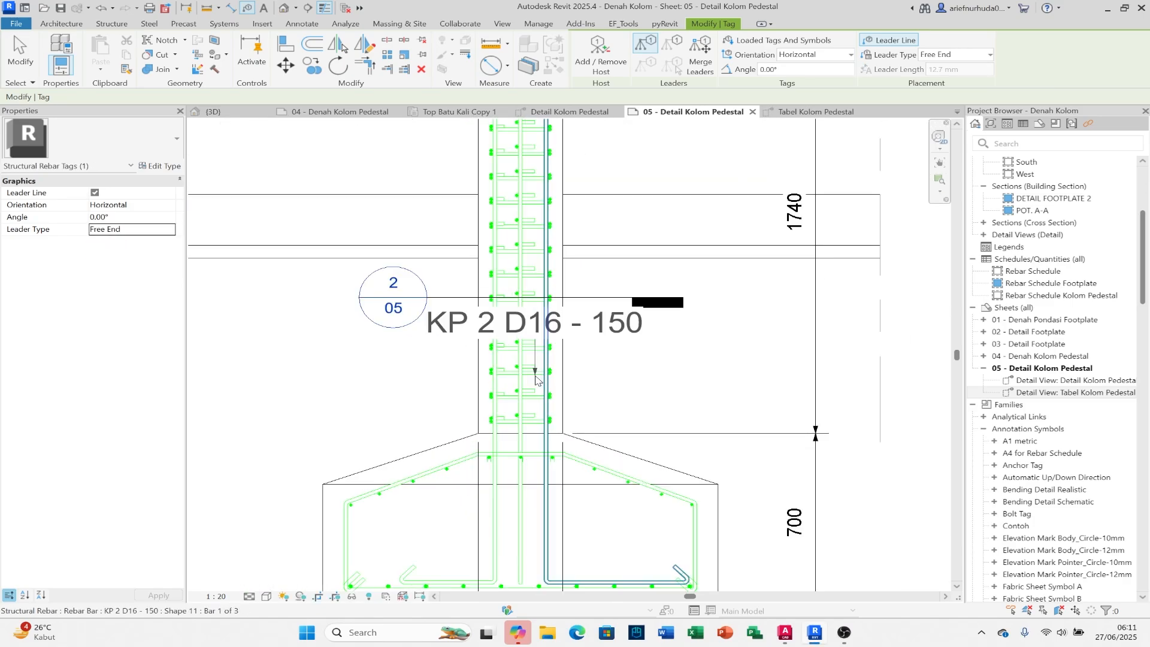
scroll(539, 348, down, 3)
scroll(548, 302, up, 5)
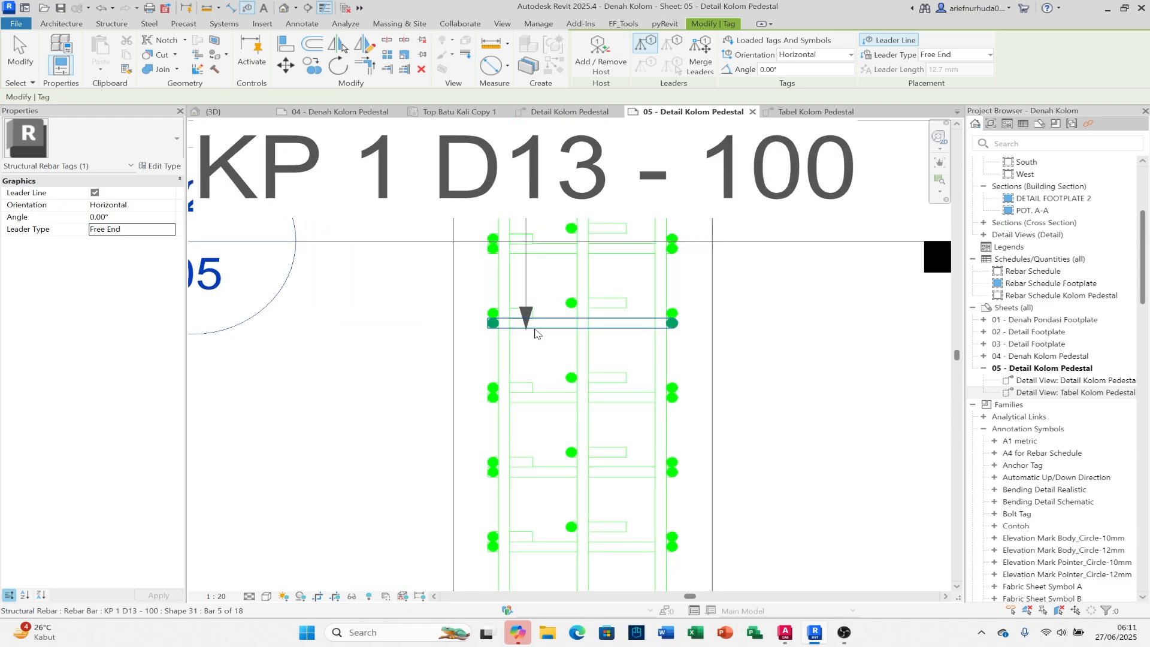
scroll(575, 383, down, 5)
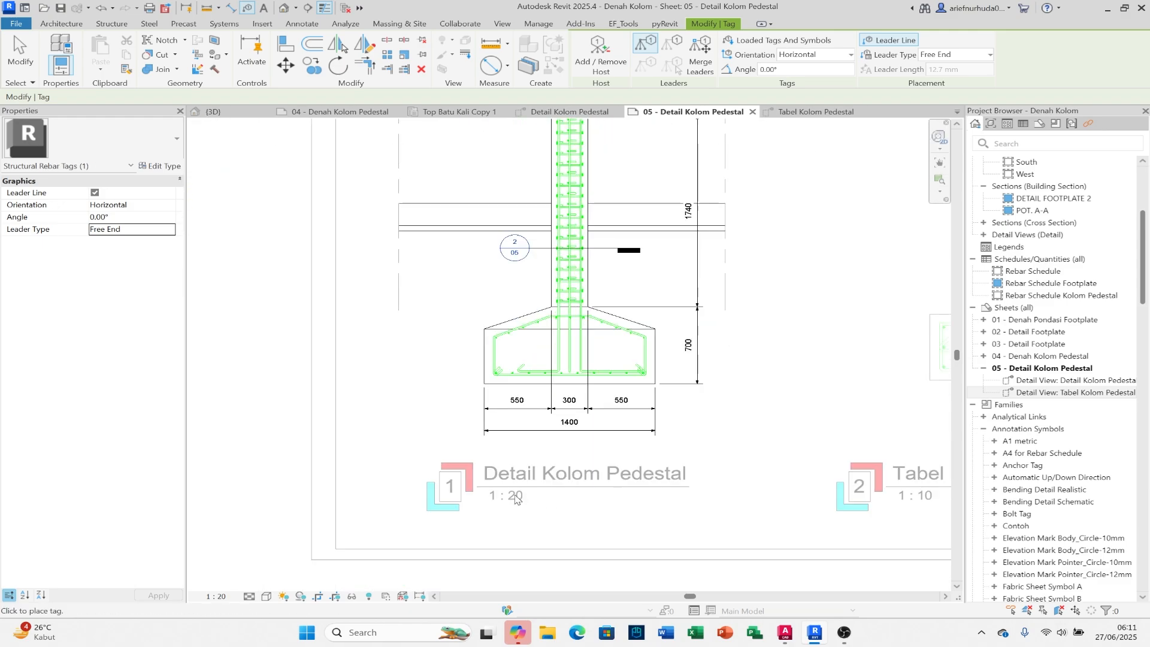
scroll(538, 487, down, 3)
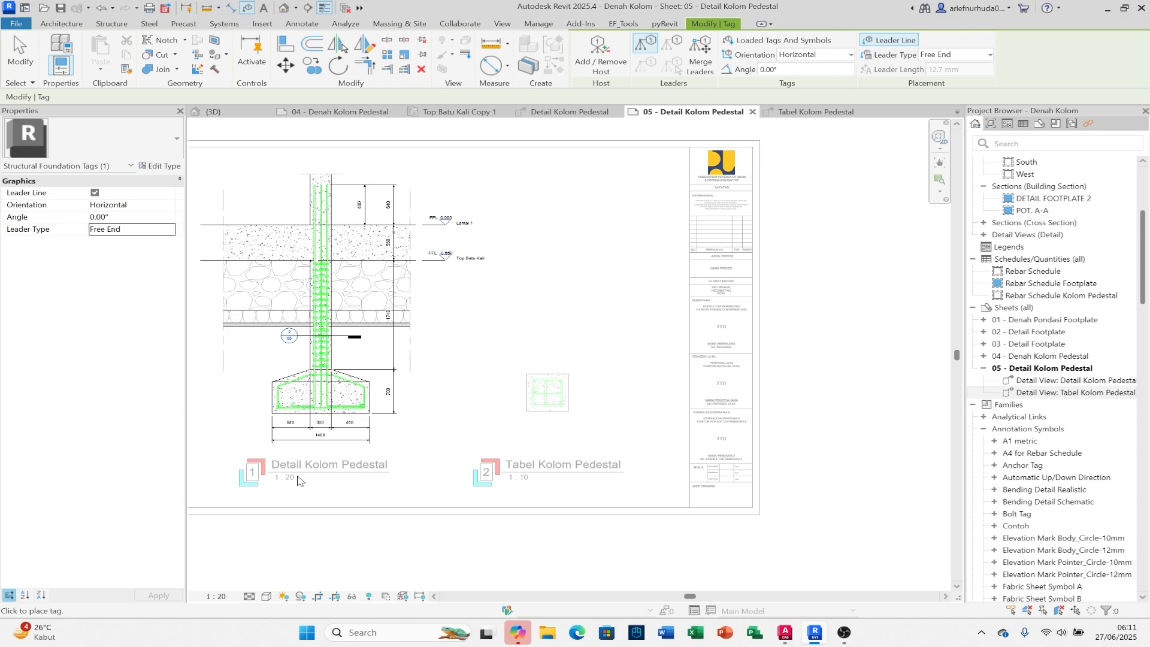
scroll(393, 484, up, 2)
middle_drag(361, 485, 465, 496)
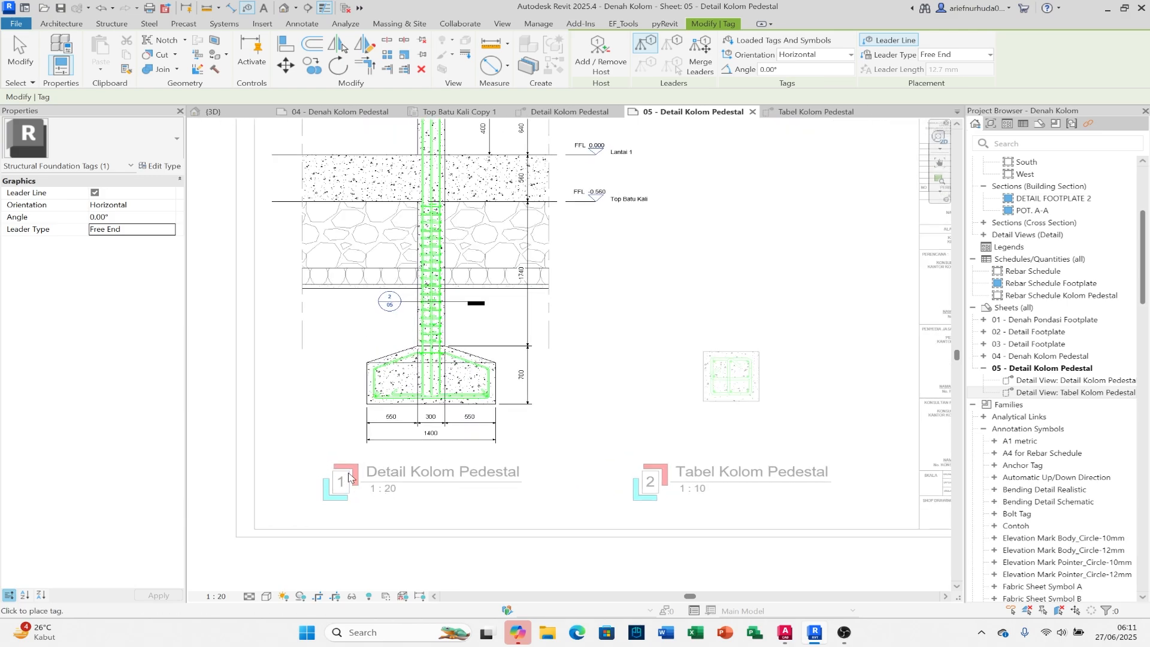
scroll(424, 466, down, 3)
scroll(383, 472, up, 6)
scroll(458, 470, down, 4)
middle_drag(488, 458, 341, 446)
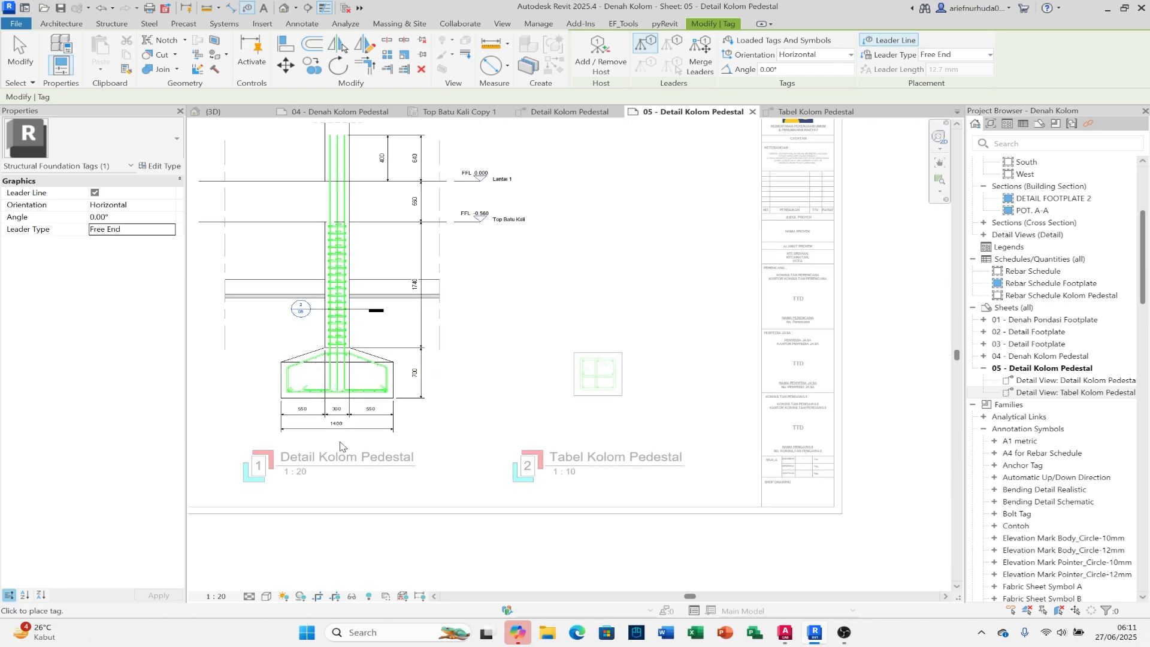
Step: Tag the KP 1 D13 - 100 and KP 3 D13 - 100 rebar sets, stacking both tags beside the column's left face below the section marker
scroll(502, 339, up, 10)
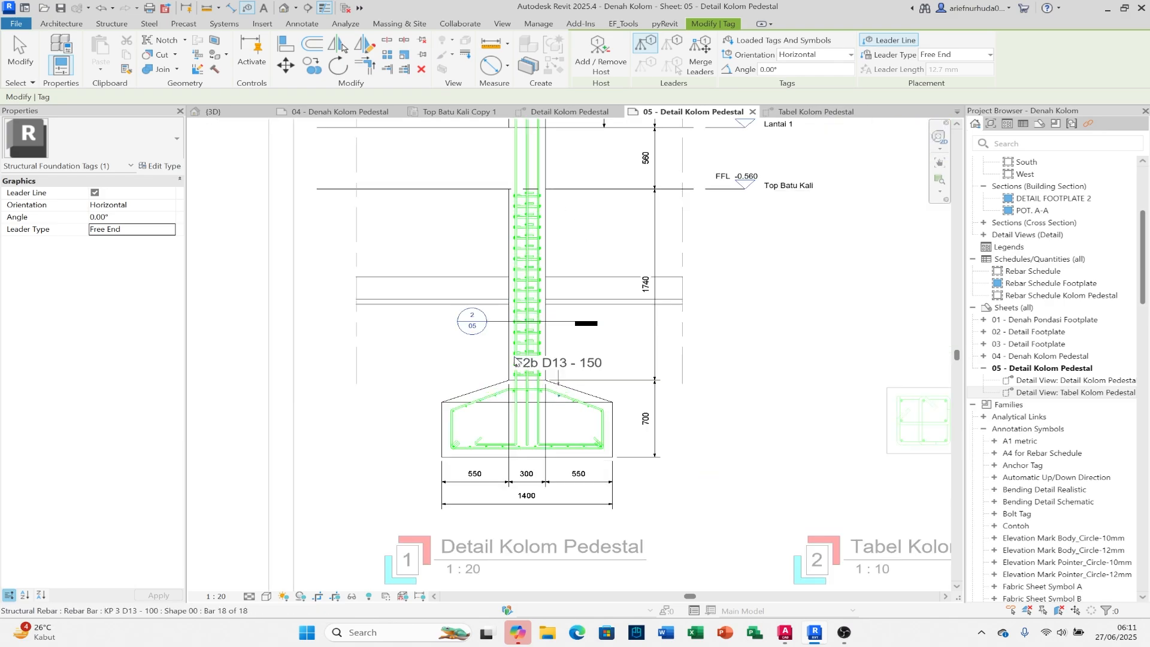
middle_drag(501, 335, 530, 388)
click(504, 337)
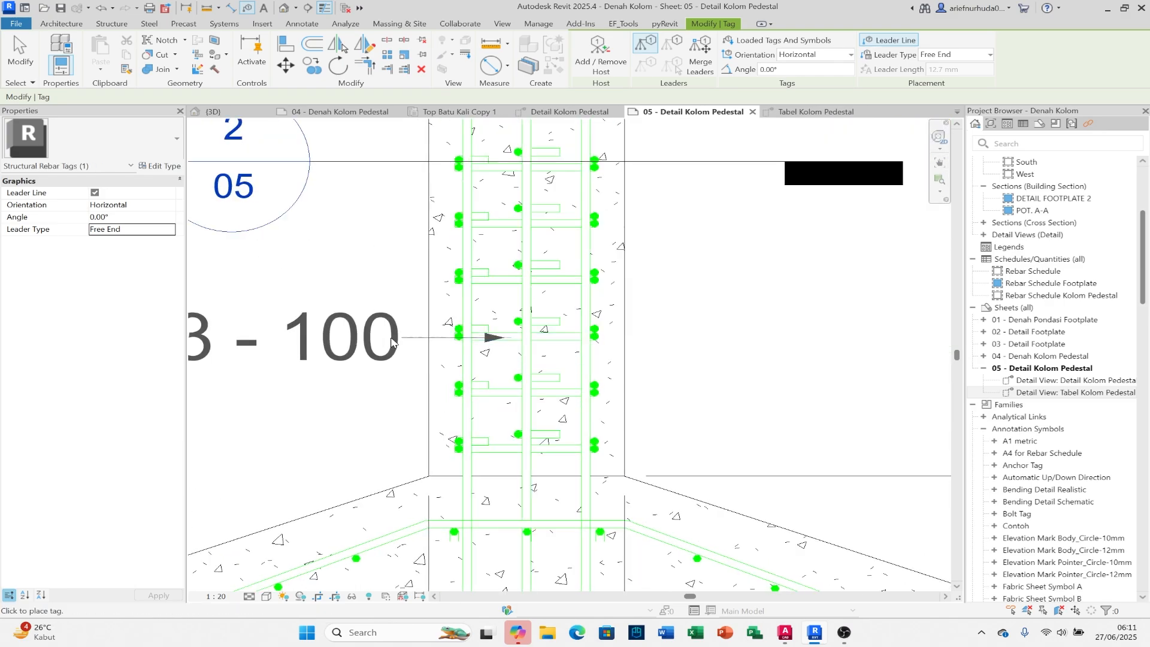
scroll(404, 338, down, 1)
middle_drag(404, 338, 525, 344)
scroll(525, 344, down, 1)
click(442, 344)
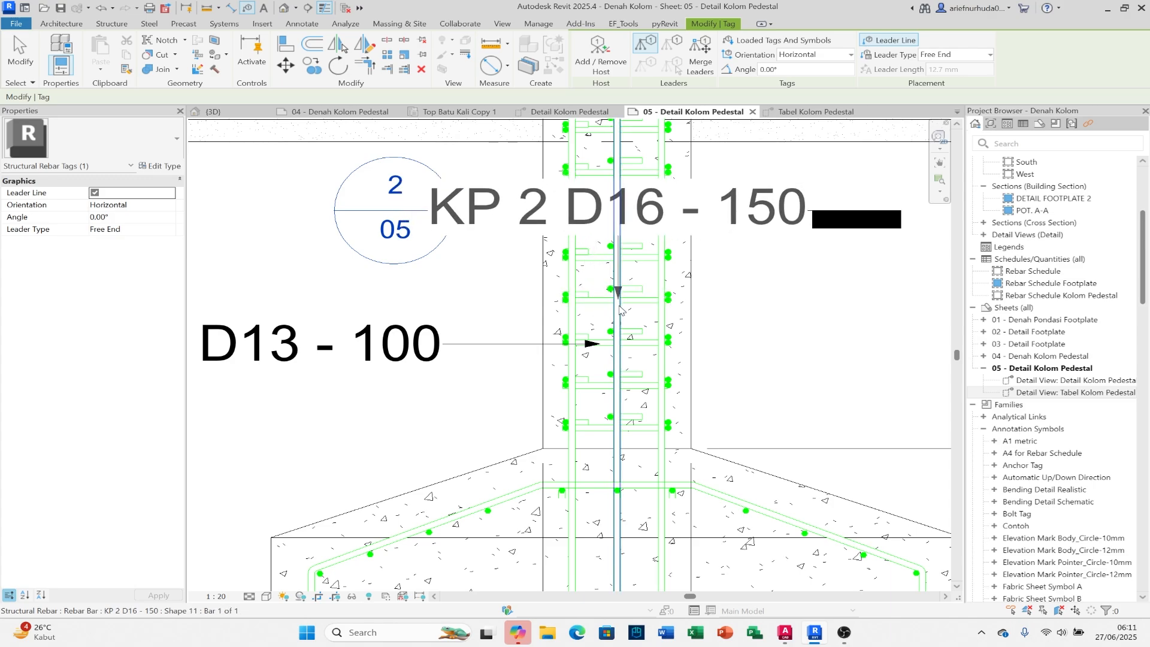
click(635, 291)
middle_drag(529, 300, 620, 300)
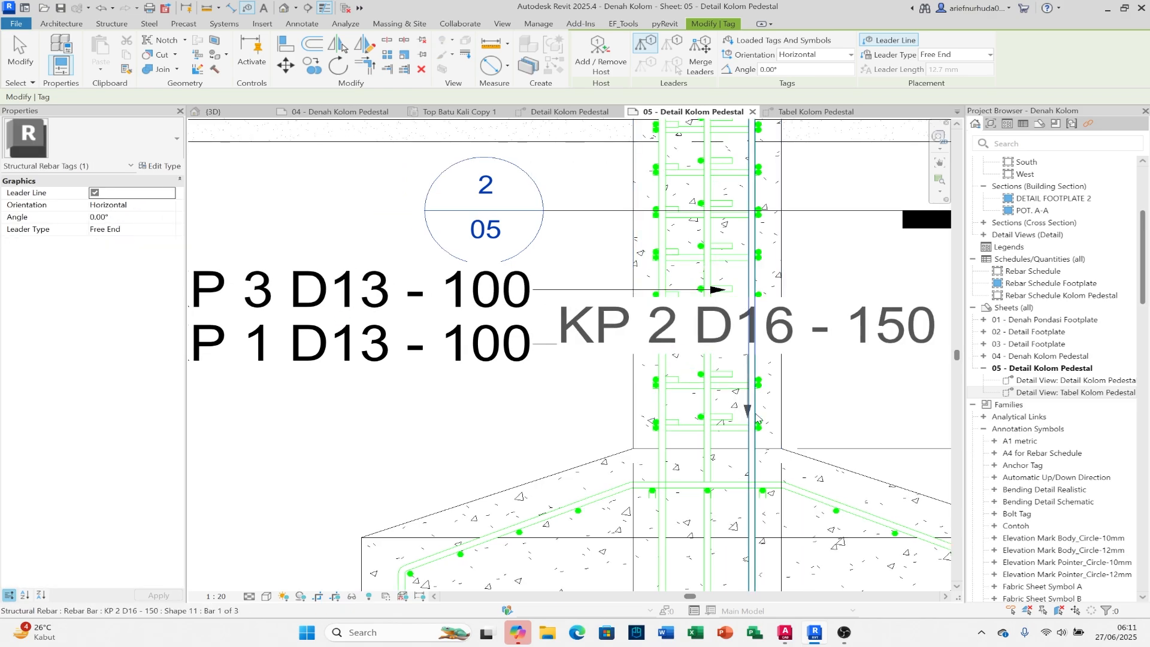
Step: Tag the column's right vertical bar as KP 2 D16 - 150, placing the tag below the KP 1 tag, and finish tagging
click(754, 441)
middle_drag(519, 438, 626, 428)
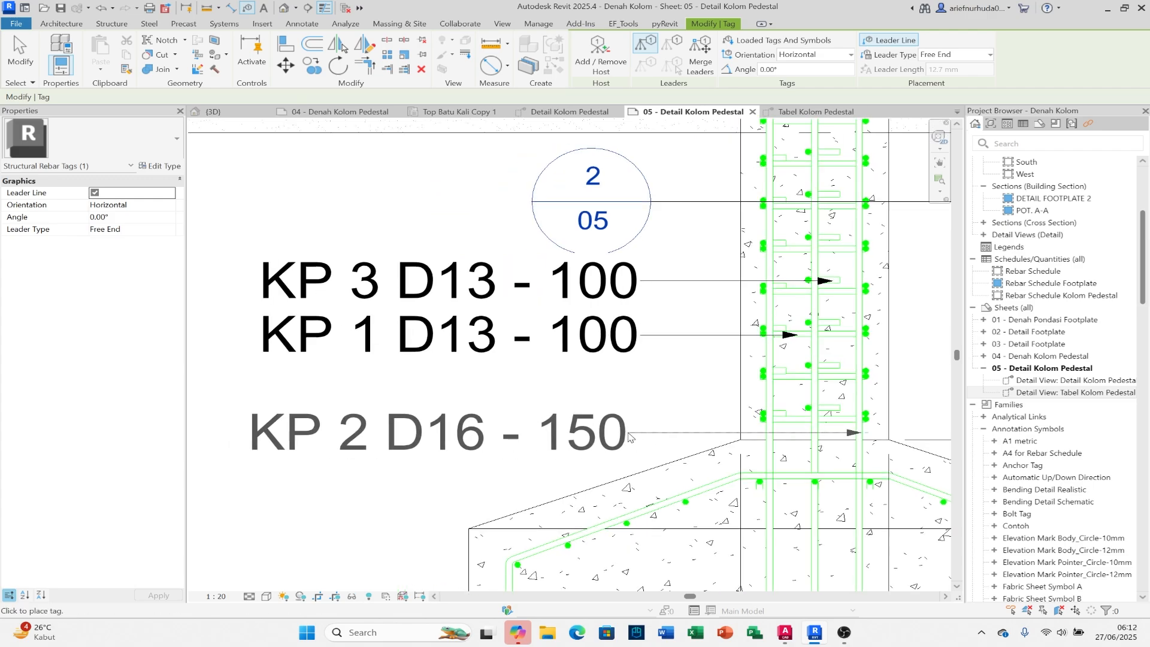
click(628, 437)
key(Escape)
Step: Add the column's left vertical bar as another host of the KP 2 D16 - 150 tag and straighten its leader
click(621, 435)
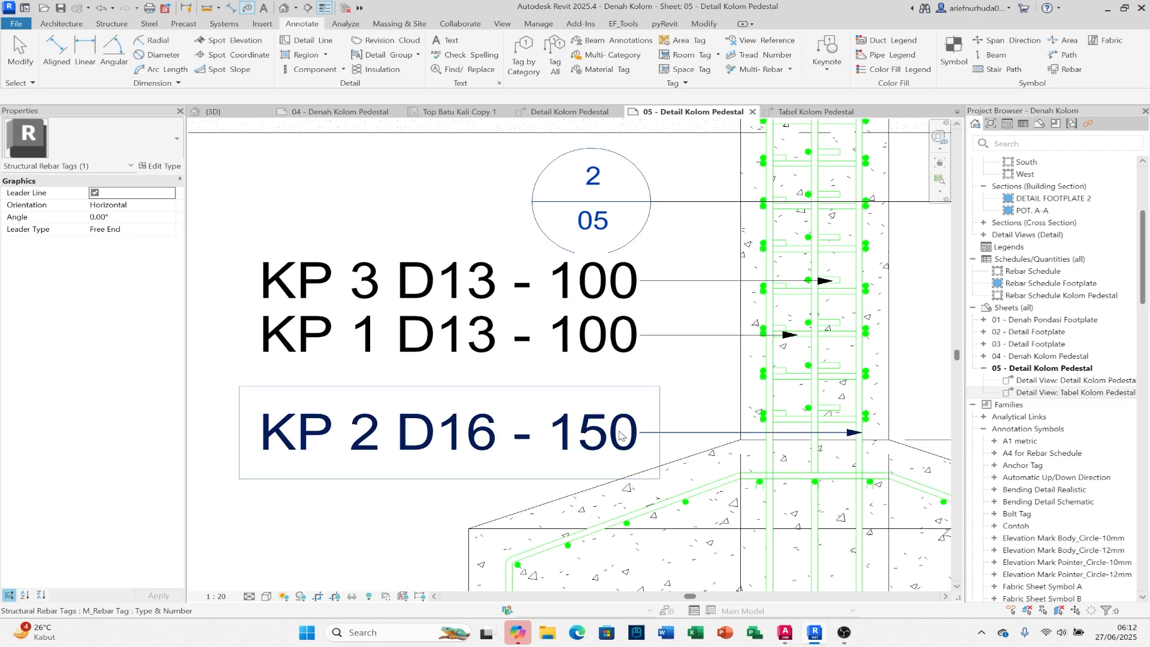
click(630, 66)
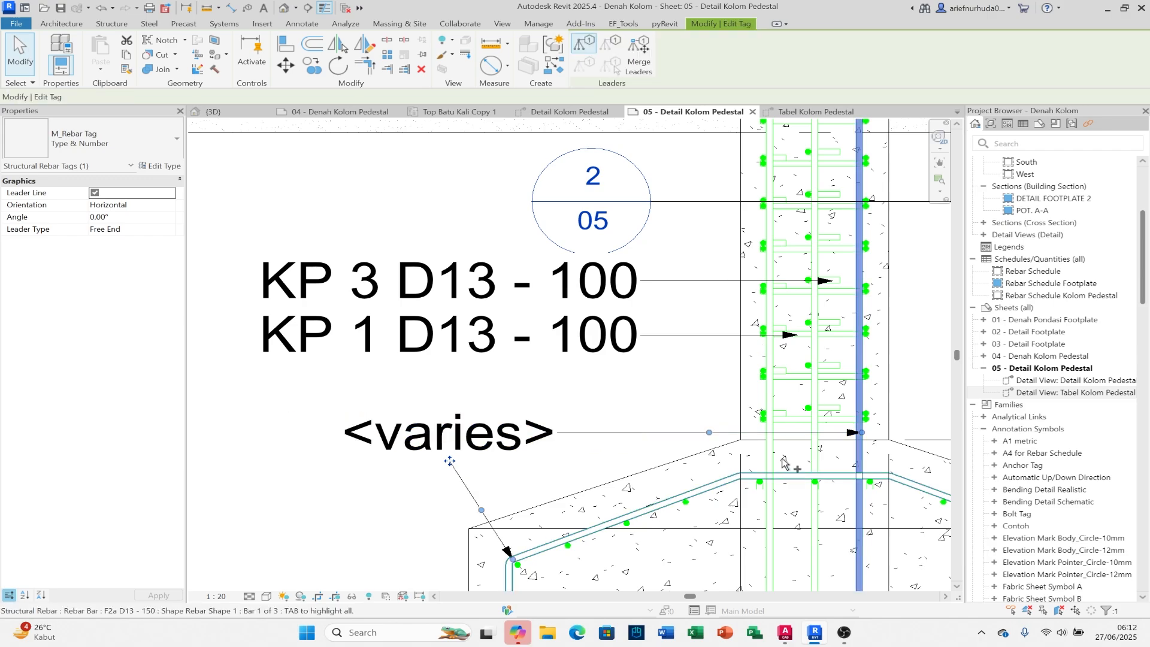
scroll(791, 444, up, 2)
click(764, 444)
drag(764, 433, 763, 426)
scroll(738, 433, down, 2)
key(Escape)
Step: Nudge the 2/05 section line slightly upward to clear the KP 3 D13 - 100 tag
click(639, 369)
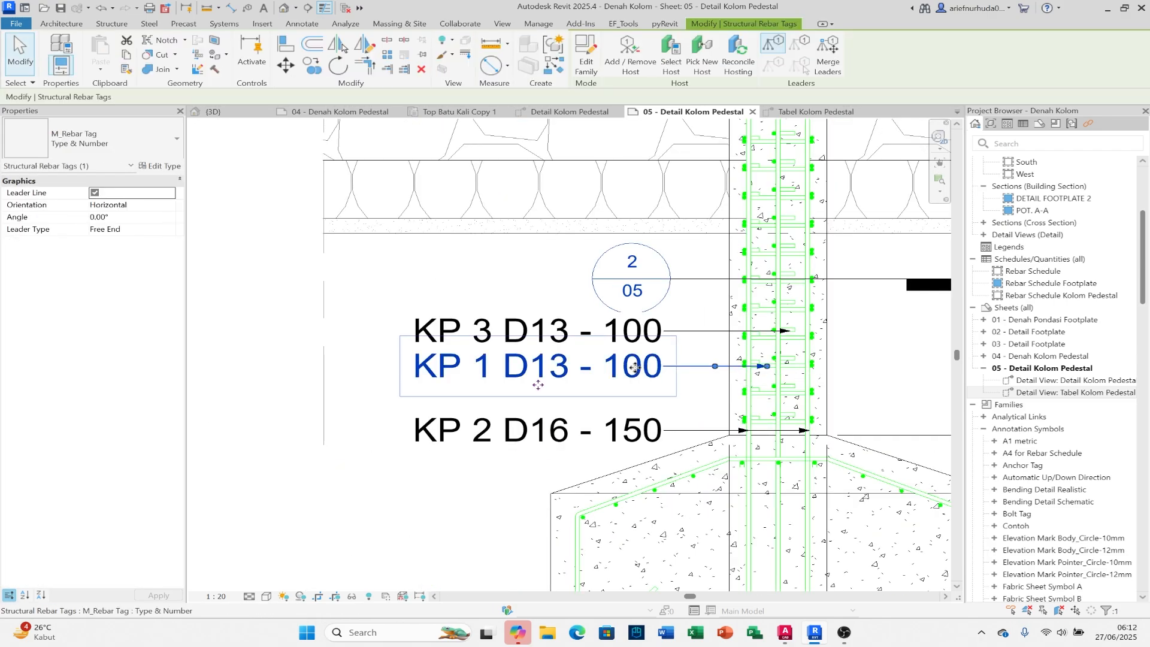
key(Escape)
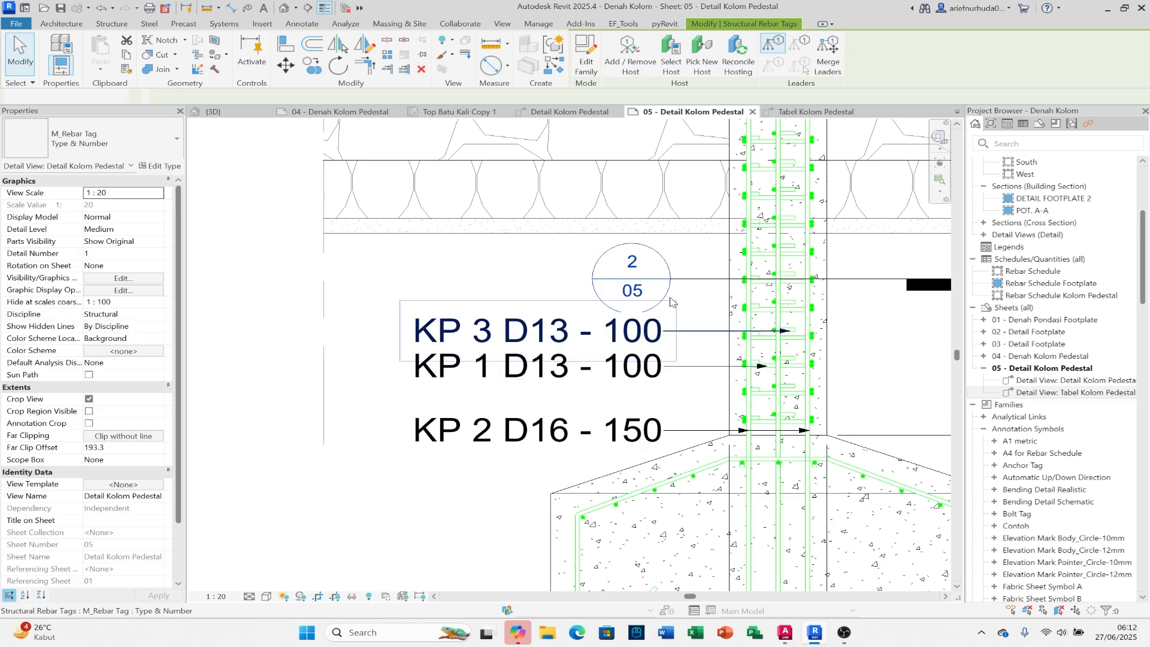
click(706, 277)
key(Up)
key(Up)
key(Up)
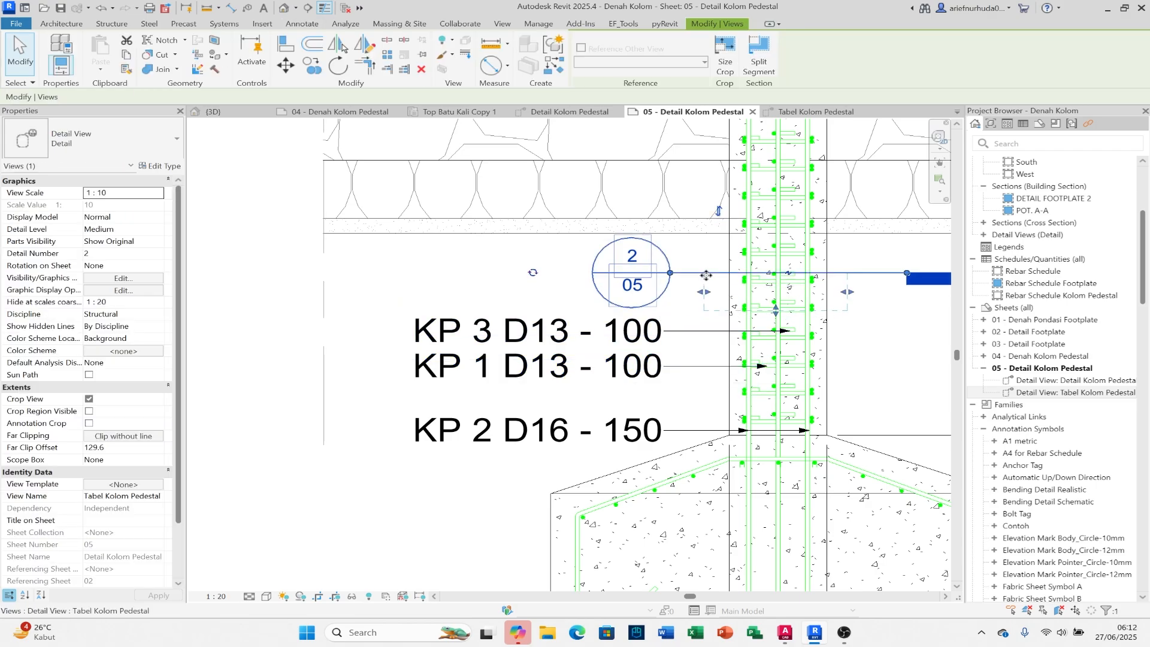
key(Escape)
scroll(713, 311, down, 3)
scroll(679, 339, up, 2)
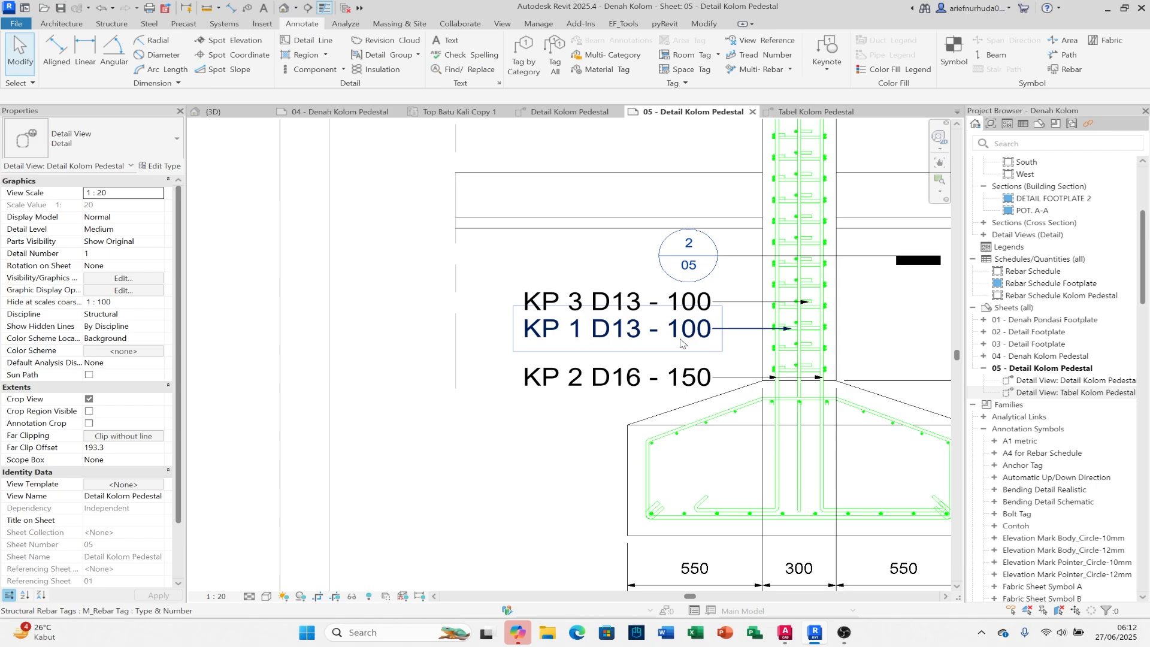
Step: Nudge the KP 1 D13 - 100 tag upward, closer to the KP 3 D13 - 100 tag
click(677, 340)
scroll(677, 341, up, 1)
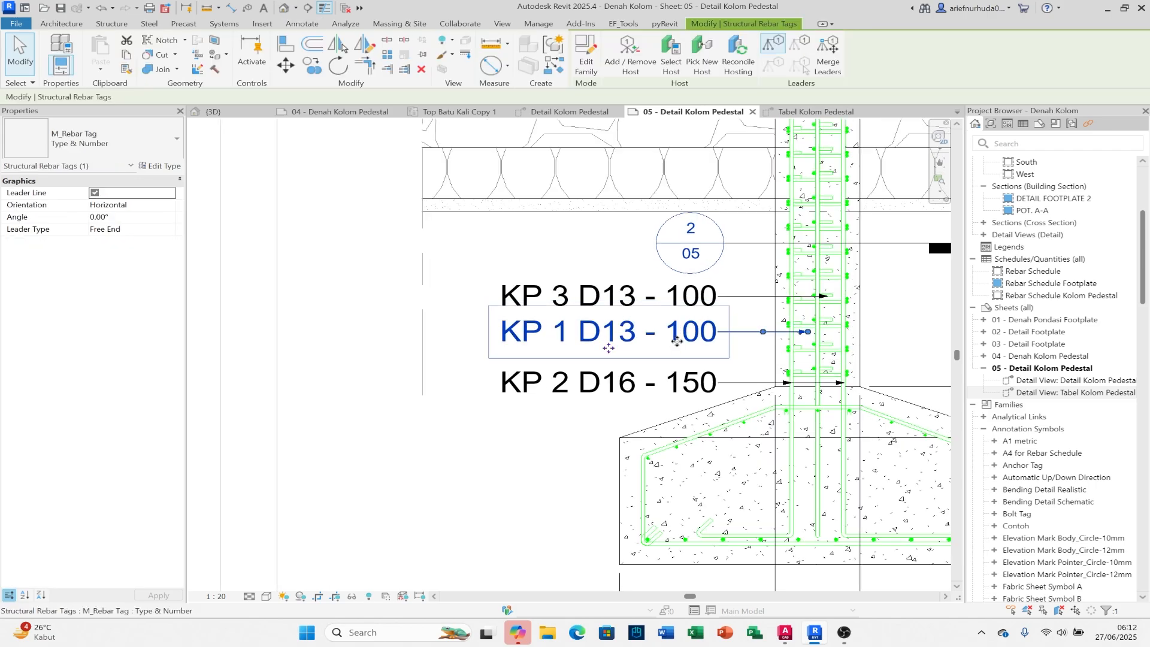
key(Up)
key(Up)
key(Up)
key(Up)
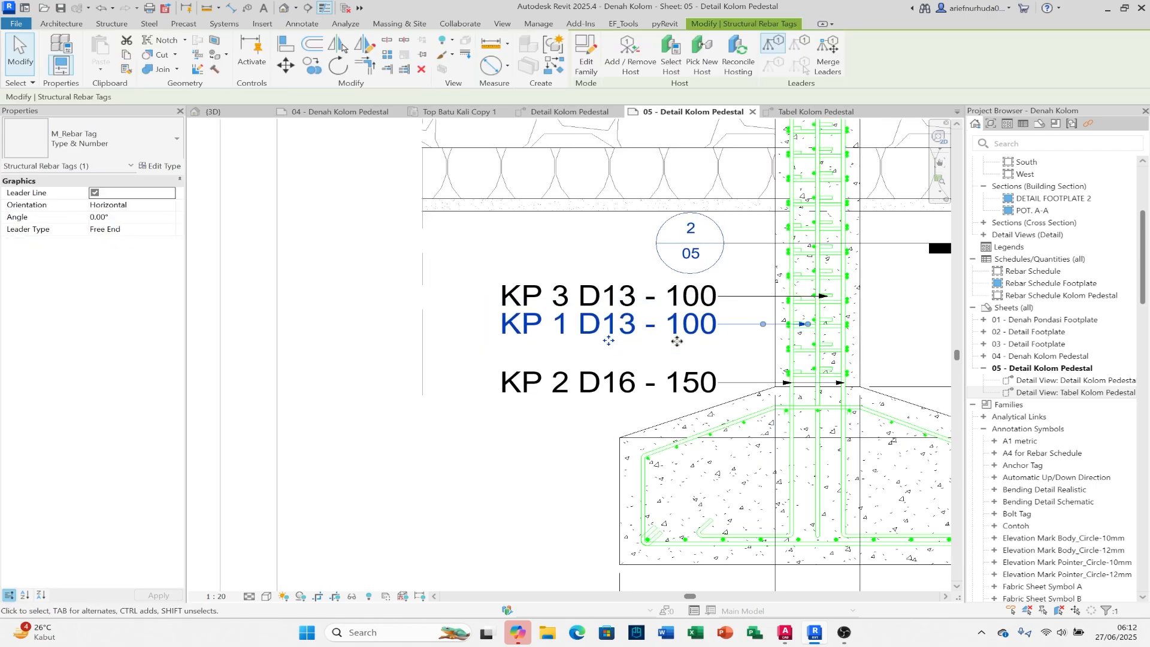
key(Escape)
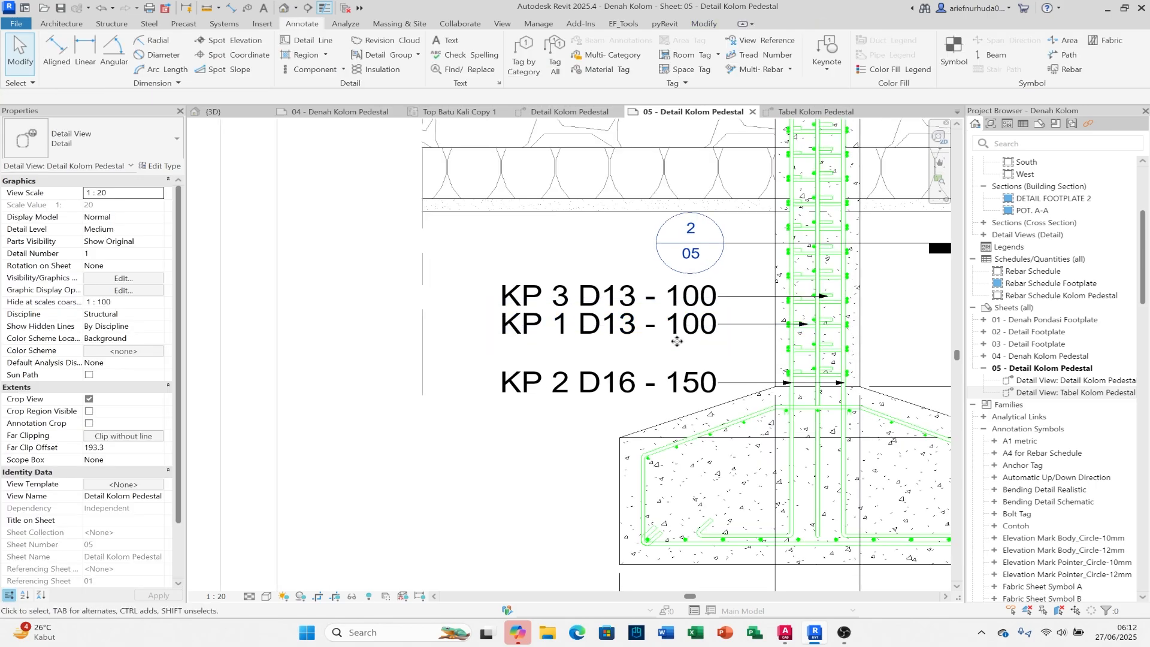
Step: Nudge the KP 1 D13 - 100 tag downward to sit midway between the KP 3 and KP 2 tags
click(681, 287)
middle_drag(641, 317, 635, 320)
key(Escape)
click(651, 341)
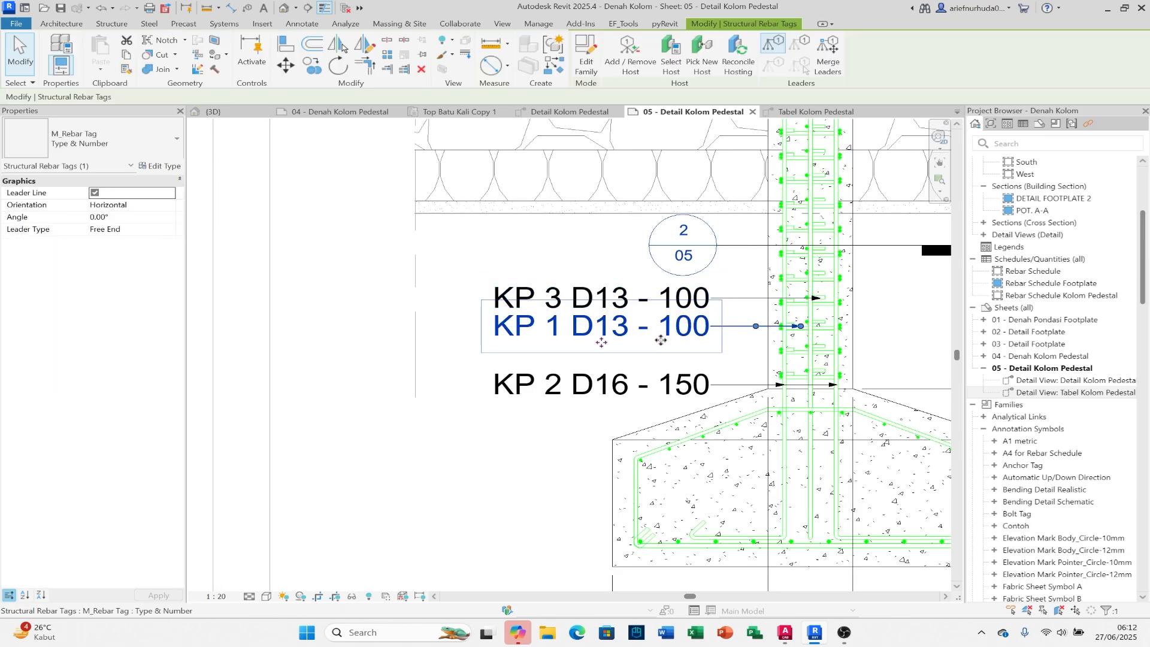
key(Down)
key(Down)
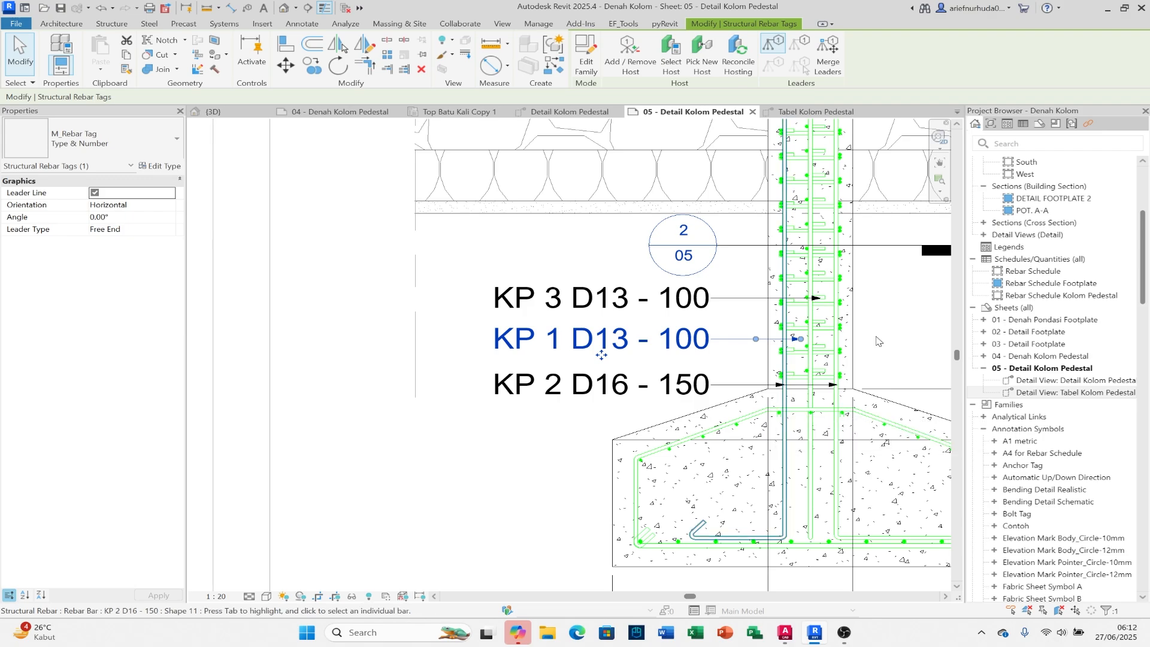
Step: Bend the KP 1 D13 - 100 leader so its arrowhead points straight down onto the stirrup below
scroll(820, 344, up, 4)
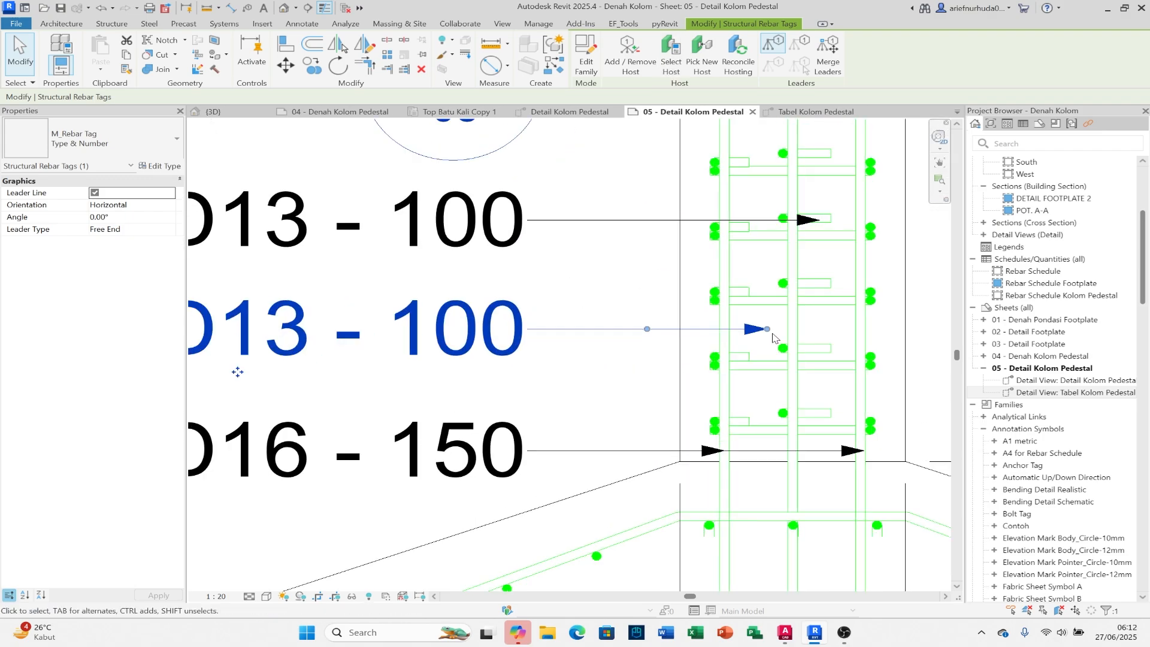
drag(802, 339, 771, 366)
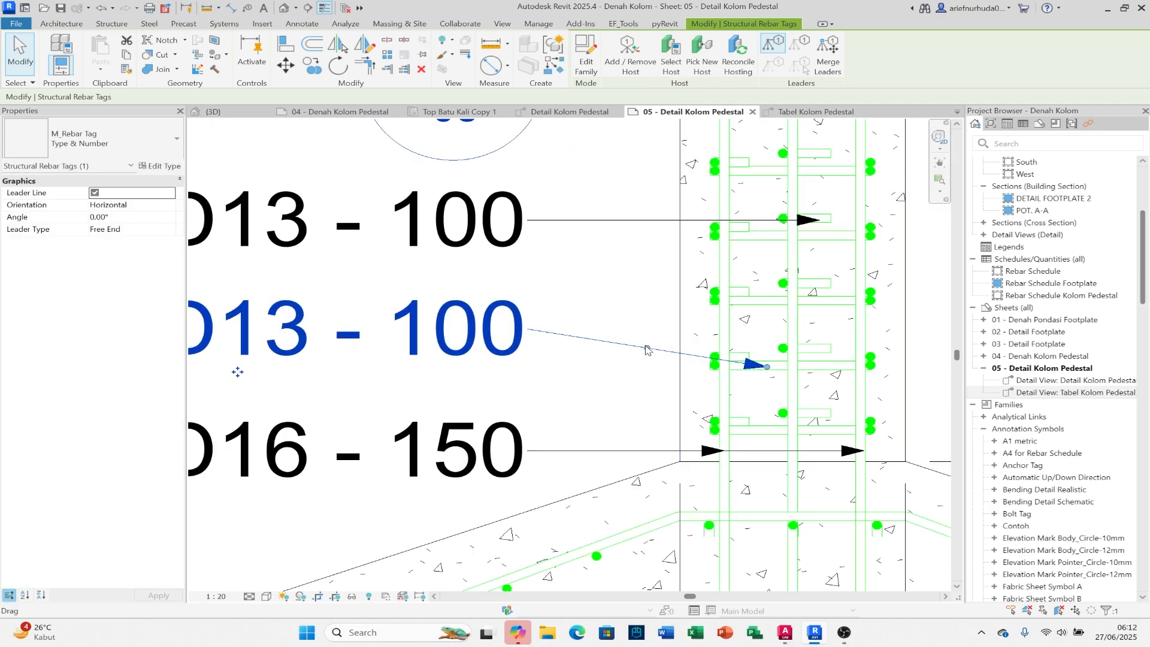
drag(647, 349, 769, 329)
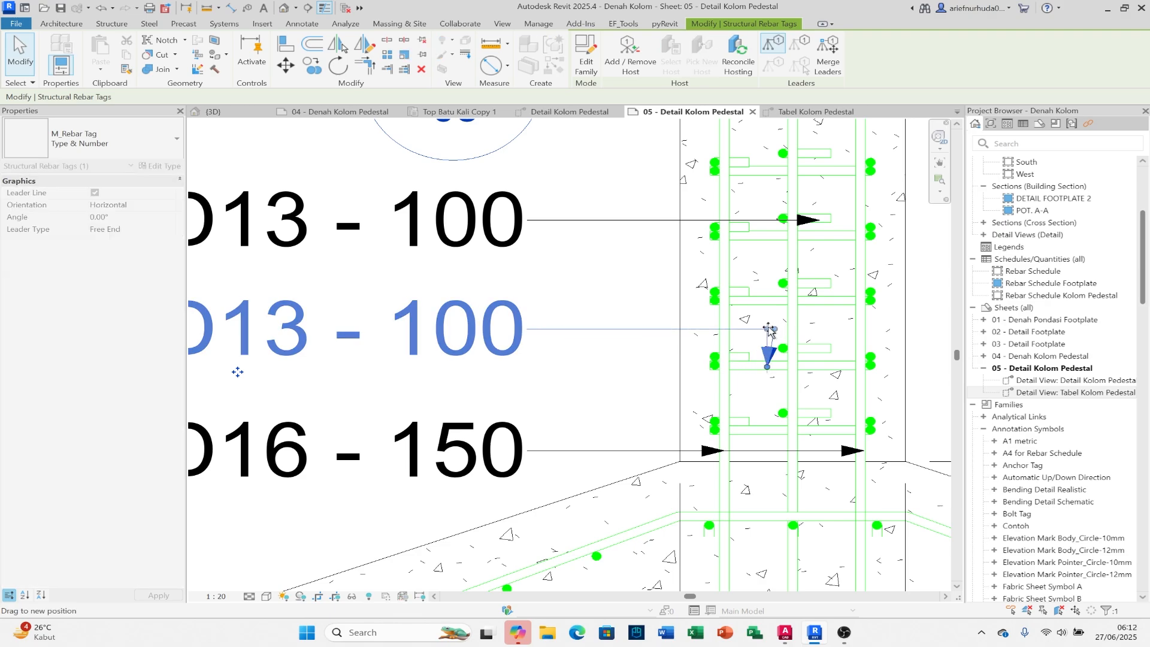
key(Escape)
scroll(773, 335, down, 4)
scroll(793, 393, down, 5)
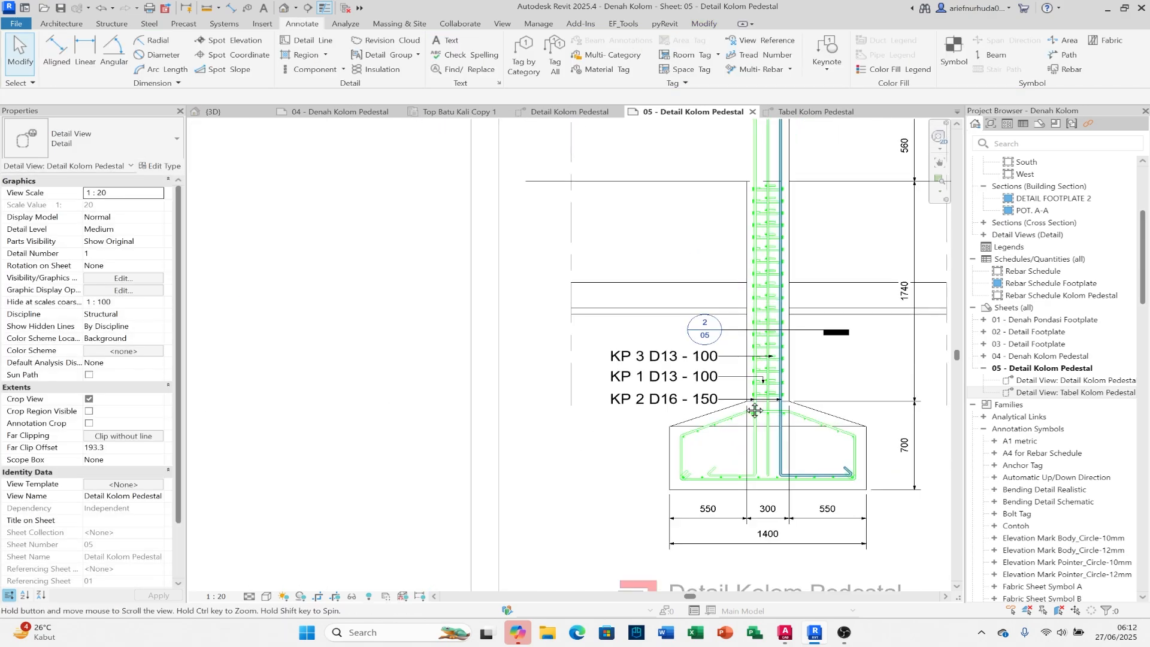
Step: Activate the Tabel Kolom Pedestal viewport and tag the outer stirrup as KP 1 D13 - 100, placing the tag above the section
double_click(805, 345)
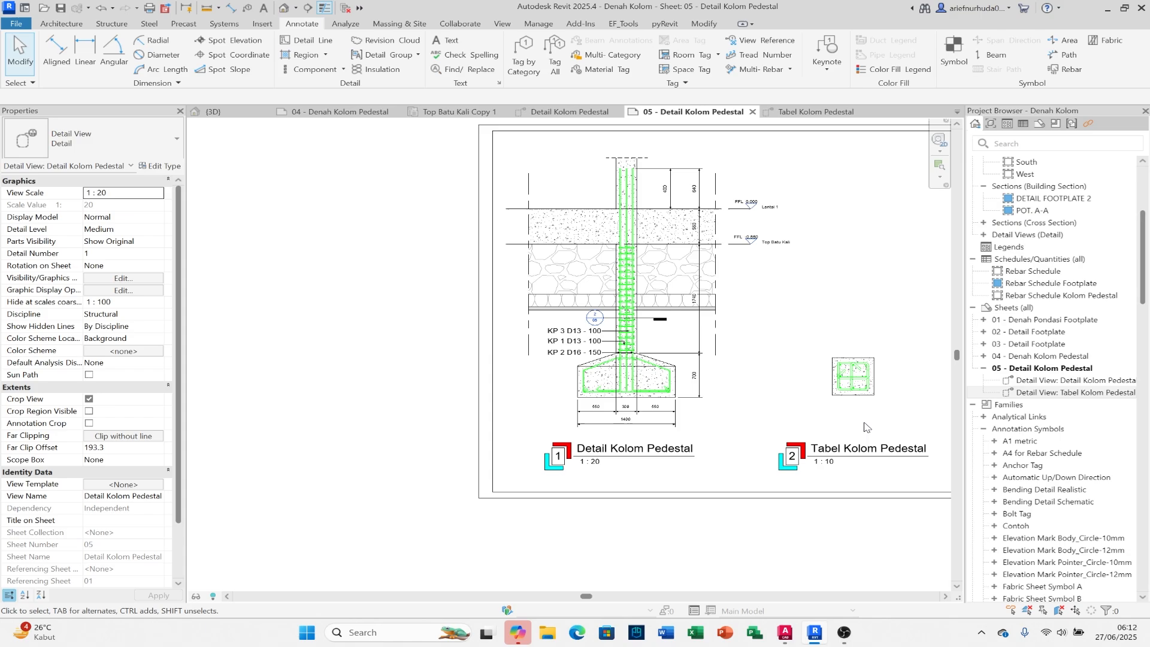
scroll(805, 346, down, 2)
double_click(770, 361)
scroll(749, 369, up, 6)
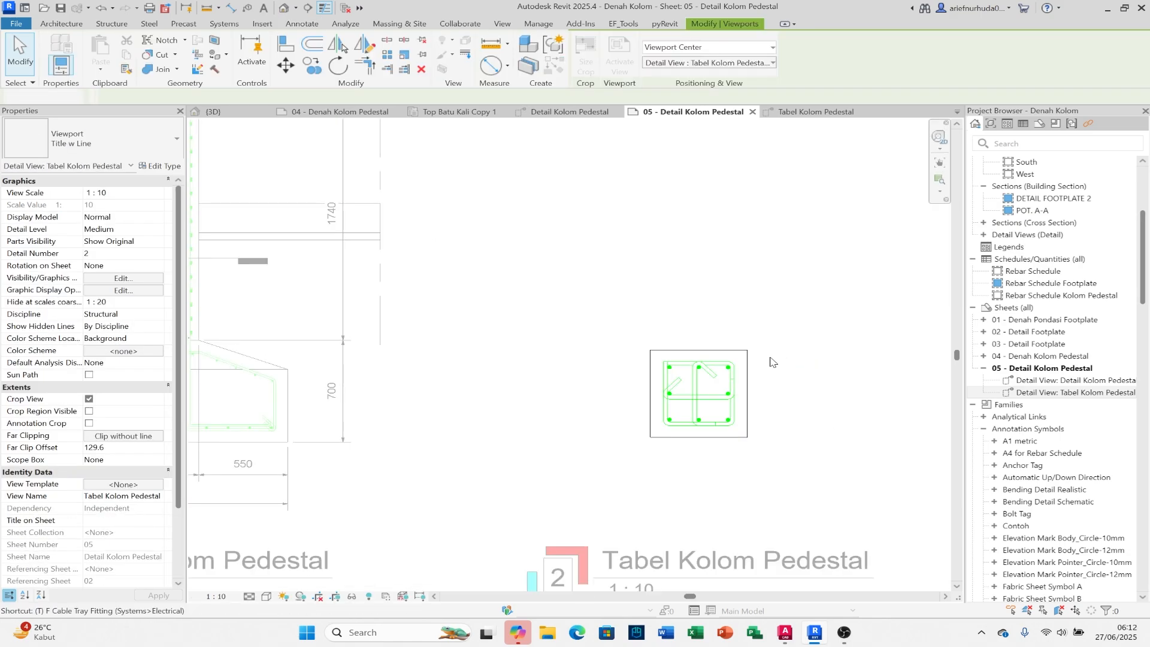
click(654, 364)
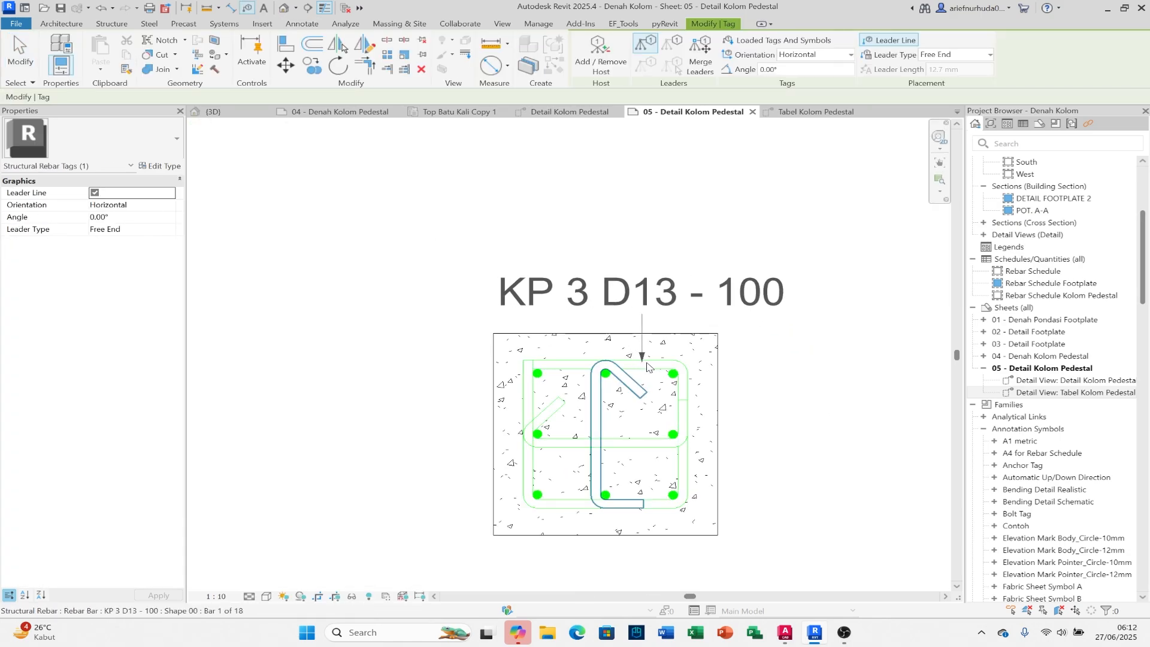
click(653, 361)
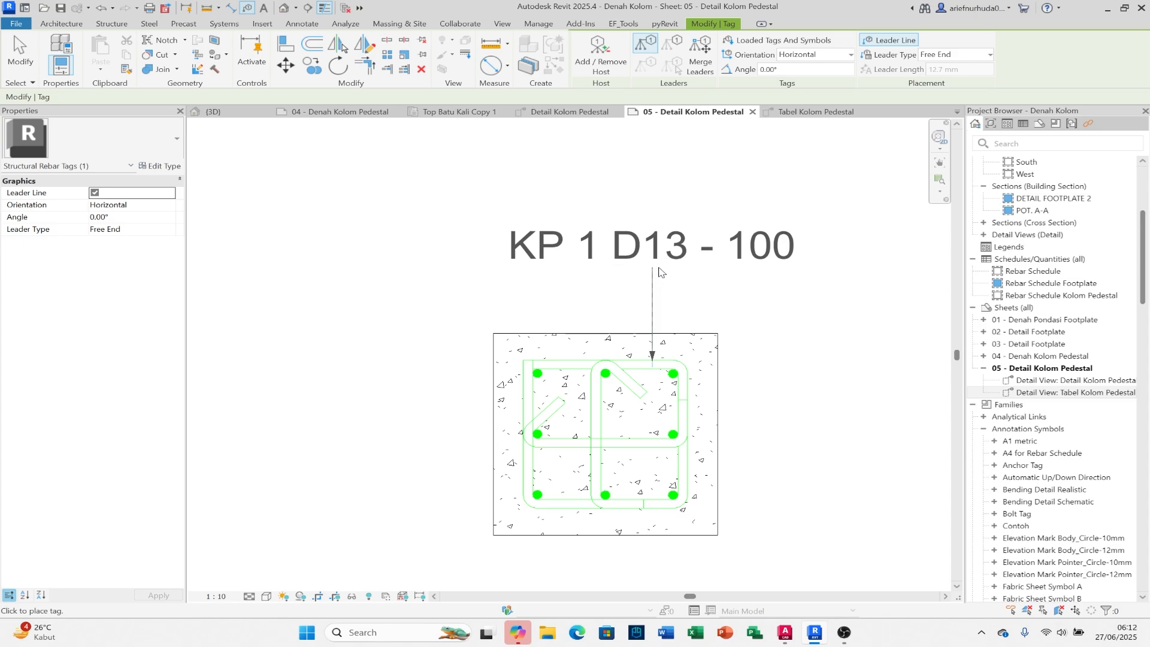
click(657, 267)
click(657, 267)
Step: Tag the bottom middle bar of the column section as KP 2 D16 - 150, placing the tag right of the section
scroll(660, 442, down, 1)
middle_drag(658, 422, 684, 354)
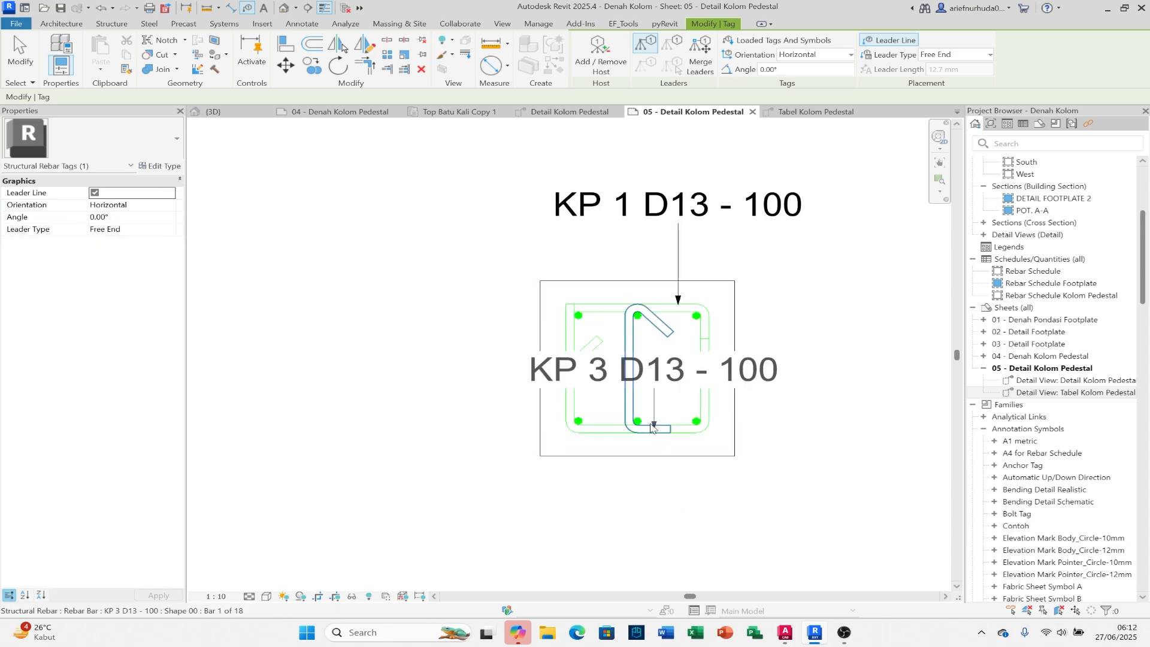
click(641, 417)
middle_drag(791, 424, 693, 416)
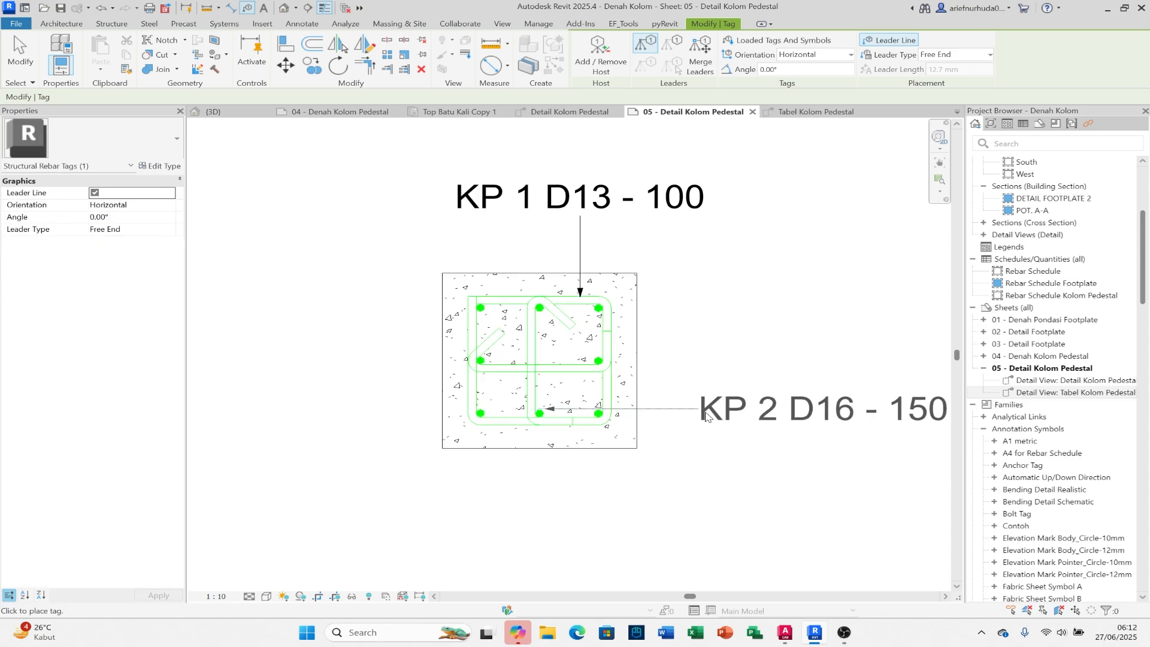
click(693, 408)
click(693, 408)
key(Escape)
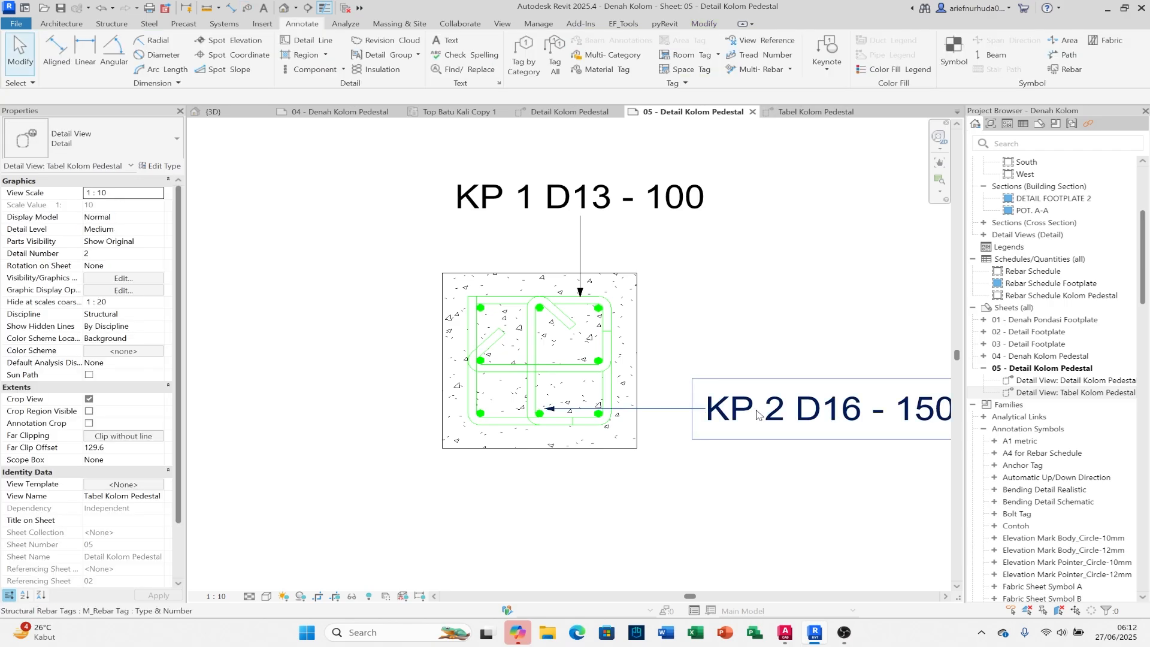
Step: Nudge the KP 2 D16 - 150 tag slightly down and add the bottom-left and bottom-right bars as its hosts
click(756, 414)
key(Down)
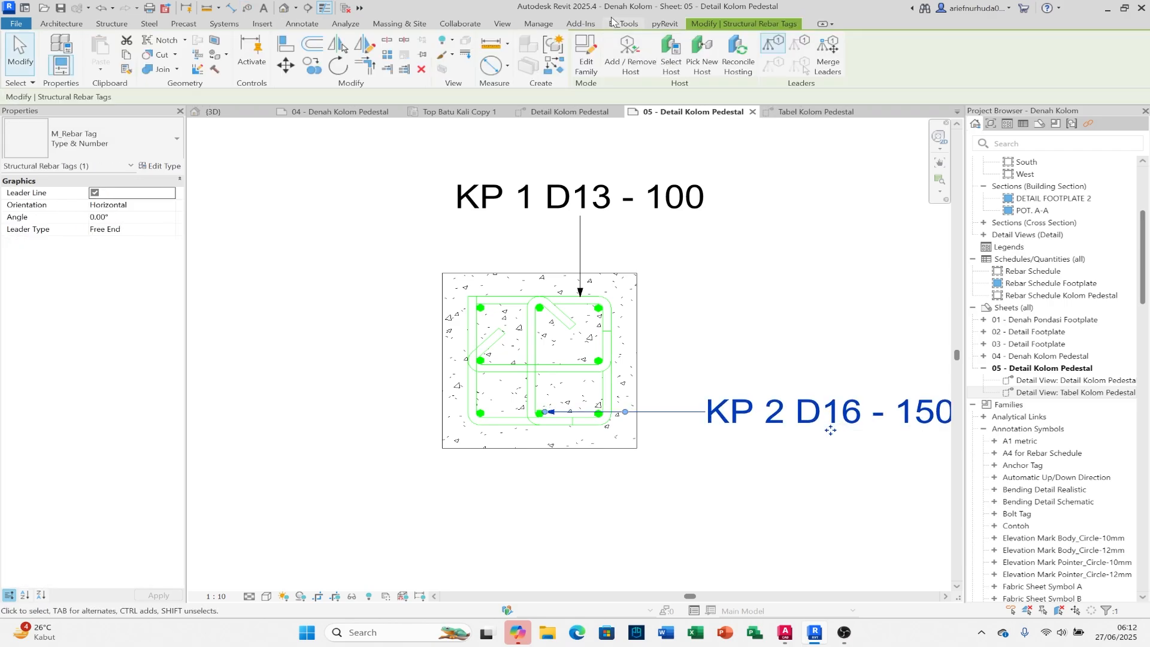
click(629, 57)
click(482, 413)
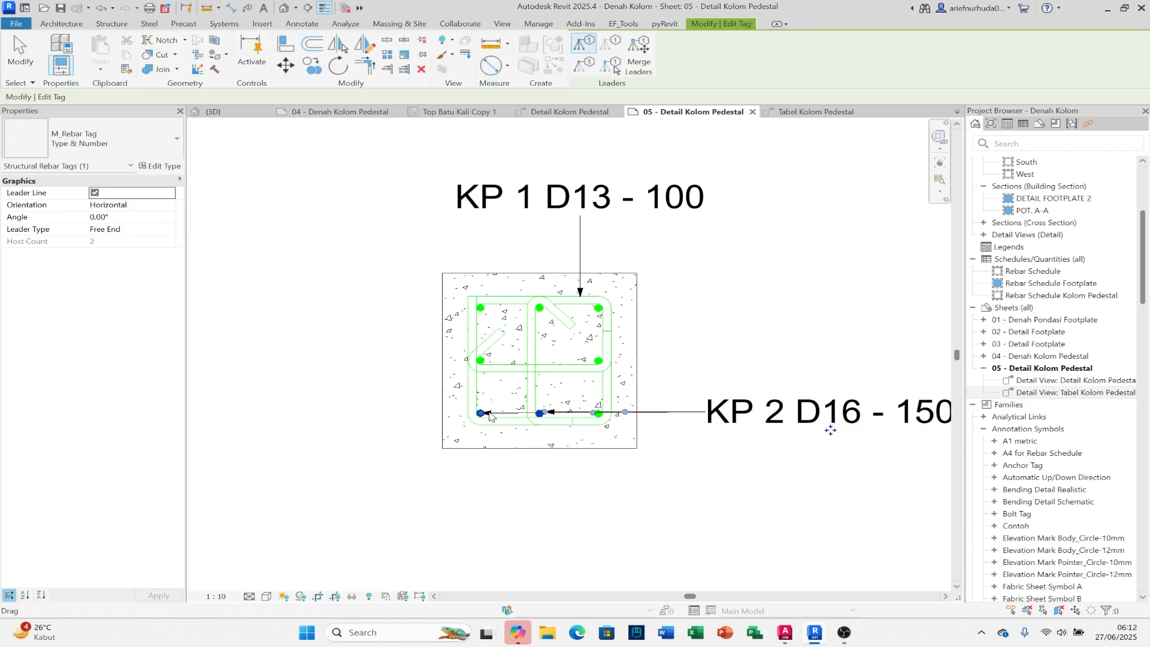
click(586, 417)
scroll(587, 417, up, 5)
click(588, 418)
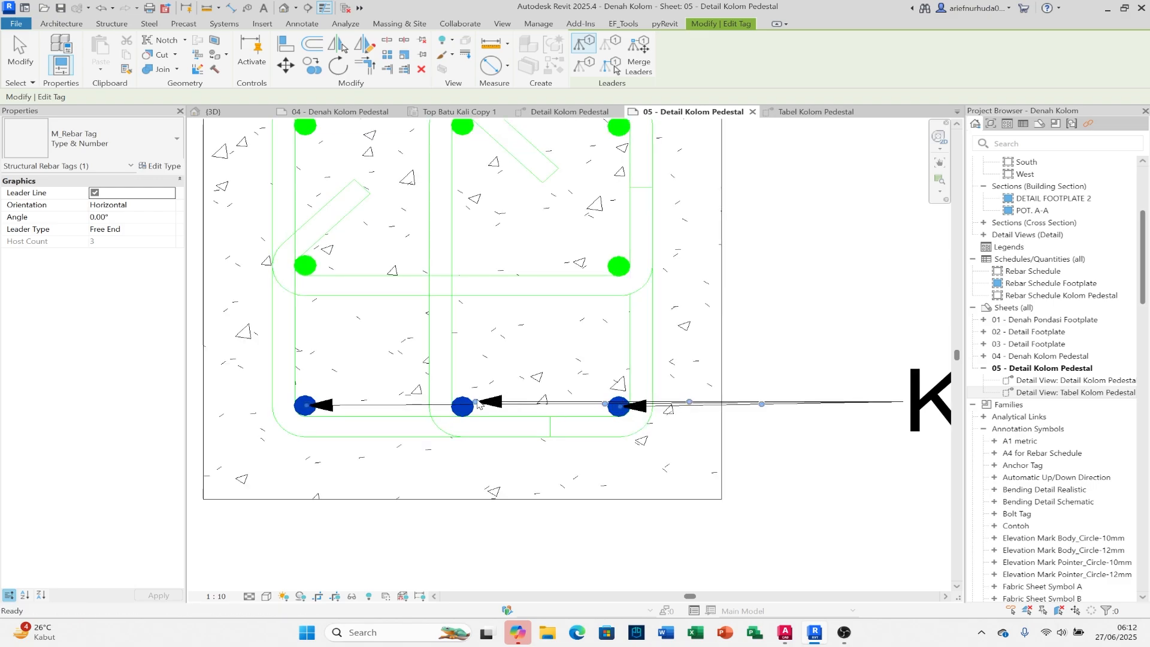
key(Escape)
key(Escape)
Step: Adjust the KP 2 D16 - 150 leader arrowhead at the bottom middle bar toward the bar's centre
scroll(600, 405, down, 5)
click(909, 419)
scroll(540, 407, up, 6)
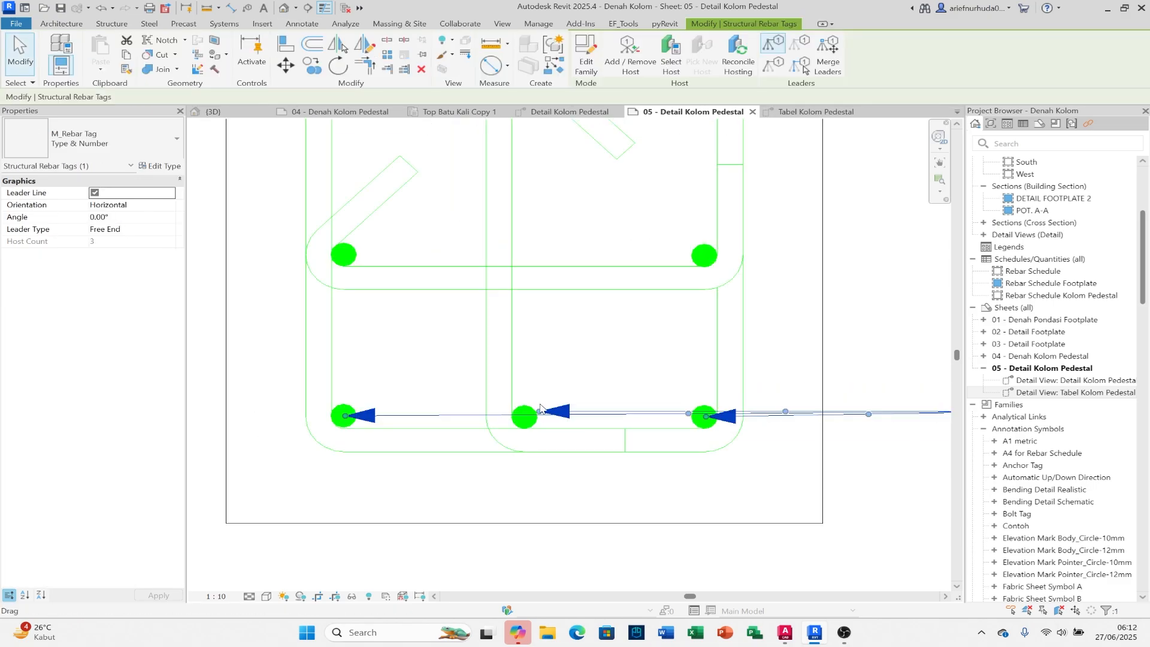
drag(540, 407, 542, 420)
scroll(541, 419, down, 6)
key(Escape)
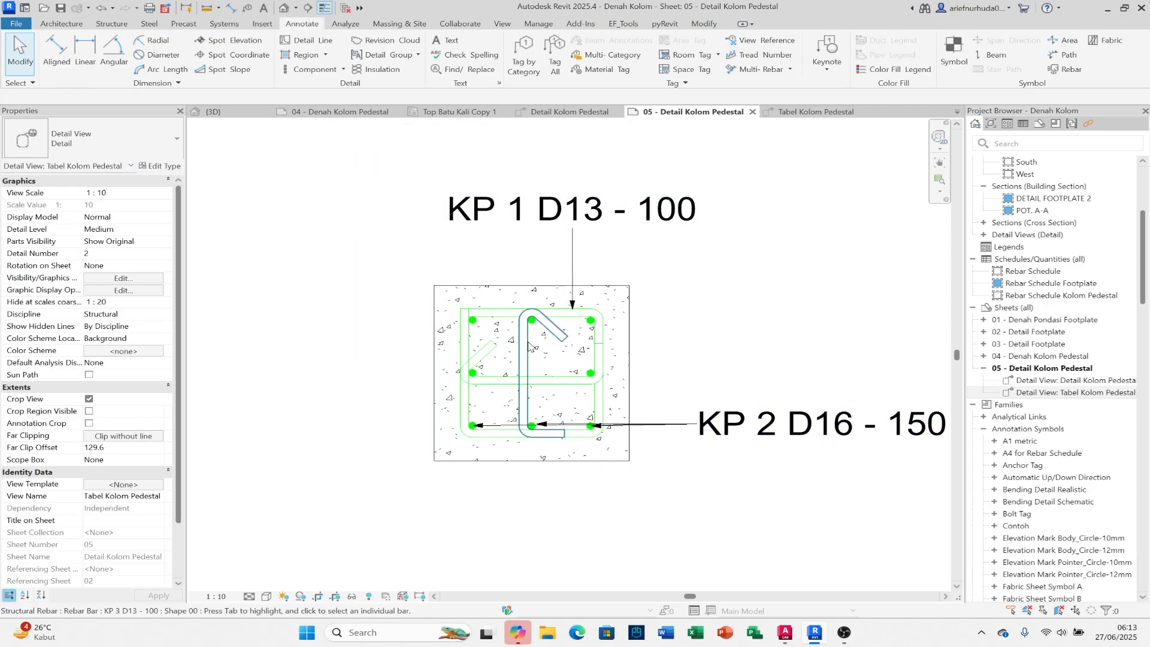
Step: Tag the vertical cross tie as KP 3 D13 - 100, placing the tag right of the section above the KP 2 tag
key(t)
key(g)
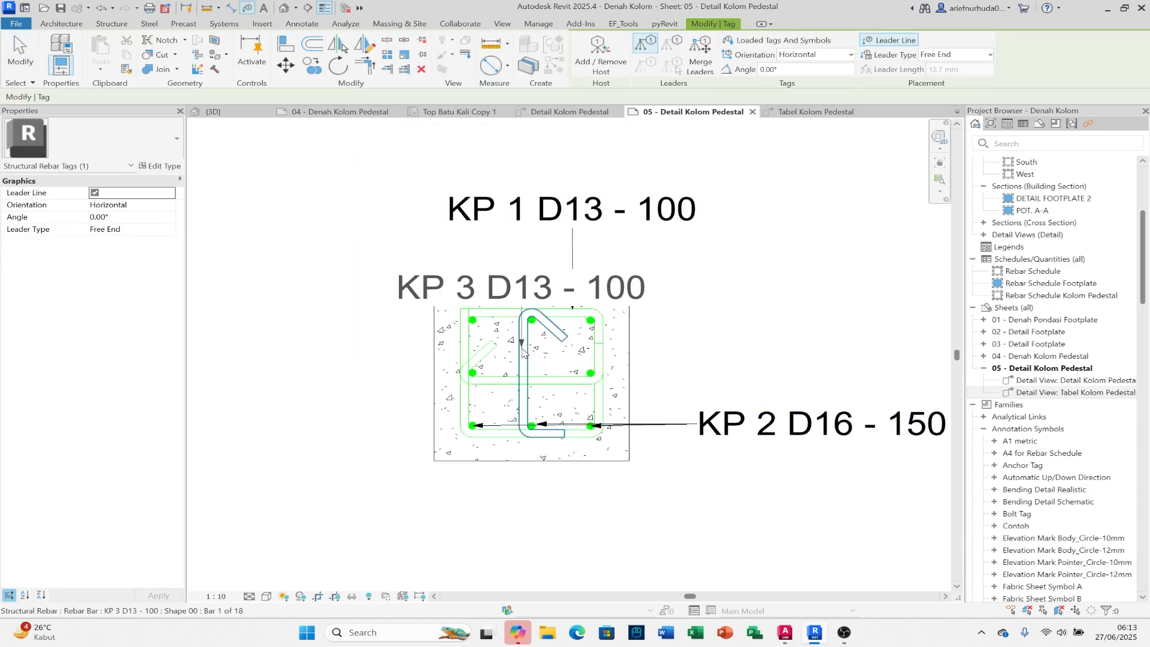
click(526, 356)
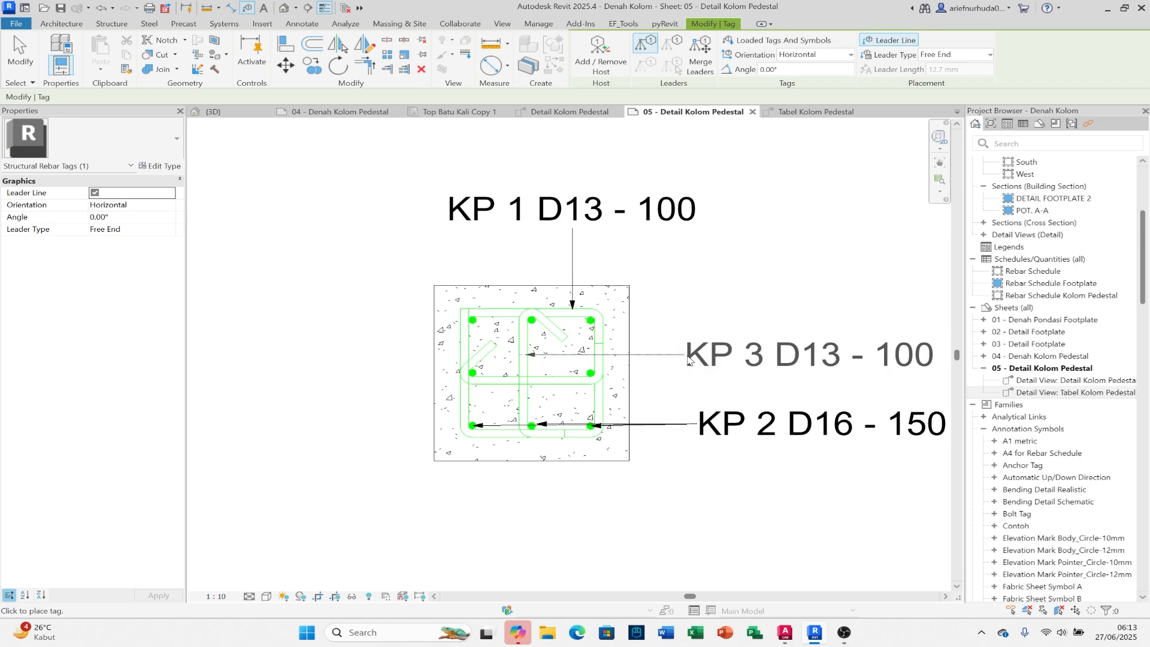
click(695, 360)
key(Escape)
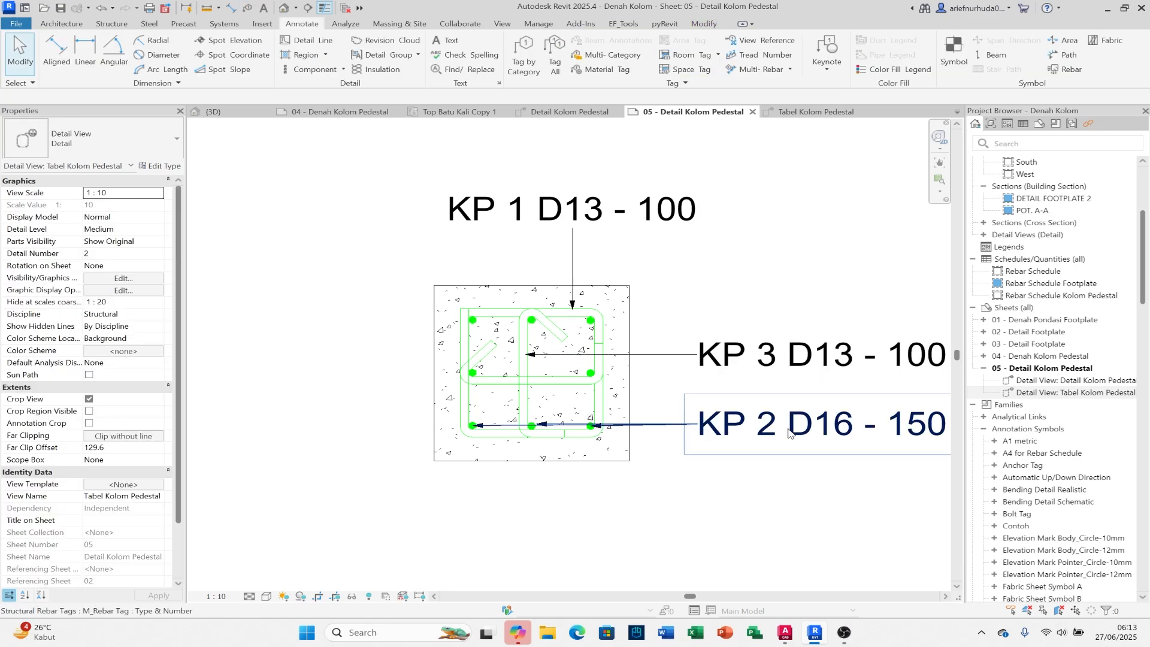
Step: Align the KP 2 D16 - 150 leader arrowheads on one horizontal line across the three bottom bars
click(716, 425)
scroll(506, 439, up, 4)
drag(423, 404, 425, 408)
click(840, 408)
click(772, 401)
scroll(763, 406, up, 3)
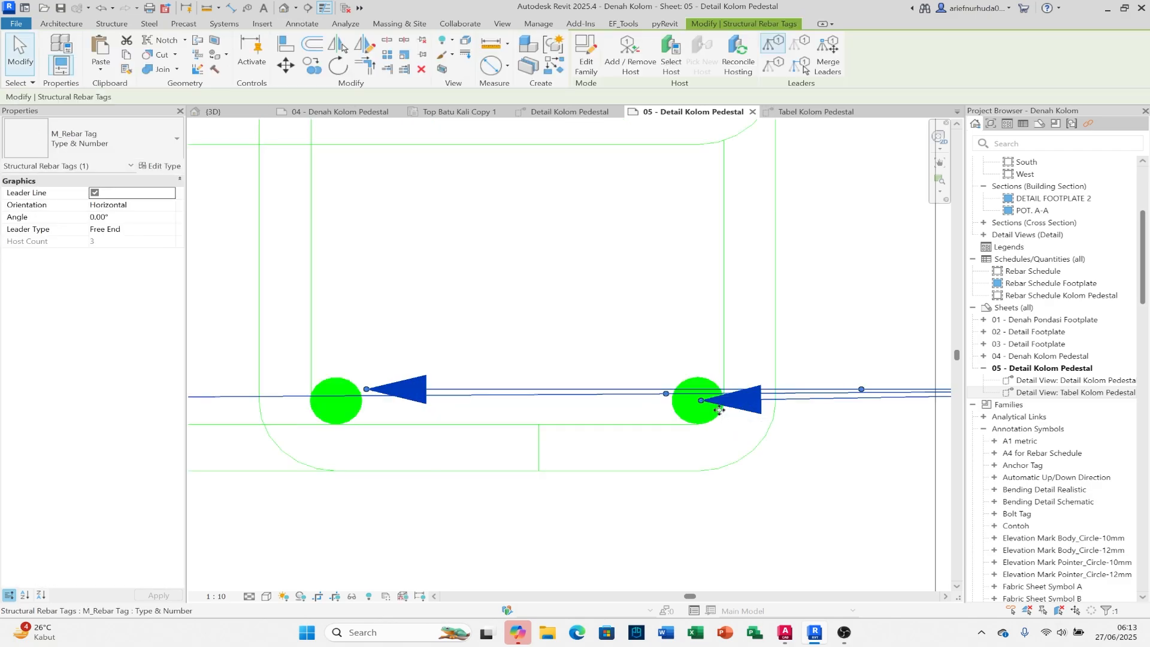
drag(702, 404, 704, 395)
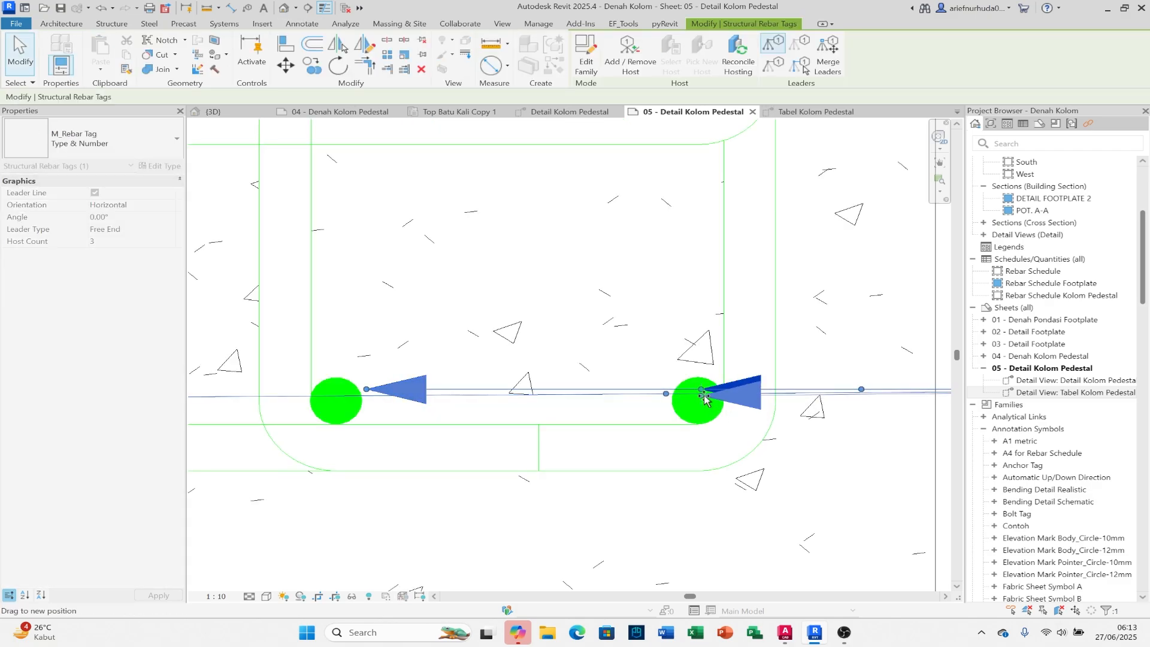
drag(703, 395, 703, 395)
drag(367, 390, 367, 395)
click(483, 368)
scroll(484, 368, down, 3)
scroll(485, 372, down, 6)
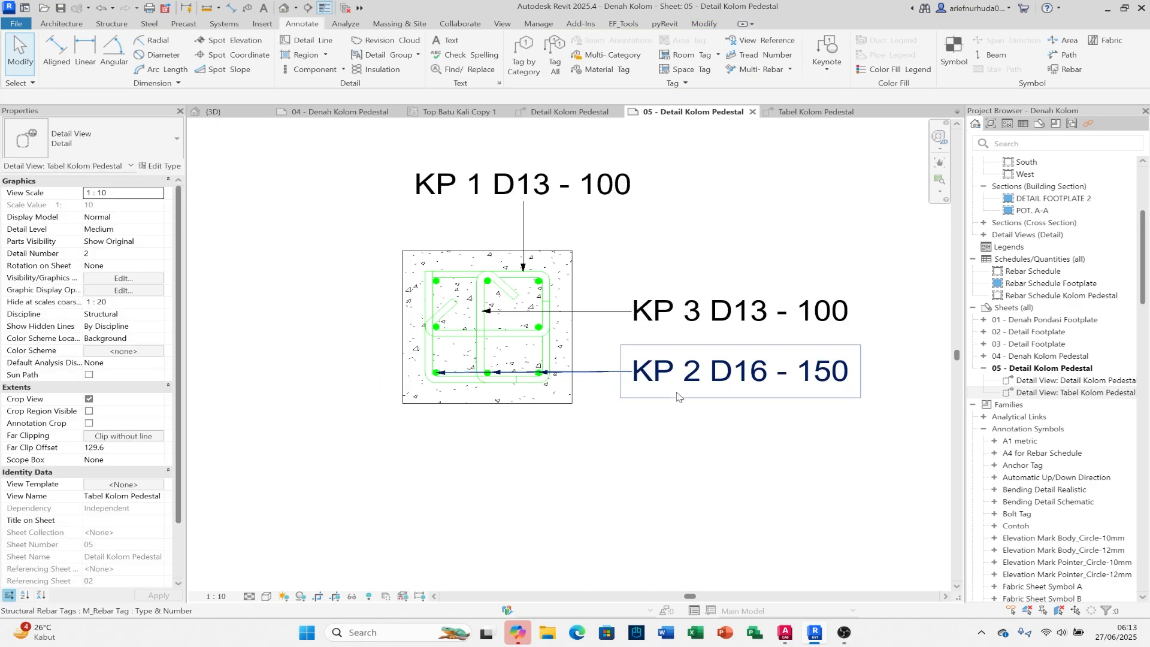
Step: Return to the sheet, reactivate the Tabel Kolom Pedestal viewport and raise the KP 1 D13 - 100 tag further above the section
double_click(704, 471)
scroll(683, 437, down, 3)
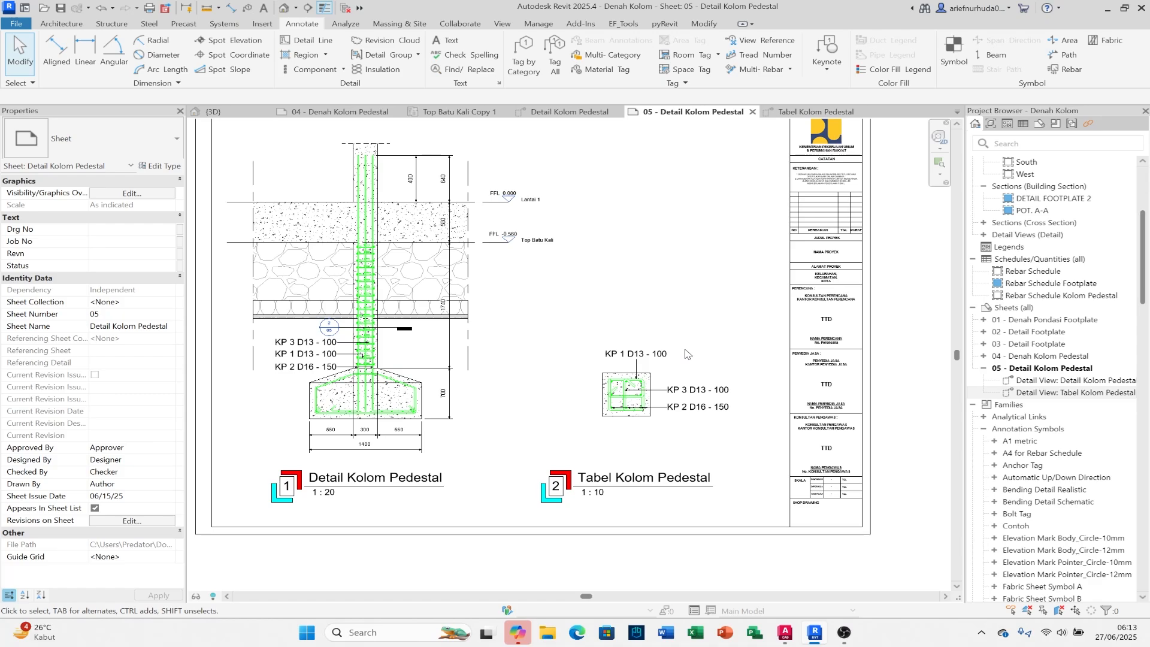
scroll(678, 381, up, 3)
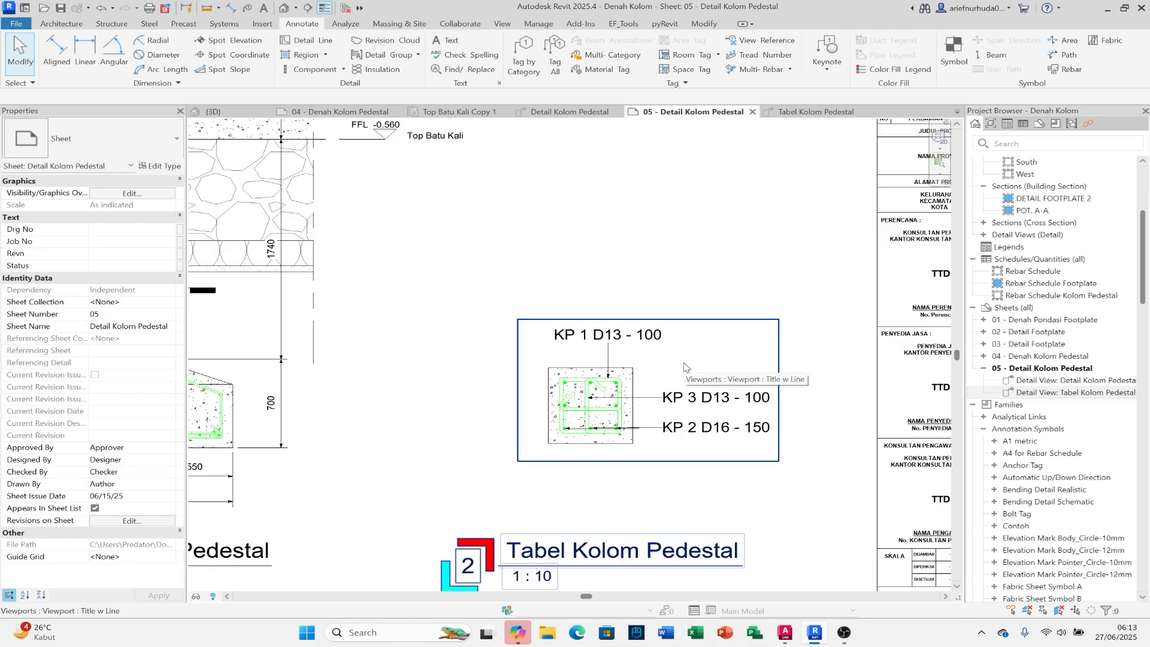
click(680, 384)
click(641, 338)
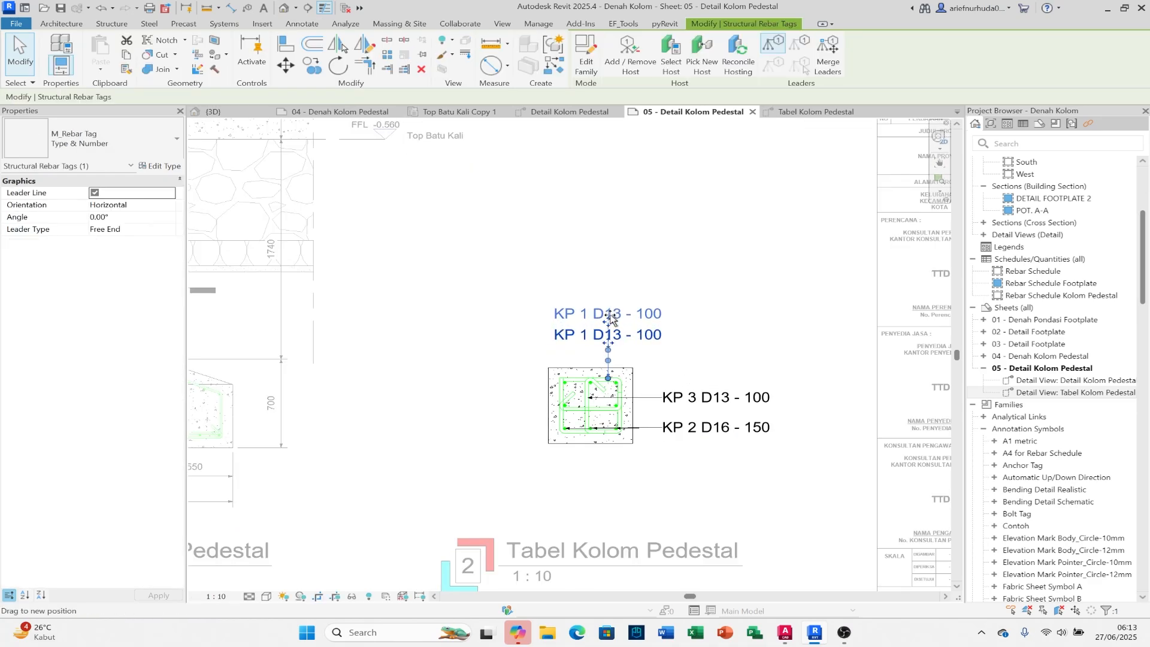
drag(610, 316, 610, 312)
key(Escape)
Step: Set both the start and end hooks of the KP 1 D13 - 100 outer stirrup to Standard - 135 deg
scroll(560, 379, up, 3)
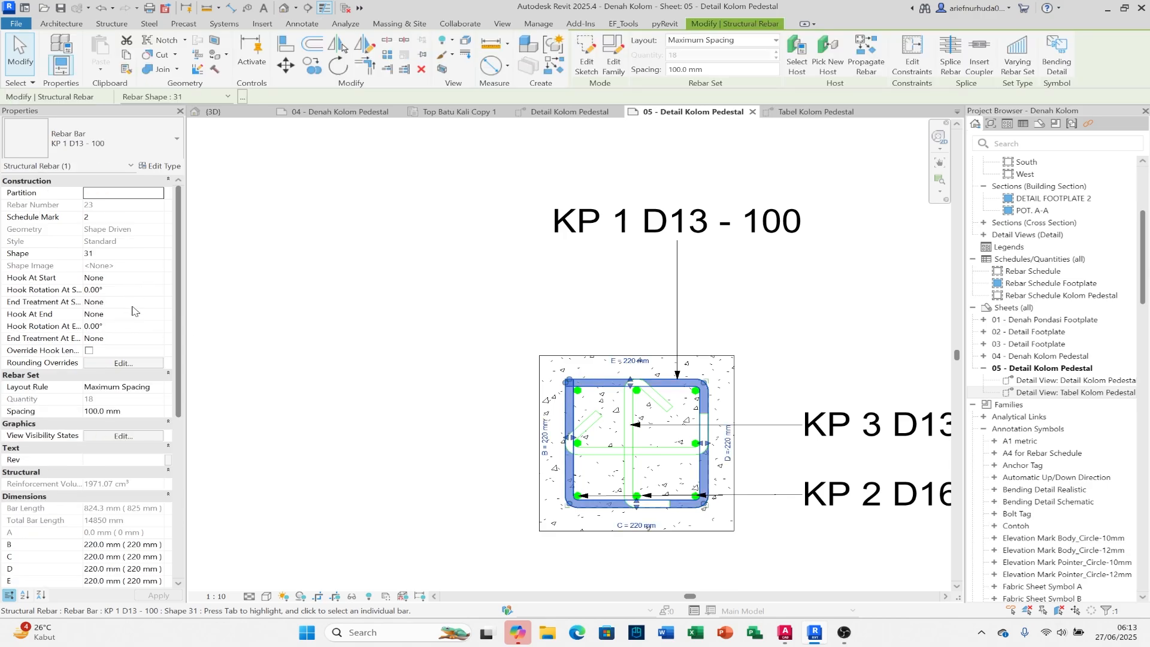
click(133, 304)
text(13)
click(465, 349)
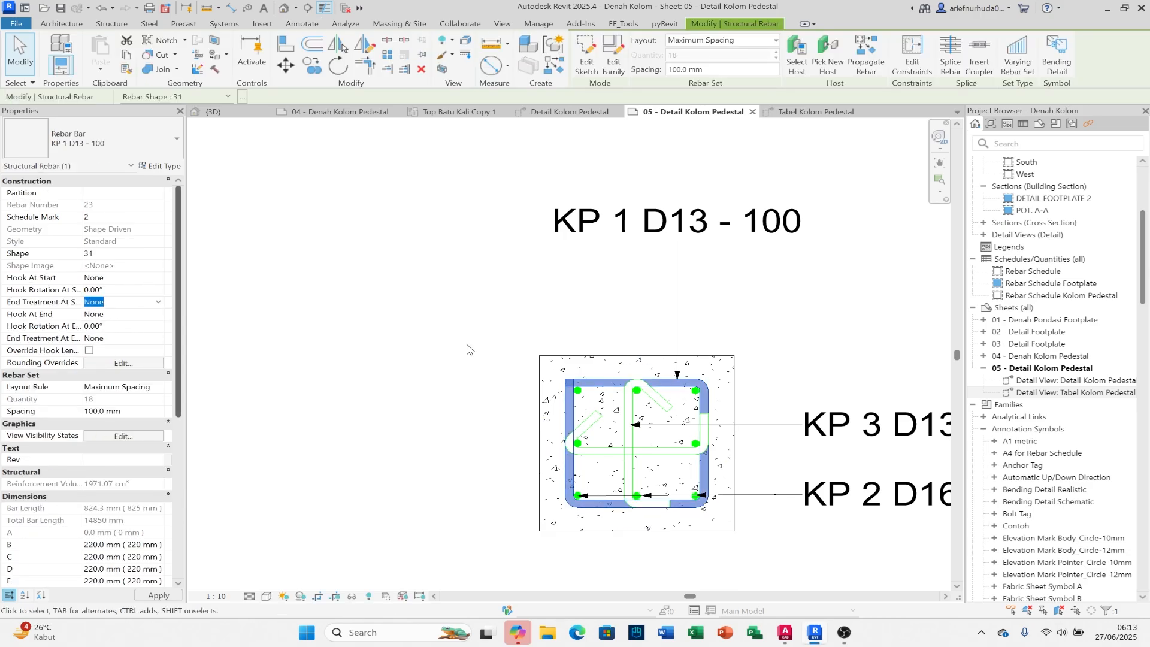
click(602, 390)
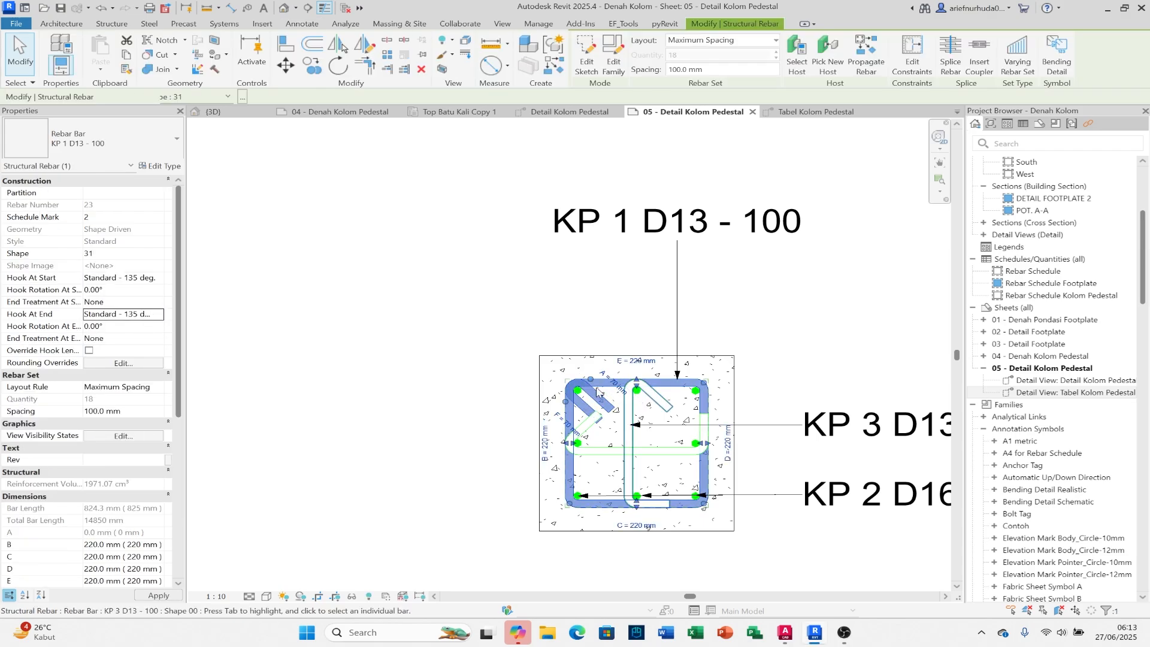
key(Escape)
Step: Dimension the section's height on its left with a cover-stirrup-cover chain and an overall dimension outside it
scroll(599, 380, down, 2)
key(d)
key(i)
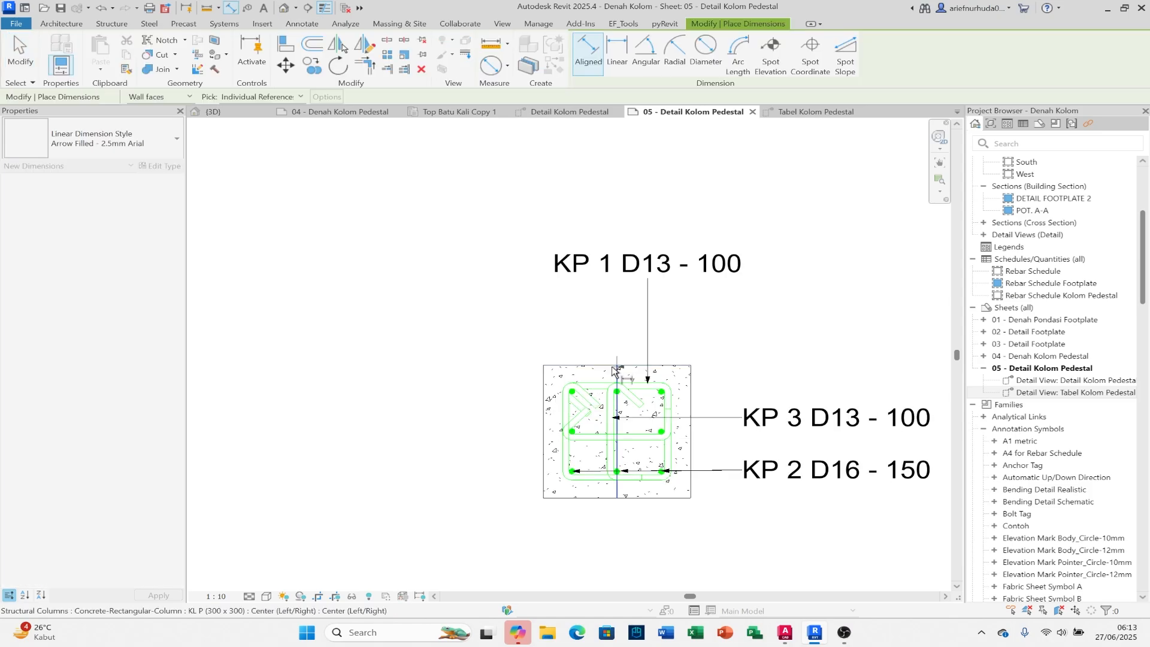
click(602, 373)
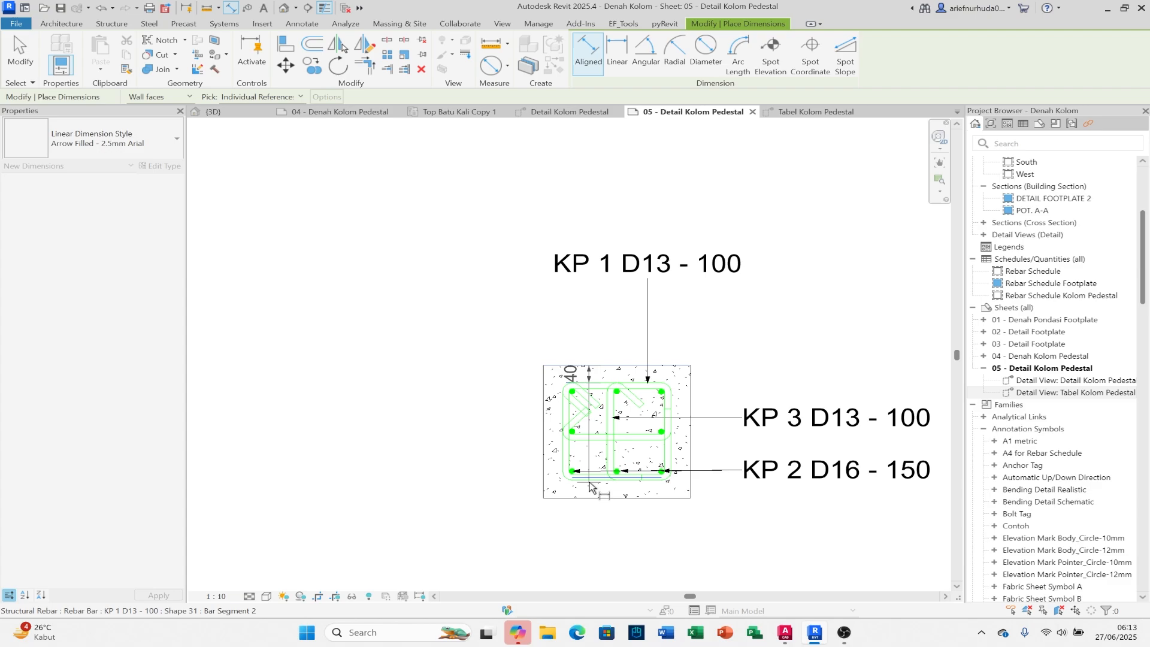
click(588, 502)
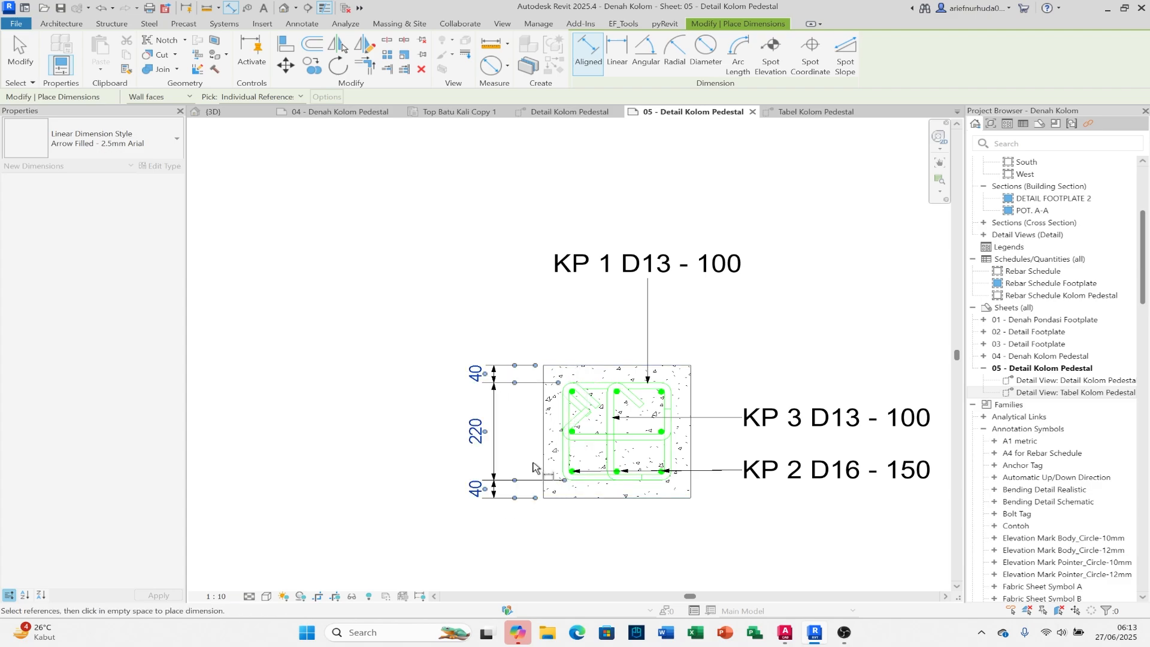
click(535, 467)
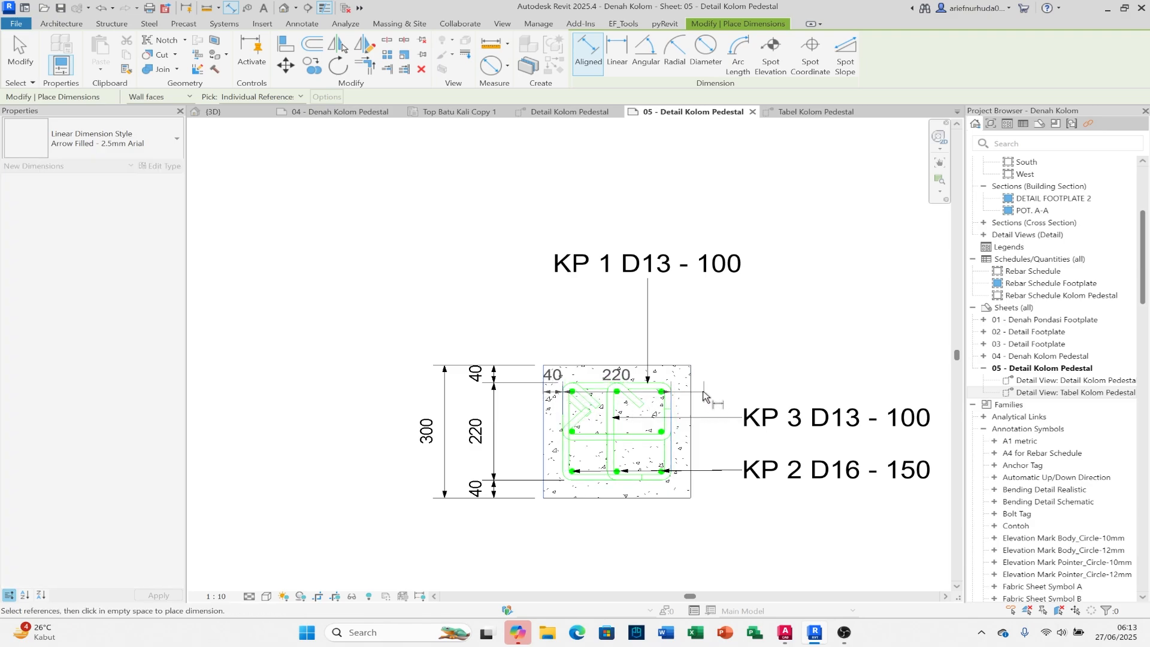
Step: Dimension the section's width above it with a cover-stirrup-cover chain and an overall dimension
click(727, 315)
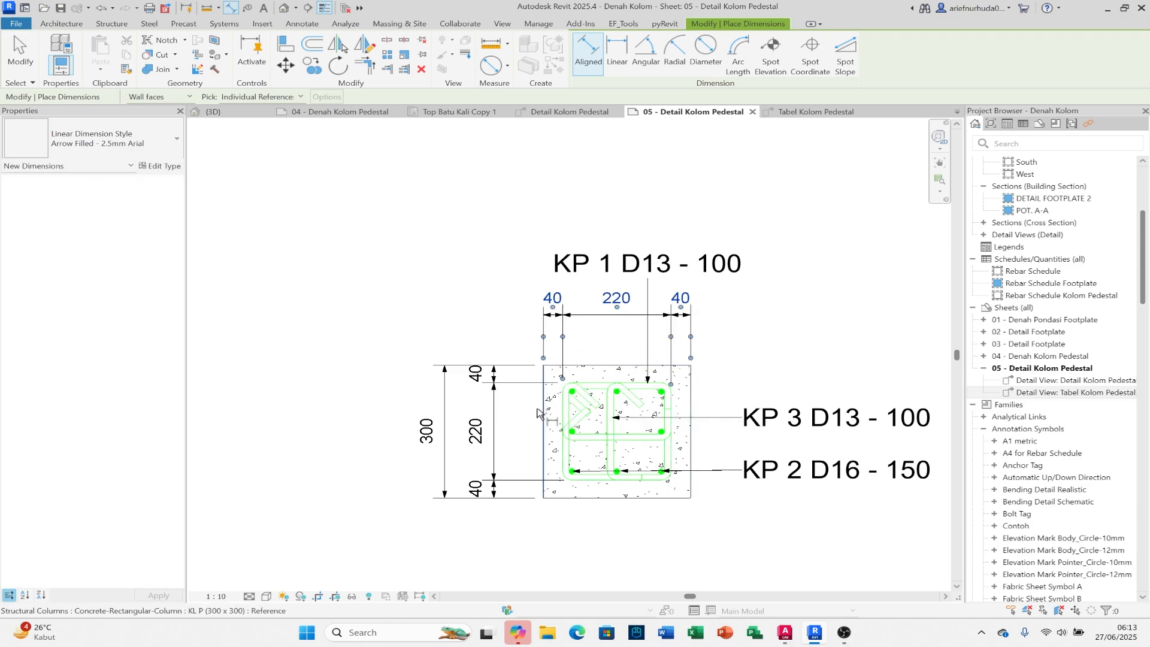
click(543, 408)
key(Escape)
key(Escape)
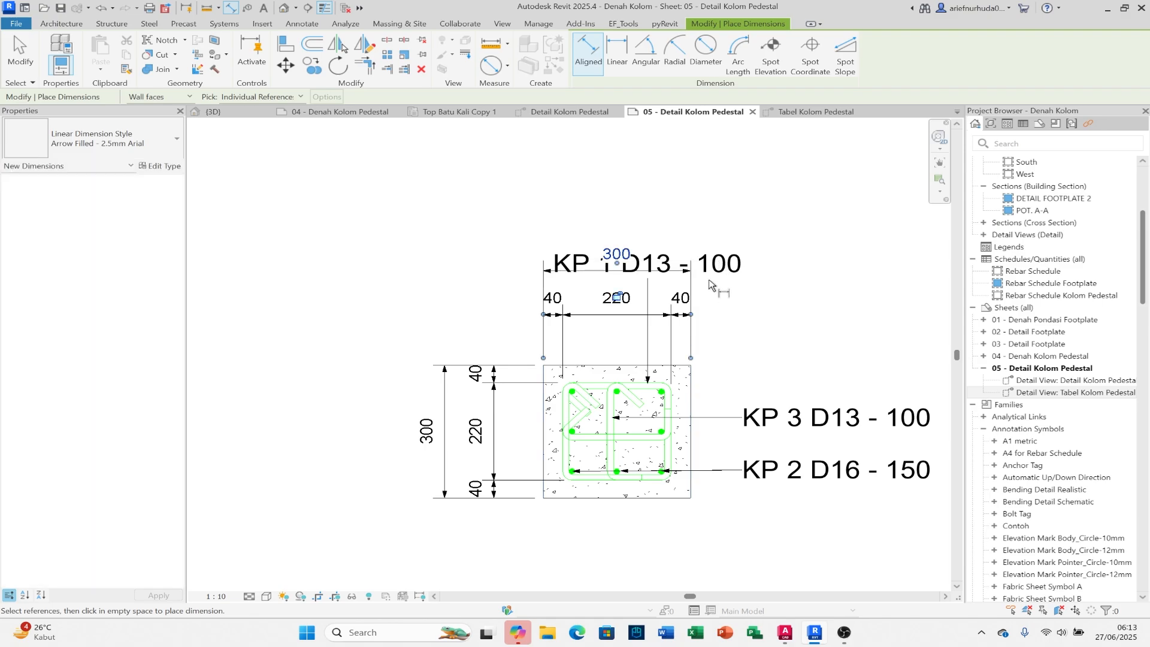
Step: Raise the KP 1 D13 - 100 tag above the overall width dimension and return to the sheet
click(650, 265)
drag(650, 265, 651, 218)
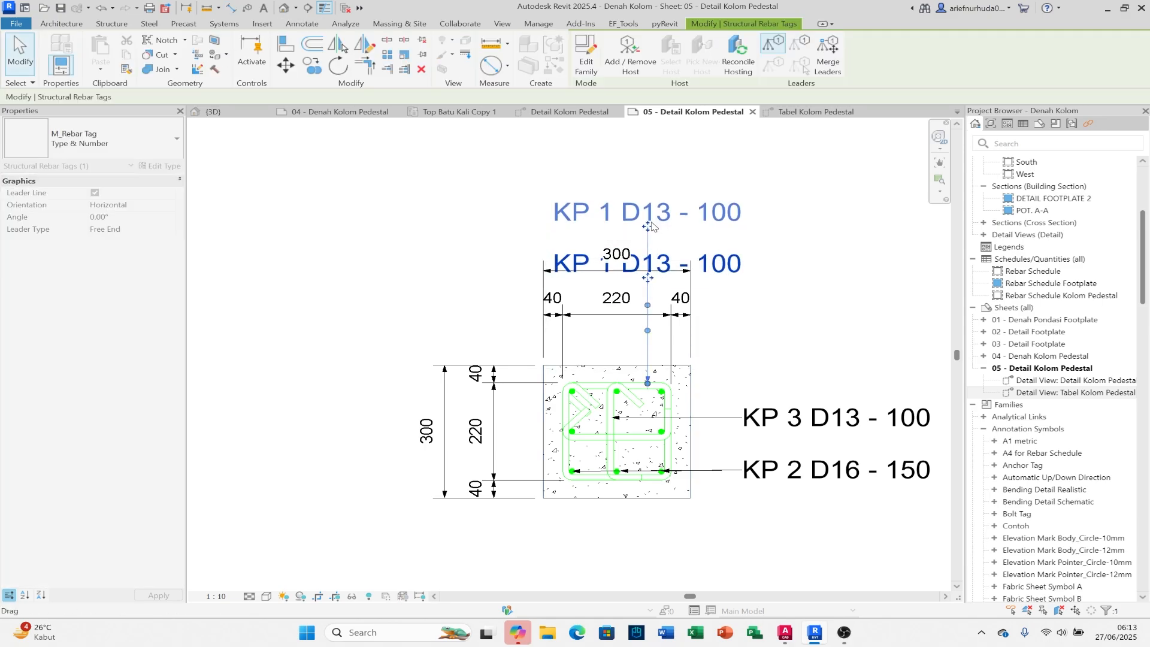
click(705, 266)
scroll(700, 269, down, 4)
scroll(719, 390, up, 1)
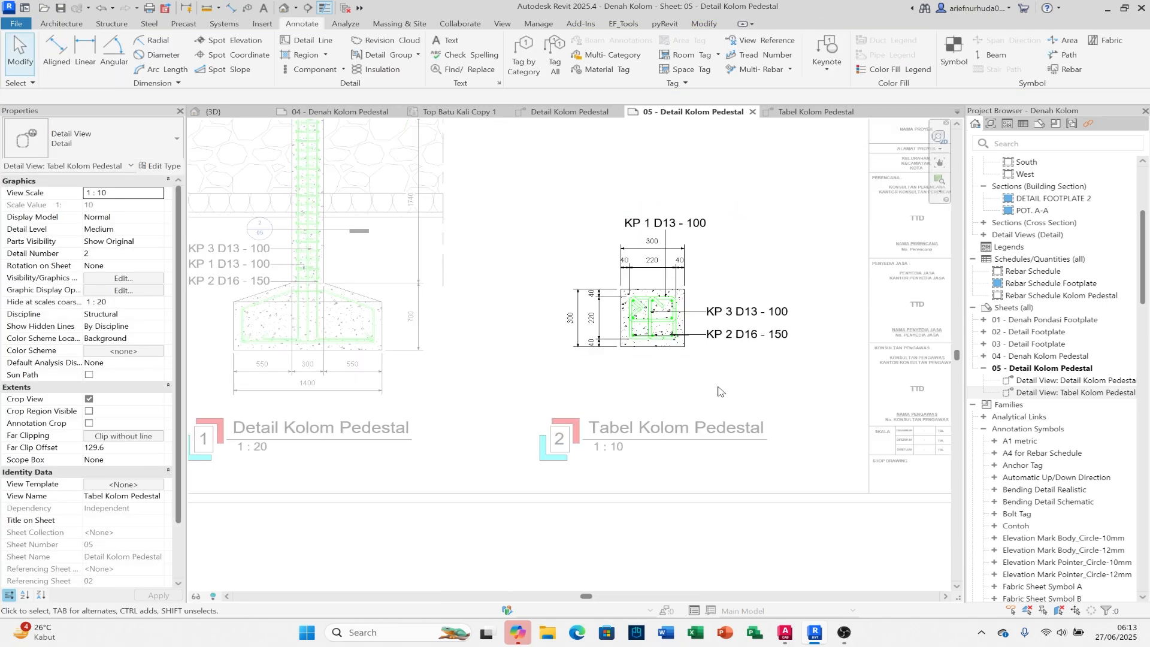
double_click(763, 506)
scroll(763, 510, down, 3)
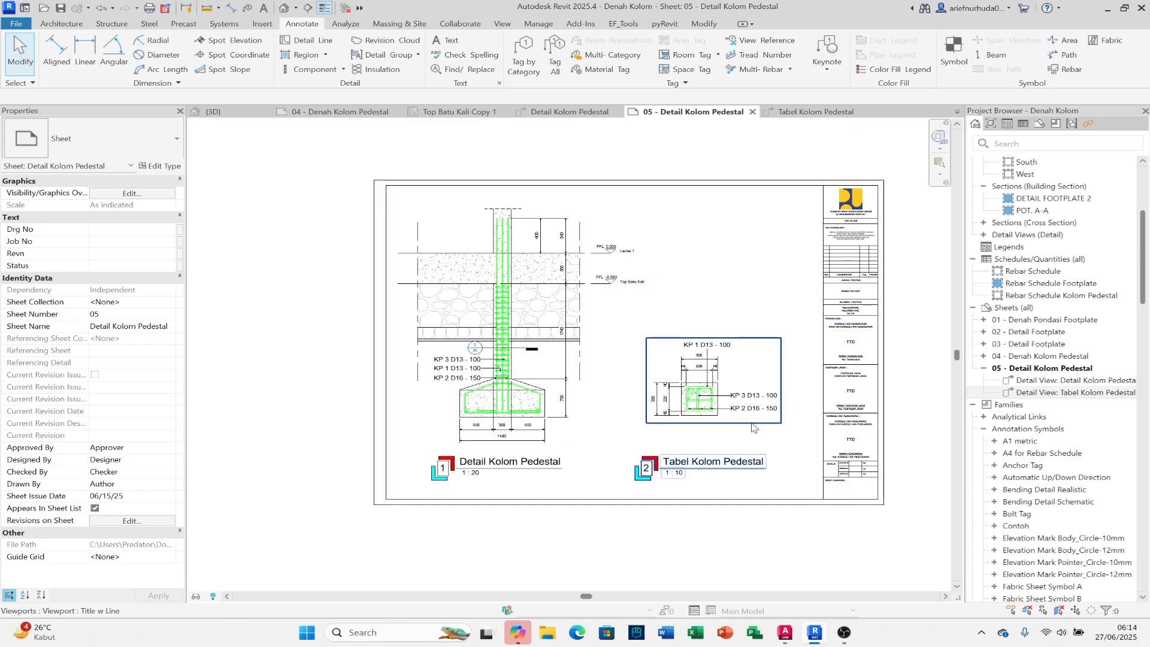
Step: Reactivate the Tabel Kolom Pedestal viewport and place a realistic bending detail of the KP 1 D13 - 100 outer stirrup above and right of the section
scroll(665, 360, up, 3)
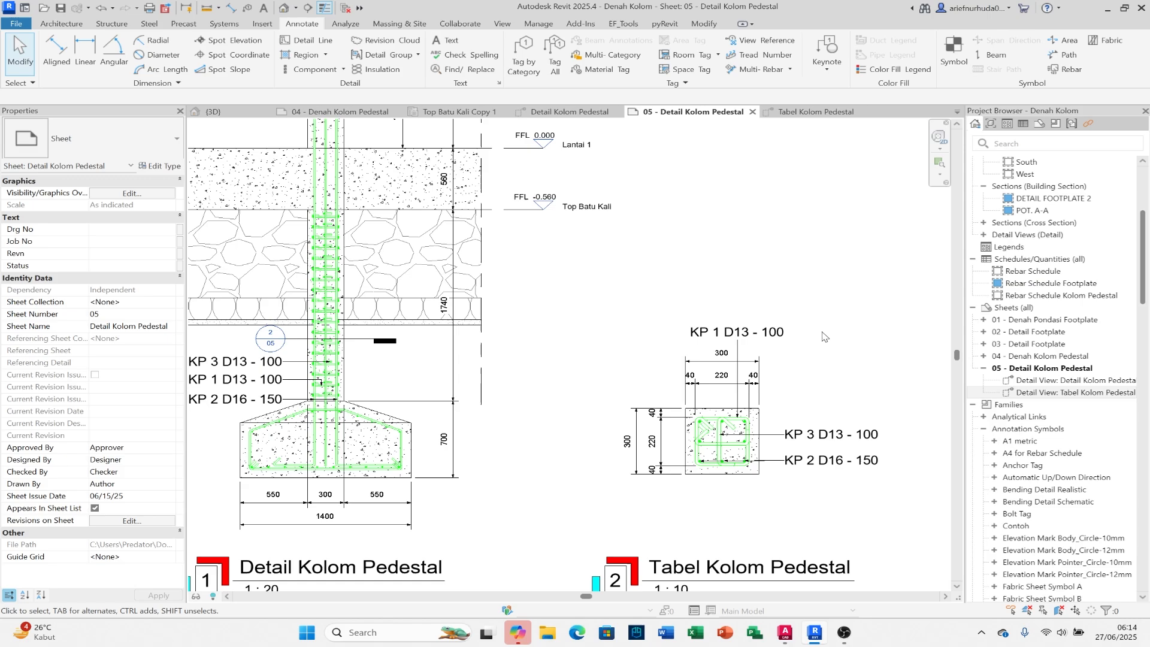
double_click(843, 398)
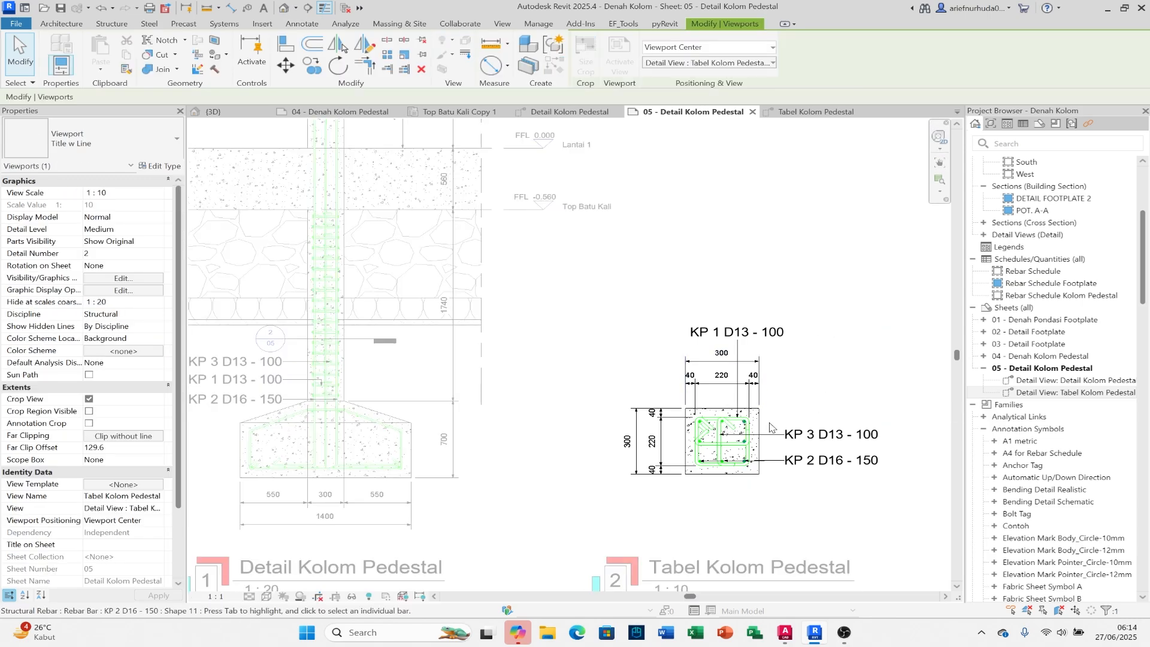
scroll(768, 421, up, 3)
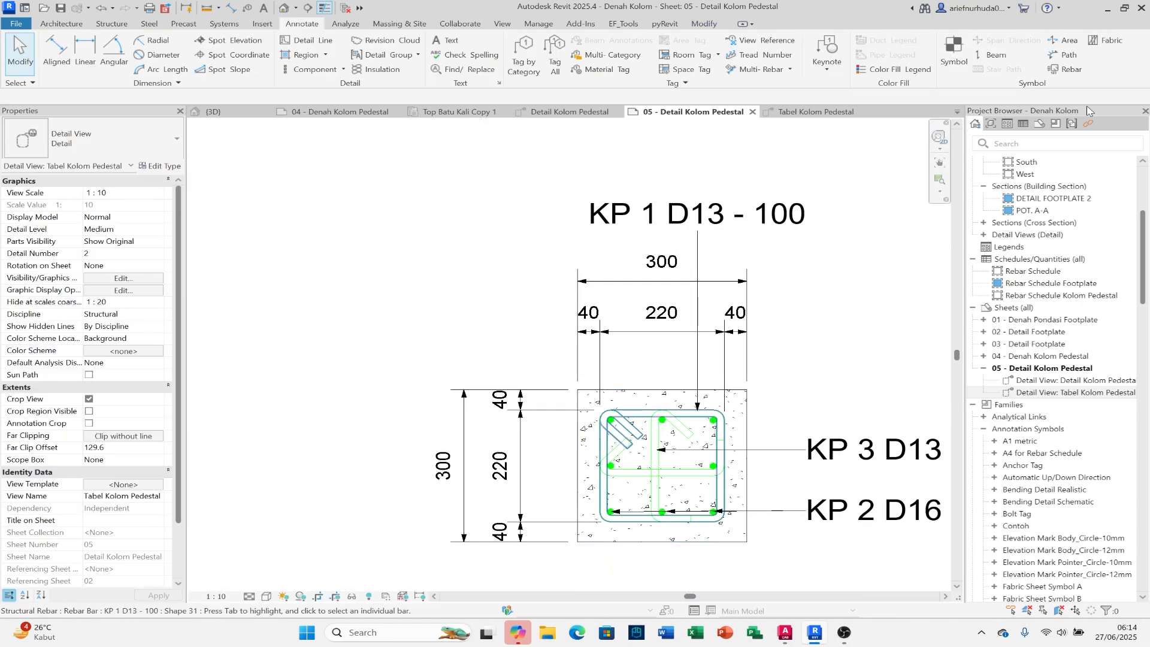
click(1060, 57)
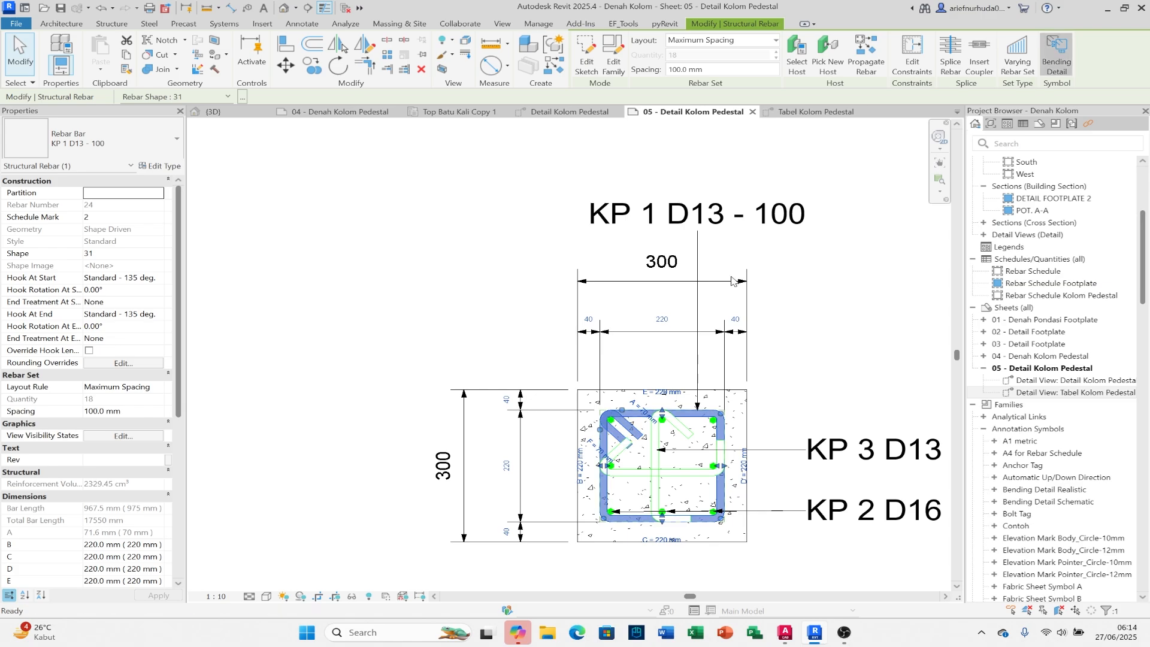
scroll(714, 278, down, 5)
scroll(779, 287, up, 4)
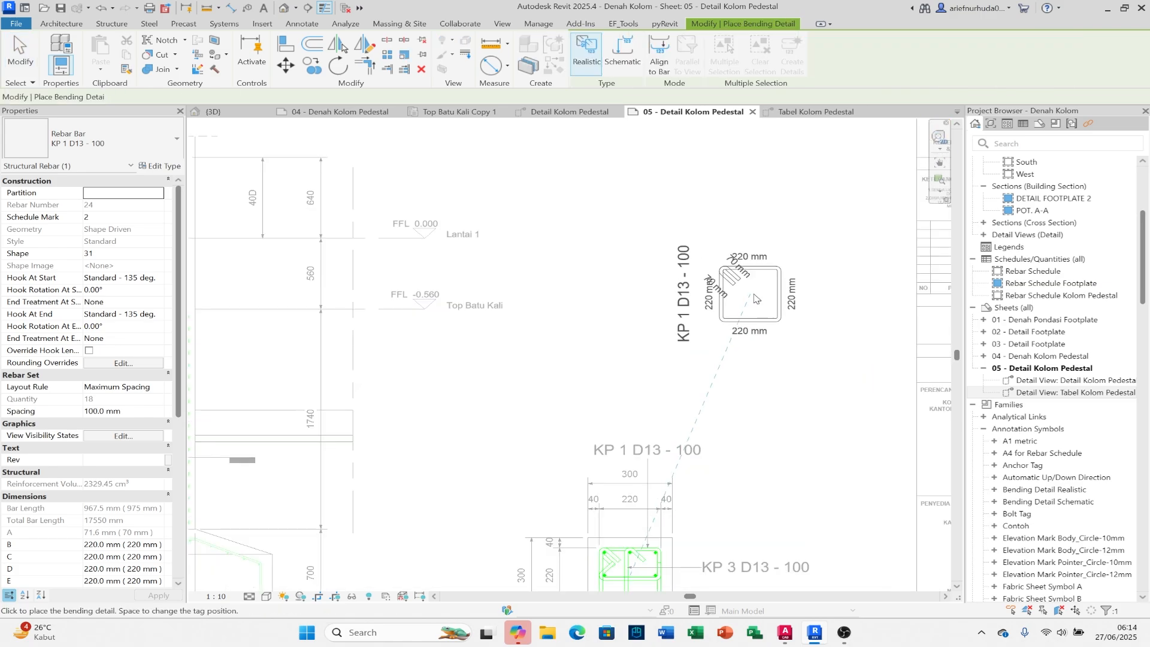
click(786, 300)
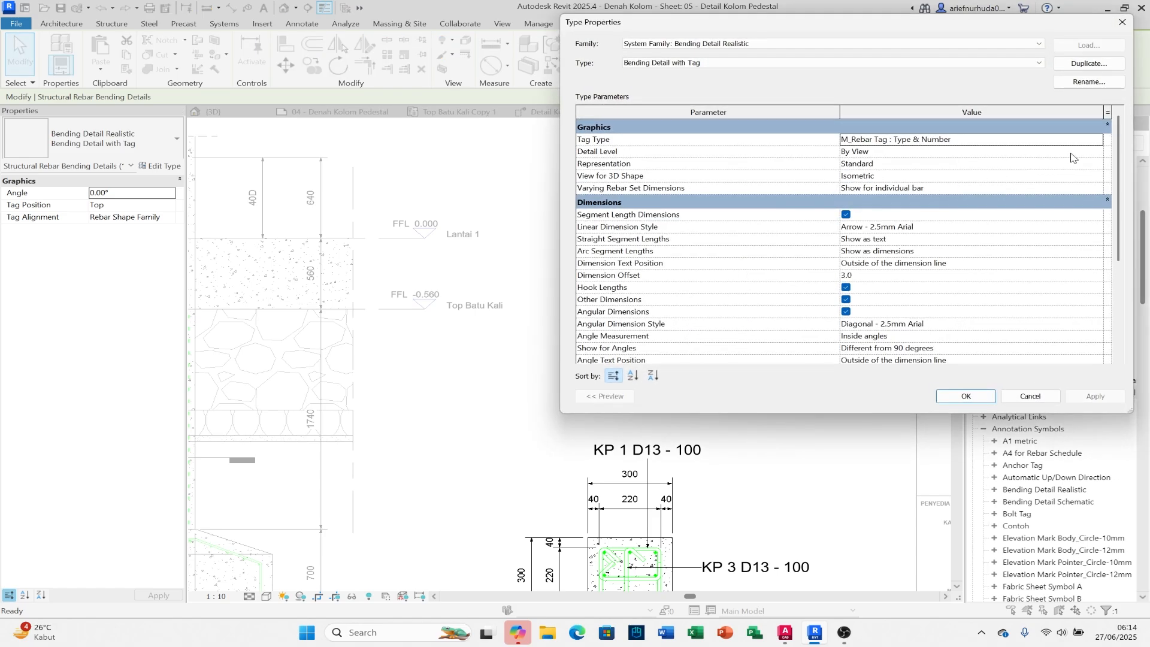
Step: Set the bending detail type's Tag Type to <none> and turn off its segment length dimensions
click(1100, 142)
scroll(1000, 162, up, 1)
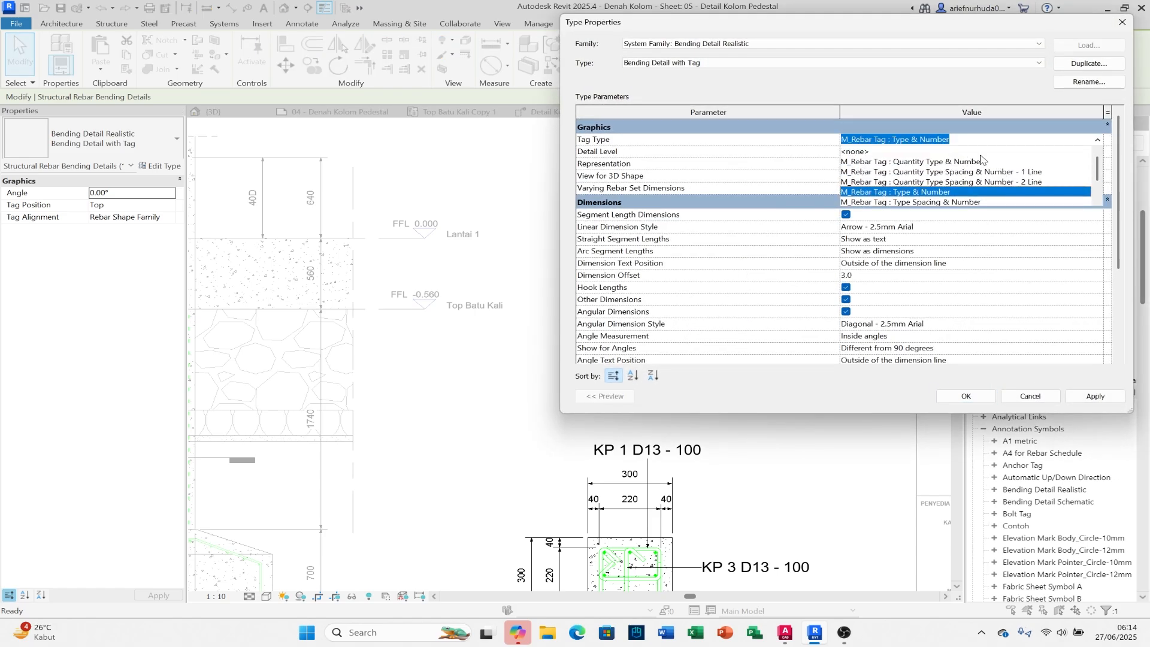
click(980, 152)
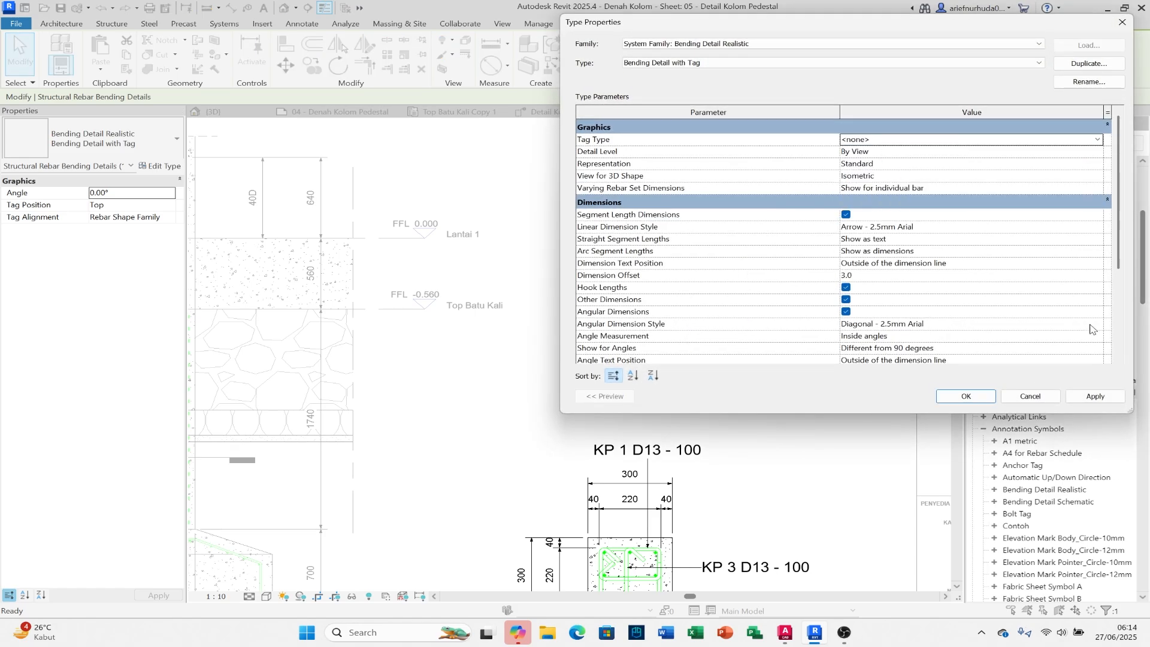
click(846, 214)
click(965, 396)
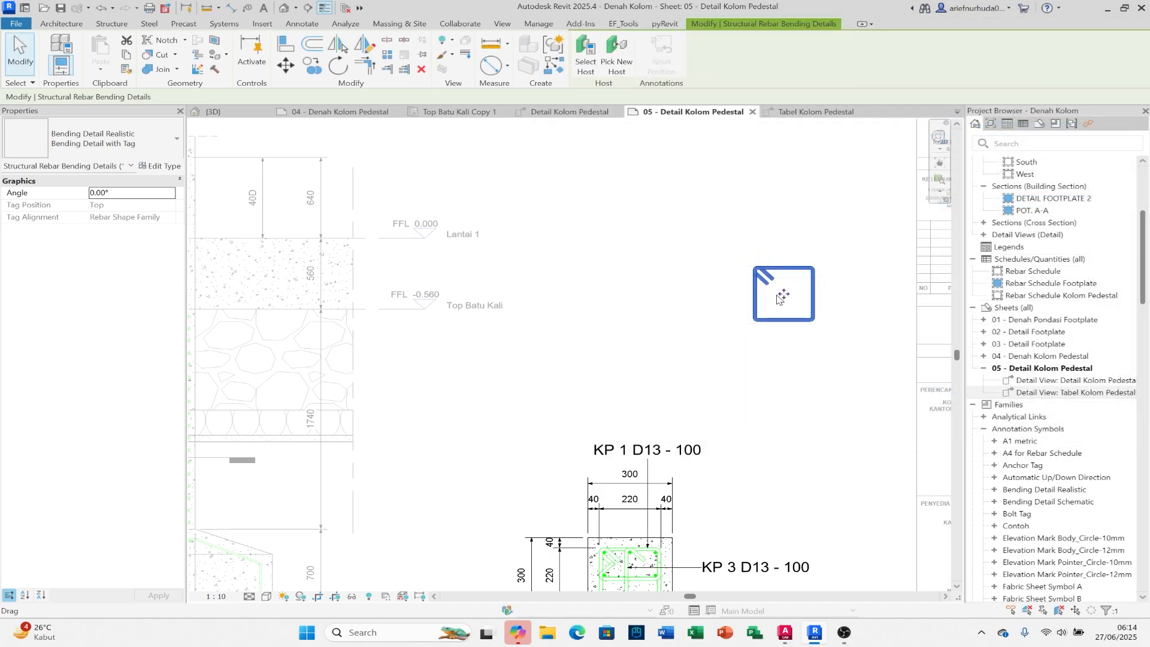
key(Escape)
Step: Place a realistic bending detail of the vertical KP 3 D13 - 100 cross tie left of the stirrup bending detail
scroll(795, 321, down, 5)
scroll(719, 386, up, 5)
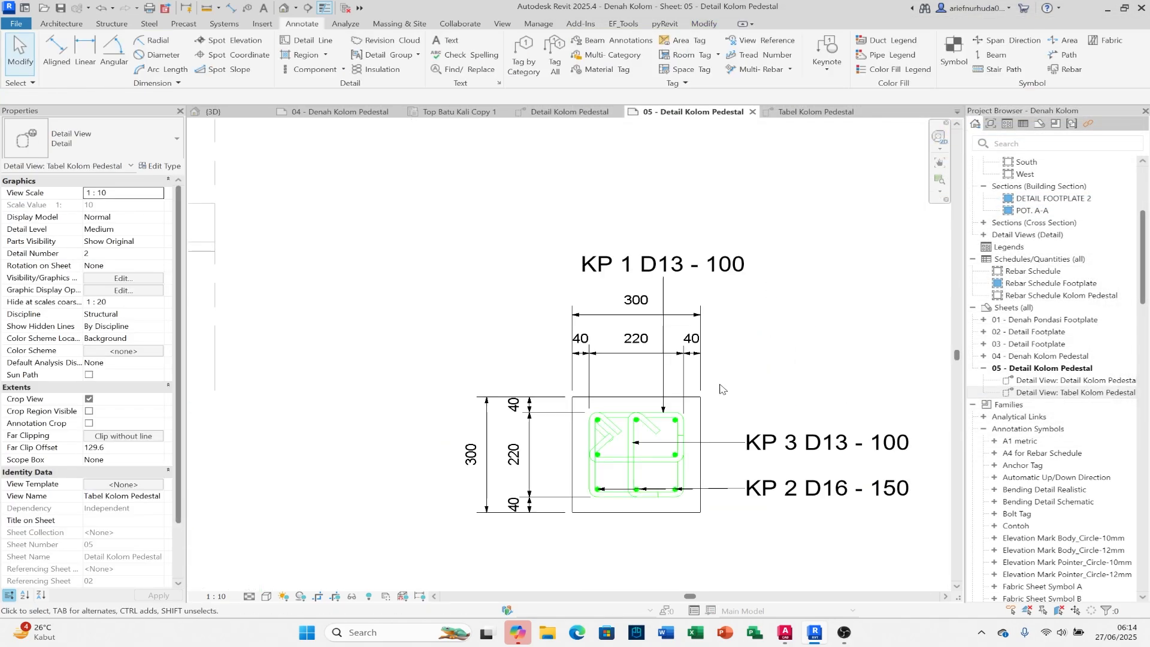
scroll(632, 444, up, 2)
click(638, 443)
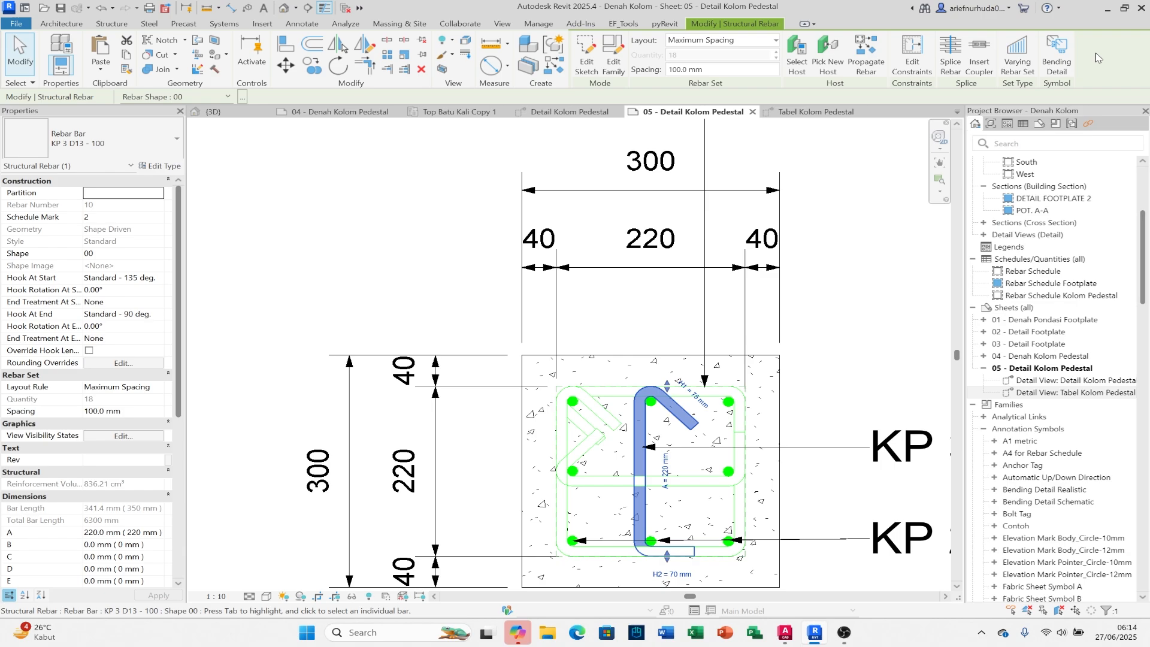
click(1063, 60)
scroll(688, 398, down, 4)
scroll(659, 270, up, 4)
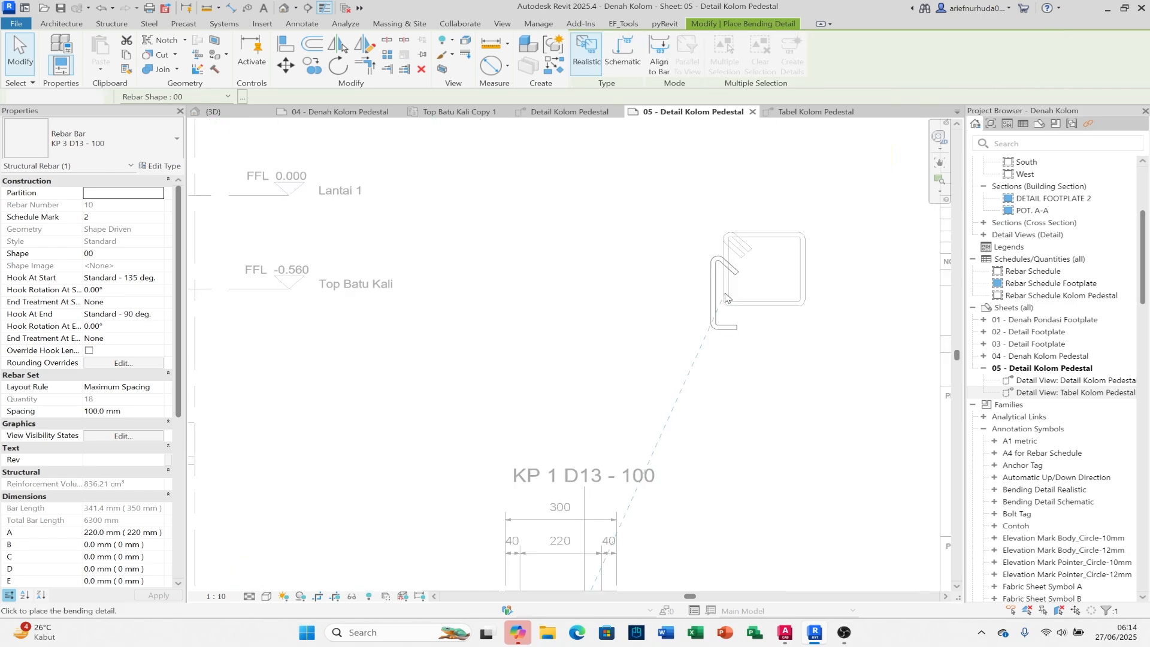
scroll(656, 275, down, 2)
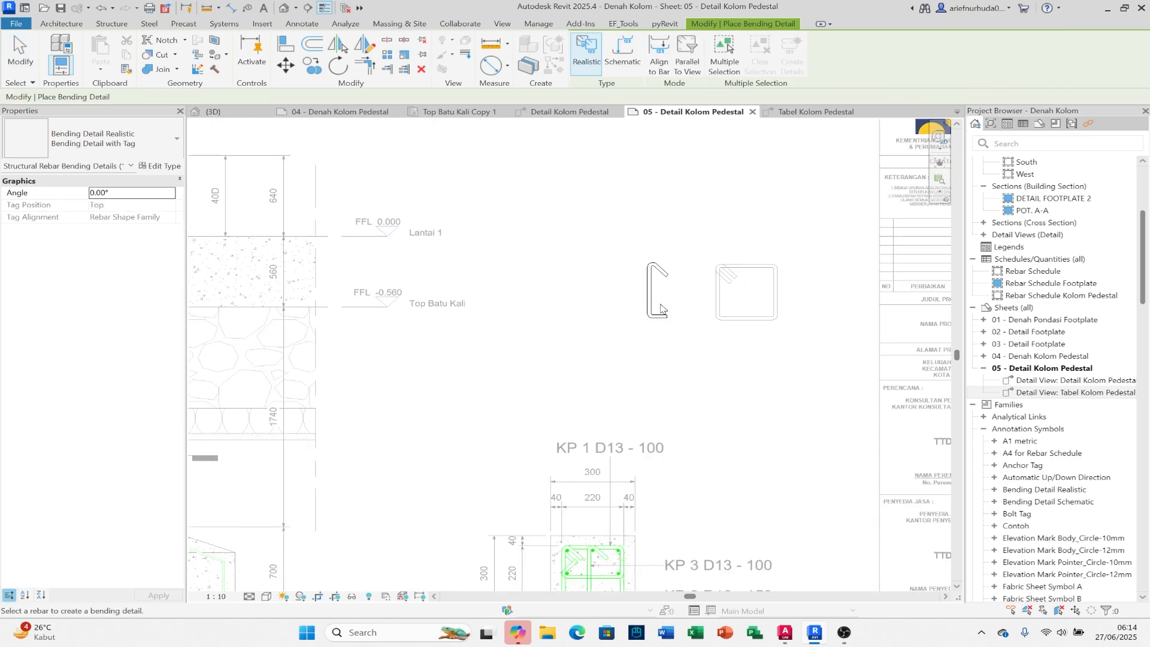
Step: Try to place a bending detail of the left KP 2 D16 - 150 bars from the cross-section
scroll(659, 297, down, 3)
scroll(686, 383, up, 6)
click(685, 384)
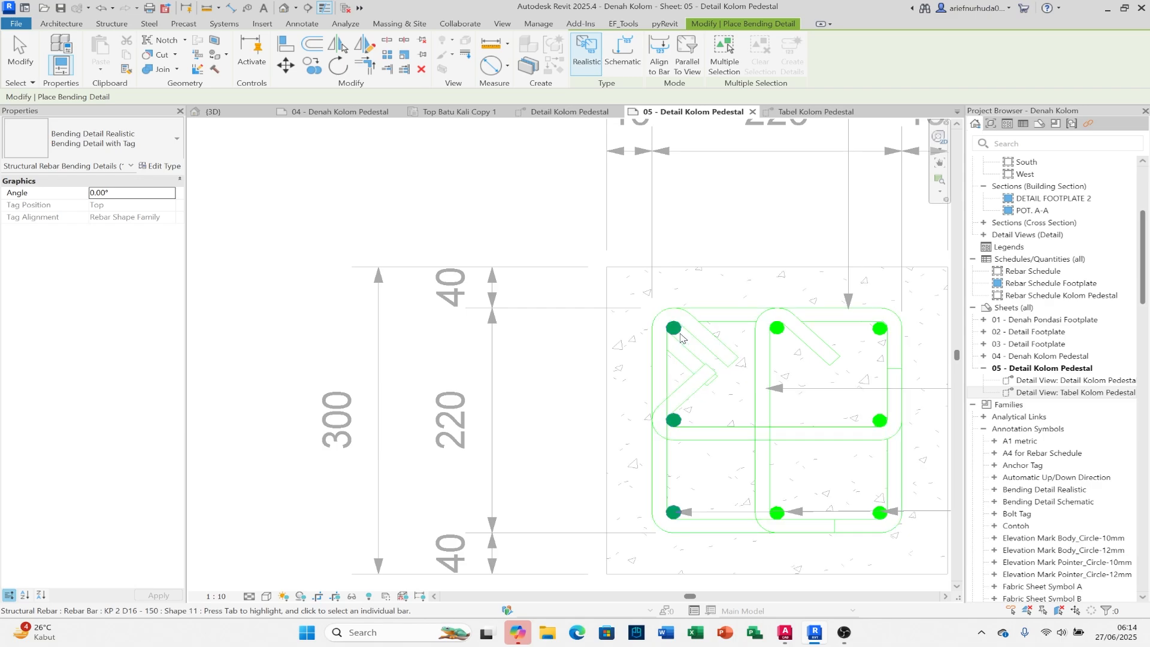
scroll(659, 359, down, 6)
scroll(606, 332, down, 2)
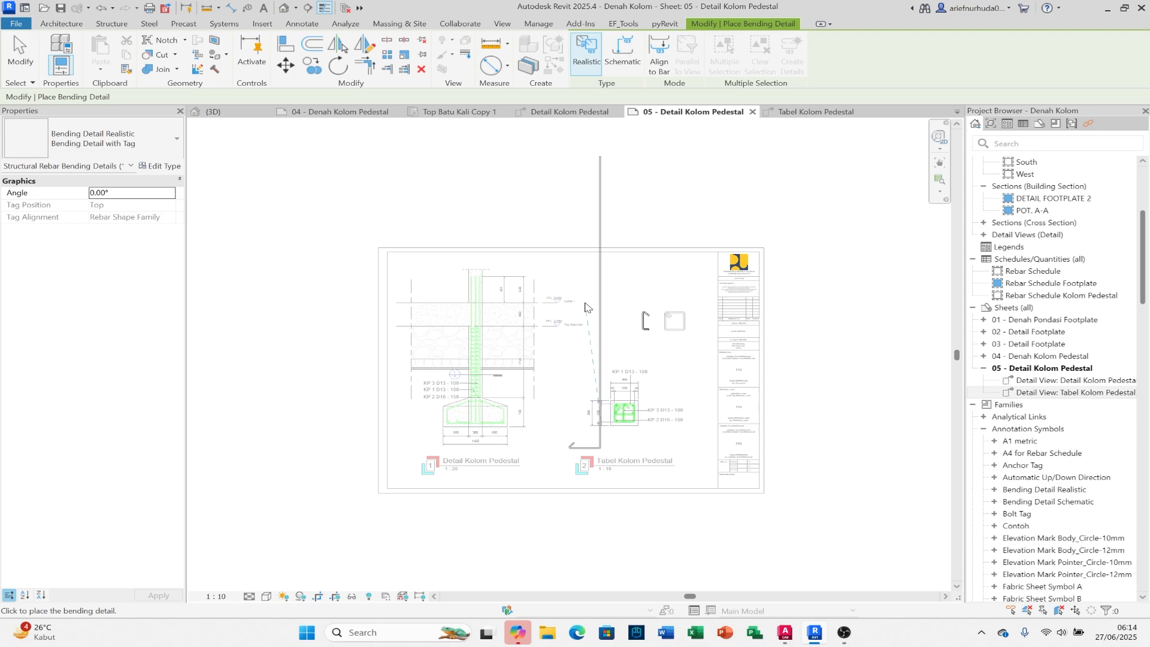
key(Escape)
key(Escape)
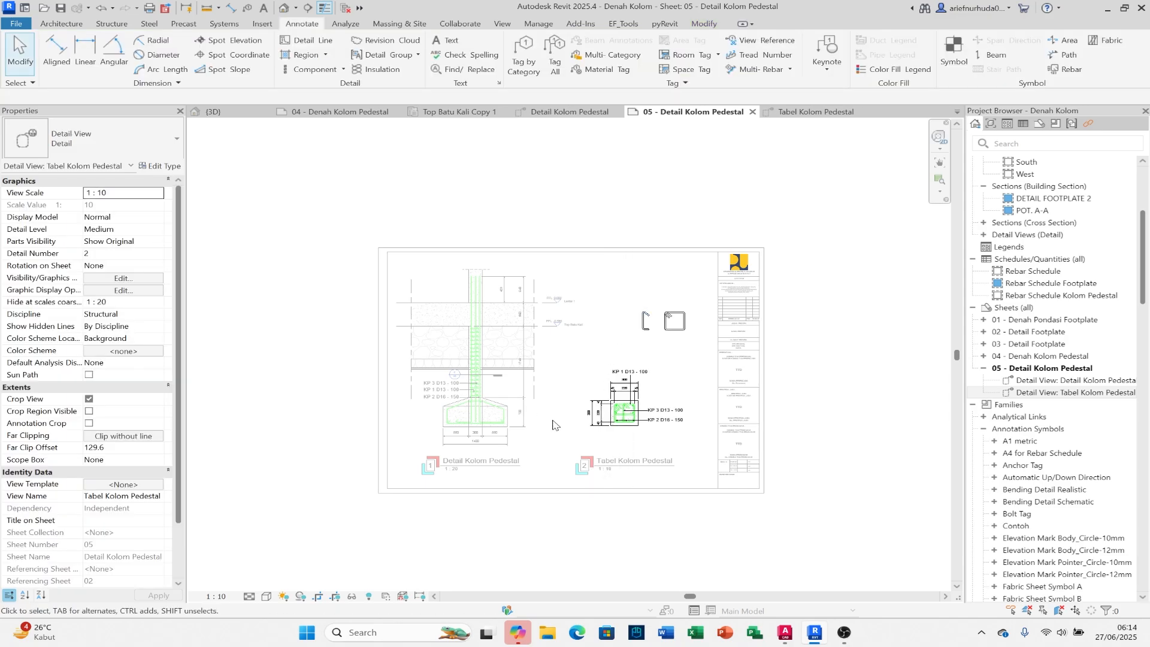
Step: Activate the 1:20 Detail Kolom Pedestal viewport and try to place a bending detail of its right KP 2 D16 - 150 bar
double_click(563, 539)
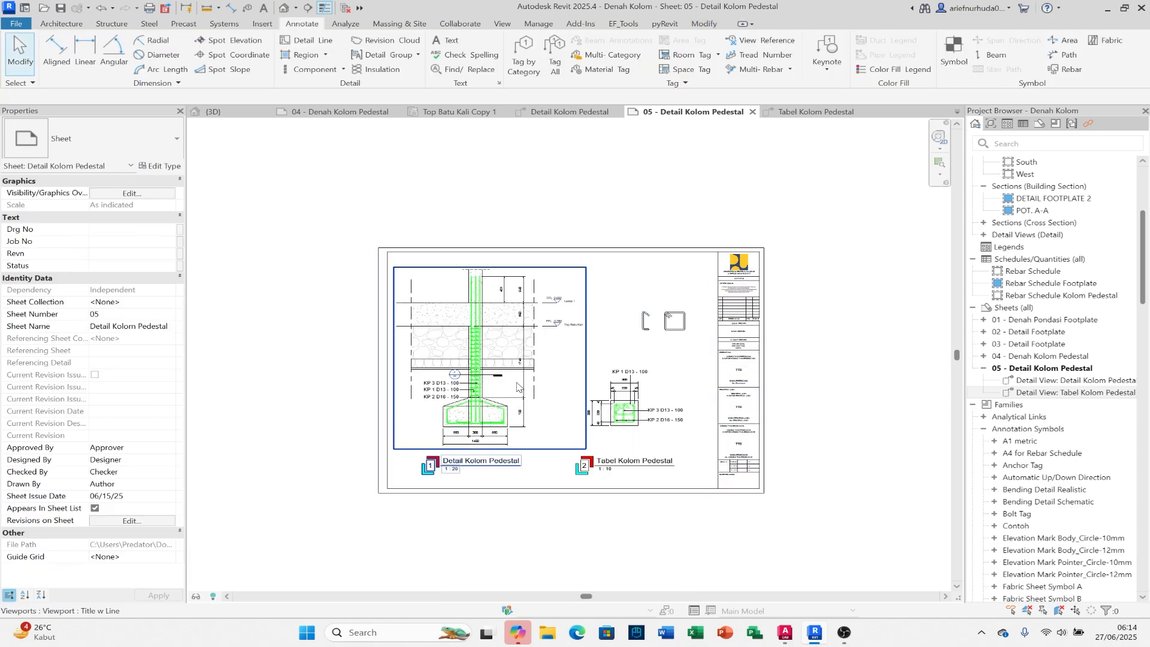
double_click(499, 414)
scroll(497, 414, up, 3)
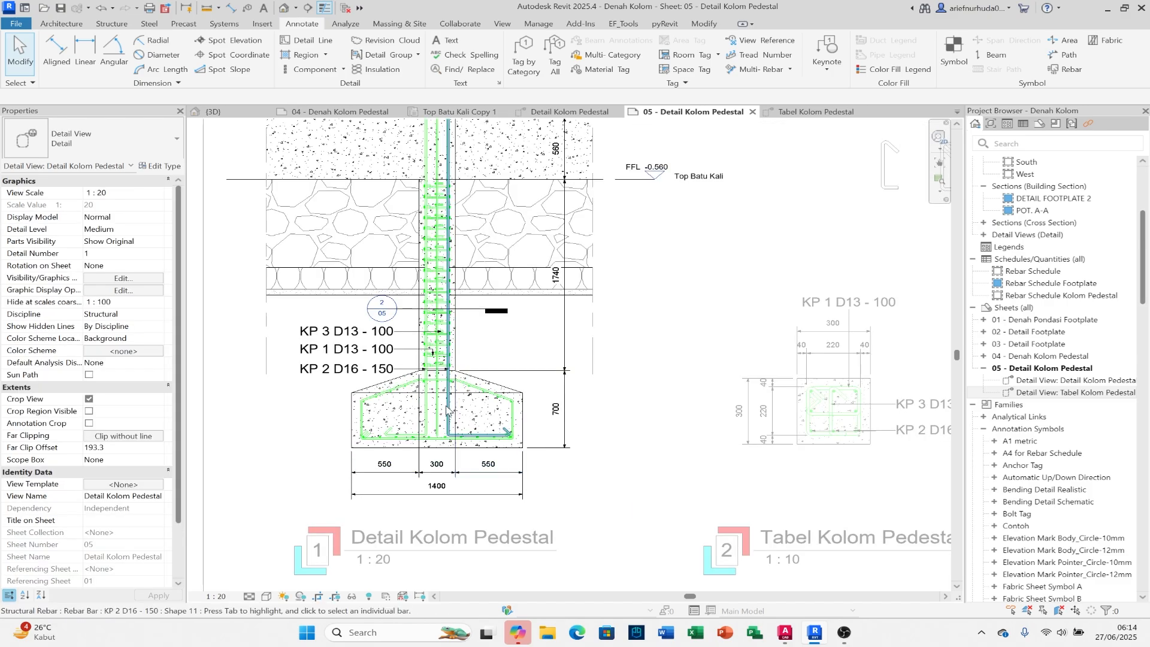
click(502, 387)
scroll(422, 438, down, 2)
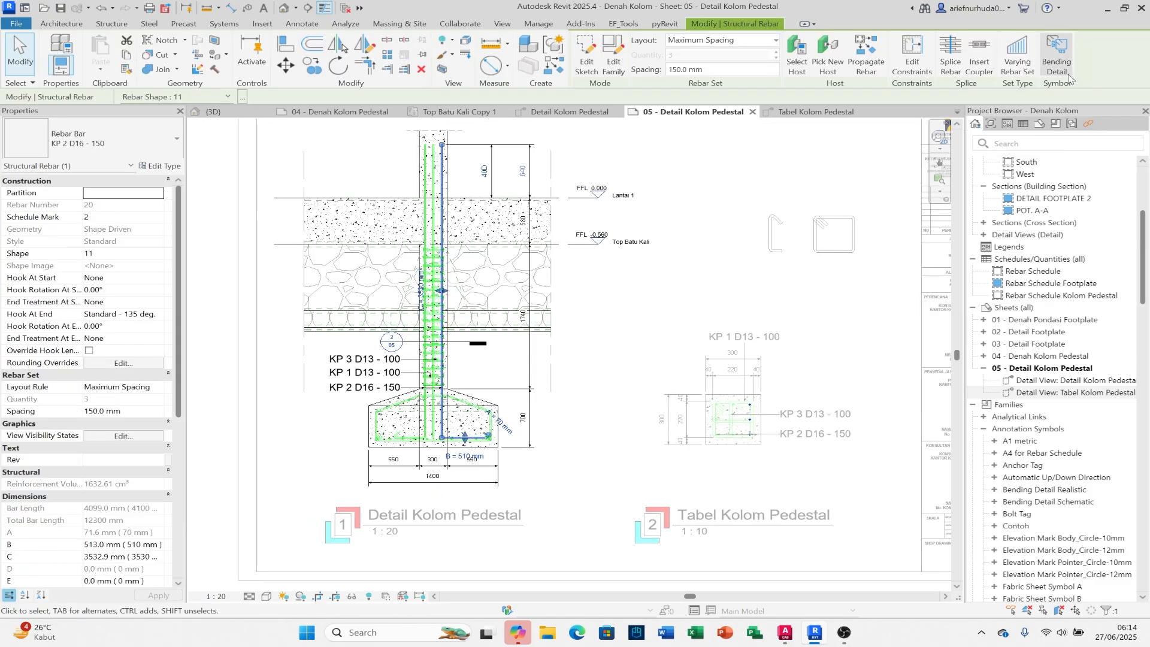
scroll(659, 270, down, 2)
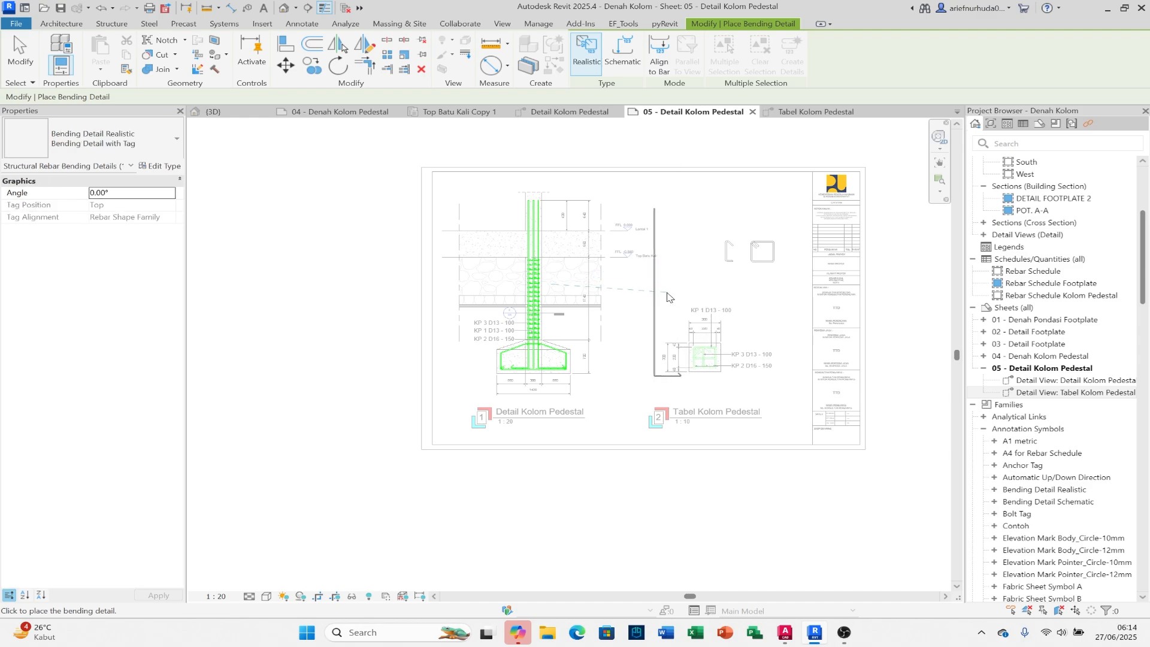
middle_drag(658, 298, 605, 299)
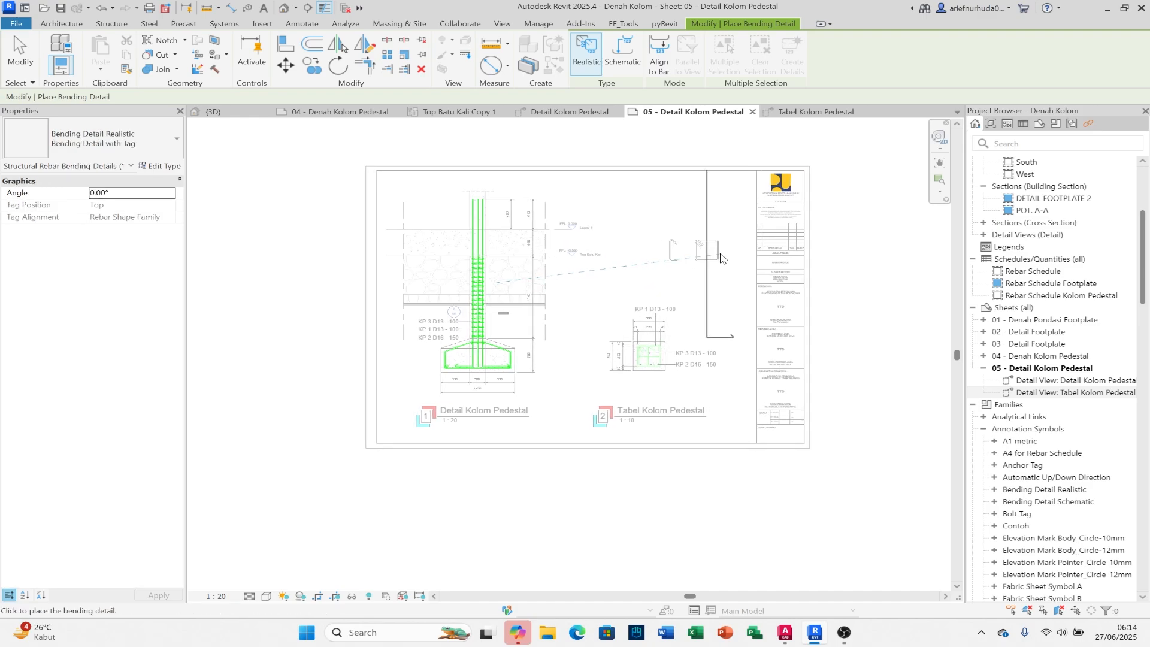
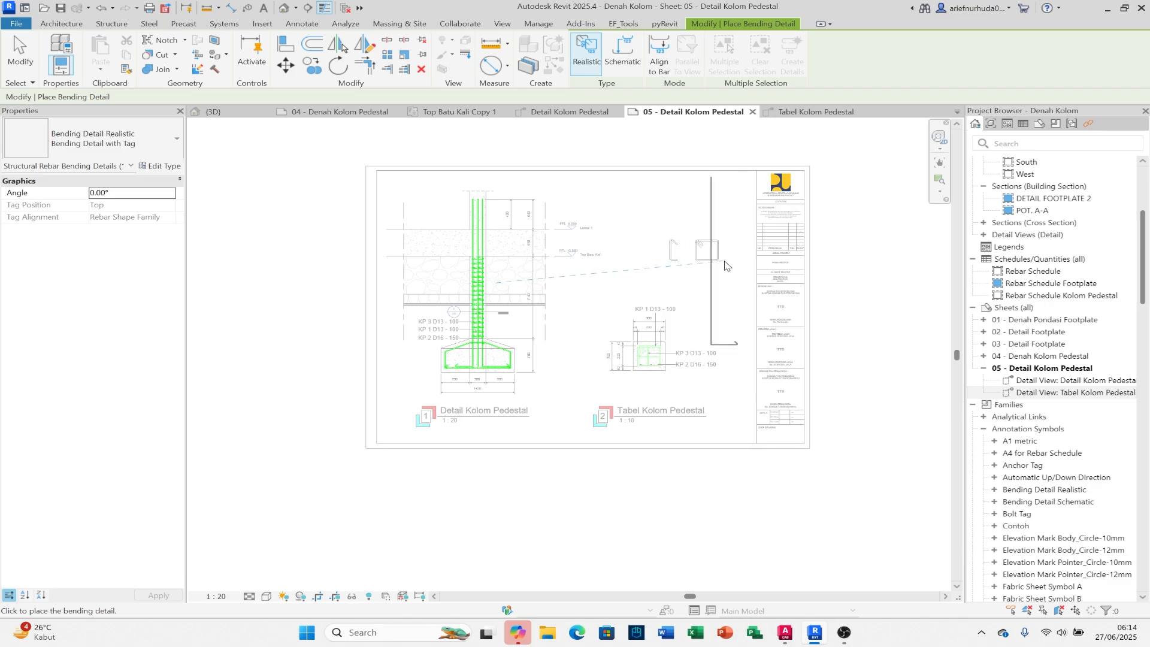
key(Escape)
key(Escape)
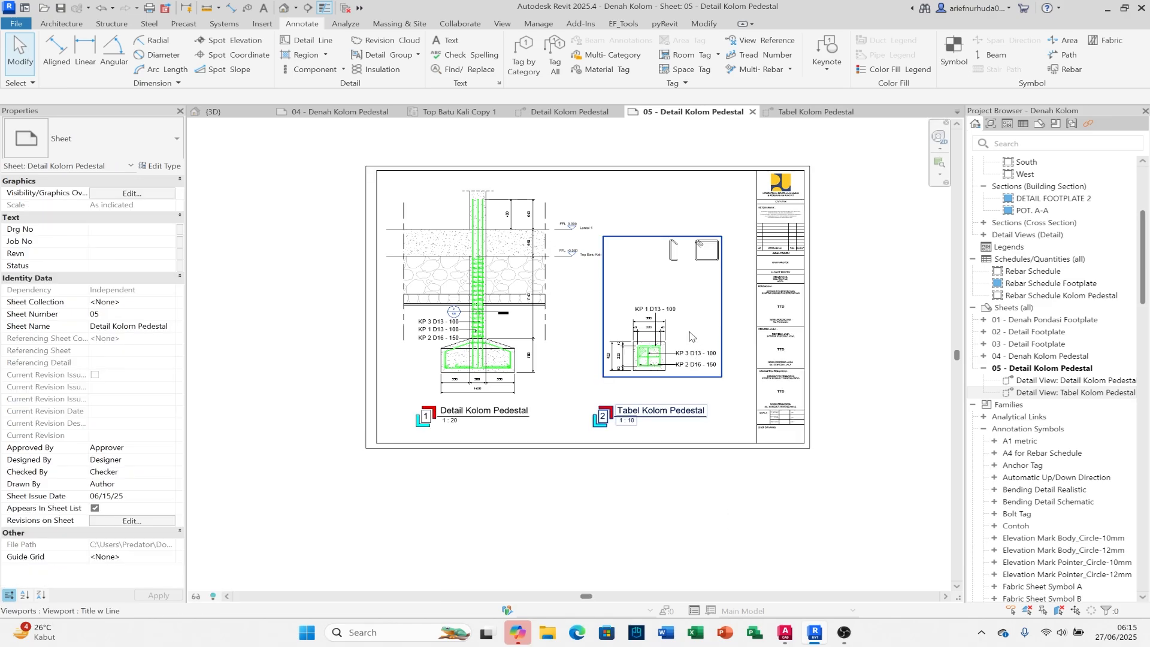
Step: Delete both the stirrup and cross tie bending details from the Tabel Kolom Pedestal viewport and return to the sheet
double_click(689, 336)
click(675, 264)
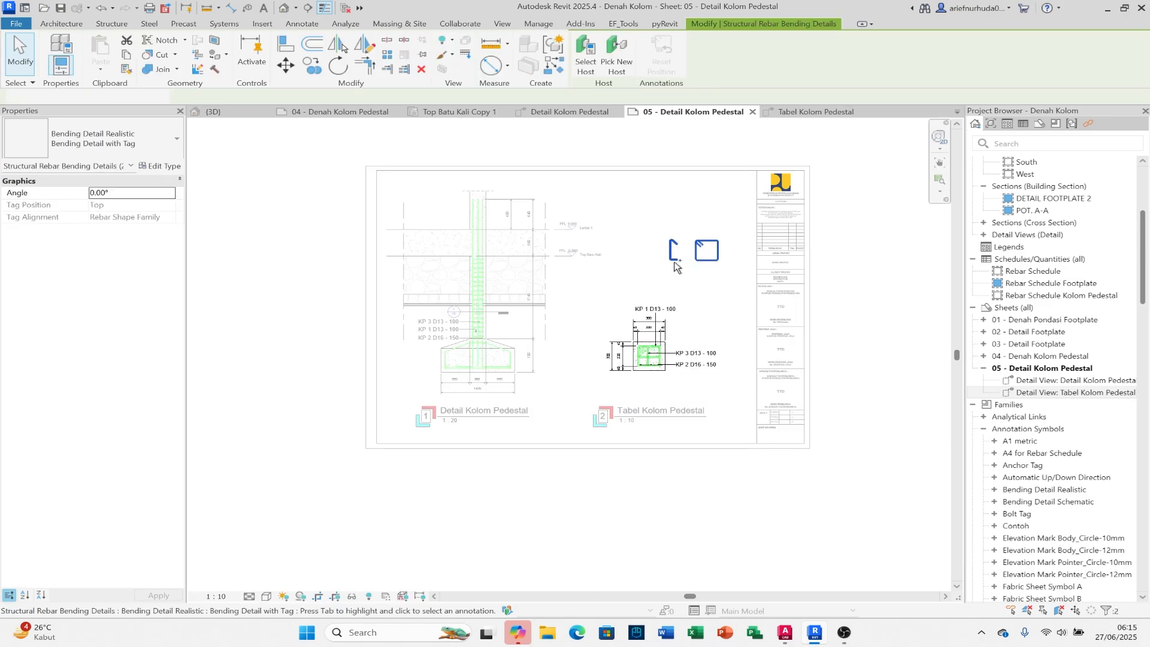
key(Delete)
double_click(674, 514)
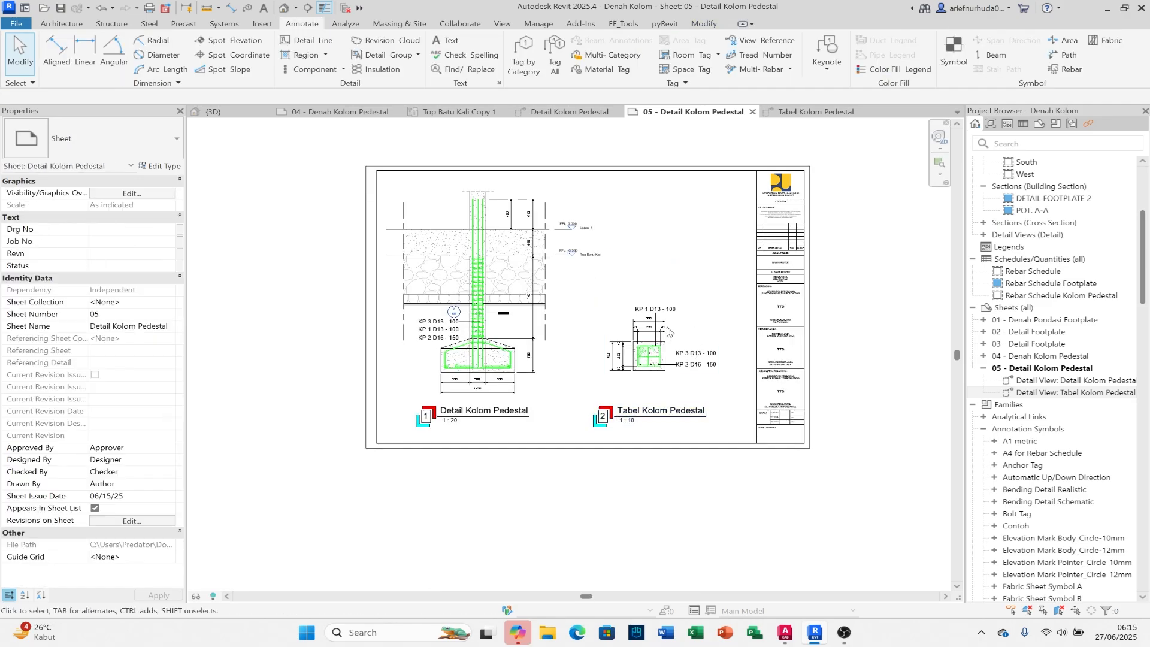
Step: Lower the Tabel Kolom Pedestal viewport on the sheet and raise its view title to line up with the Detail Kolom Pedestal title
click(659, 367)
scroll(652, 370, up, 4)
drag(662, 382, 665, 432)
scroll(664, 432, down, 2)
middle_drag(656, 383, 649, 336)
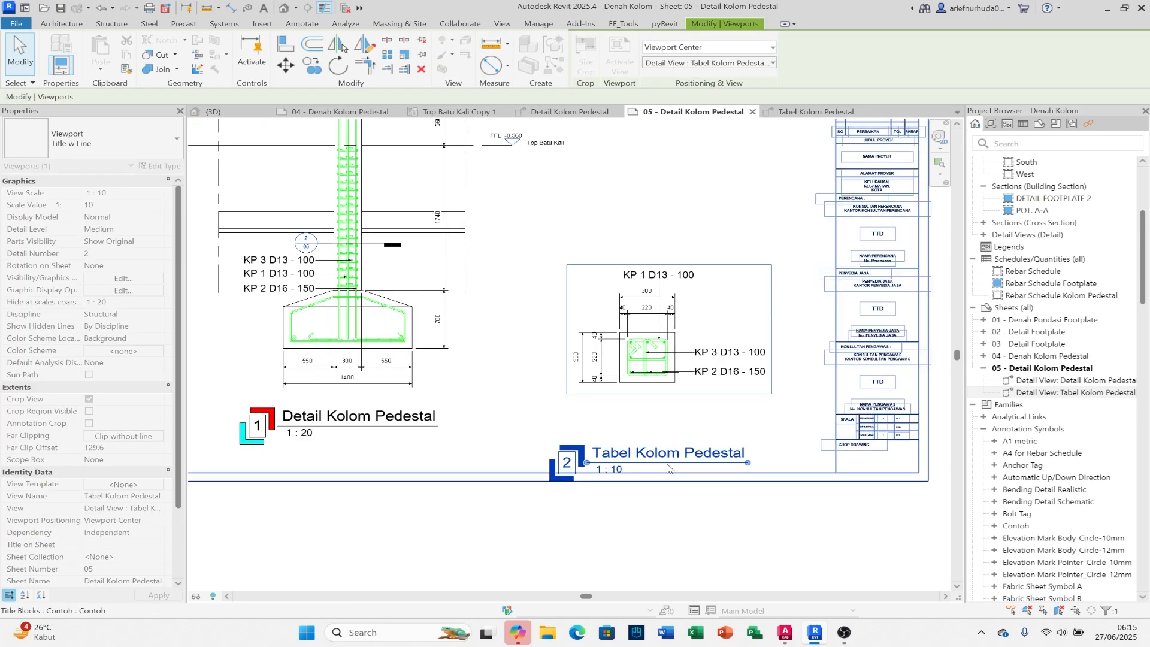
click(671, 469)
drag(667, 457, 666, 419)
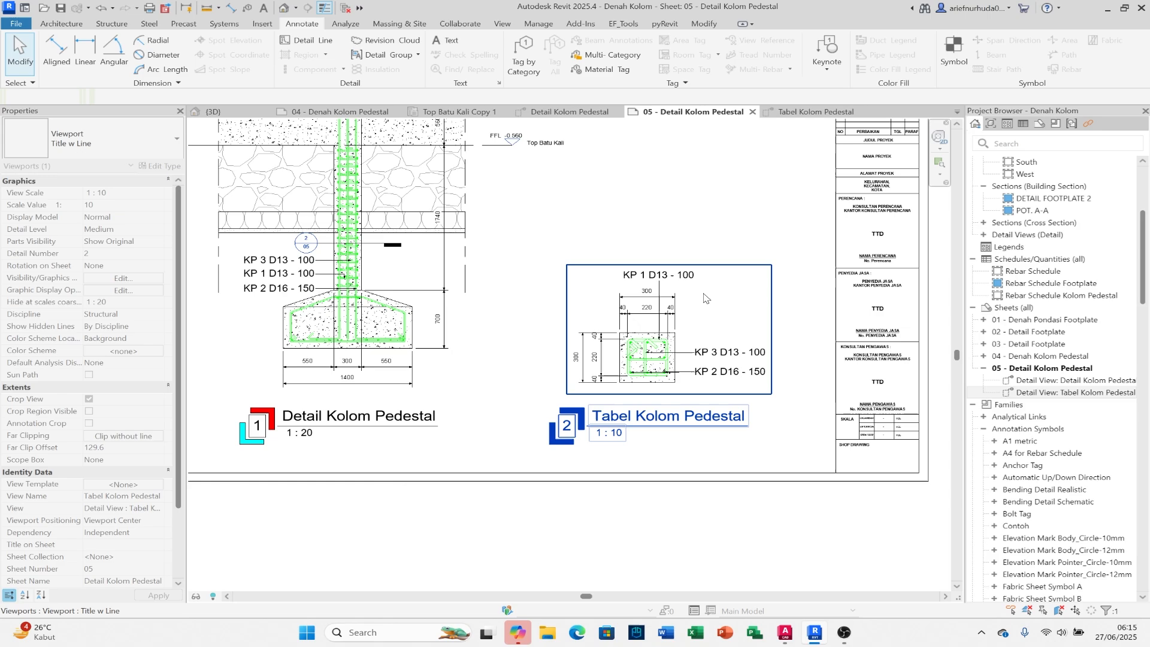
Step: Activate the Tabel Kolom Pedestal viewport and switch all its linear dimensions to the Arrow Filled - 3mm Arial style
double_click(706, 297)
scroll(647, 291, up, 2)
click(647, 291)
key(s)
key(a)
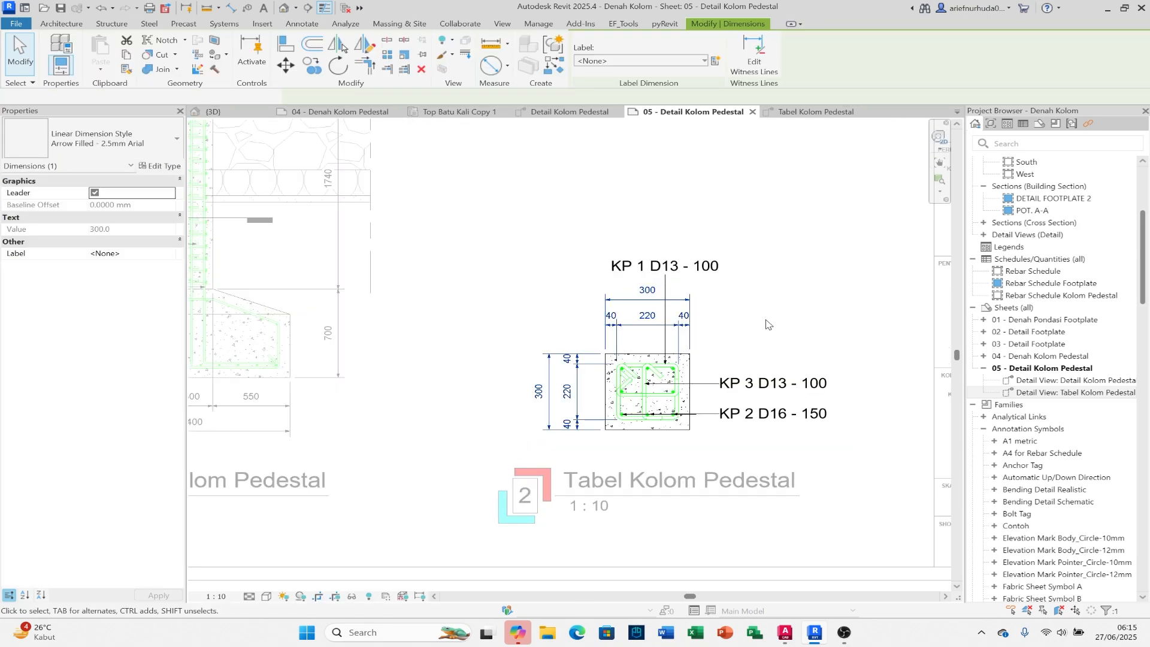
click(153, 147)
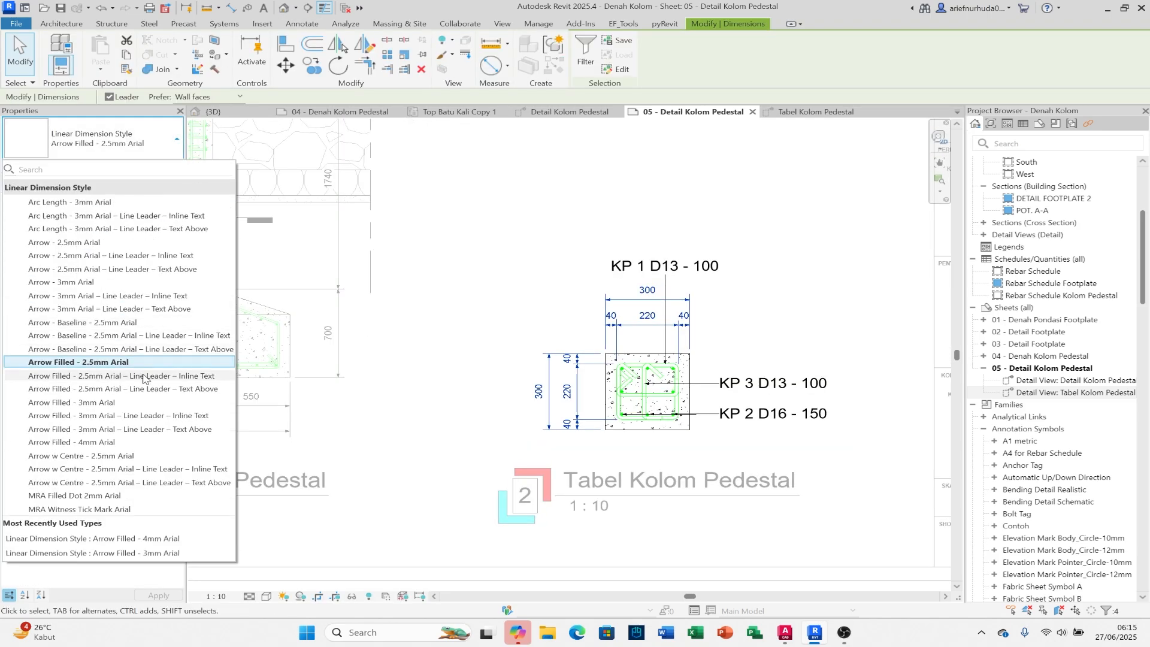
click(140, 403)
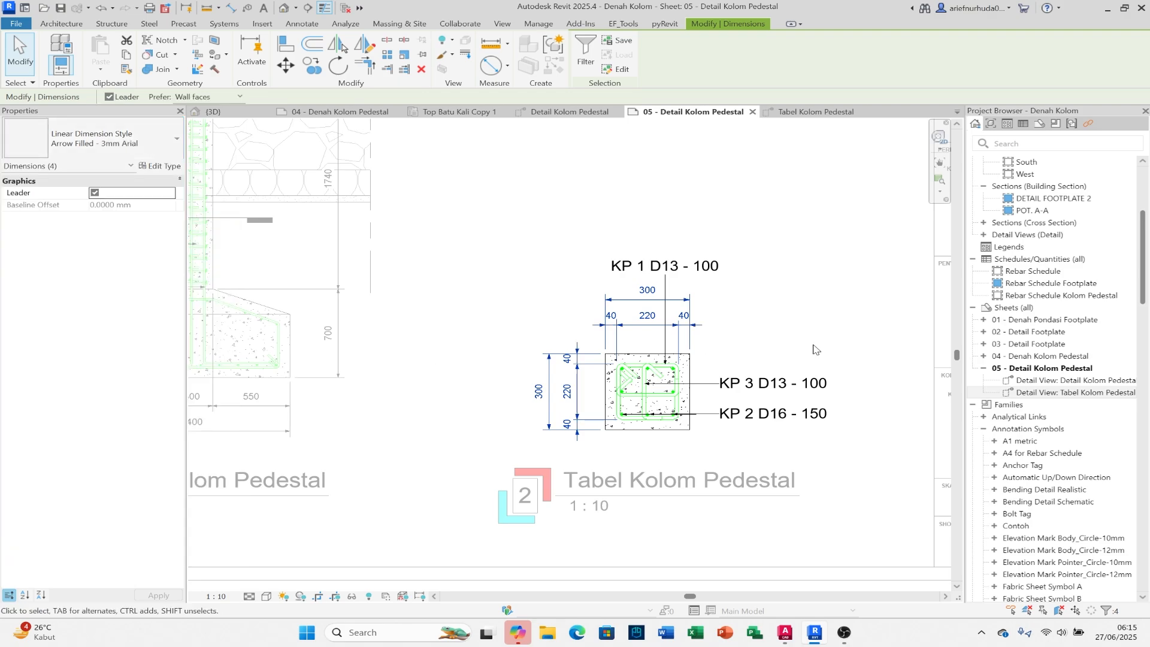
click(896, 344)
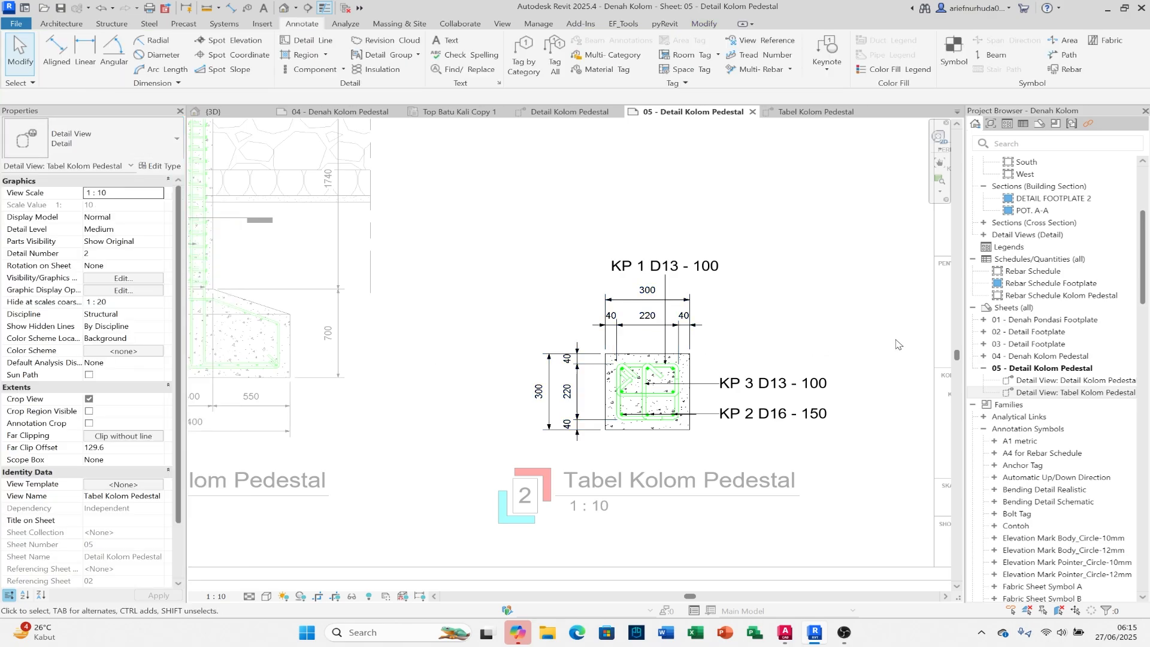
Step: Try the Arrow Filled - 4mm Arial style on all the linear dimensions in the Tabel Kolom Pedestal viewport
click(648, 325)
key(s)
key(a)
click(129, 129)
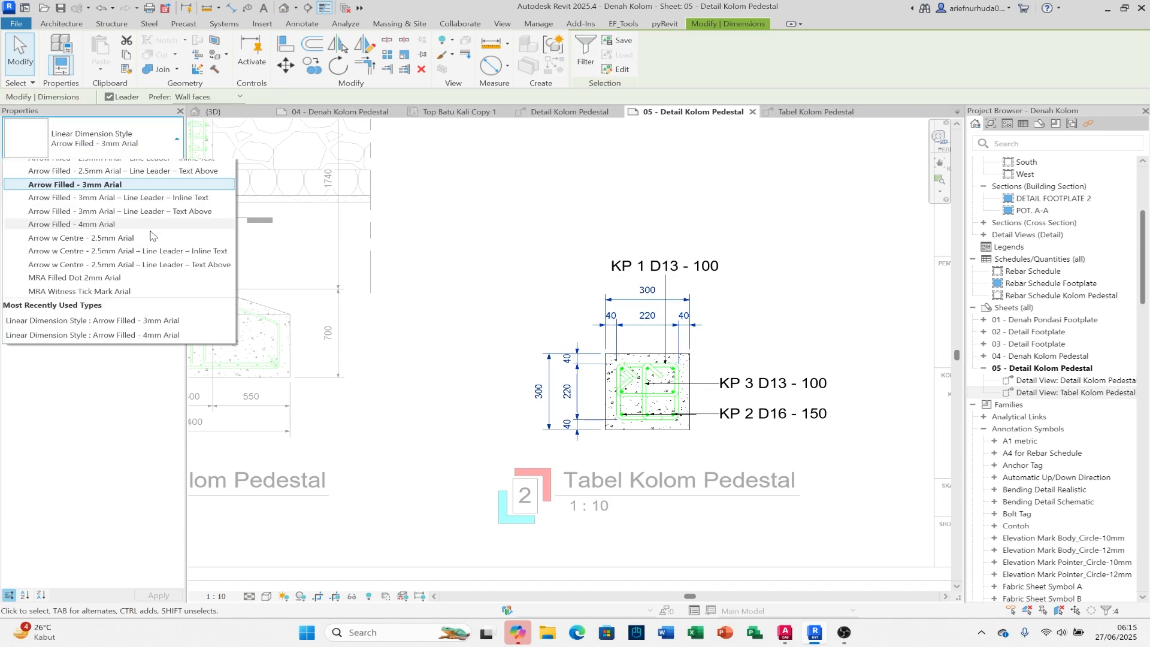
click(153, 441)
scroll(718, 389, down, 4)
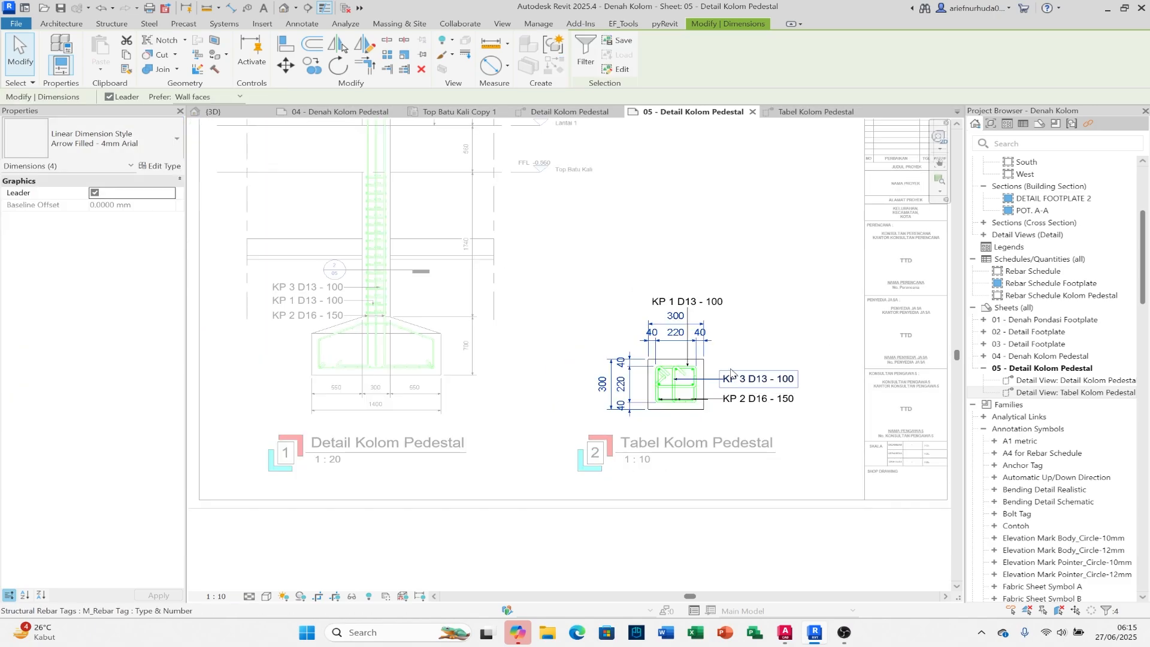
click(804, 398)
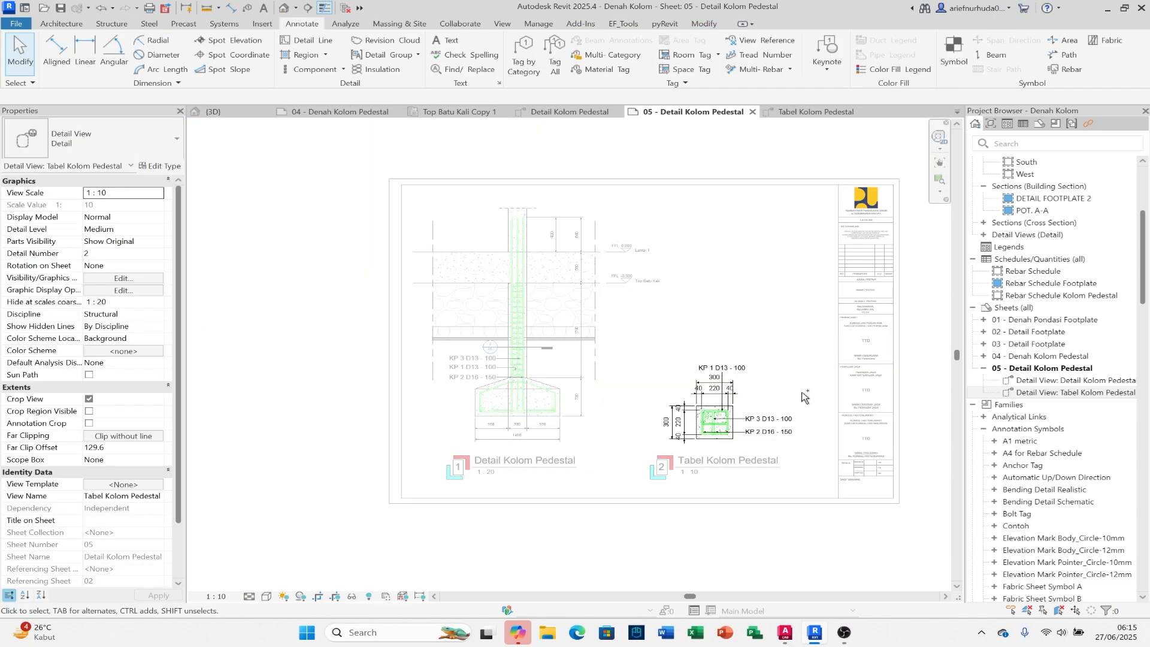
Step: Undo the 4 mm dimension style change and check the style of the horizontal 40-220-40 dimension string
scroll(803, 397, up, 5)
click(669, 273)
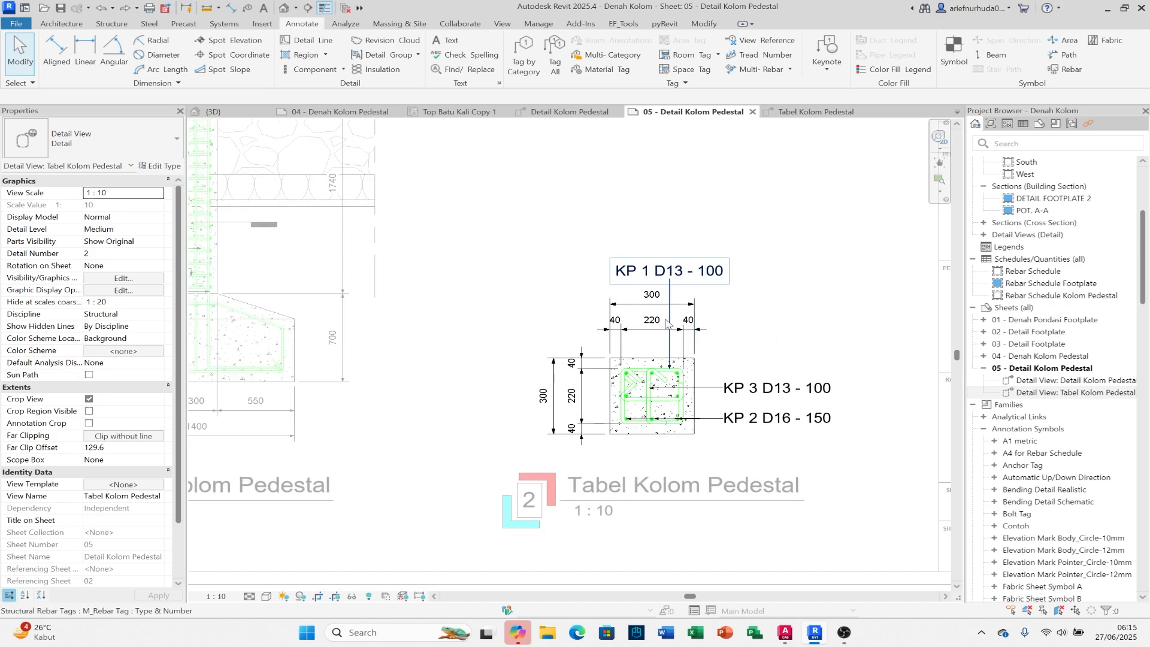
key(Escape)
click(651, 329)
scroll(733, 334, down, 3)
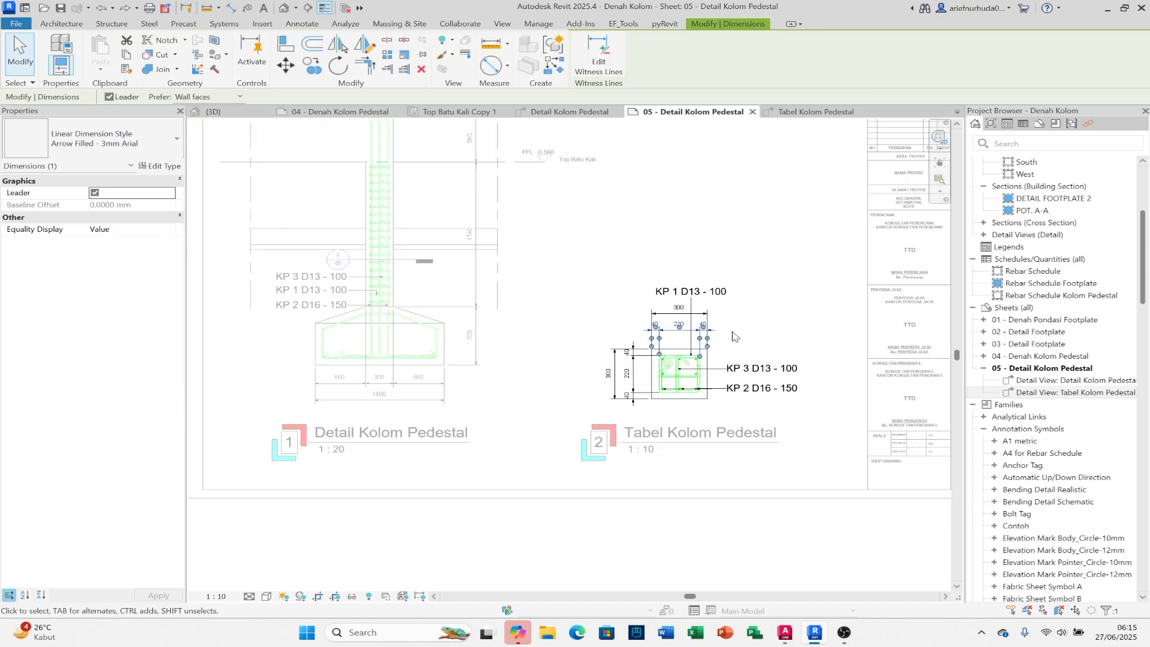
key(Escape)
Step: Deactivate the Tabel Kolom Pedestal viewport and return to the 05 - Detail Kolom Pedestal sheet
double_click(763, 475)
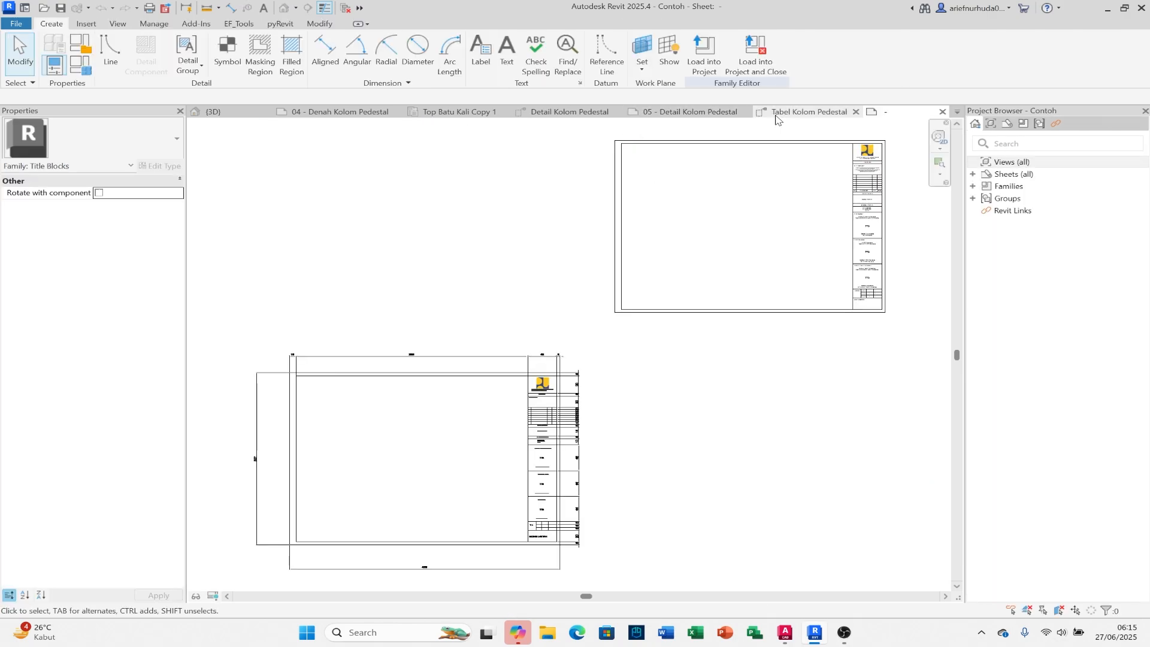
click(776, 115)
click(697, 112)
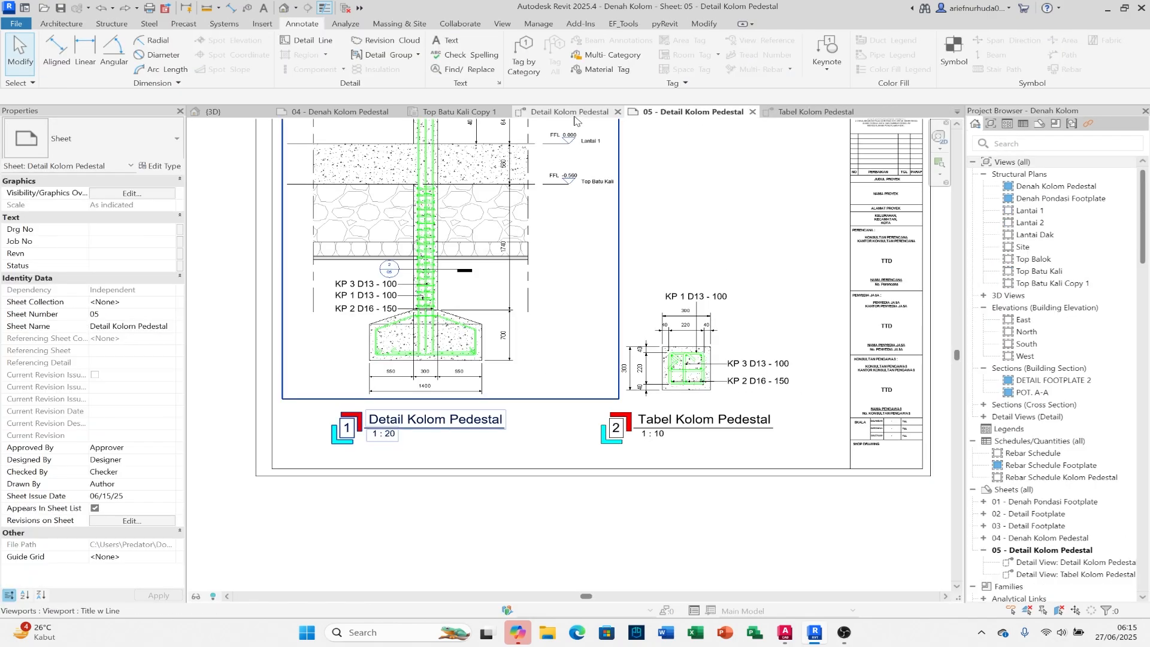
Step: Activate the 1:20 Detail Kolom Pedestal viewport and place a realistic bending detail of its right KP 2 D16 - 150 bar beside the title block
scroll(653, 279, down, 1)
double_click(478, 262)
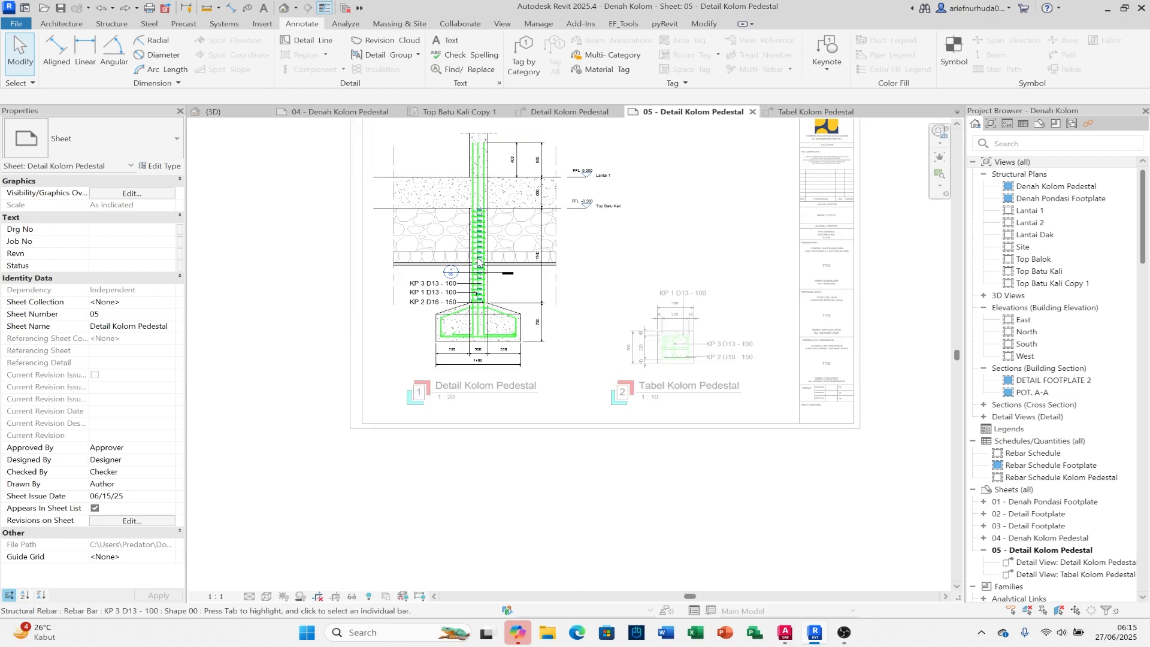
scroll(478, 248, up, 3)
click(497, 142)
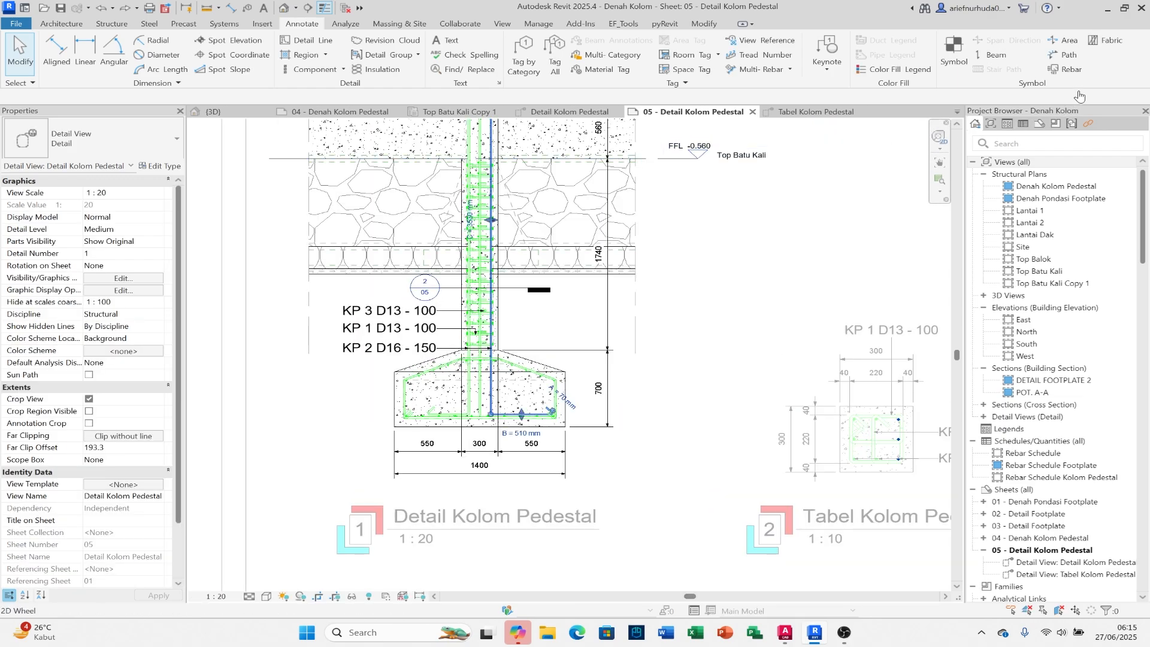
click(1057, 54)
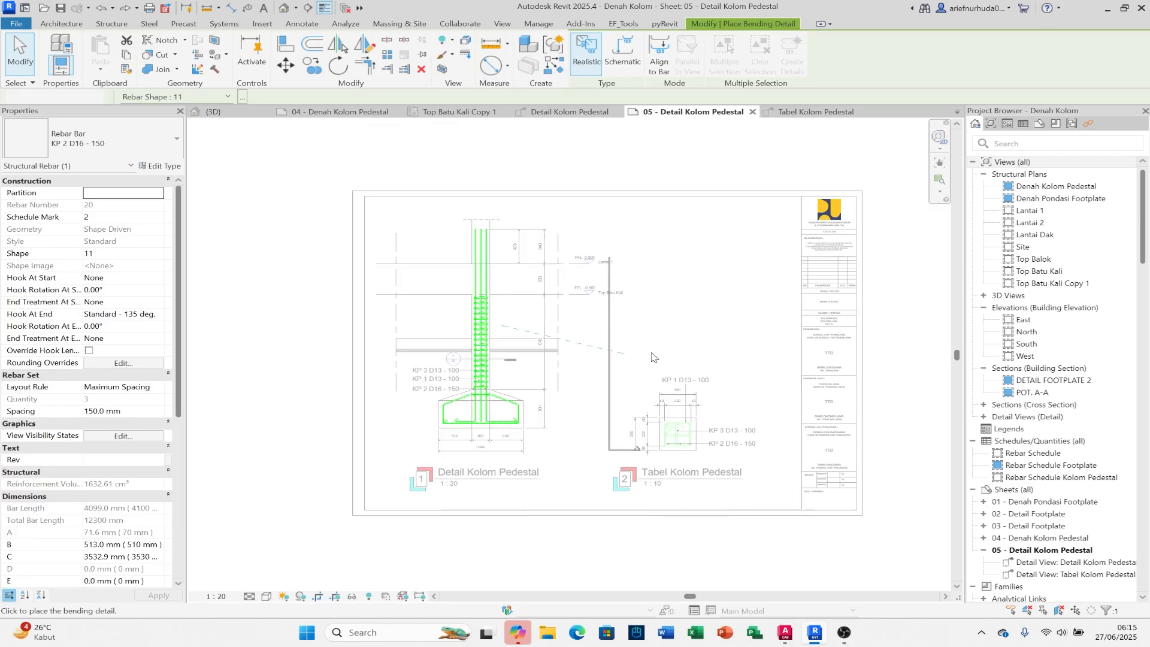
click(765, 316)
Step: Place a realistic bending detail of the KP 1 D13 - 100 stirrup from the column elevation, left of the long bar's bending detail
scroll(728, 322, down, 1)
middle_drag(748, 328, 771, 328)
scroll(522, 350, up, 6)
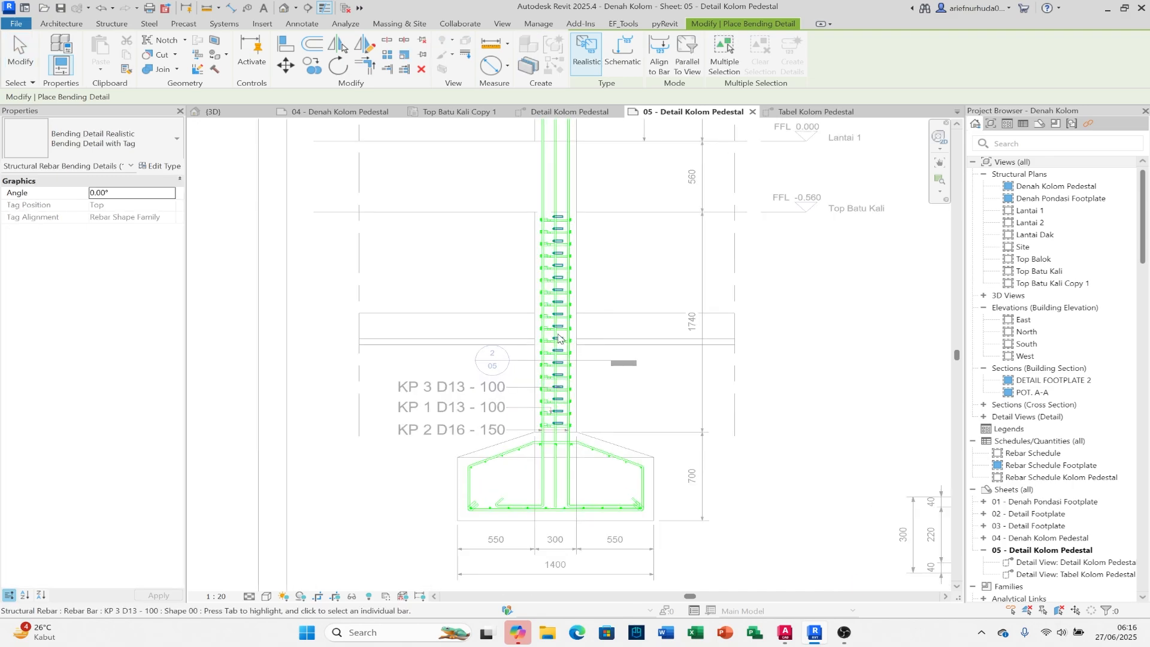
click(558, 338)
scroll(560, 342, up, 3)
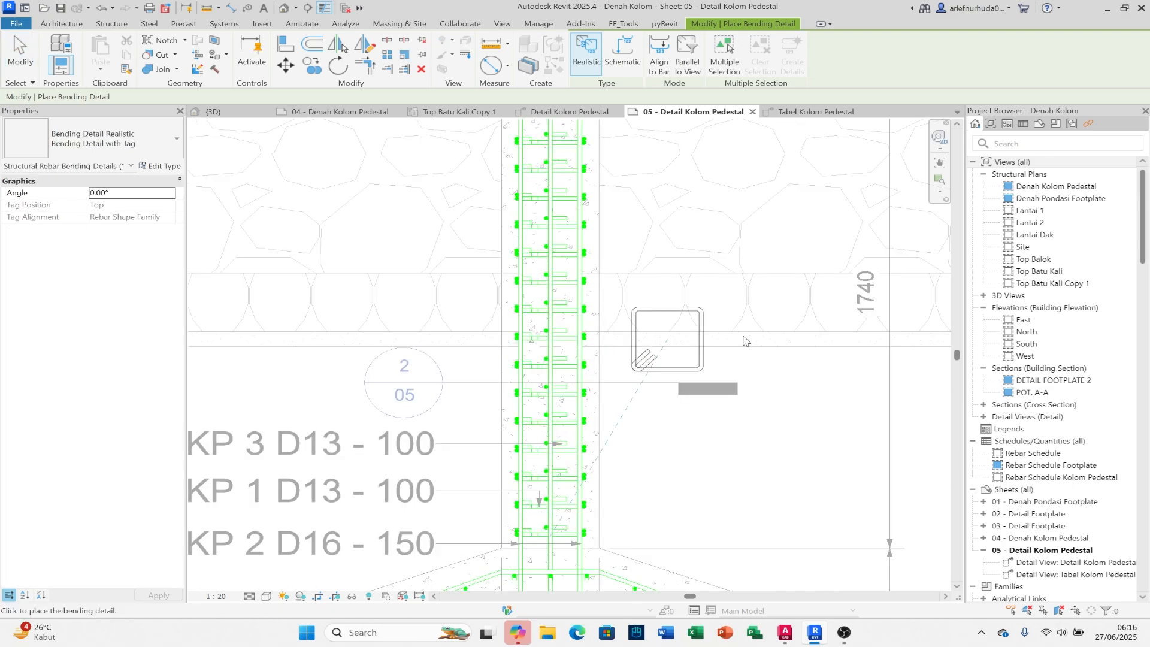
scroll(743, 338, down, 6)
middle_drag(797, 326, 601, 342)
scroll(740, 312, up, 3)
click(742, 300)
scroll(742, 299, down, 3)
middle_drag(784, 315, 759, 321)
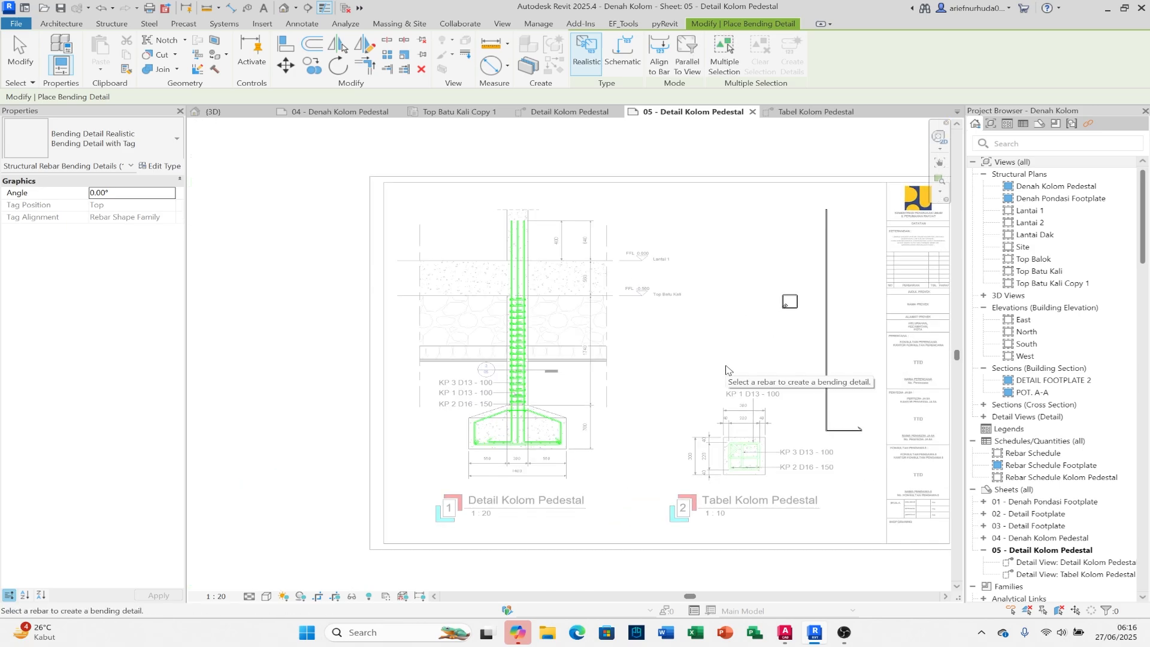
Step: Delete the small stirrup bending detail from the Detail Kolom Pedestal viewport
key(Escape)
click(796, 307)
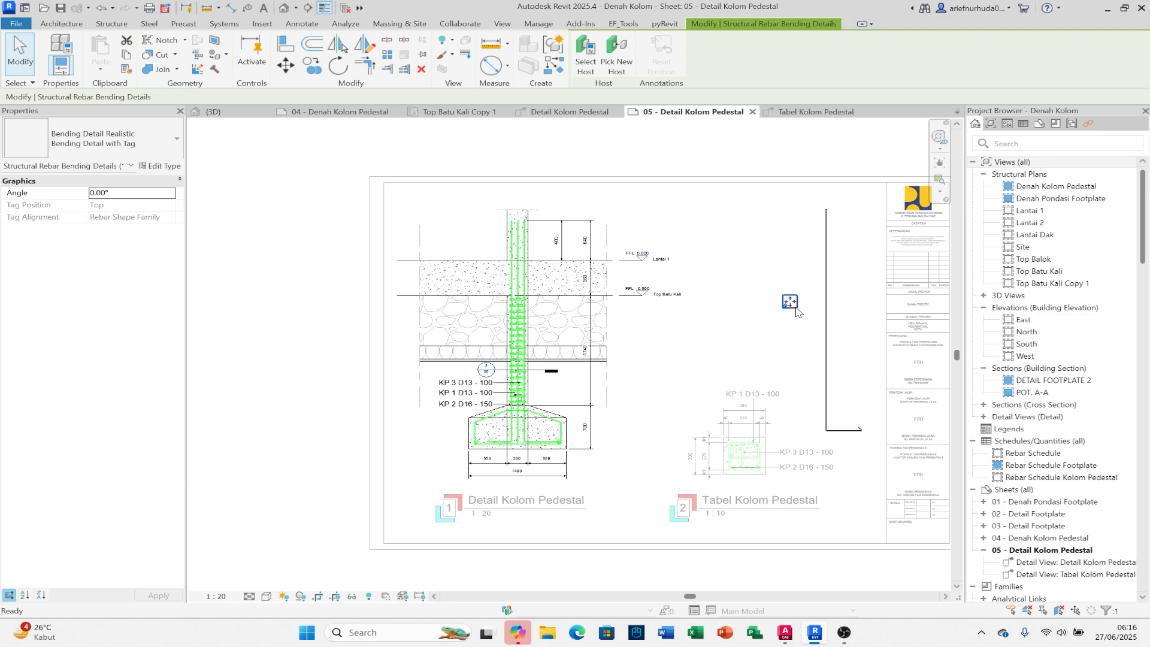
key(Escape)
Step: Move the KP 2 D16 - 150 bending detail slightly left, away from the title block, and deactivate the viewport
click(829, 316)
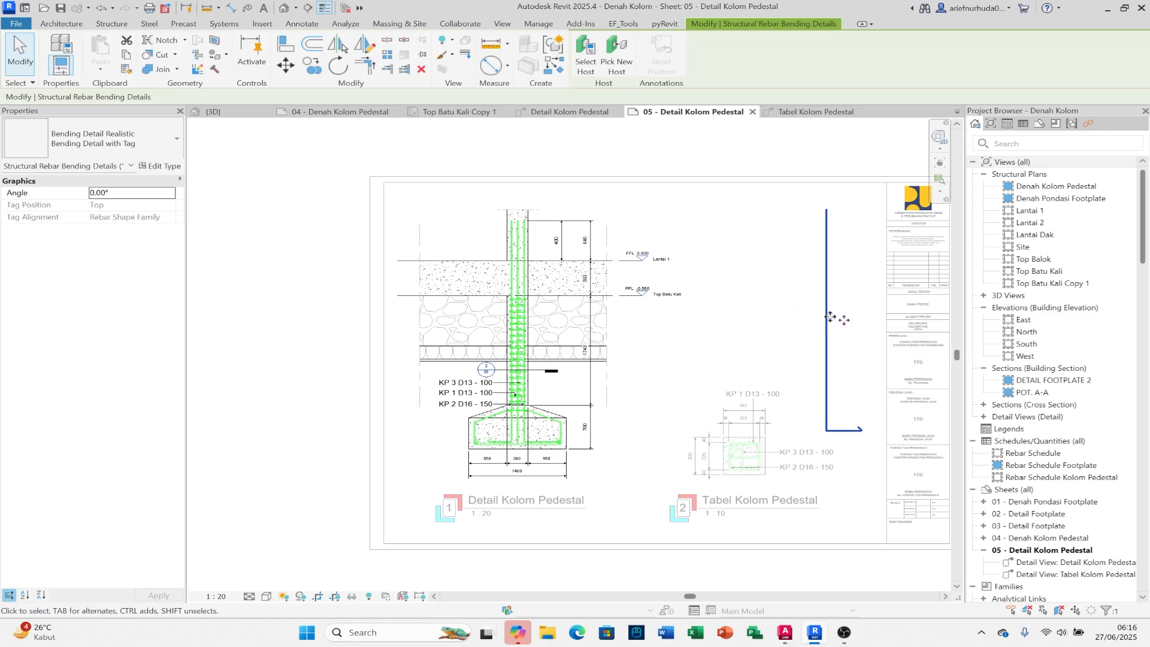
drag(831, 317, 835, 320)
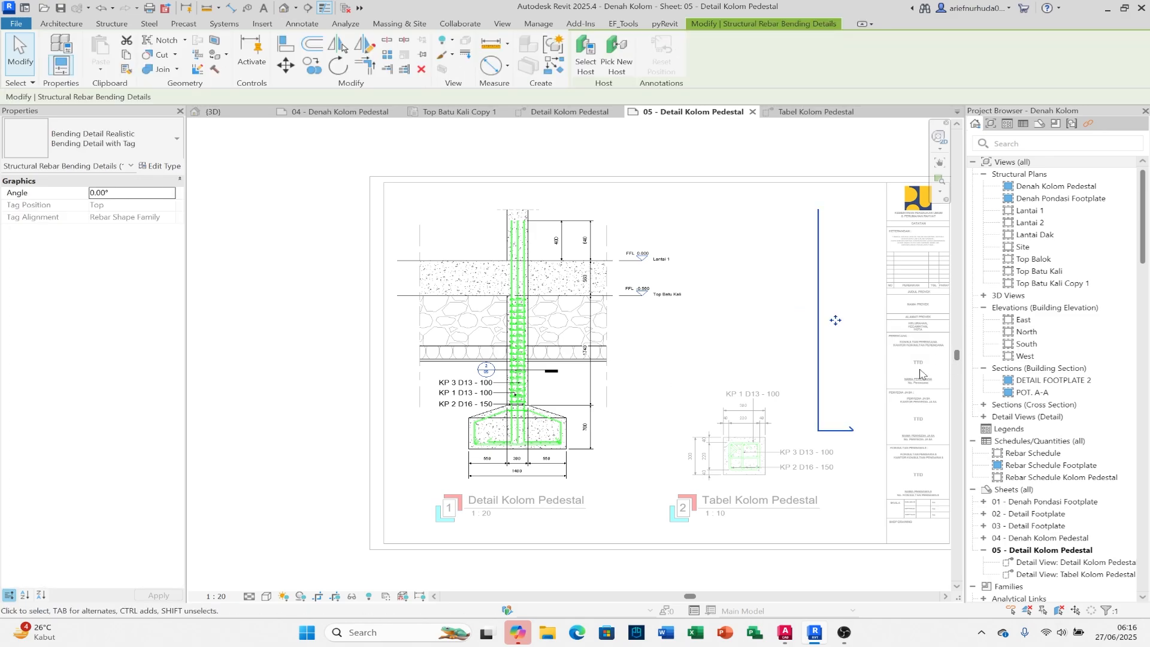
scroll(606, 433, up, 3)
scroll(586, 517, down, 4)
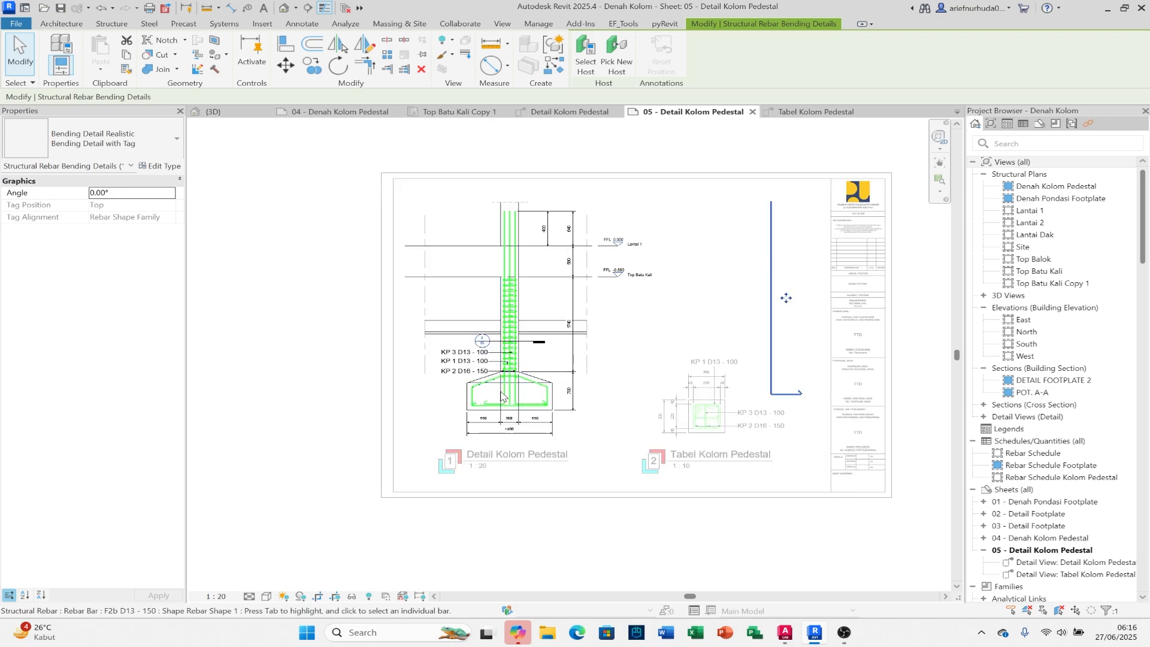
double_click(589, 517)
Step: Activate the Tabel Kolom Pedestal viewport and place a realistic bending detail of its KP 1 D13 - 100 stirrup above the cross-section
scroll(740, 399, up, 8)
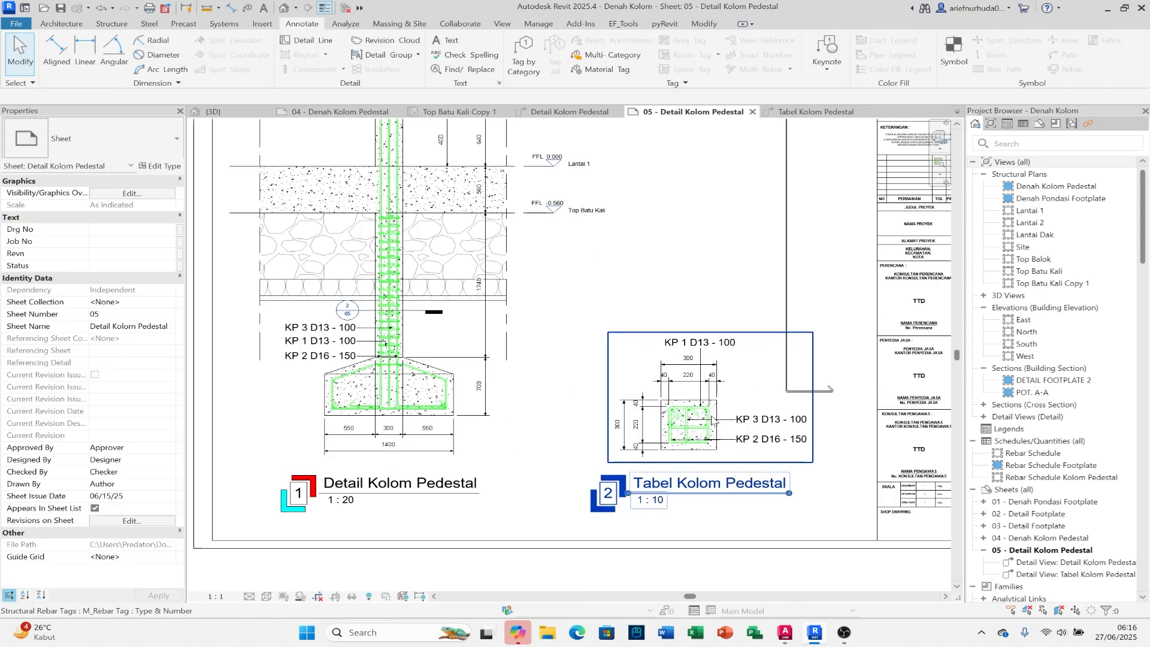
double_click(704, 410)
scroll(695, 406, up, 4)
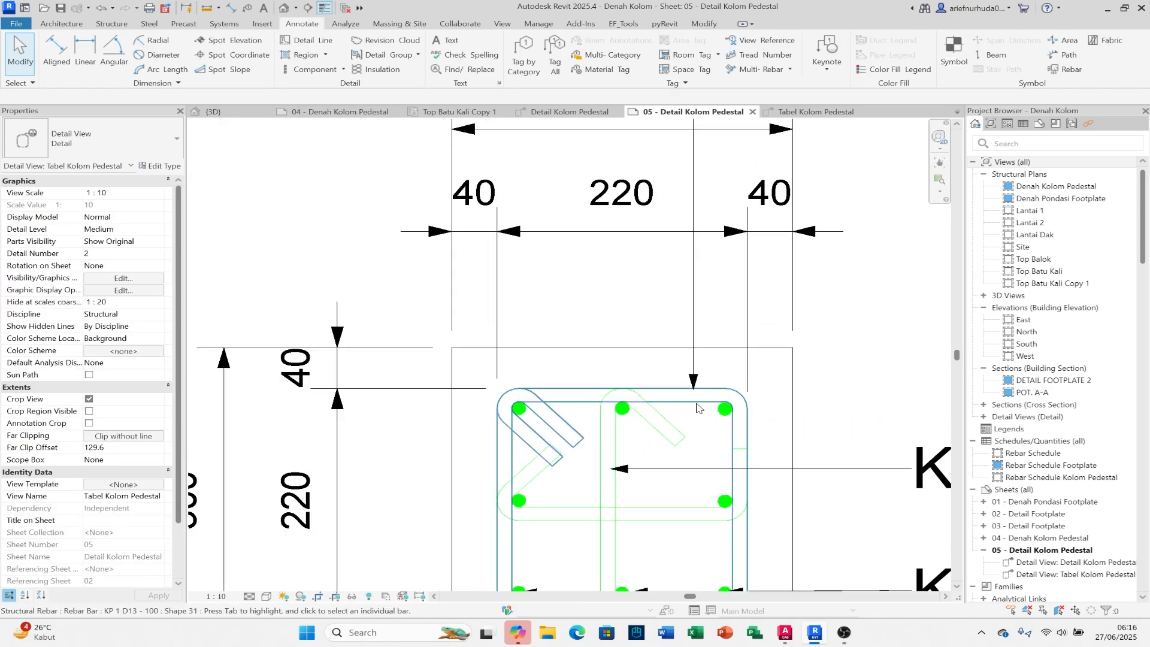
click(696, 408)
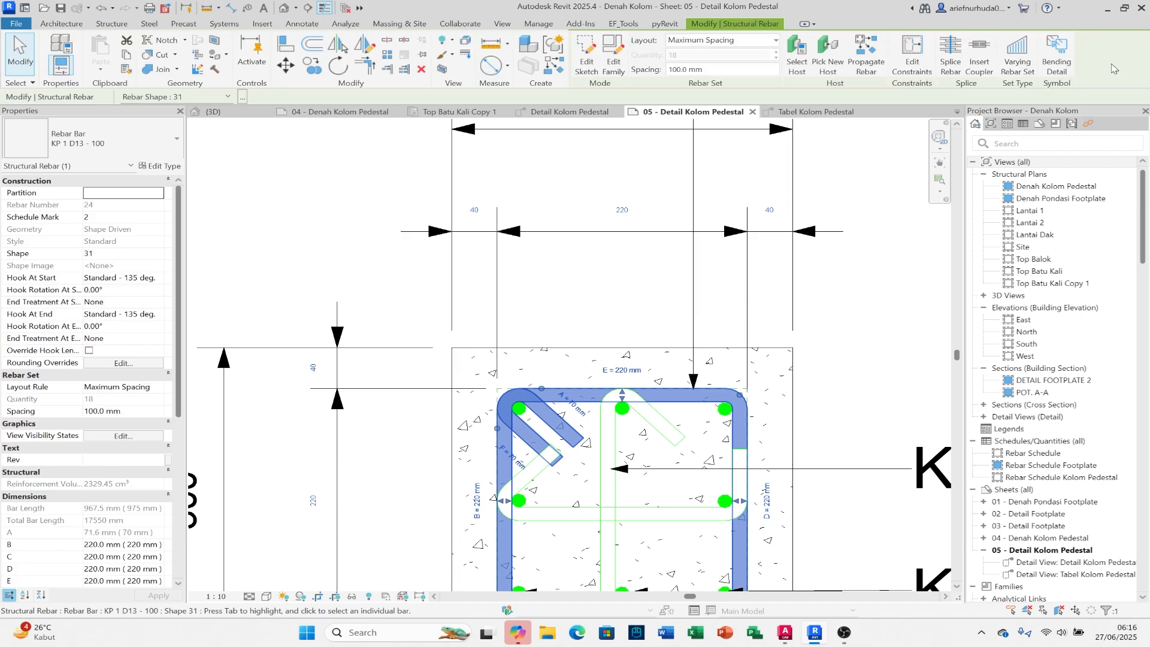
click(1057, 54)
scroll(659, 333, up, 5)
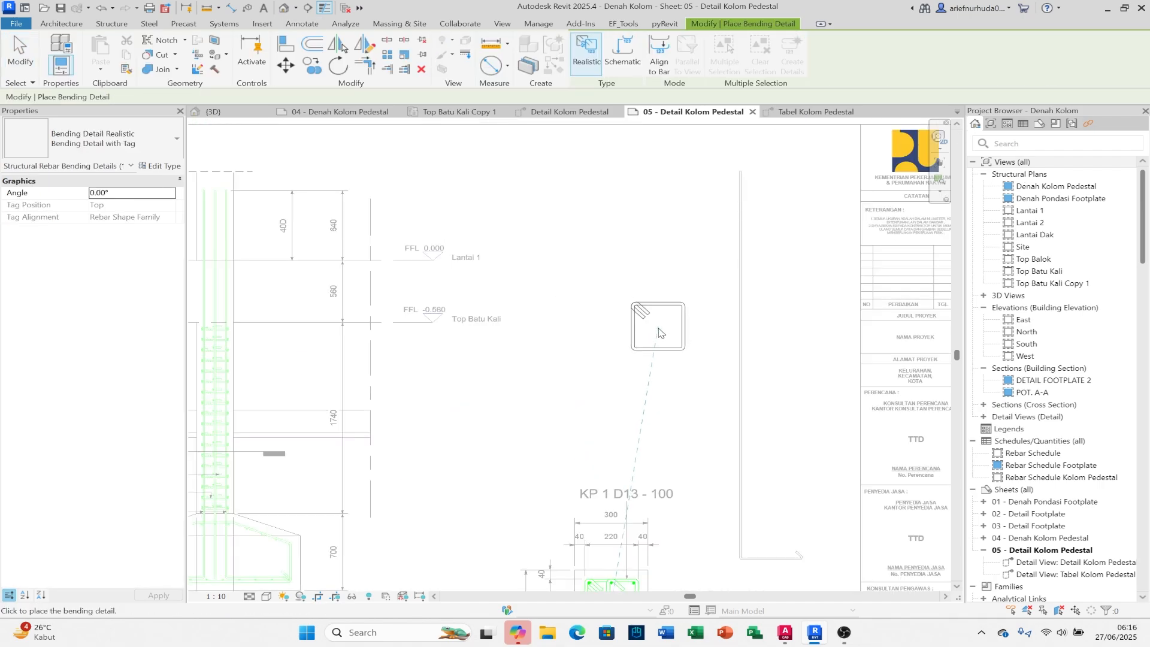
Step: Place a realistic bending detail of the horizontal KP 3 D13 - 100 cross tie left of the stirrup detail and return to the sheet
scroll(683, 309, down, 5)
scroll(685, 390, up, 5)
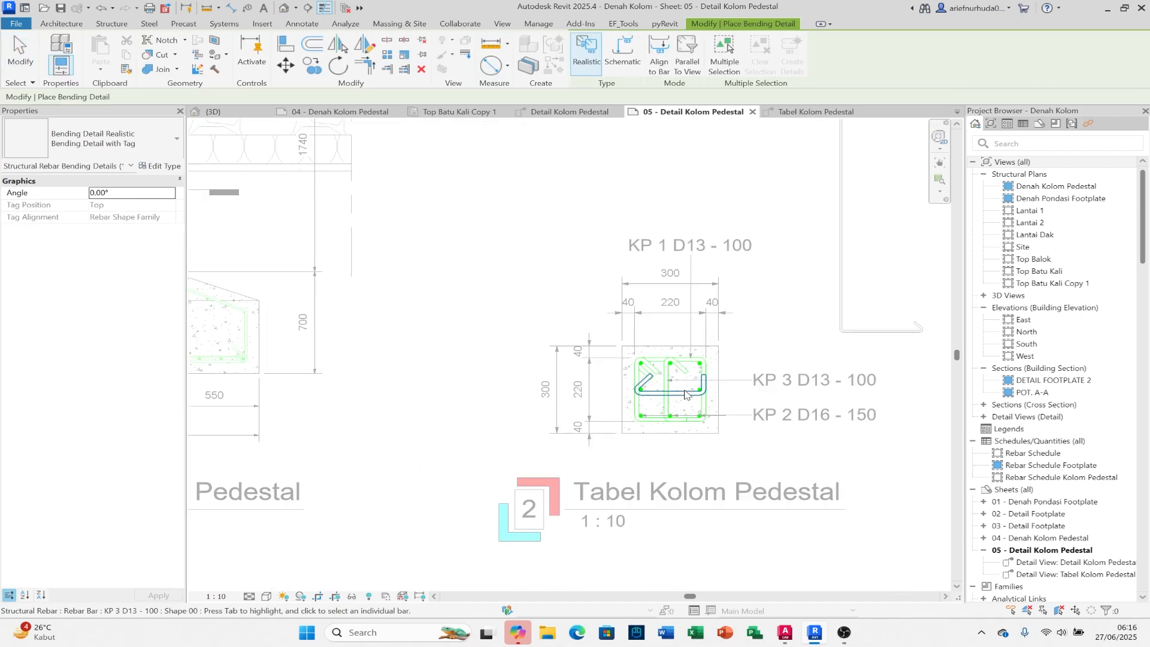
click(685, 394)
scroll(685, 394, down, 4)
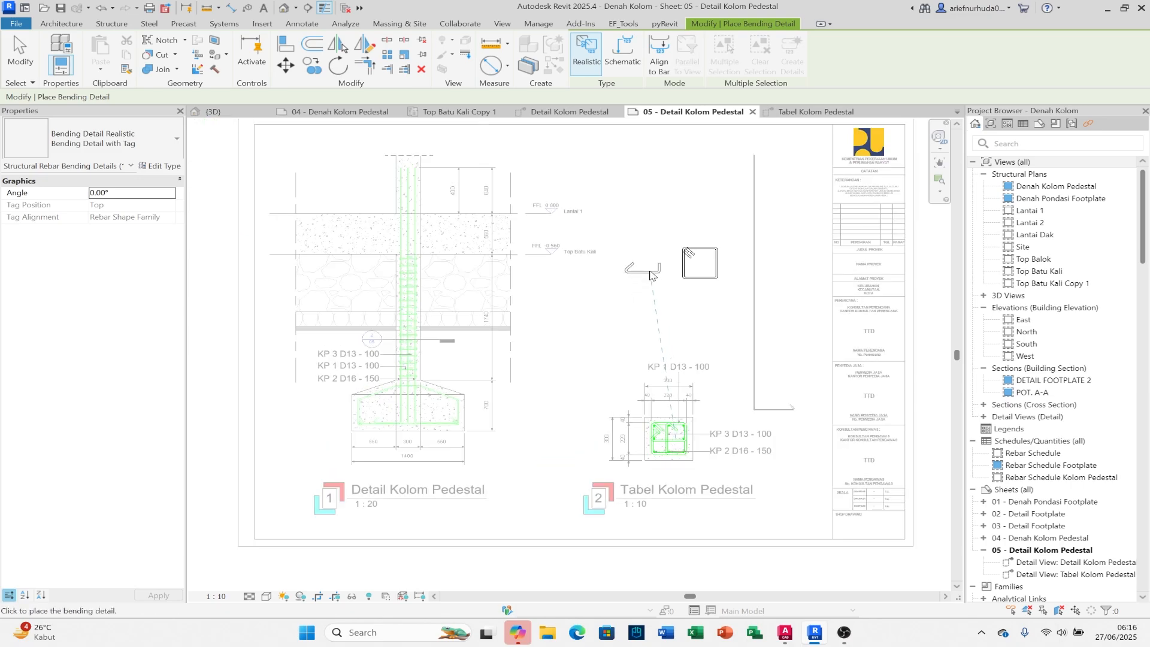
click(651, 275)
scroll(651, 275, down, 4)
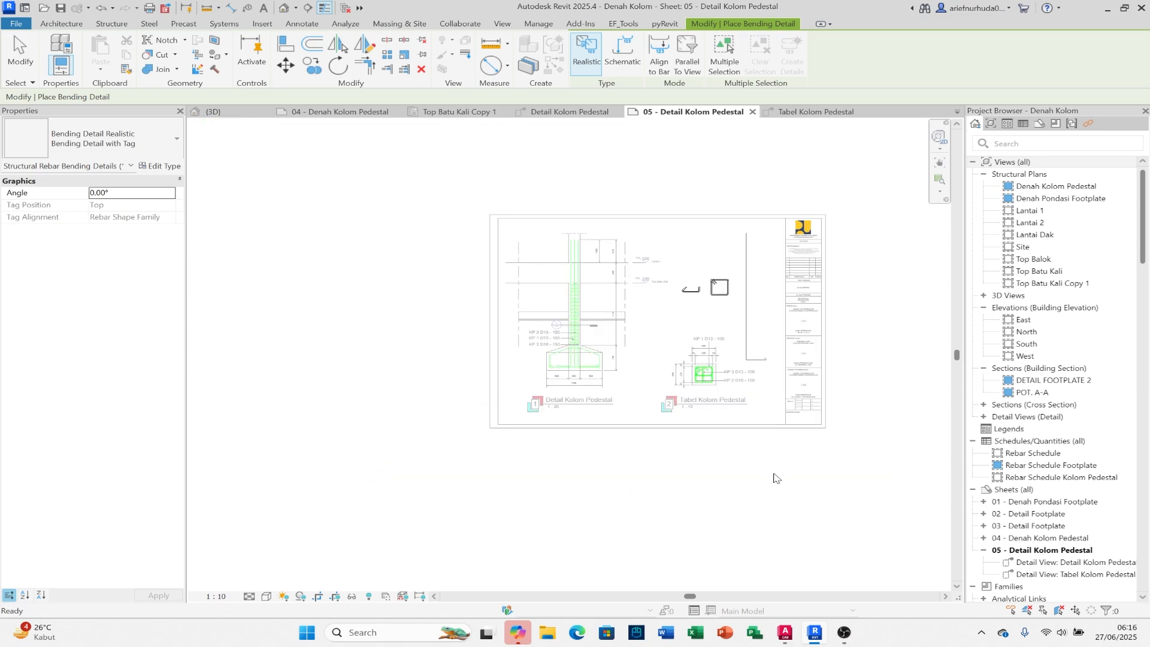
key(Escape)
Step: Review the layout of sheet 05 - Detail Kolom Pedestal, including both details and the three rebar bending details
scroll(747, 327, up, 1)
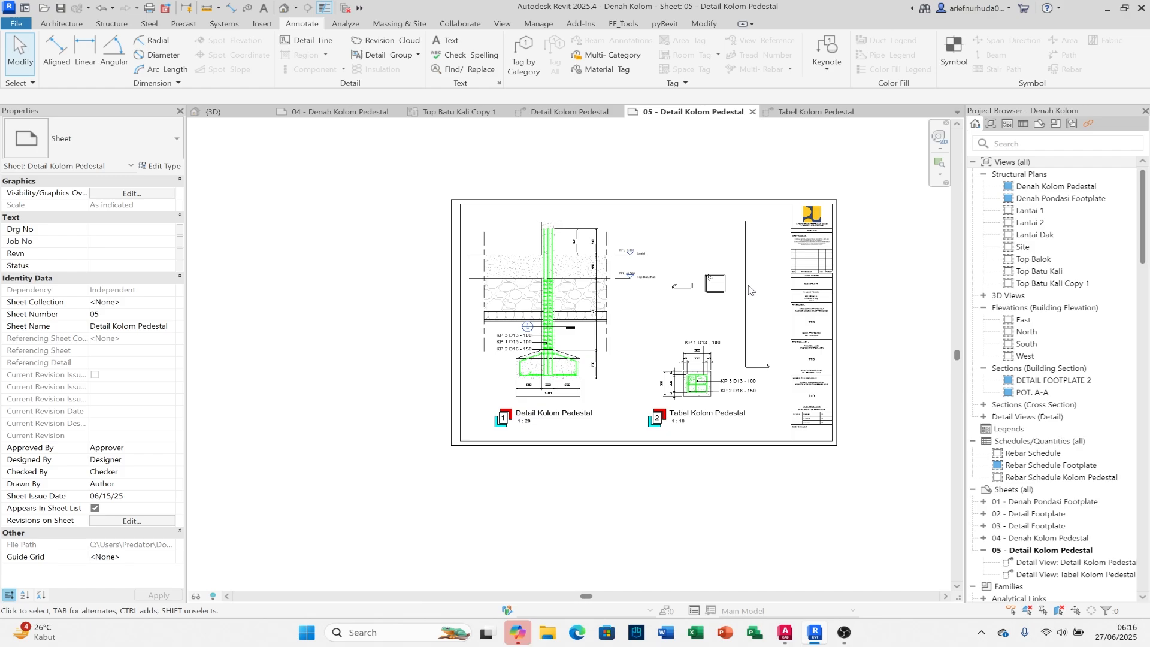
scroll(749, 290, up, 3)
scroll(701, 298, down, 2)
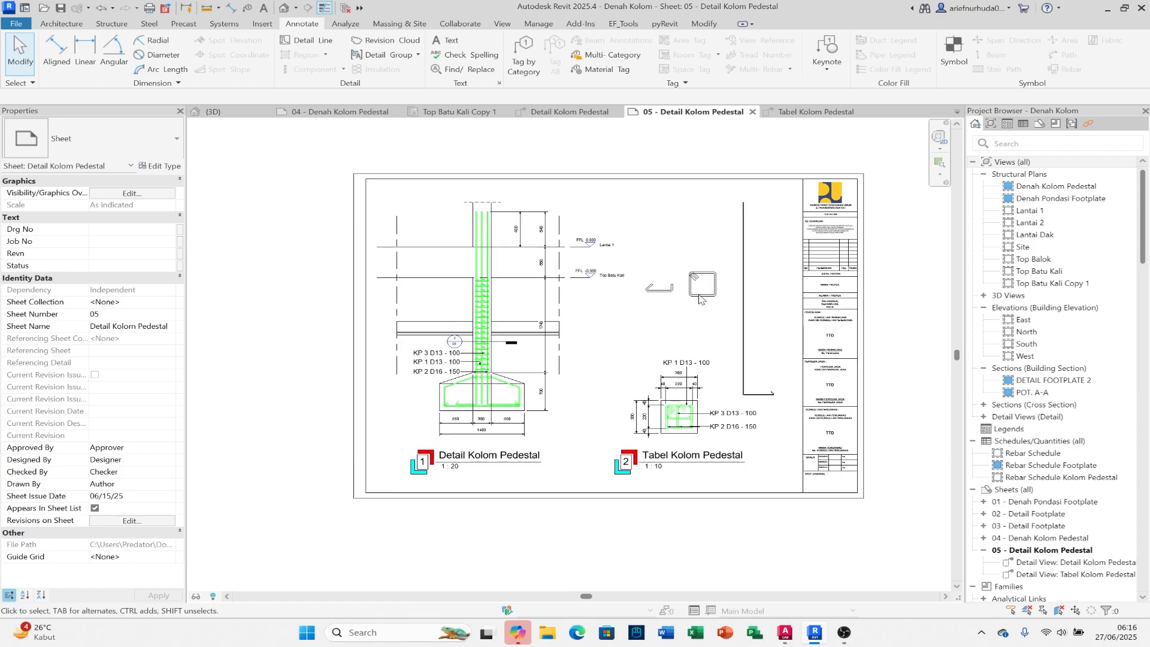
scroll(699, 298, down, 2)
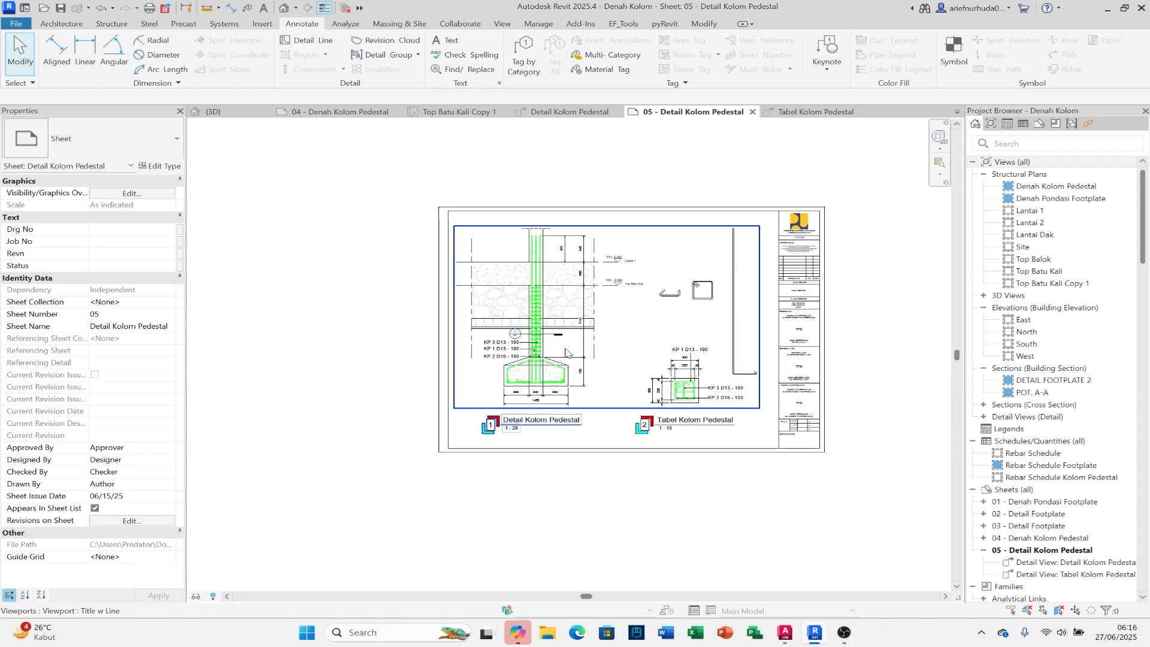
middle_drag(781, 481, 755, 468)
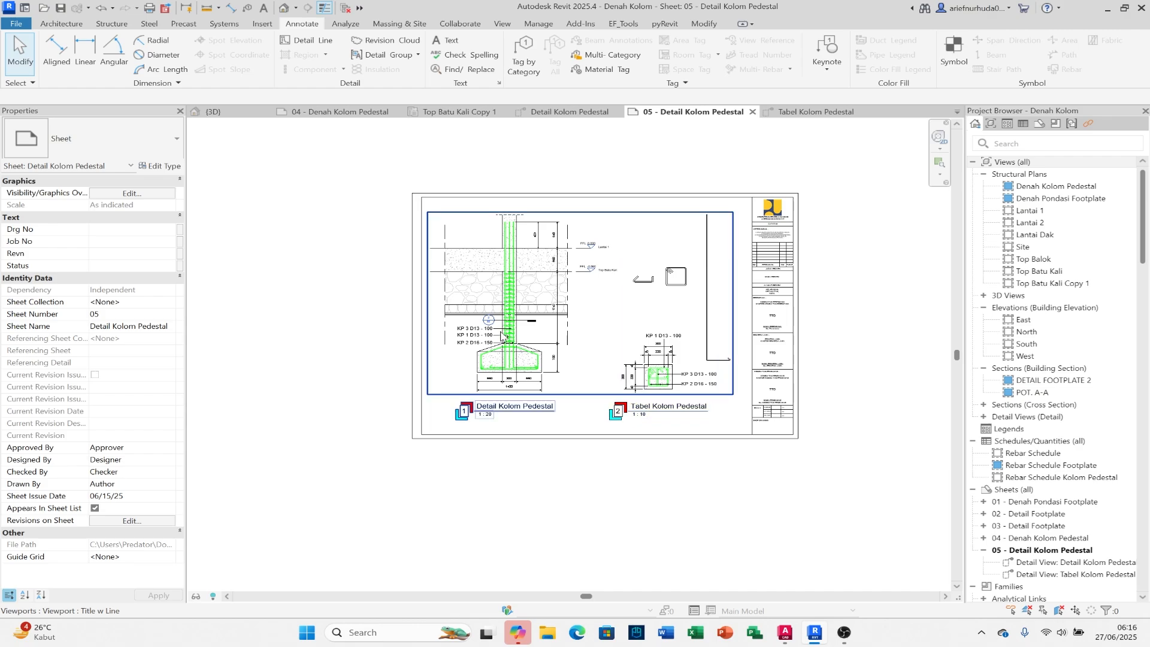
click(984, 550)
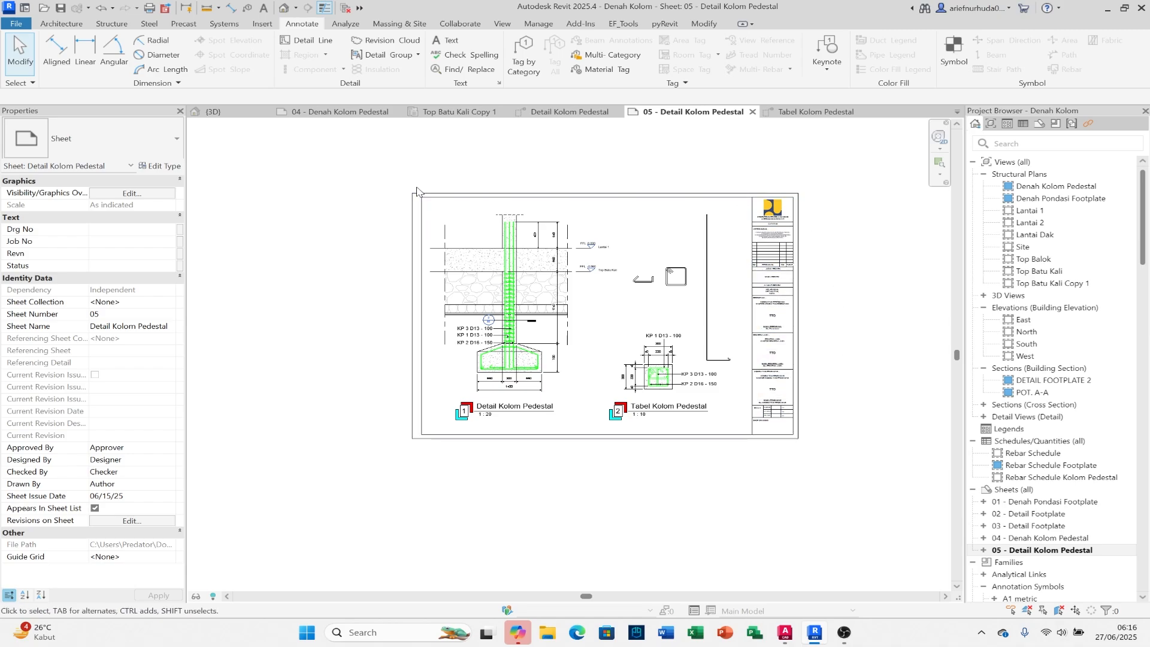
mouse_move(850, 457)
middle_down()
mouse_move(855, 469)
mouse_move(839, 469)
middle_up()
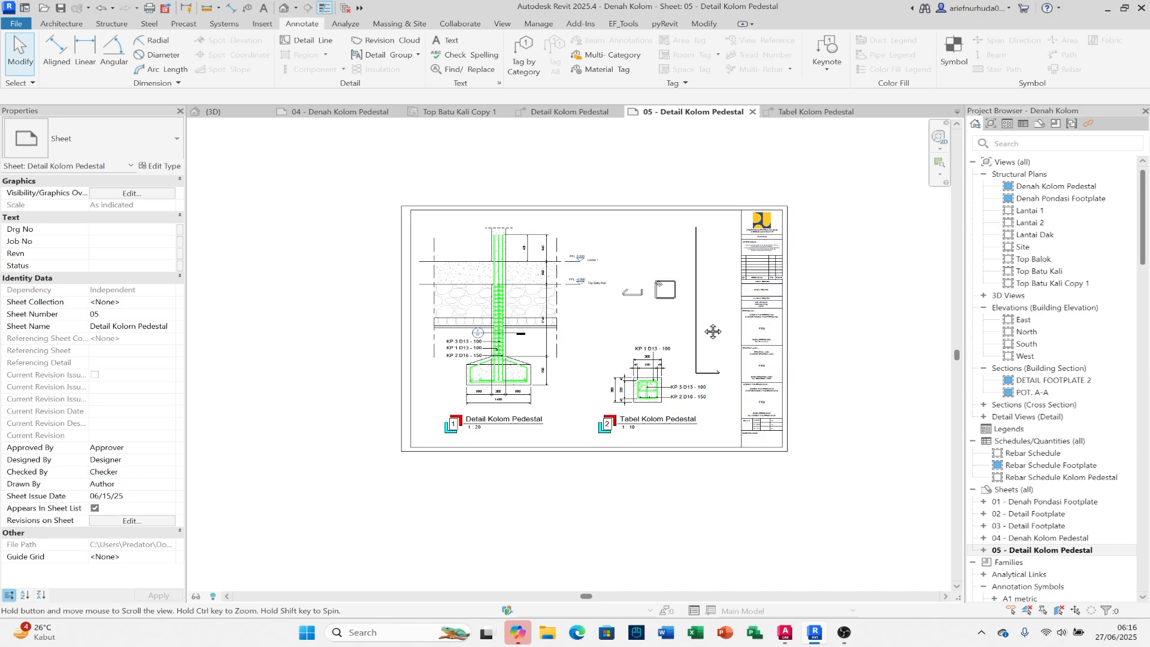
middle_drag(713, 331, 713, 340)
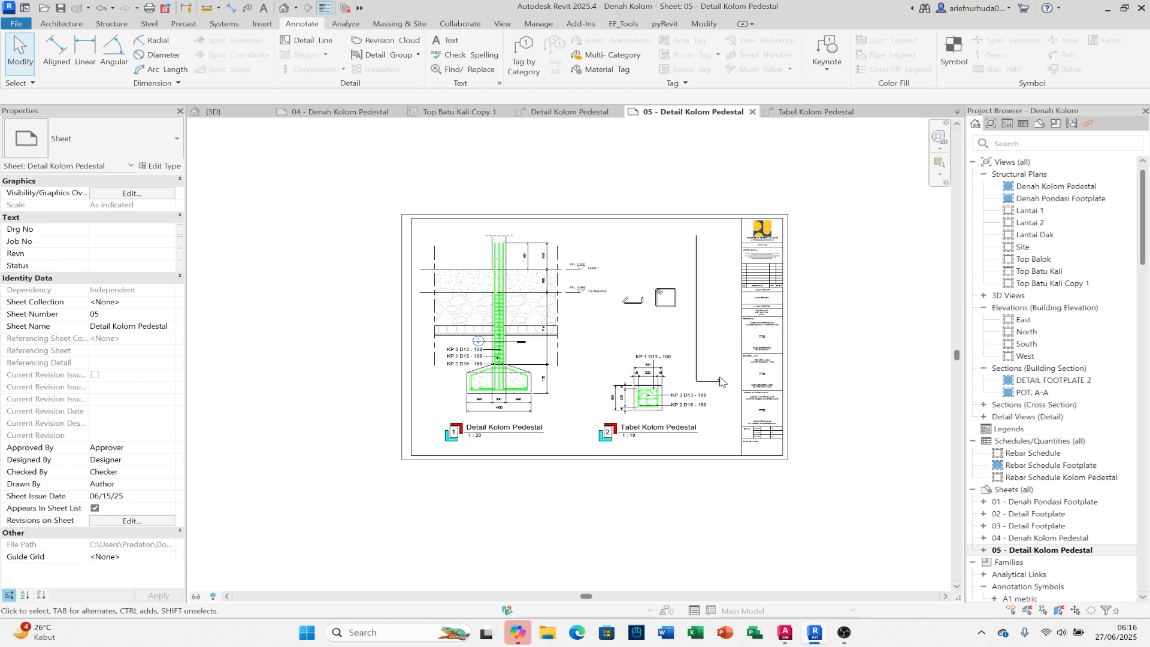